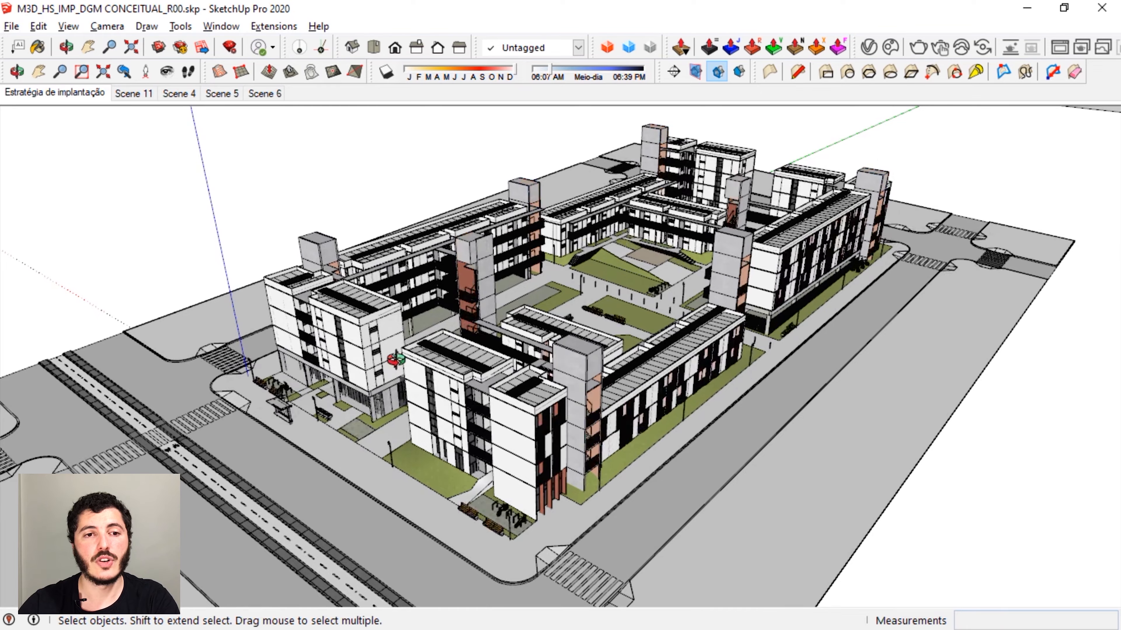
{"action": "middle_click_drag", "start_coordinate": [414, 383], "coordinate": [662, 317]}
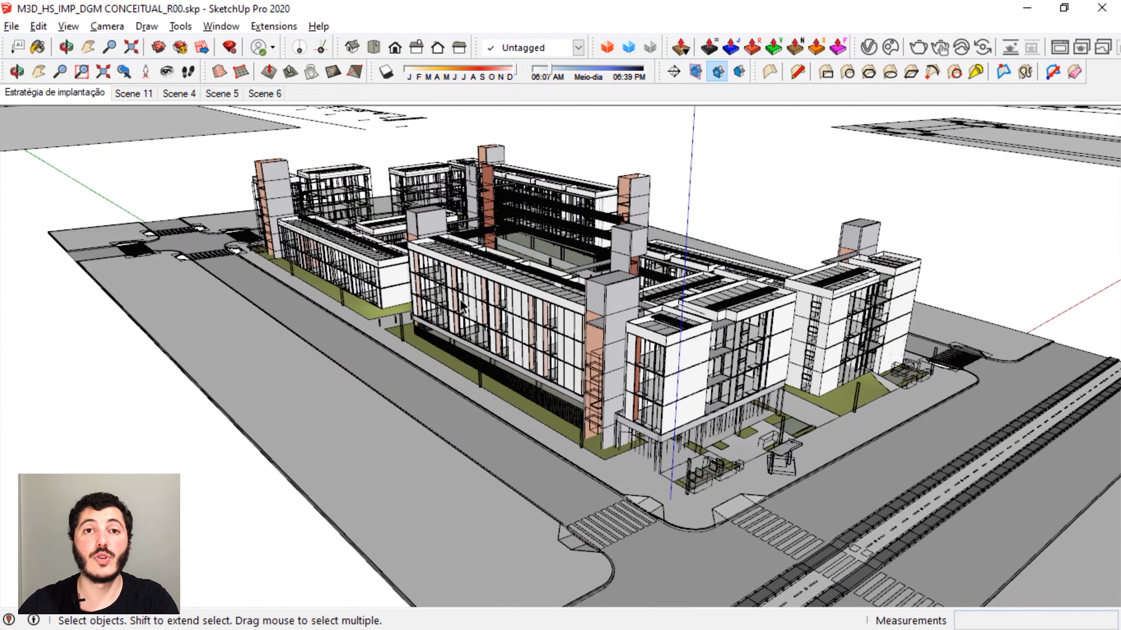
{"action": "middle_click_drag", "start_coordinate": [468, 313], "coordinate": [328, 330]}
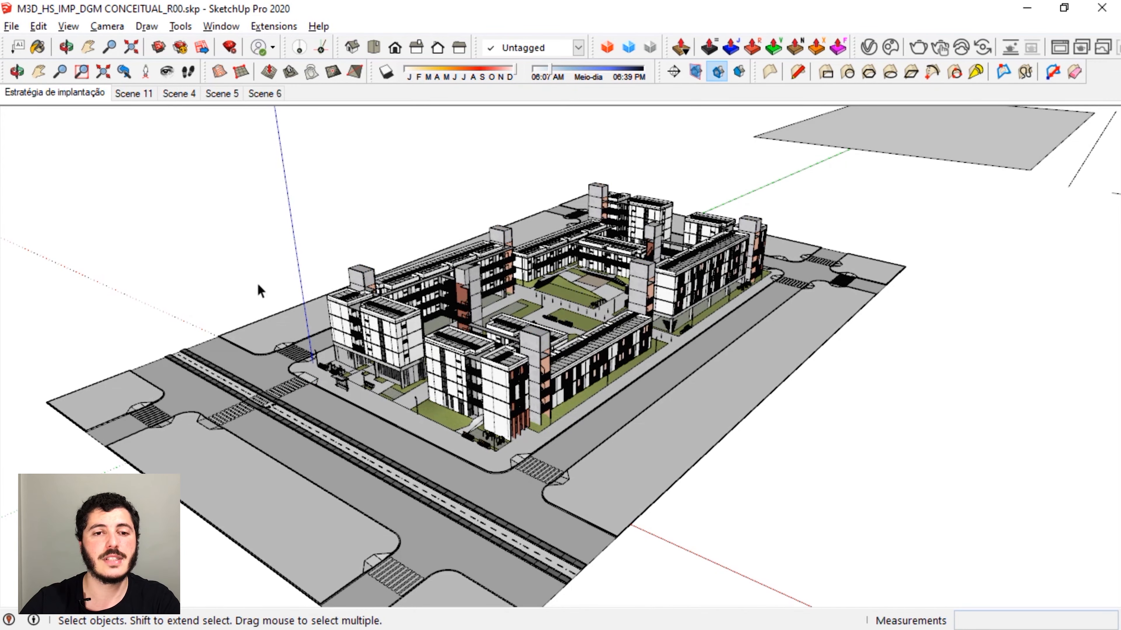
{"action": "scroll", "coordinate": [489, 372], "scroll_direction": "up", "scroll_amount": 3}
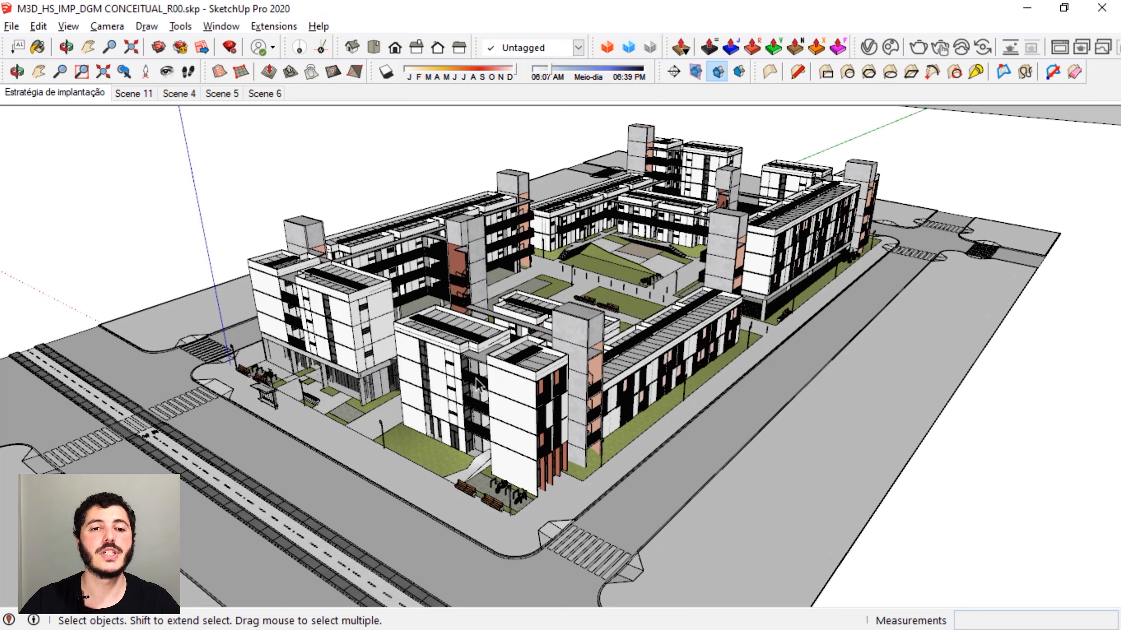
{"action": "middle_click_drag", "start_coordinate": [517, 343], "coordinate": [624, 336]}
Hide the M3D_PROJETO tag so only the surrounding streets and blocks are displayed.
{"action": "key", "text": "d"}
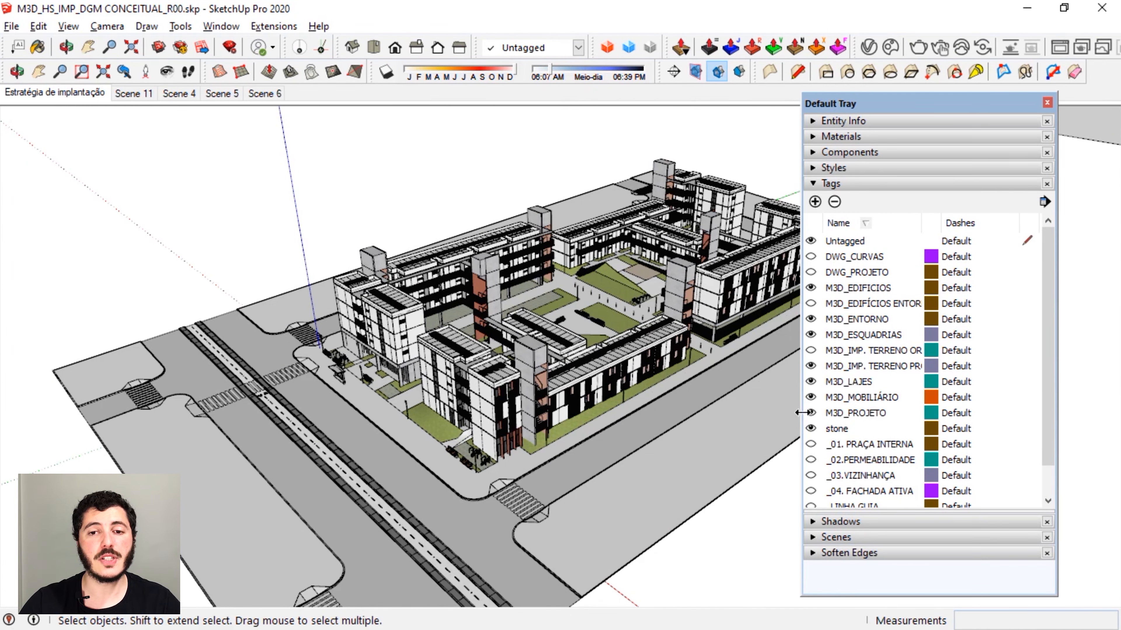
{"action": "left_click", "coordinate": [812, 413]}
{"action": "left_click", "coordinate": [811, 413]}
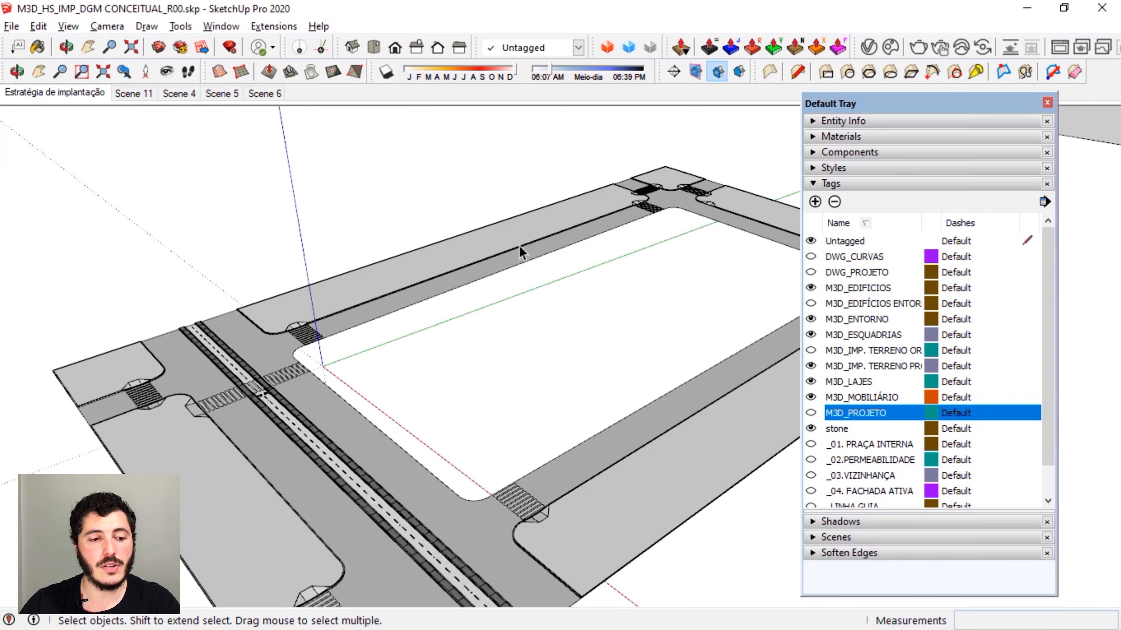
Show the DWG_PROJETO tag and examine the imported site plan from above and in perspective.
{"action": "scroll", "coordinate": [519, 245], "scroll_direction": "down", "scroll_amount": 2}
{"action": "middle_click_drag", "start_coordinate": [519, 246], "coordinate": [478, 276]}
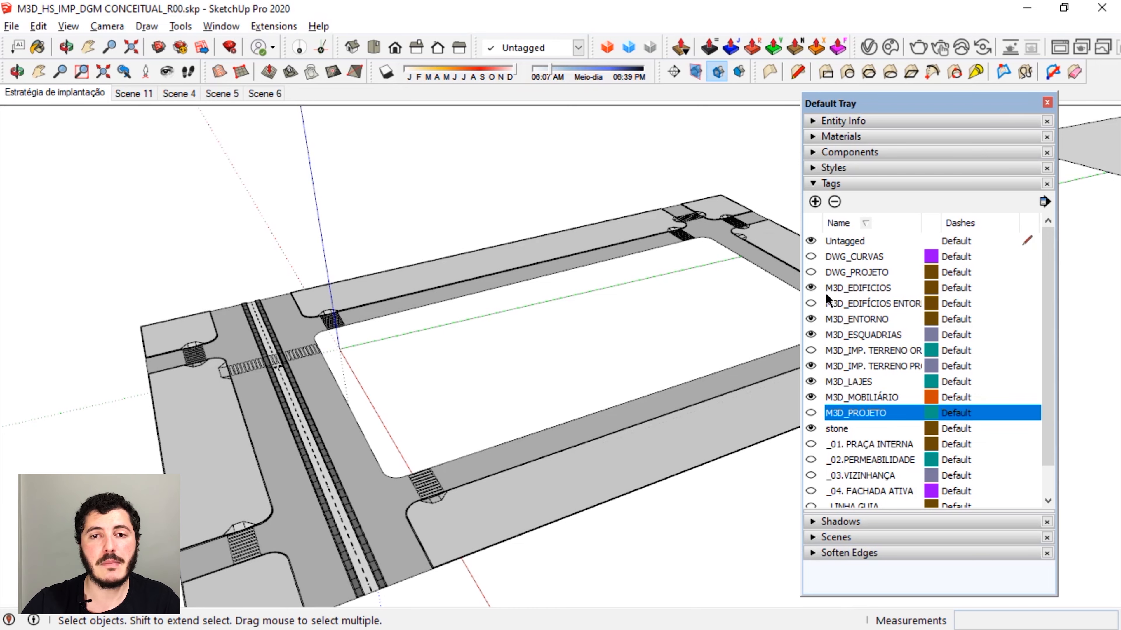
{"action": "left_click", "coordinate": [810, 272]}
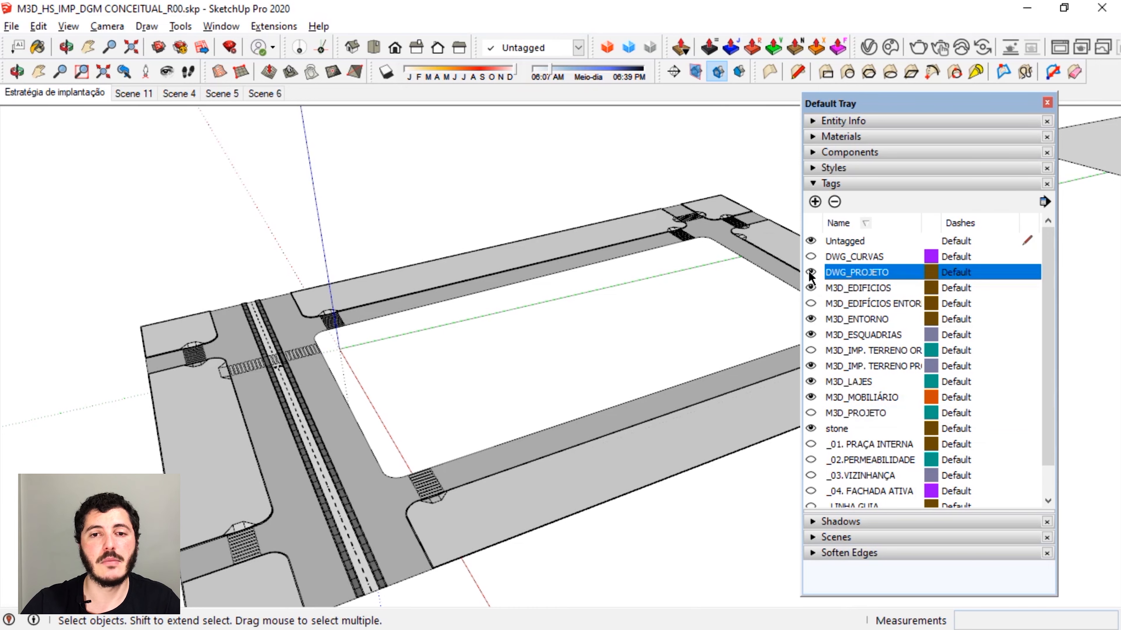
{"action": "middle_click_drag", "start_coordinate": [679, 336], "coordinate": [690, 418]}
{"action": "scroll", "coordinate": [676, 365], "scroll_direction": "up", "scroll_amount": 3}
{"action": "scroll", "coordinate": [613, 405], "scroll_direction": "up", "scroll_amount": 2}
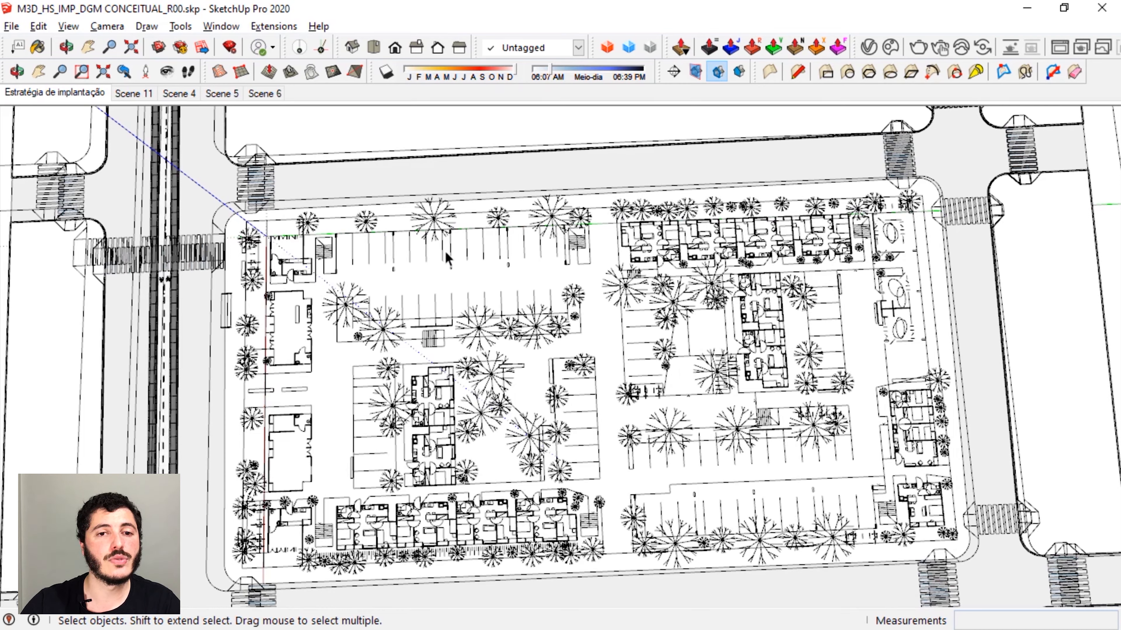
{"action": "scroll", "coordinate": [308, 399], "scroll_direction": "down", "scroll_amount": 3}
{"action": "middle_click_drag", "start_coordinate": [399, 417], "coordinate": [694, 260]}
{"action": "middle_click_drag", "start_coordinate": [651, 429], "coordinate": [684, 272]}
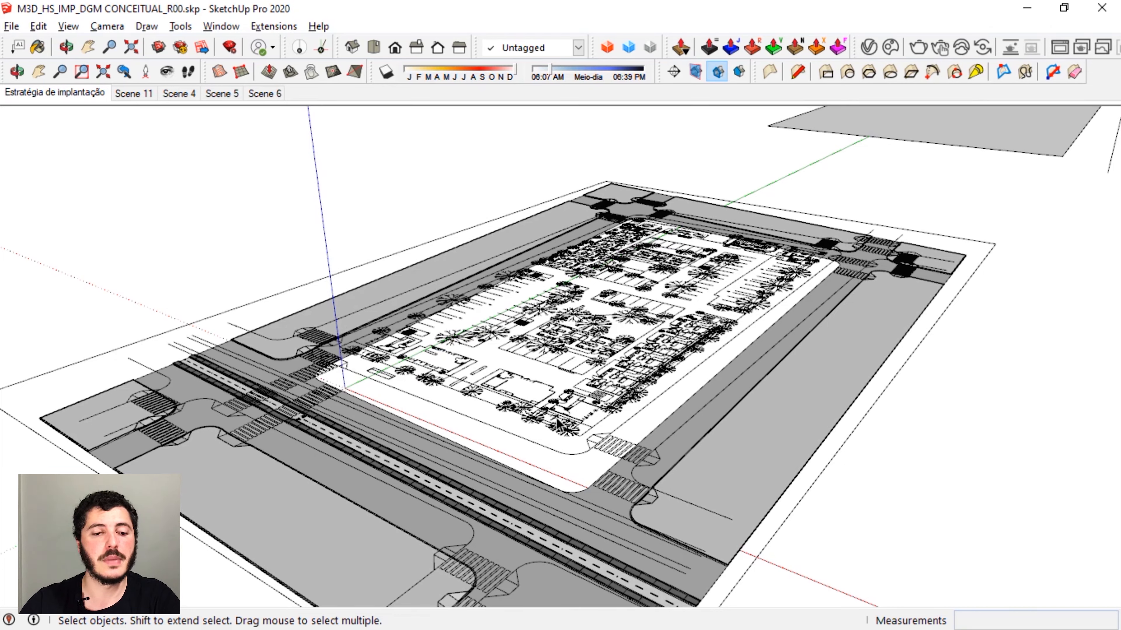
Show the _01. PRAÇA INTERNA massing and the M3D_IMP. TERRENO OR terrain tags over the site plan.
{"action": "key", "text": "d"}
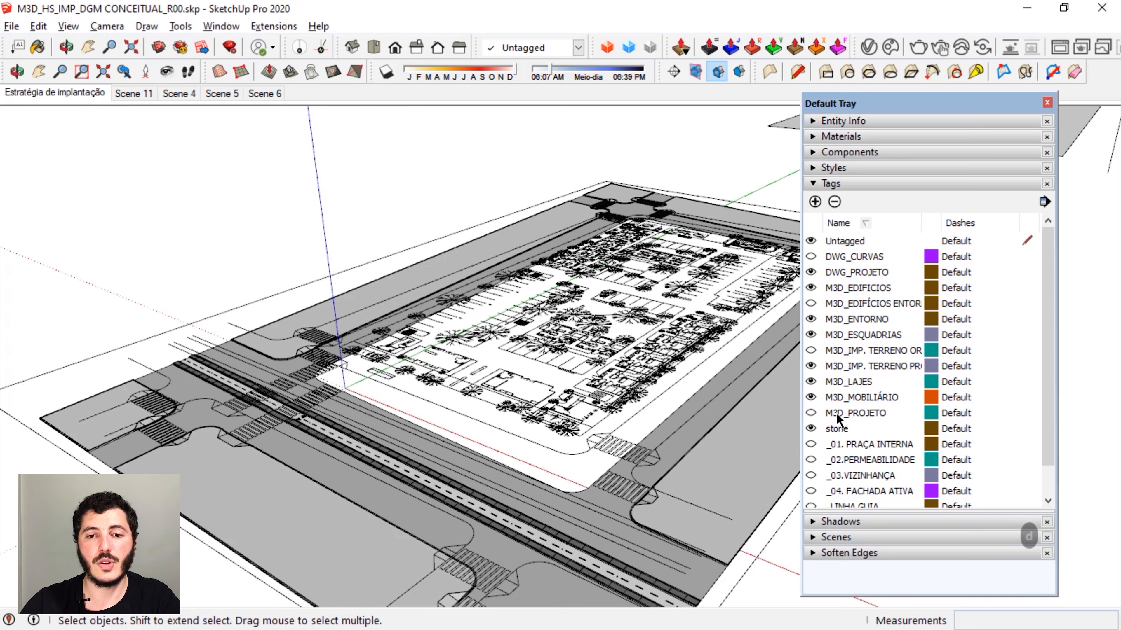
{"action": "scroll", "coordinate": [835, 417], "scroll_direction": "down", "scroll_amount": 1}
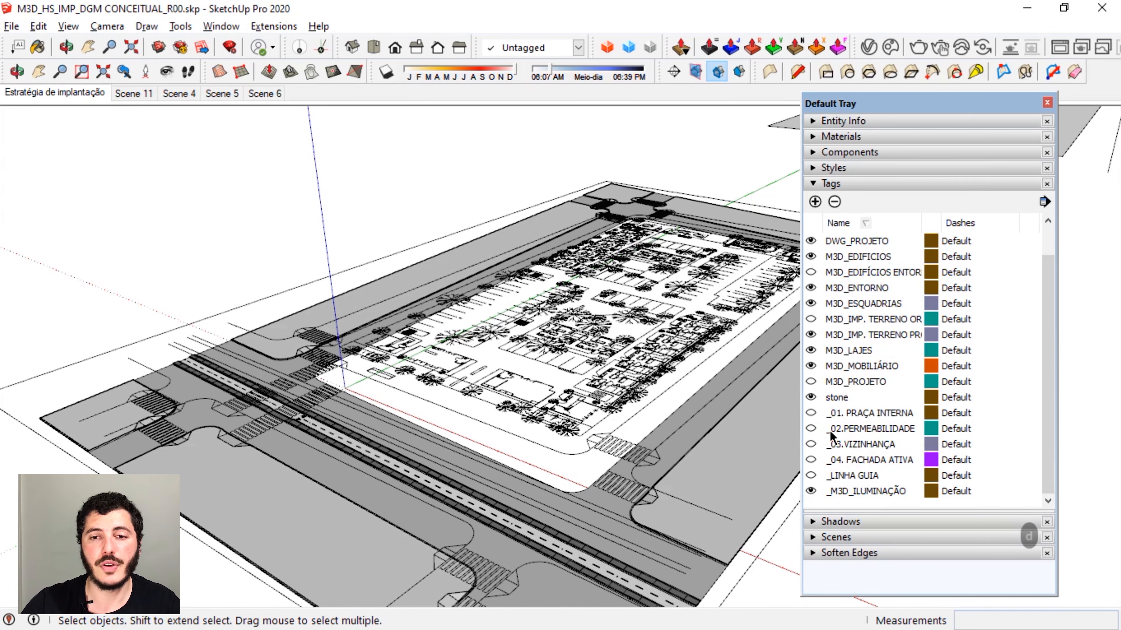
{"action": "left_click", "coordinate": [810, 413]}
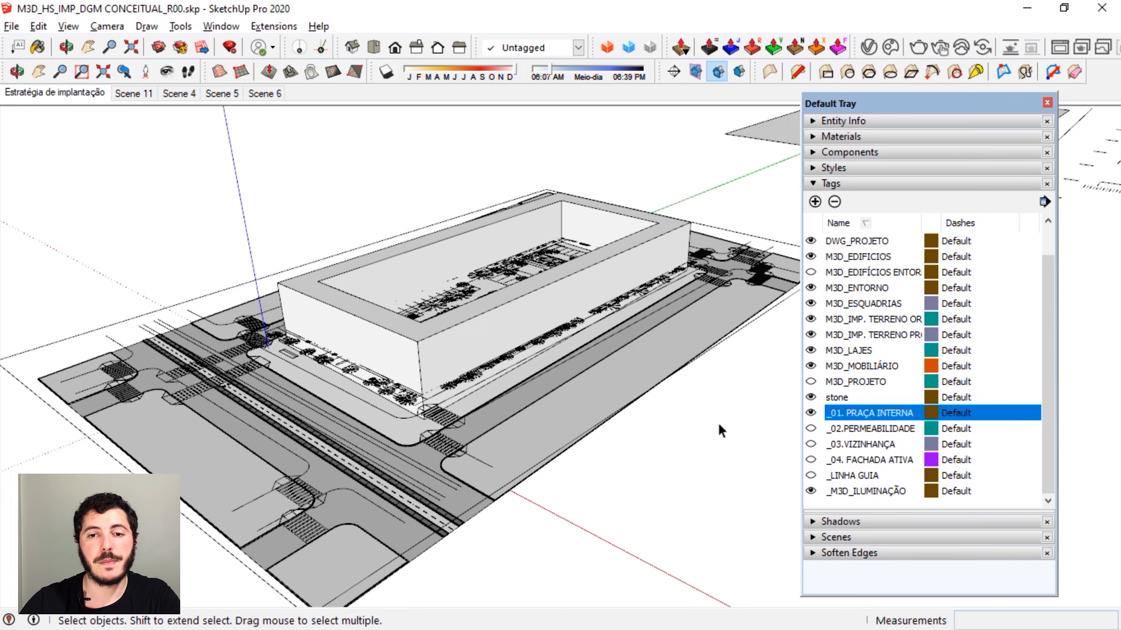
{"action": "middle_click_drag", "start_coordinate": [595, 359], "coordinate": [760, 408]}
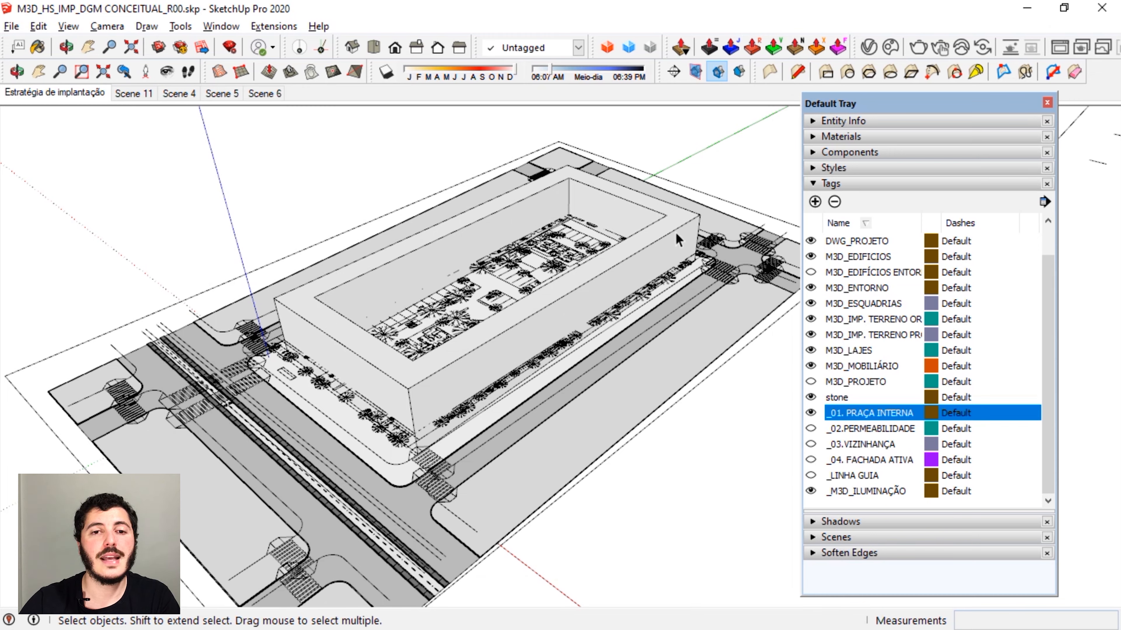
Swap the displayed massing stage from _01. PRAÇA INTERNA through _02.PERMEABILIDADE and _03.VIZINHANÇA to _04. FACHADA ATIVA, one tag at a time.
{"action": "left_click", "coordinate": [811, 414]}
{"action": "left_click", "coordinate": [811, 428]}
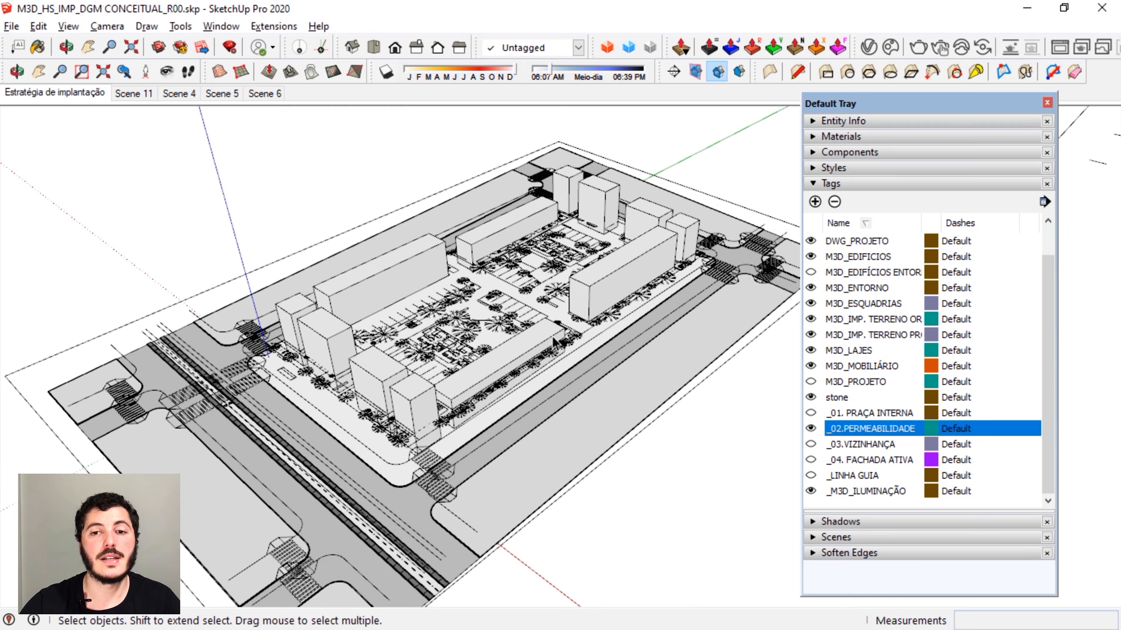
{"action": "left_click", "coordinate": [811, 428]}
{"action": "left_click", "coordinate": [811, 444]}
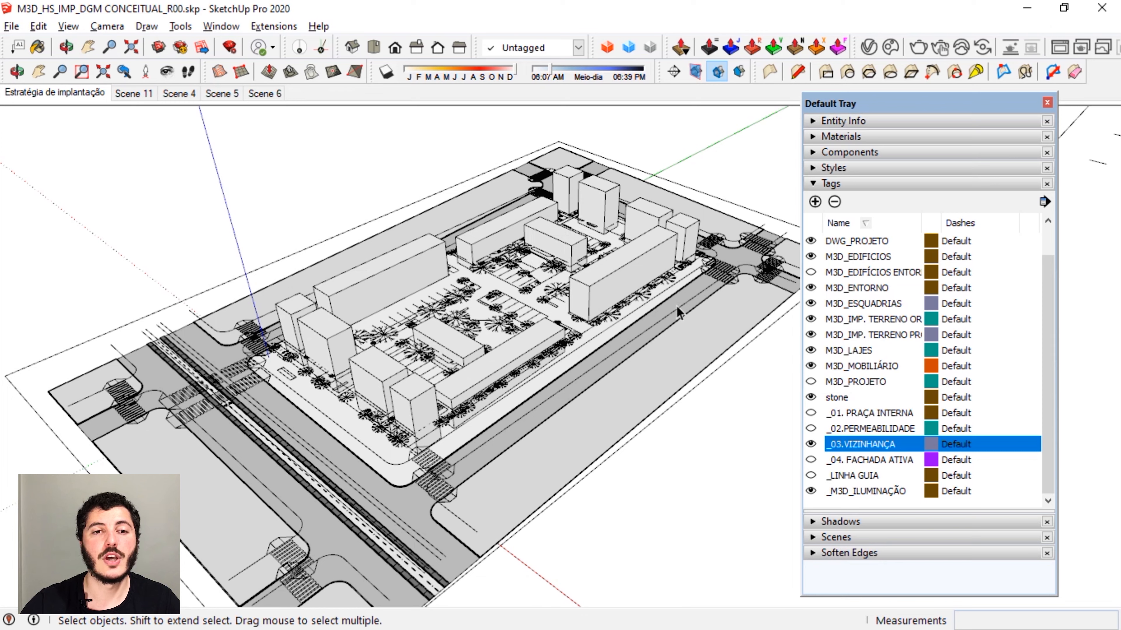
{"action": "left_click", "coordinate": [811, 444]}
{"action": "left_click", "coordinate": [811, 460]}
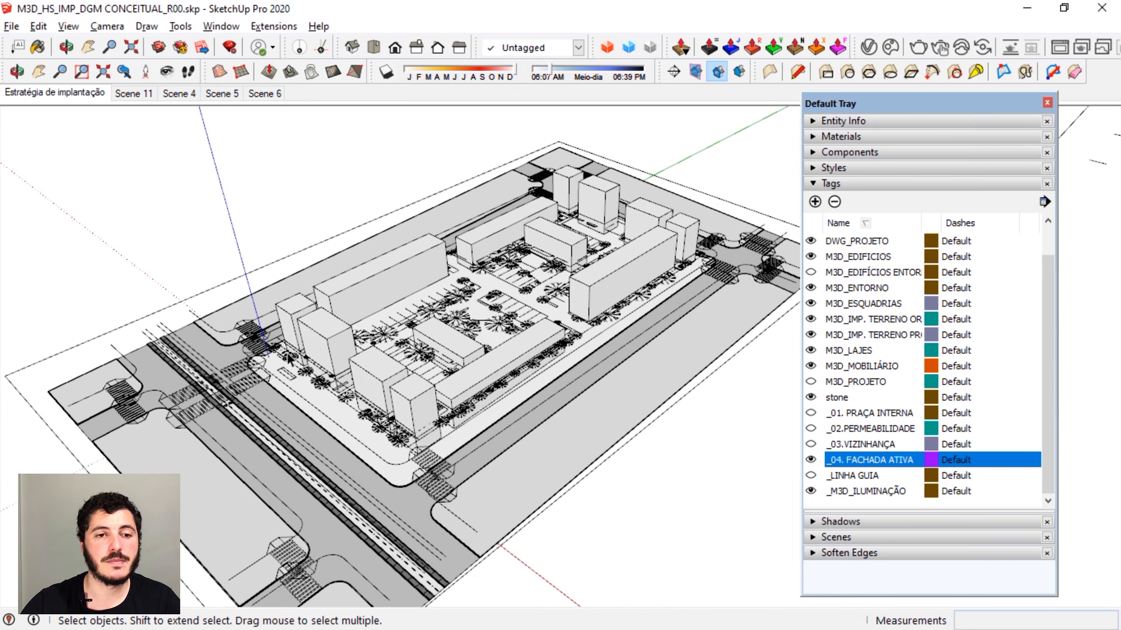
Hide the DWG_PROJETO tag and review the _04. FACHADA ATIVA volumes without the plan linework.
{"action": "scroll", "coordinate": [836, 289], "scroll_direction": "up", "scroll_amount": 1}
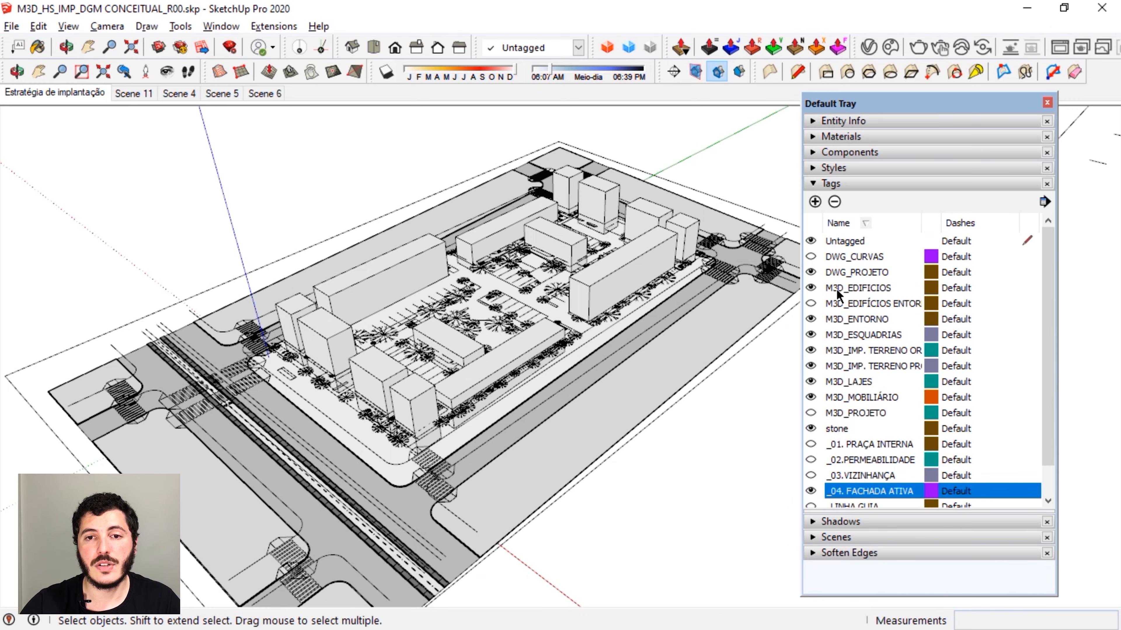
{"action": "left_click", "coordinate": [811, 272]}
{"action": "middle_click_drag", "start_coordinate": [360, 447], "coordinate": [352, 336]}
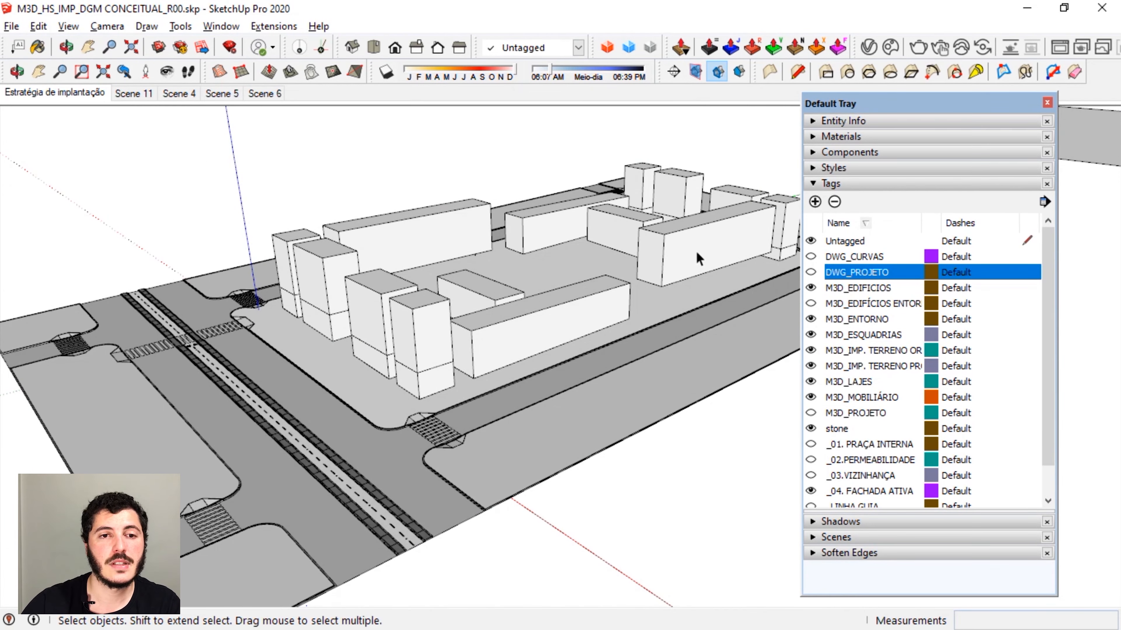
{"action": "middle_click_drag", "start_coordinate": [697, 258], "coordinate": [690, 393]}
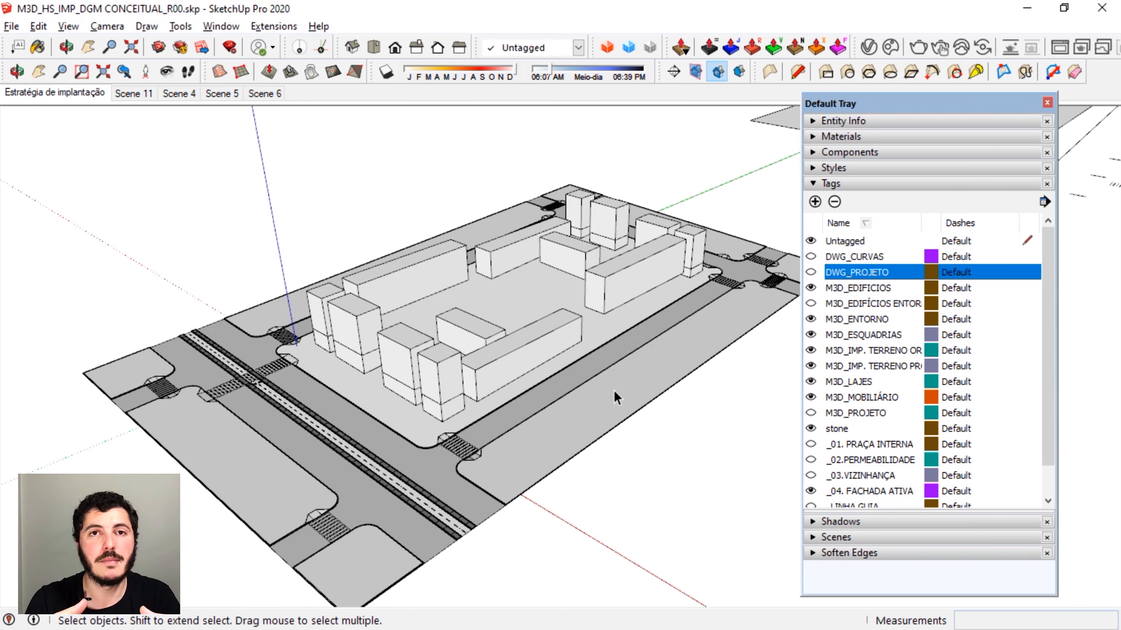
Hide the _04. FACHADA ATIVA tag and show the _01. PRAÇA INTERNA massing in its place.
{"action": "left_click", "coordinate": [810, 491]}
{"action": "left_click", "coordinate": [811, 445]}
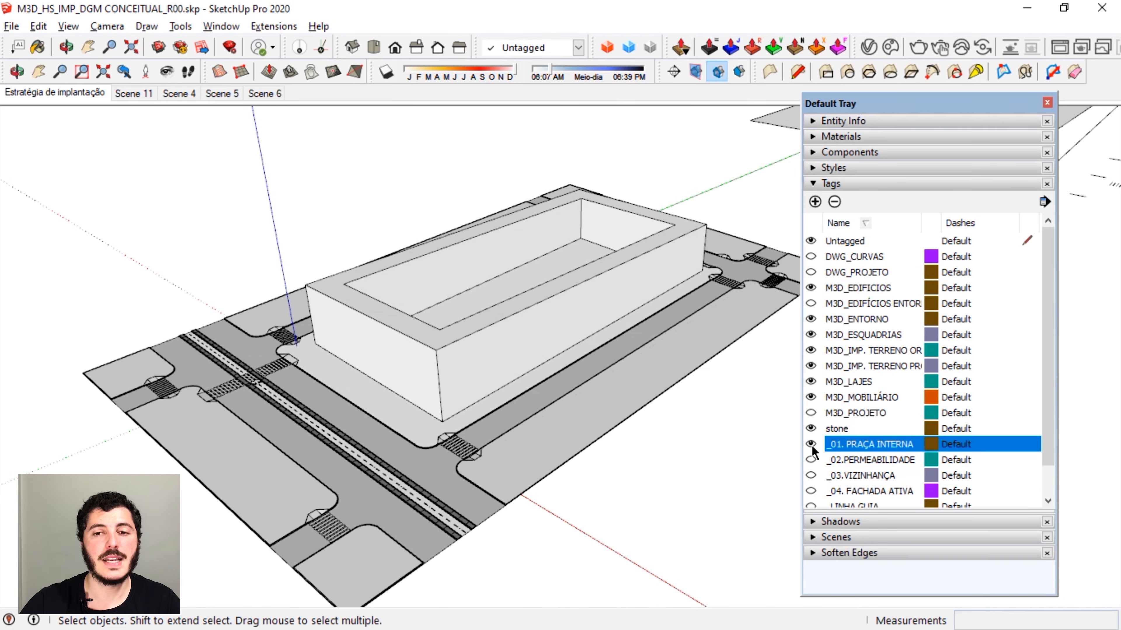
{"action": "mouse_move", "coordinate": [570, 350]}
{"action": "middle_mouse_down"}
{"action": "mouse_move", "coordinate": [556, 349]}
{"action": "mouse_move", "coordinate": [533, 396]}
{"action": "mouse_move", "coordinate": [567, 360]}
{"action": "middle_mouse_up"}
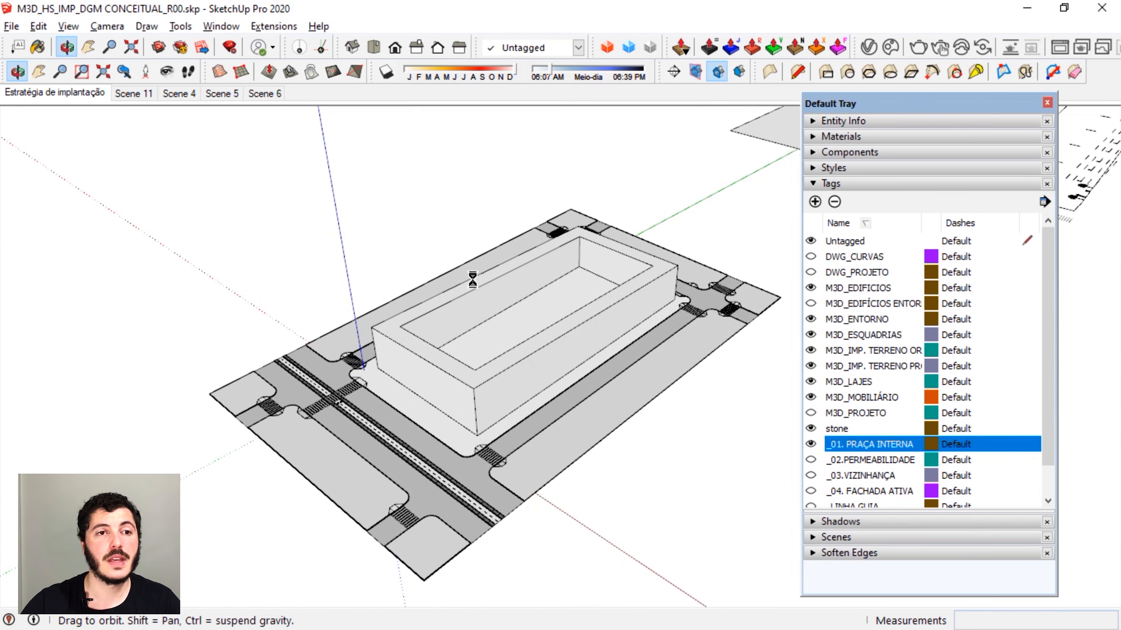
Switch the camera from perspective to parallel projection.
{"action": "left_click", "coordinate": [108, 28]}
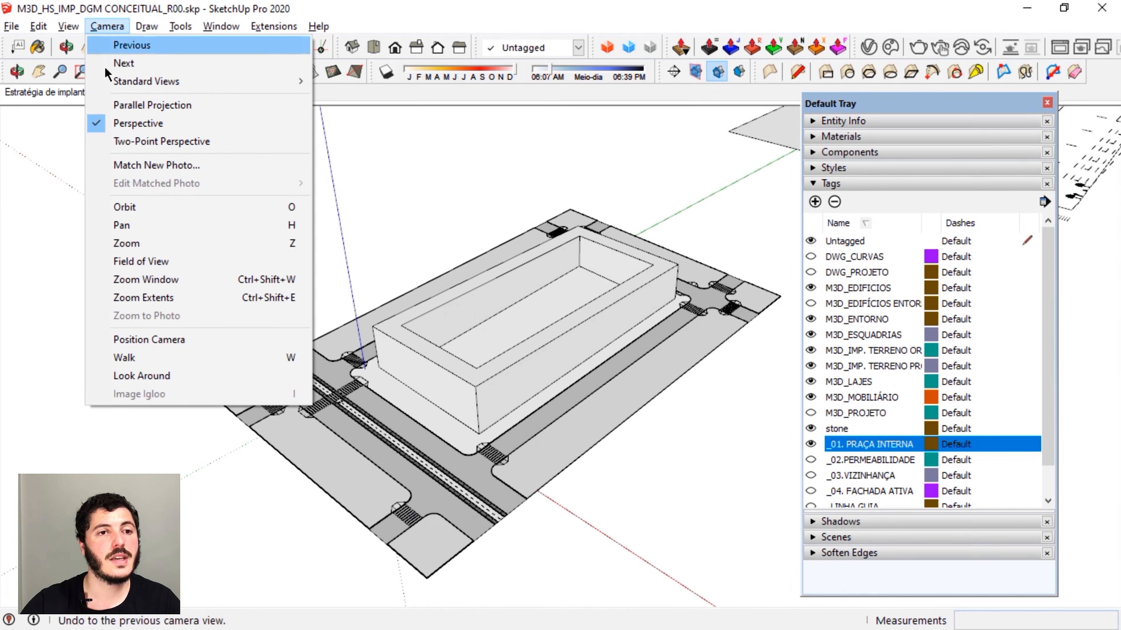
{"action": "left_click", "coordinate": [188, 109]}
{"action": "scroll", "coordinate": [525, 334], "scroll_direction": "up", "scroll_amount": 2}
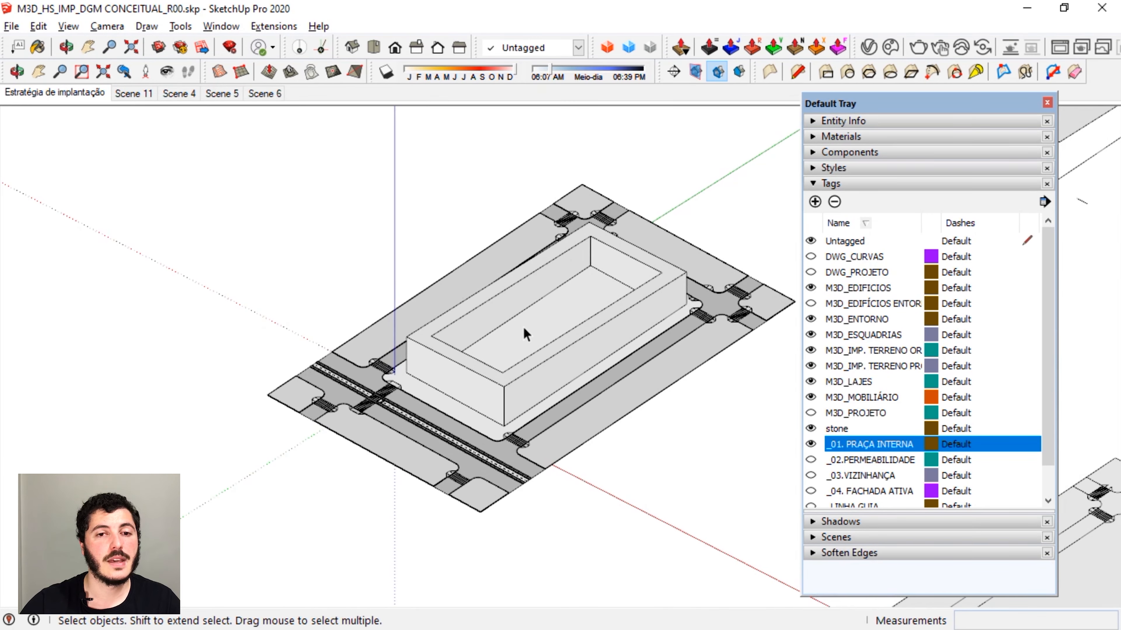
{"action": "middle_click_drag", "start_coordinate": [525, 334], "coordinate": [511, 264]}
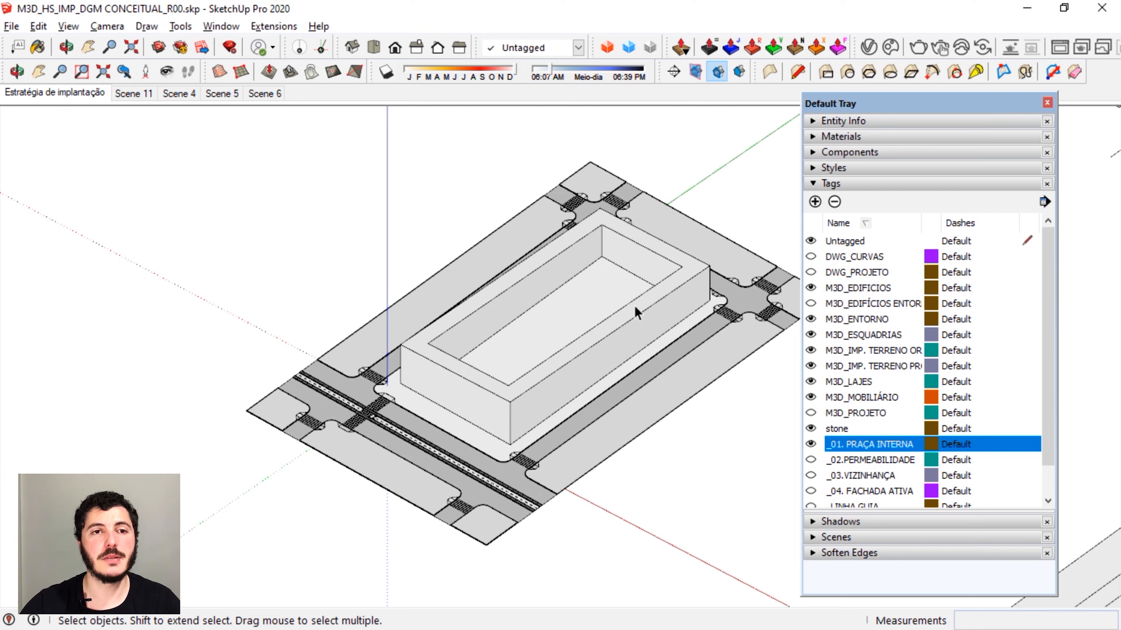
Set the camera to the isometric standard view and frame the whole site block in the drawing area.
{"action": "right_click", "coordinate": [349, 51]}
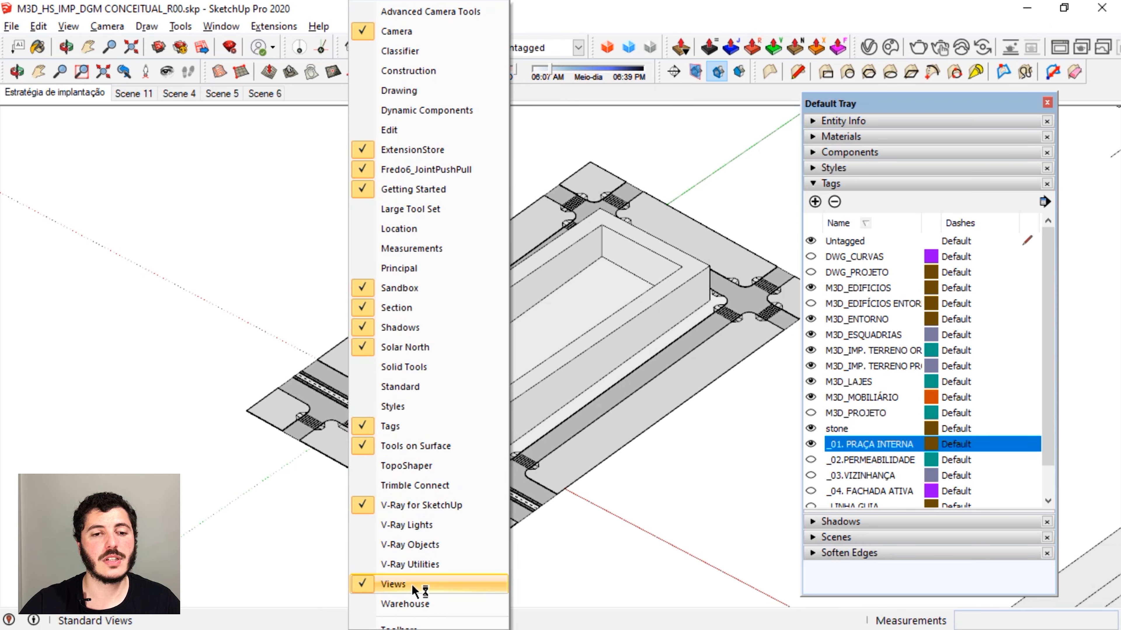
{"action": "left_click", "coordinate": [393, 588]}
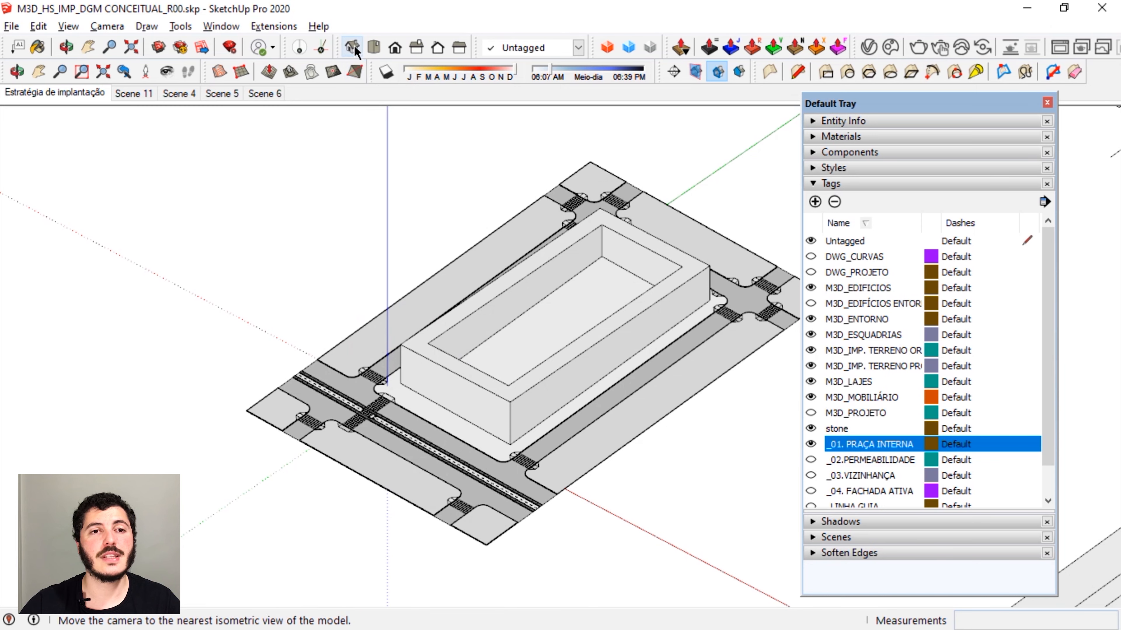
{"action": "left_click", "coordinate": [353, 47]}
{"action": "scroll", "coordinate": [432, 370], "scroll_direction": "down", "scroll_amount": 2}
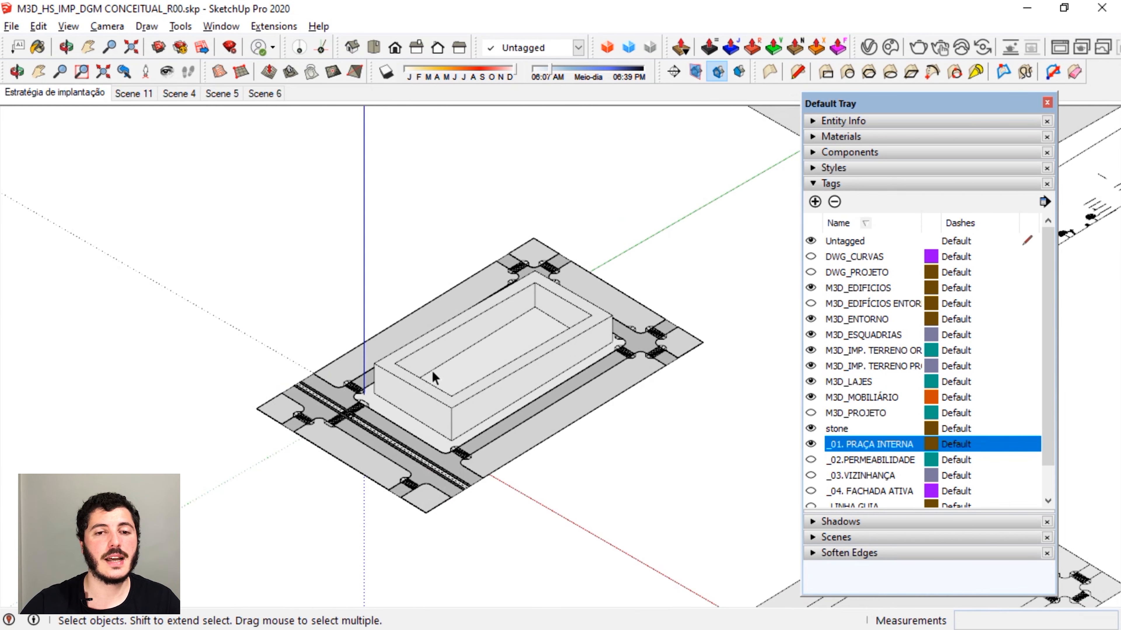
{"action": "scroll", "coordinate": [432, 372], "scroll_direction": "up", "scroll_amount": 3}
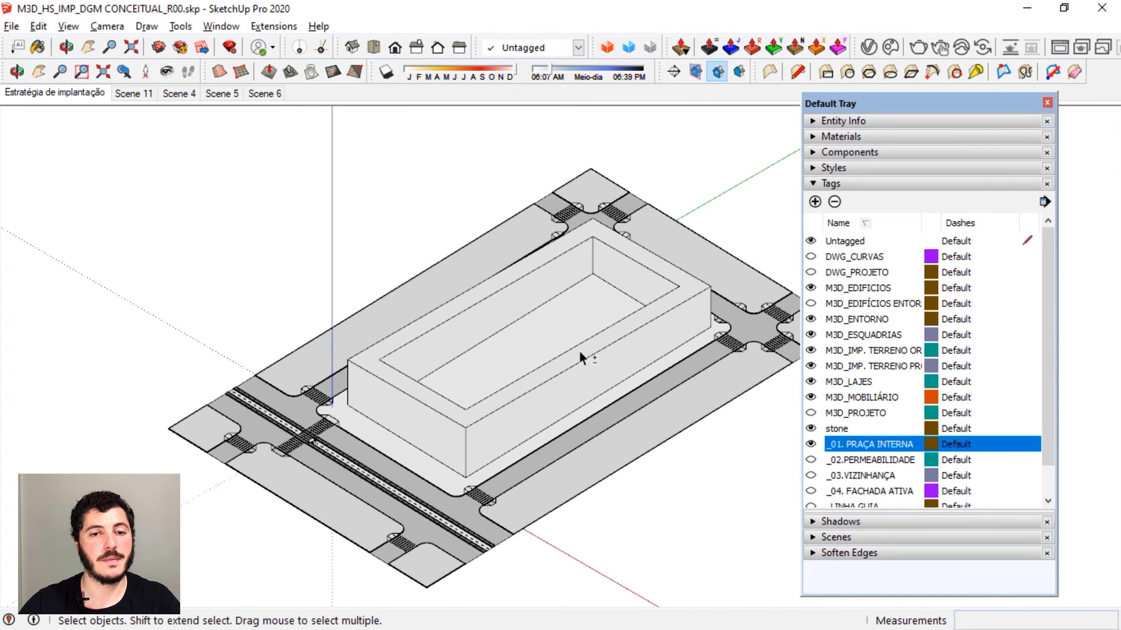
{"action": "middle_click_drag", "start_coordinate": [579, 356], "coordinate": [600, 329], "text": "shift"}
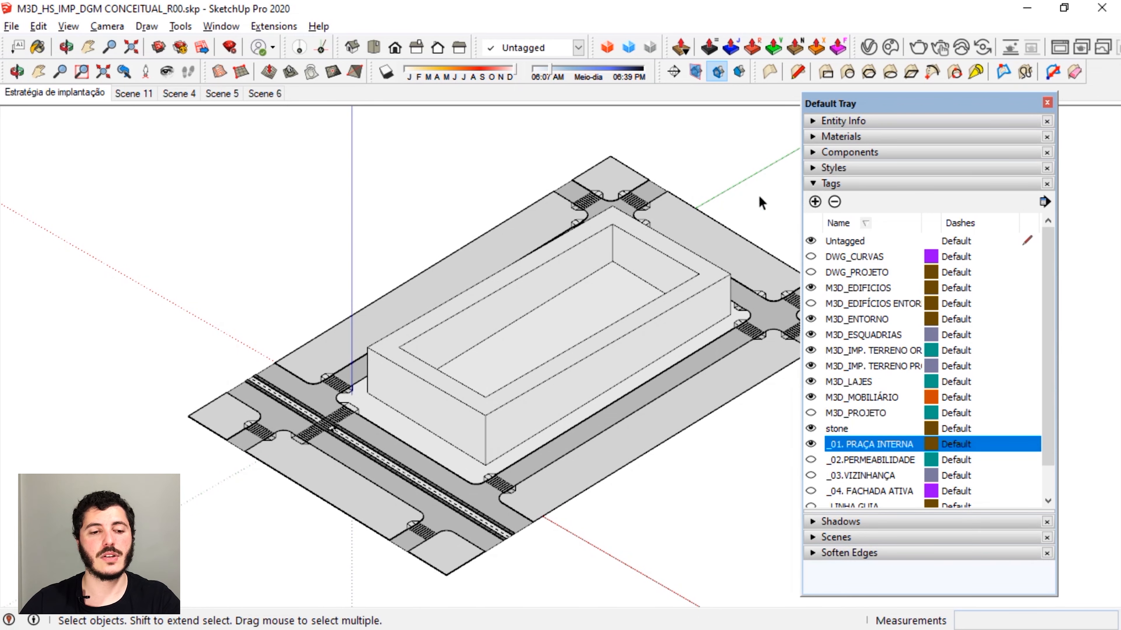
{"action": "key", "text": "d"}
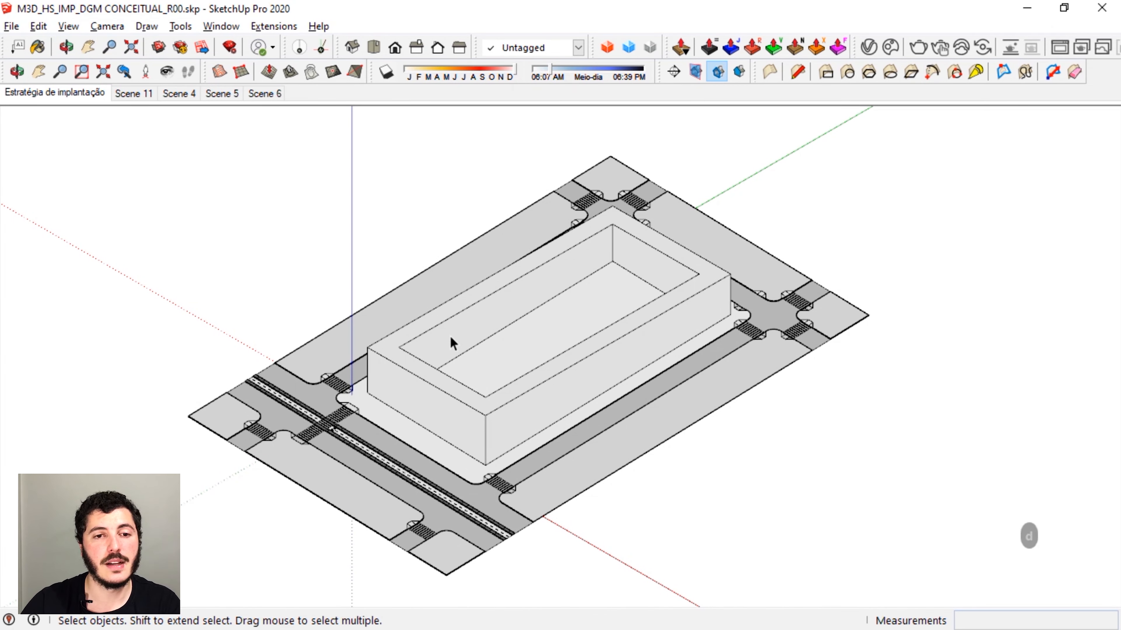
{"action": "scroll", "coordinate": [450, 340], "scroll_direction": "up", "scroll_amount": 1}
{"action": "middle_click_drag", "start_coordinate": [543, 363], "coordinate": [576, 353], "text": "shift"}
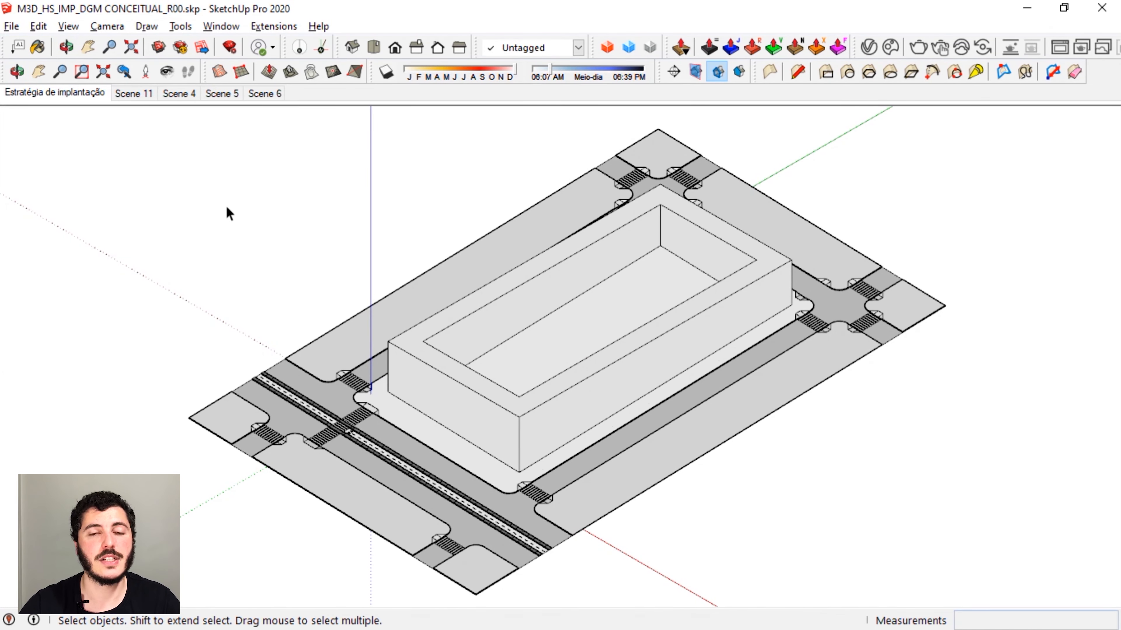
Add a new scene storing the isometric view with the _01. PRAÇA INTERNA massing visible.
{"action": "key", "text": "d"}
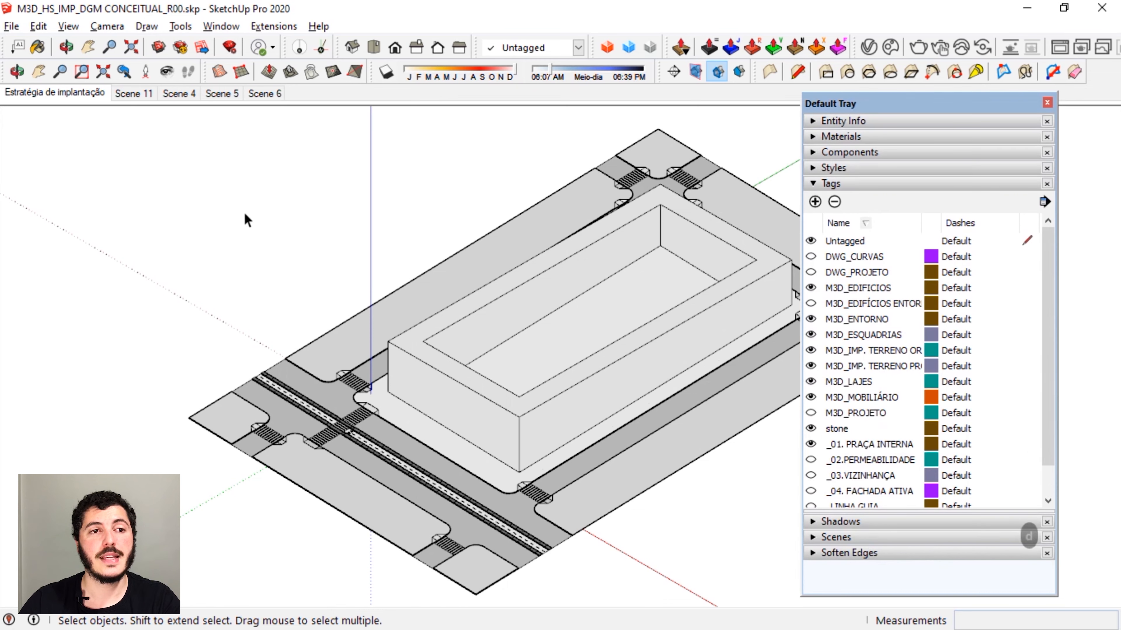
{"action": "key", "text": "d"}
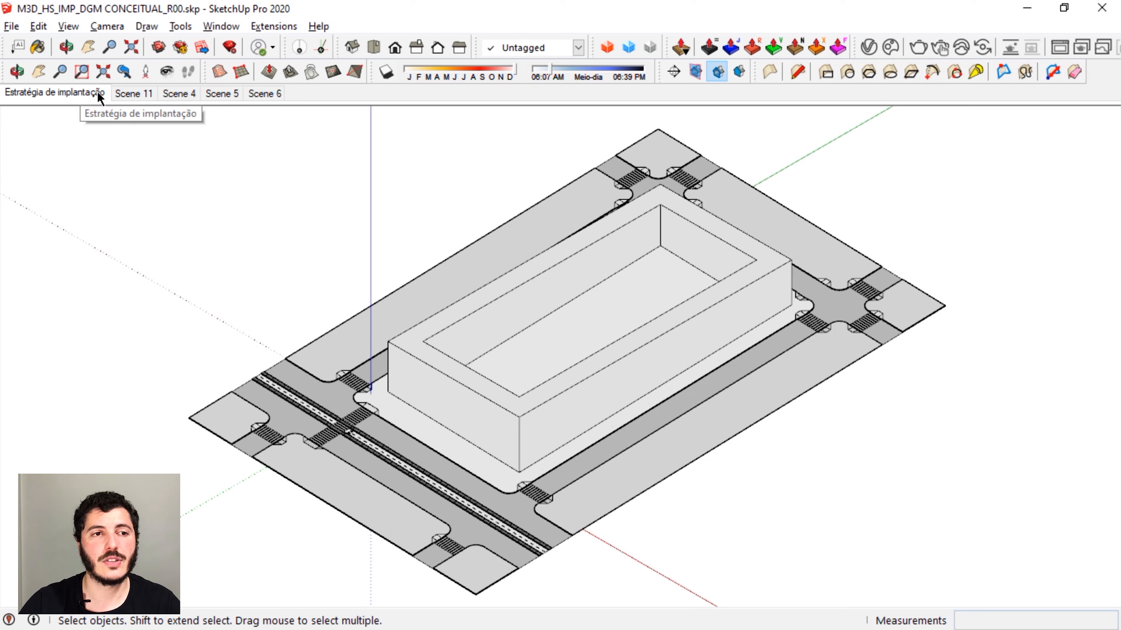
{"action": "left_click", "coordinate": [67, 27]}
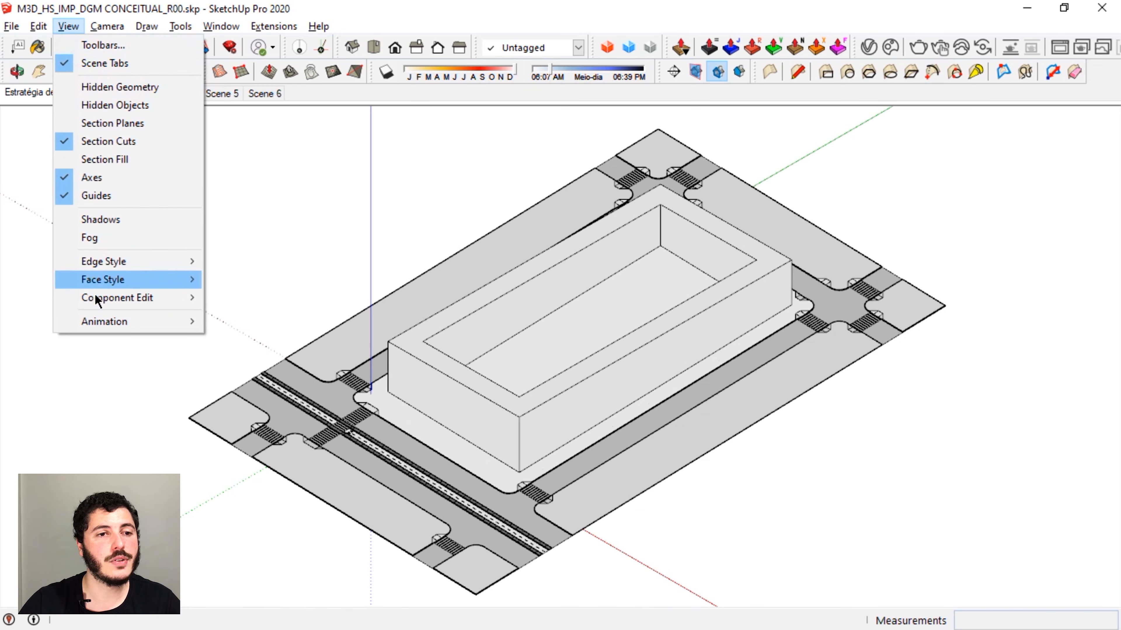
{"action": "mouse_move", "coordinate": [96, 321]}
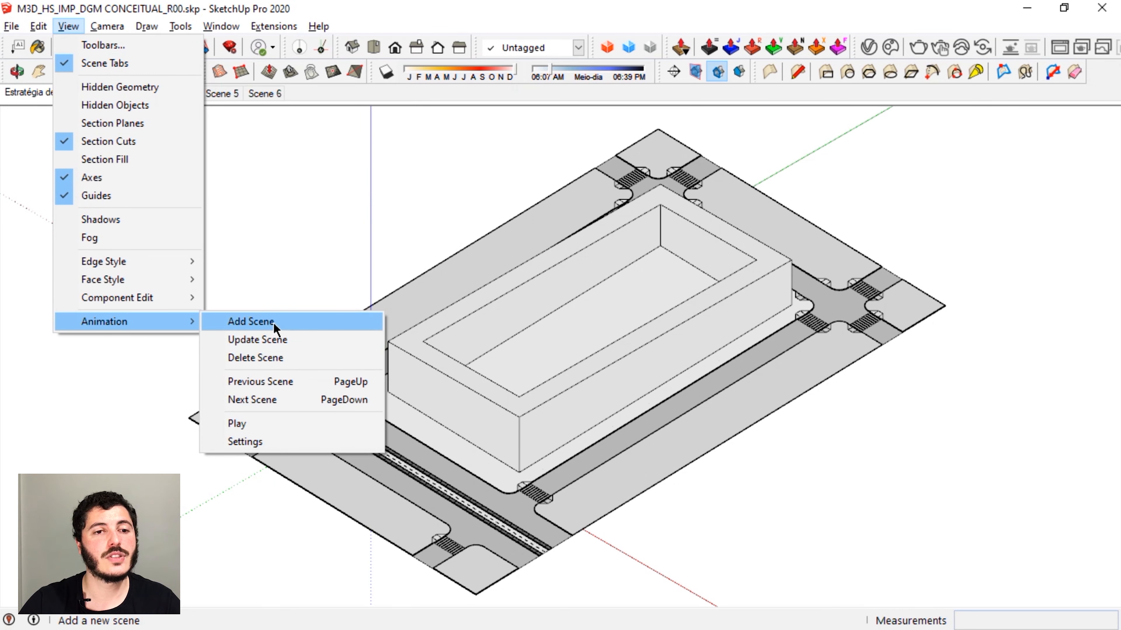
{"action": "left_click", "coordinate": [283, 327]}
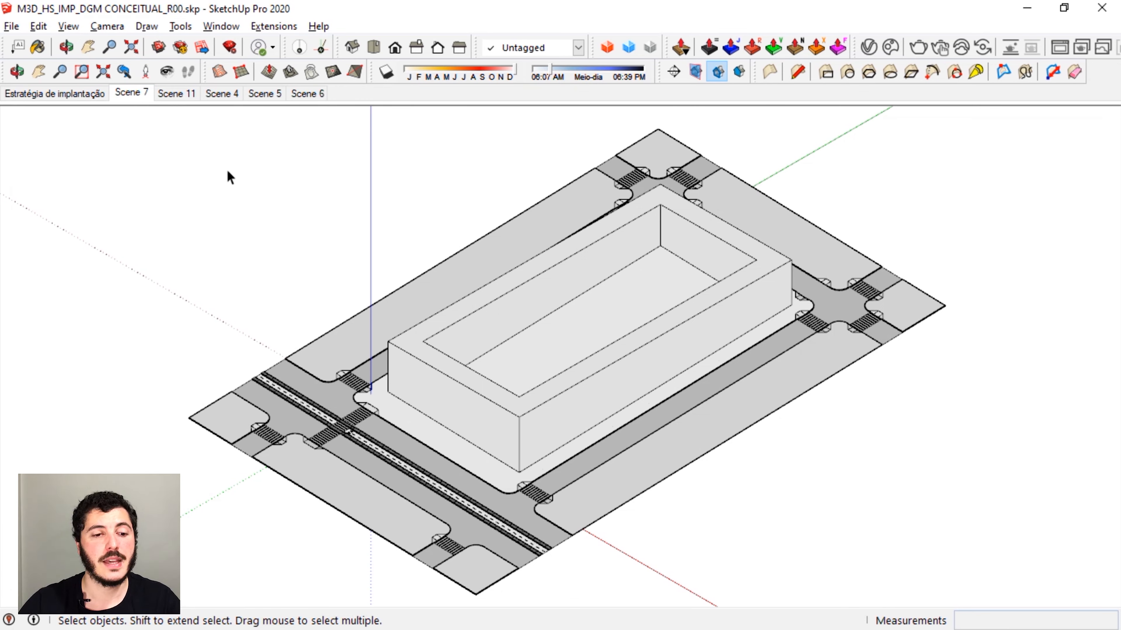
Hide the _01. PRAÇA INTERNA tag, show _02.PERMEABILIDADE, and save this state as a new scene.
{"action": "key", "text": "d"}
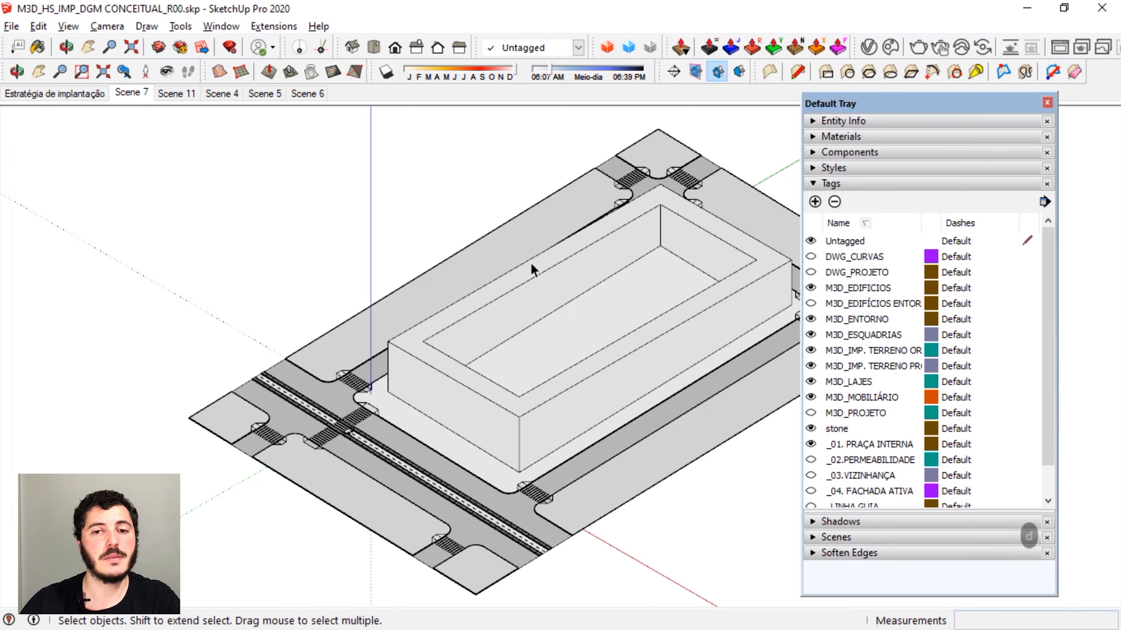
{"action": "left_click", "coordinate": [811, 445]}
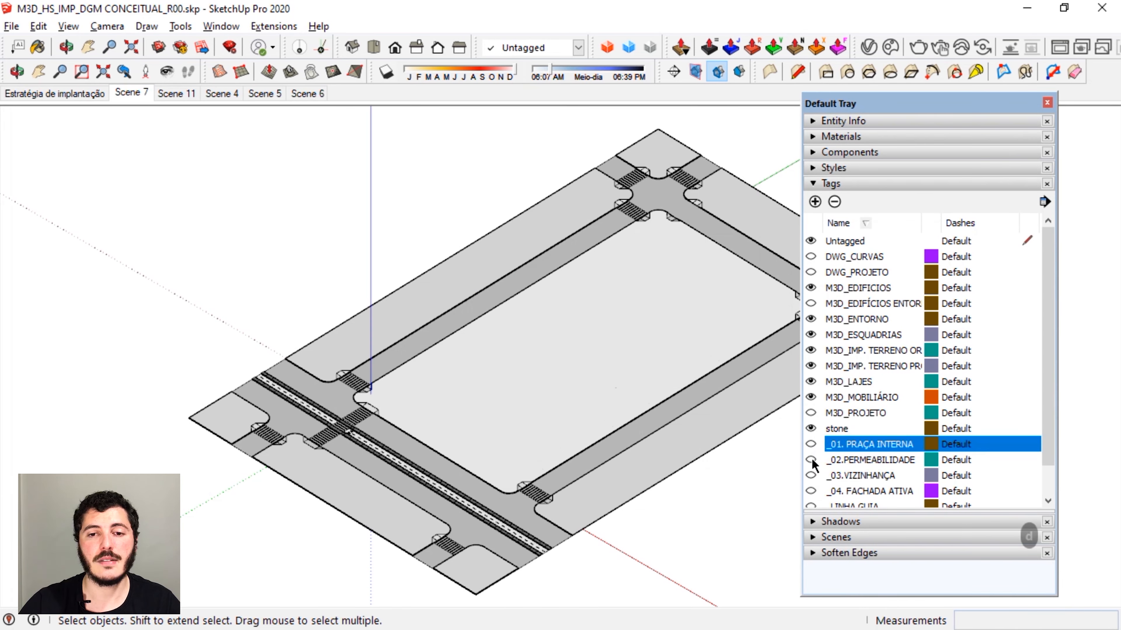
{"action": "left_click", "coordinate": [811, 459]}
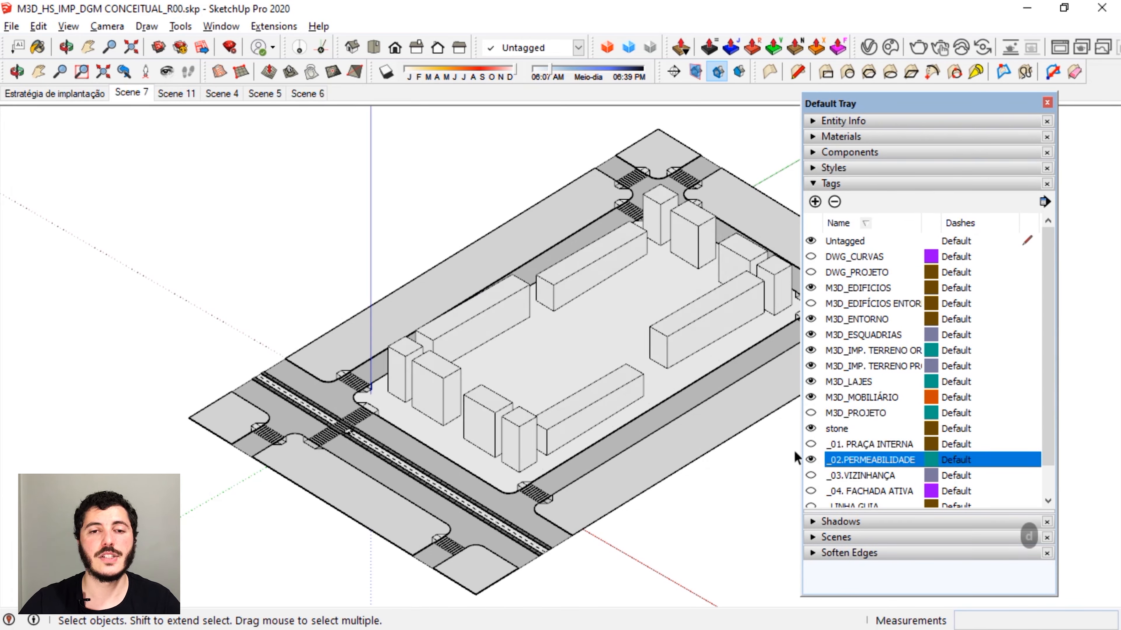
{"action": "right_click", "coordinate": [119, 89]}
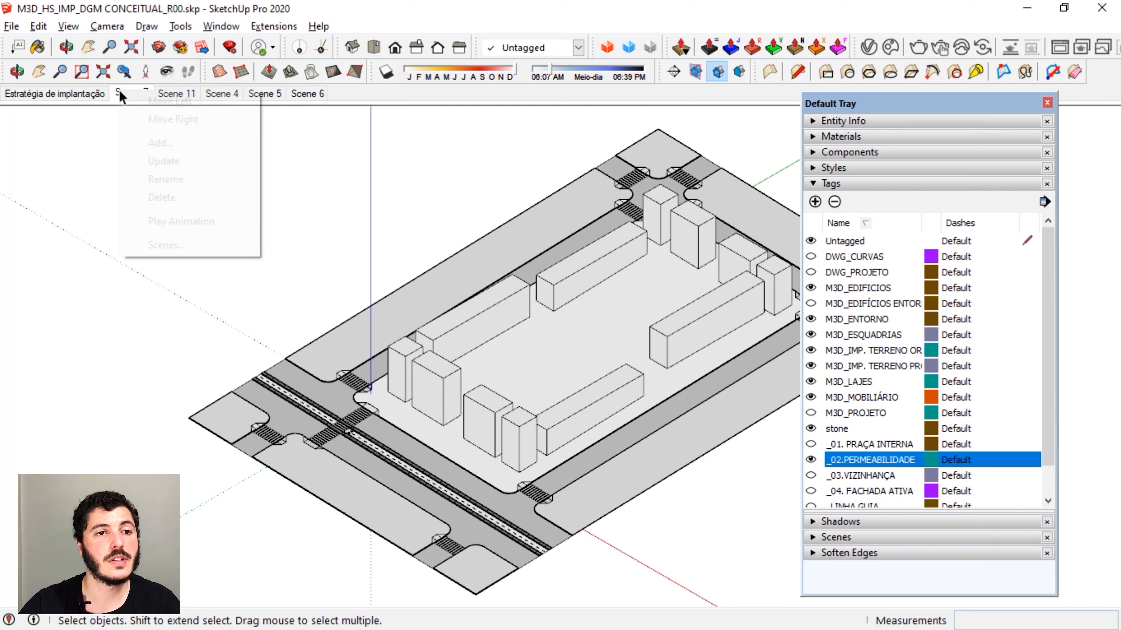
{"action": "left_click", "coordinate": [175, 144]}
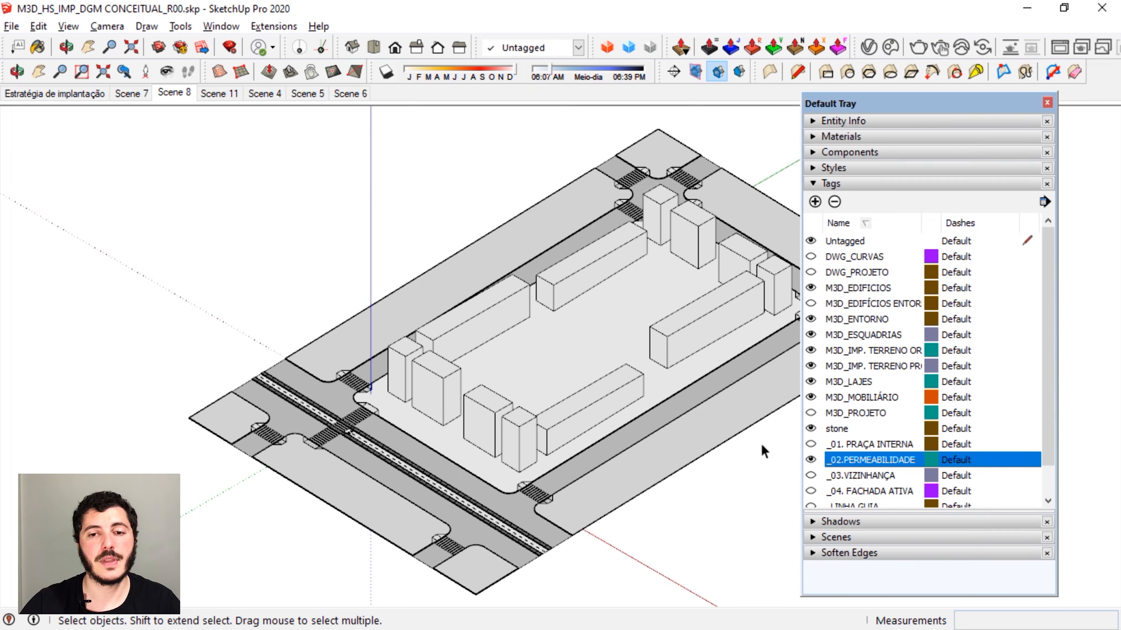
Swap the visible massing from _02.PERMEABILIDADE to _03.VIZINHANÇA and add a scene for it.
{"action": "left_click", "coordinate": [811, 460]}
{"action": "left_click", "coordinate": [811, 475]}
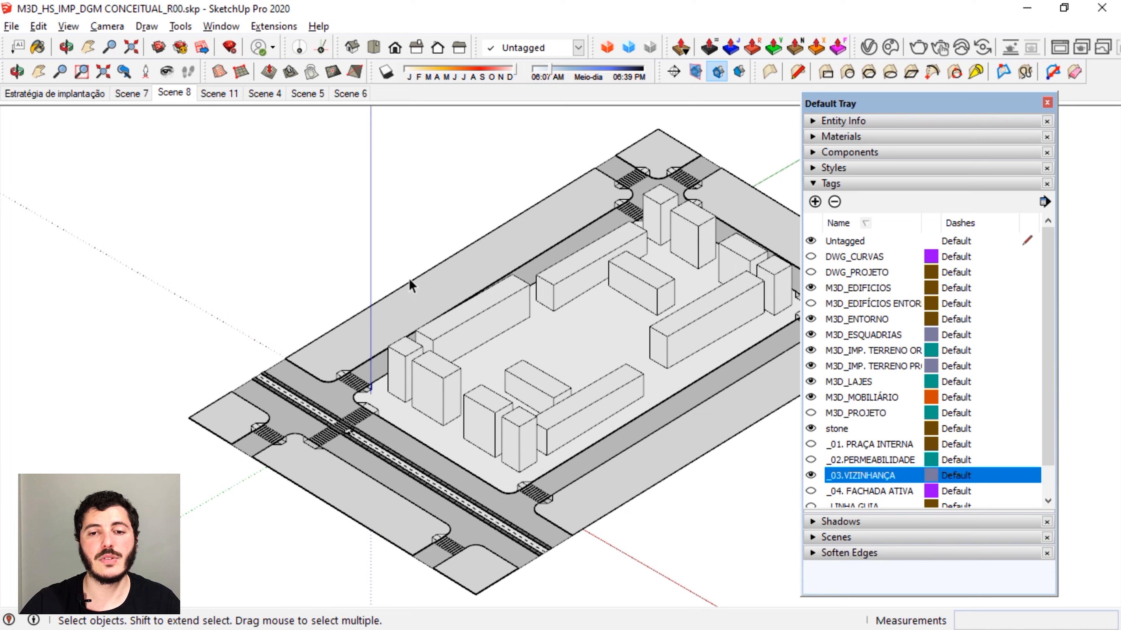
{"action": "right_click", "coordinate": [187, 95]}
{"action": "left_click", "coordinate": [220, 148]}
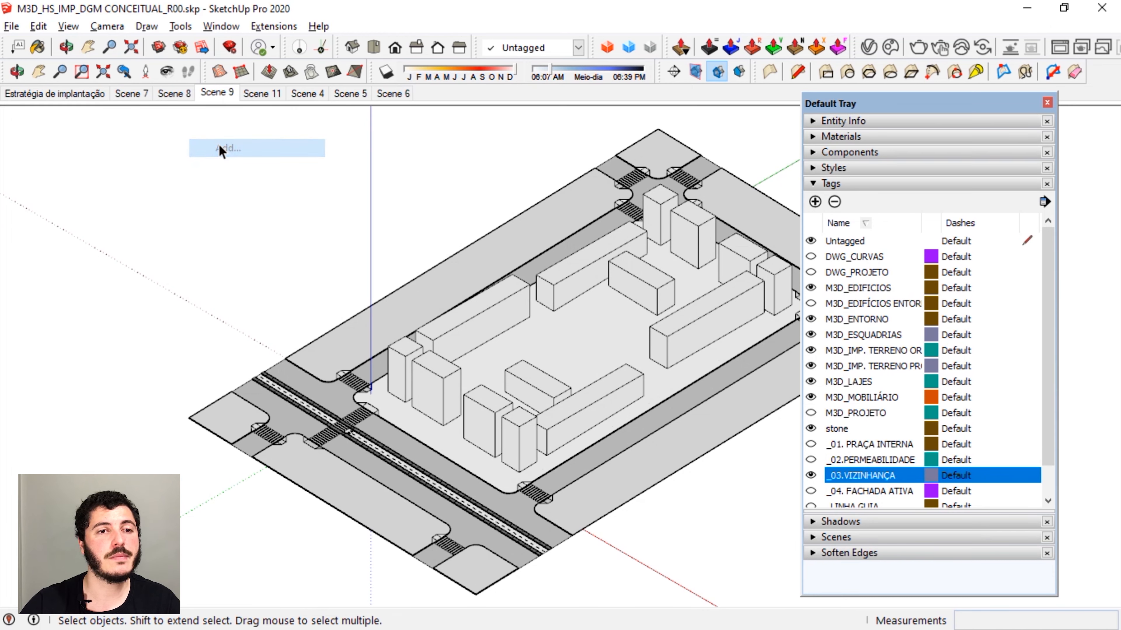
Replace the visible _03.VIZINHANÇA tag with _04. FACHADA ATIVA and add another scene for this stage.
{"action": "left_click", "coordinate": [811, 475]}
{"action": "left_click", "coordinate": [811, 490]}
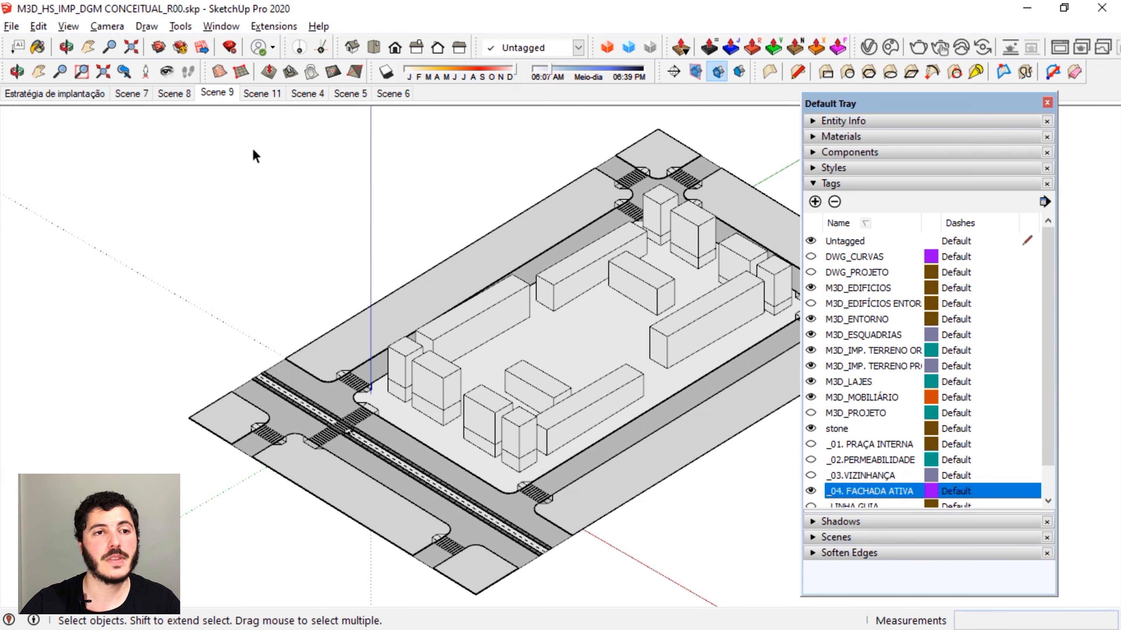
{"action": "right_click", "coordinate": [217, 90]}
{"action": "left_click", "coordinate": [249, 143]}
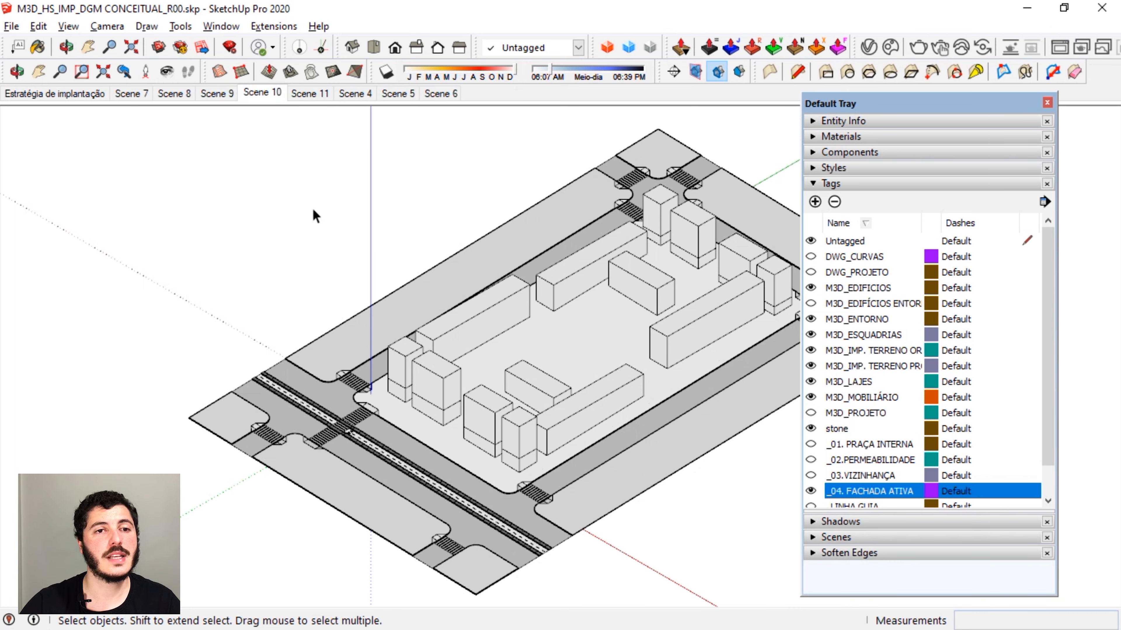
Step through Scene 7, Scene 8, Scene 9 and Scene 10 to compare the stored massing stages.
{"action": "left_click", "coordinate": [132, 94]}
{"action": "left_click", "coordinate": [167, 95]}
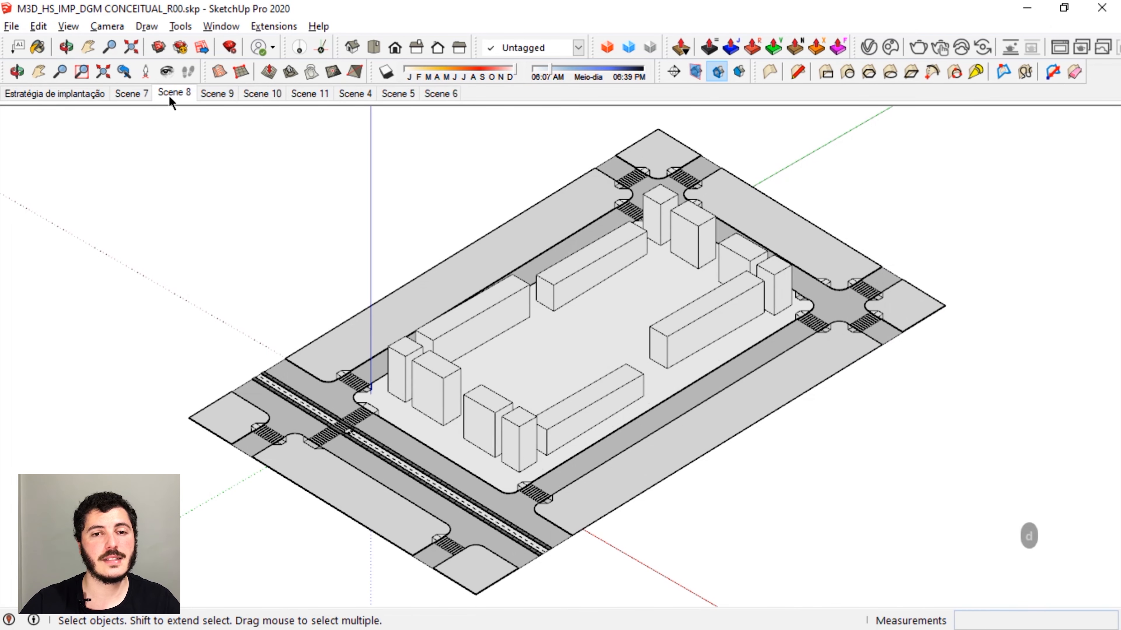
{"action": "left_click", "coordinate": [219, 95]}
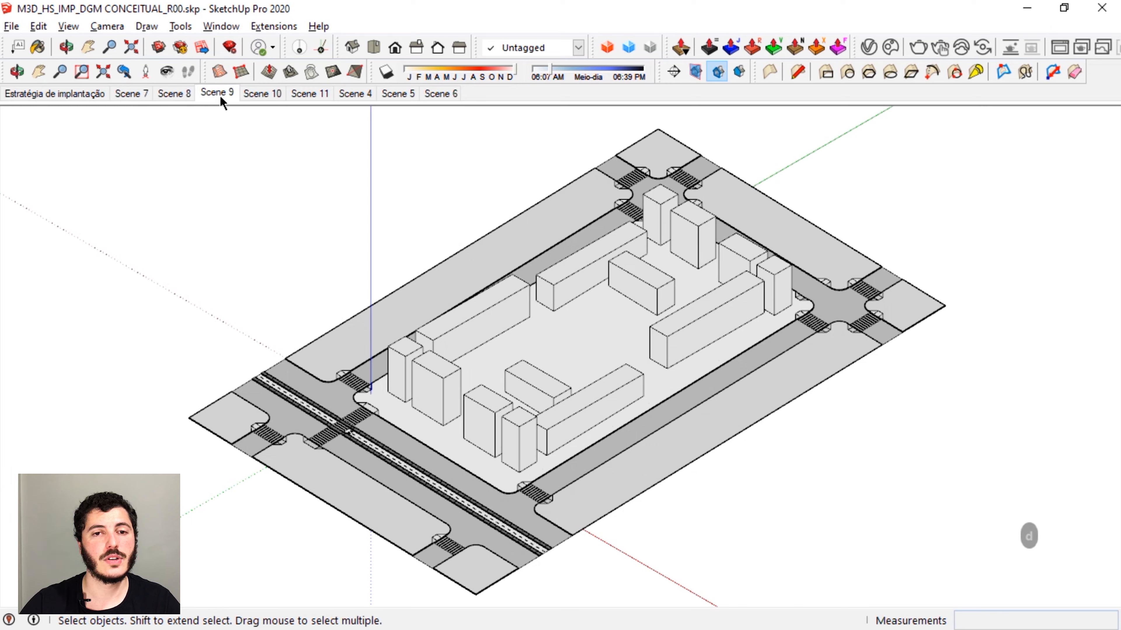
{"action": "left_click", "coordinate": [256, 94]}
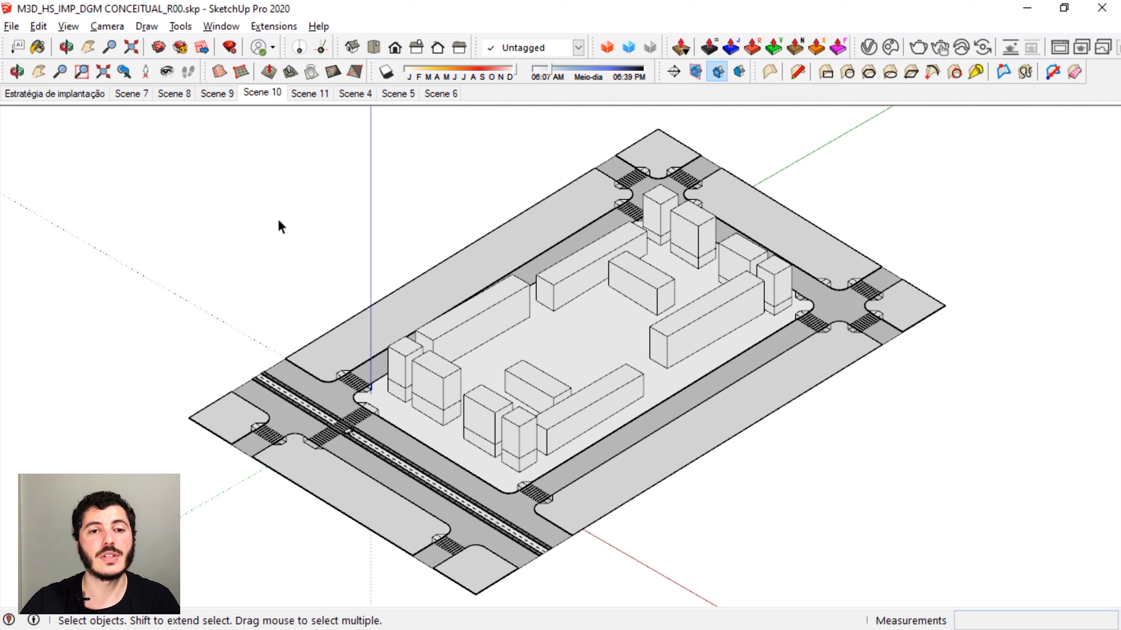
Rename Scenes 7 to 10, in order, as 01. dgm conceitual, 02. dgm conceitual, 03. dgm conceitual and 04. dgm conceitual.
{"action": "key", "text": "d"}
{"action": "left_click_drag", "start_coordinate": [313, 195], "coordinate": [245, 245]}
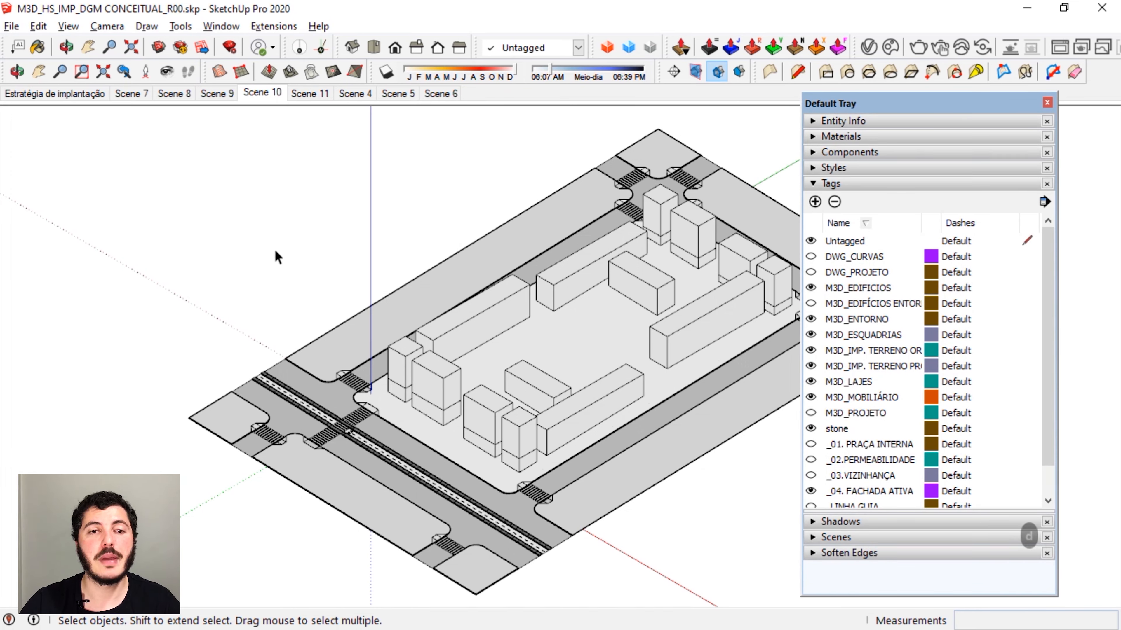
{"action": "left_click", "coordinate": [139, 98]}
{"action": "left_click", "coordinate": [849, 182]}
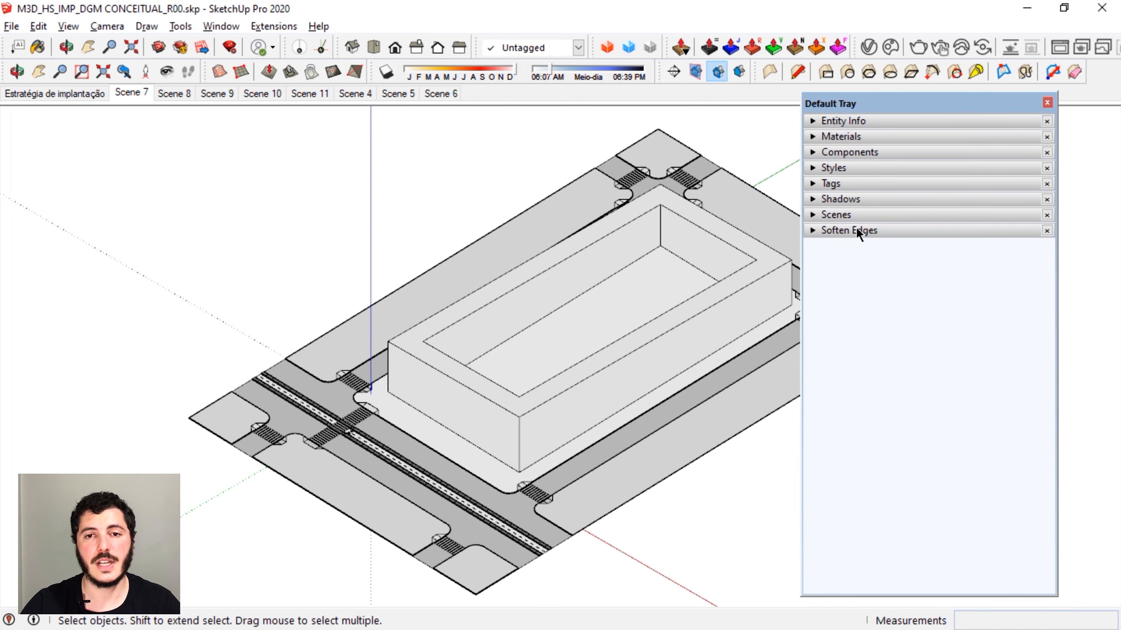
{"action": "left_click", "coordinate": [828, 217]}
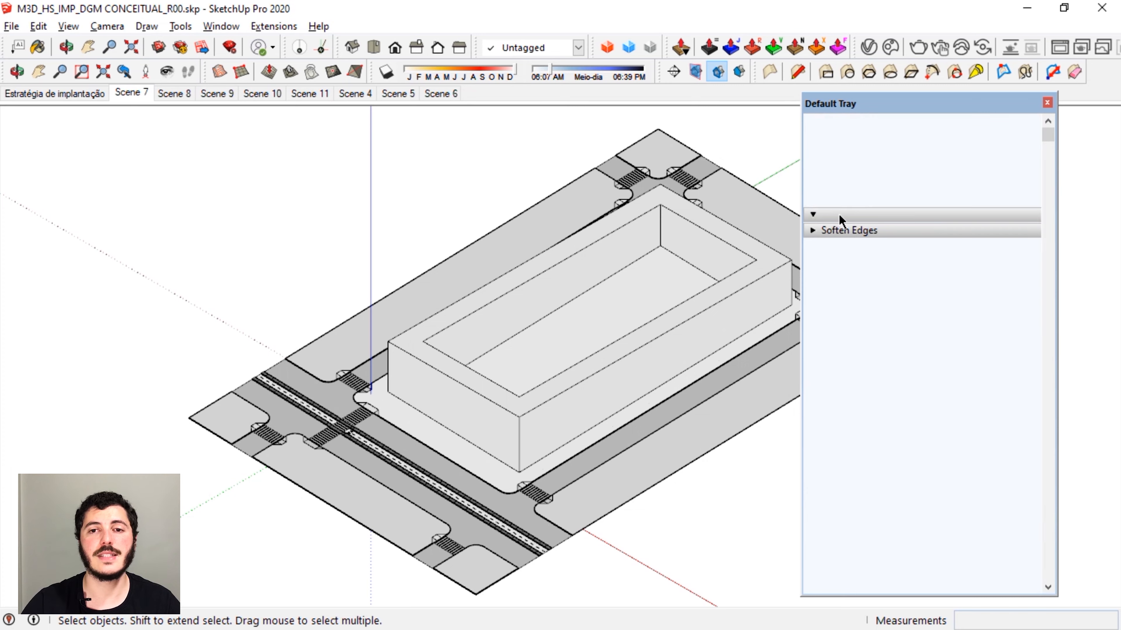
{"action": "left_click_drag", "start_coordinate": [922, 555], "coordinate": [838, 556]}
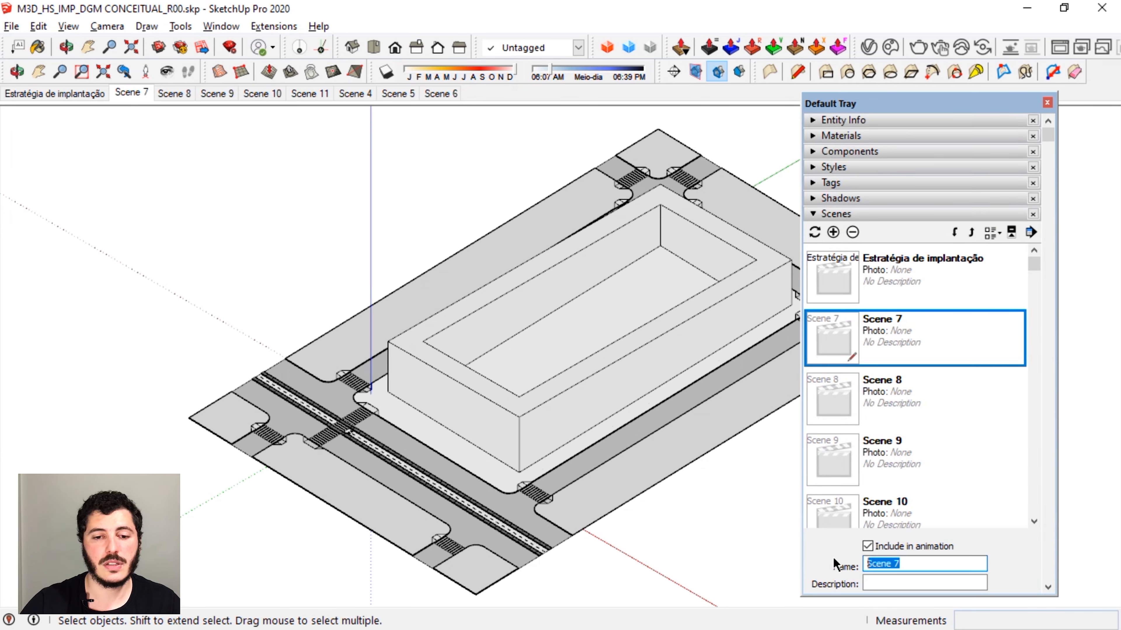
{"action": "type", "text": "01. dgm conceitual 01"}
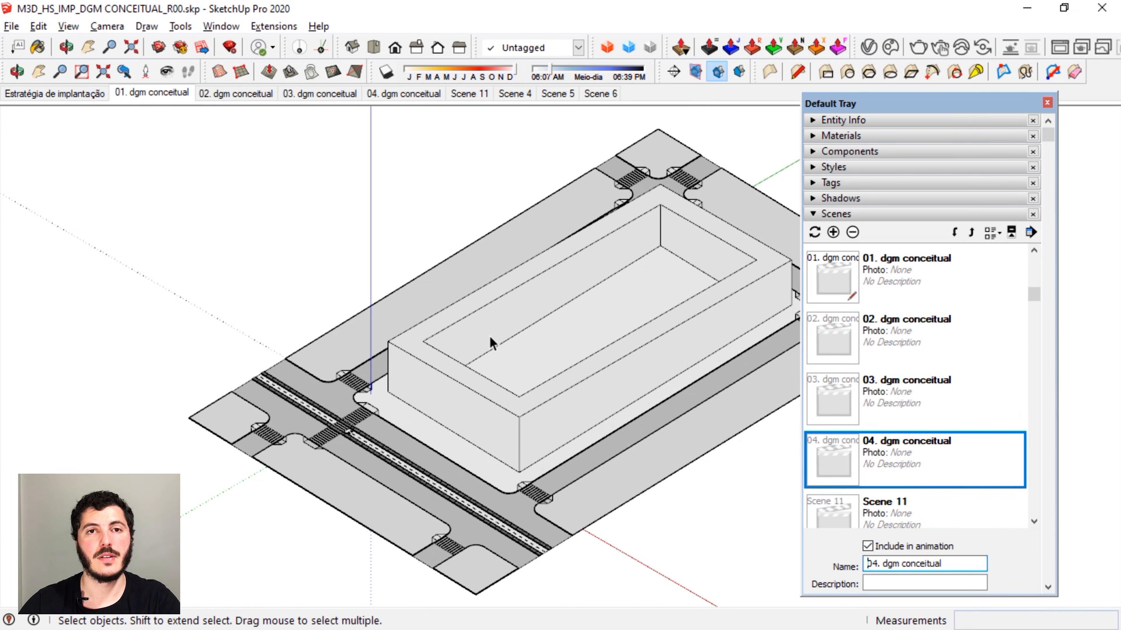
Close the tray and review the renamed dgm conceitual scenes, ending on 01. dgm conceitual.
{"action": "left_click", "coordinate": [1048, 105]}
{"action": "left_click", "coordinate": [215, 91]}
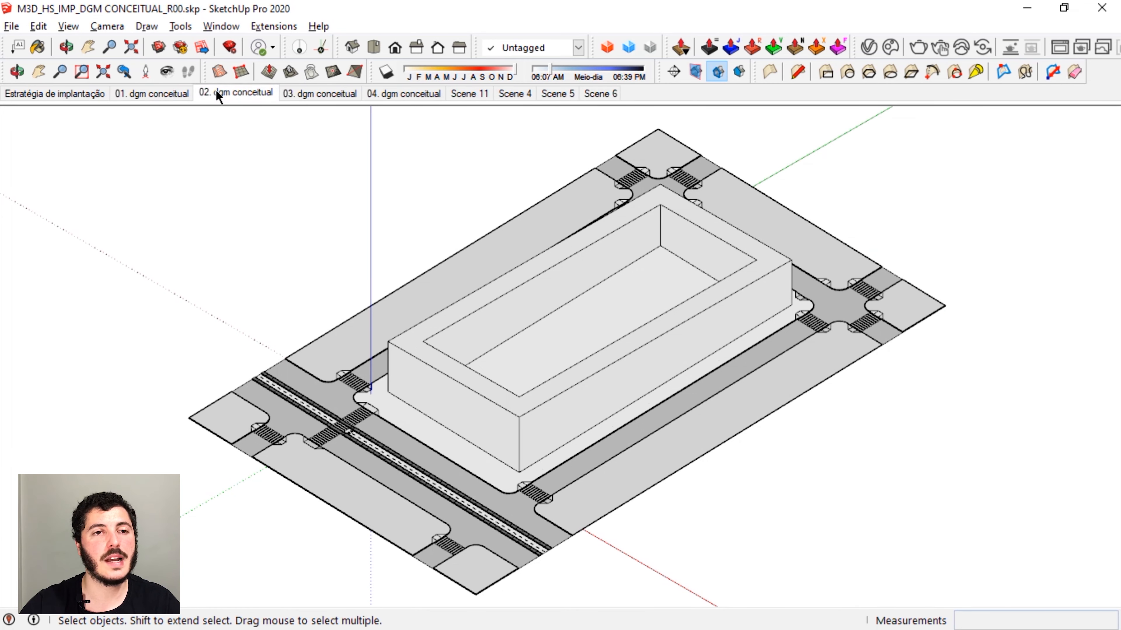
{"action": "left_click", "coordinate": [324, 94]}
{"action": "left_click", "coordinate": [384, 92]}
{"action": "left_click", "coordinate": [174, 95]}
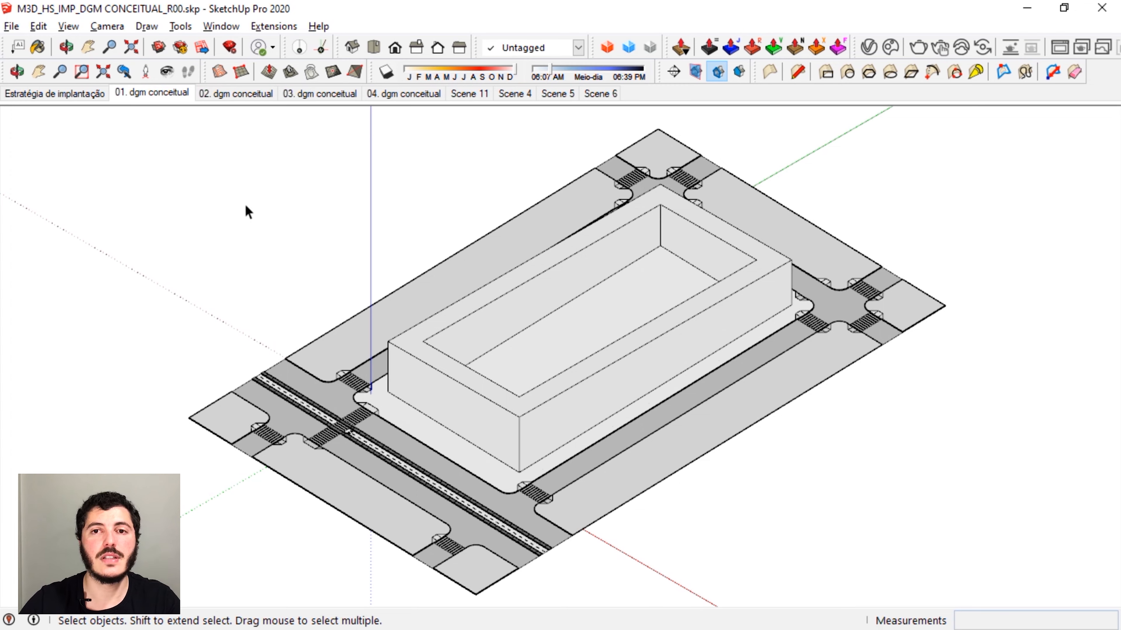
Revert the V-Ray render settings to default and load the preset file diagrama branco simplificado_graf.vropt.
{"action": "left_click", "coordinate": [867, 46]}
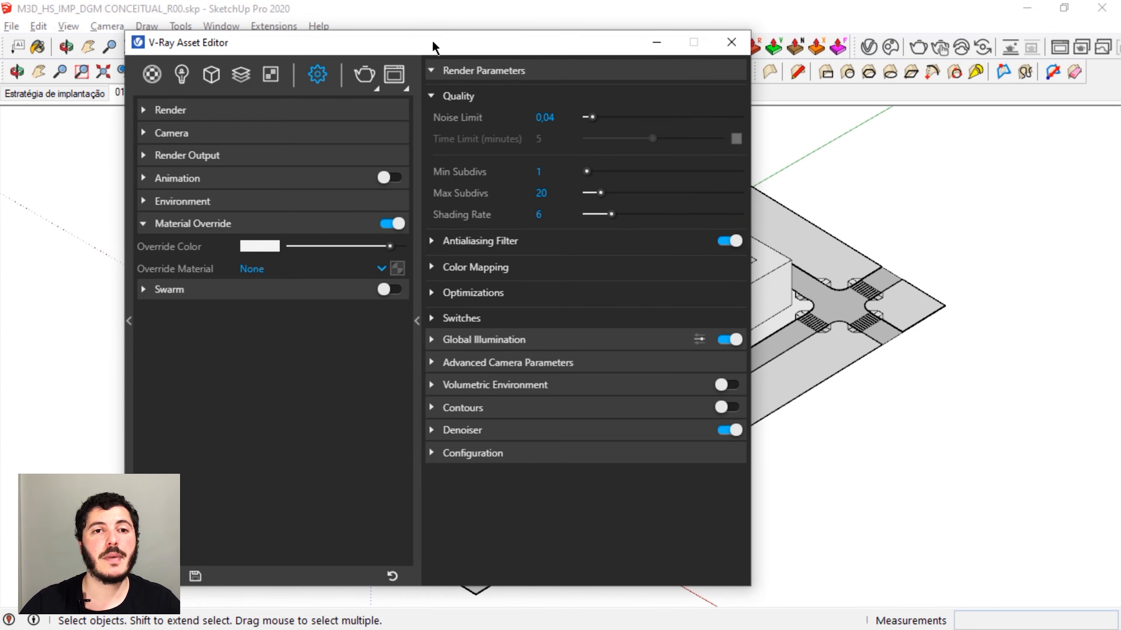
{"action": "left_click_drag", "start_coordinate": [435, 45], "coordinate": [558, 58]}
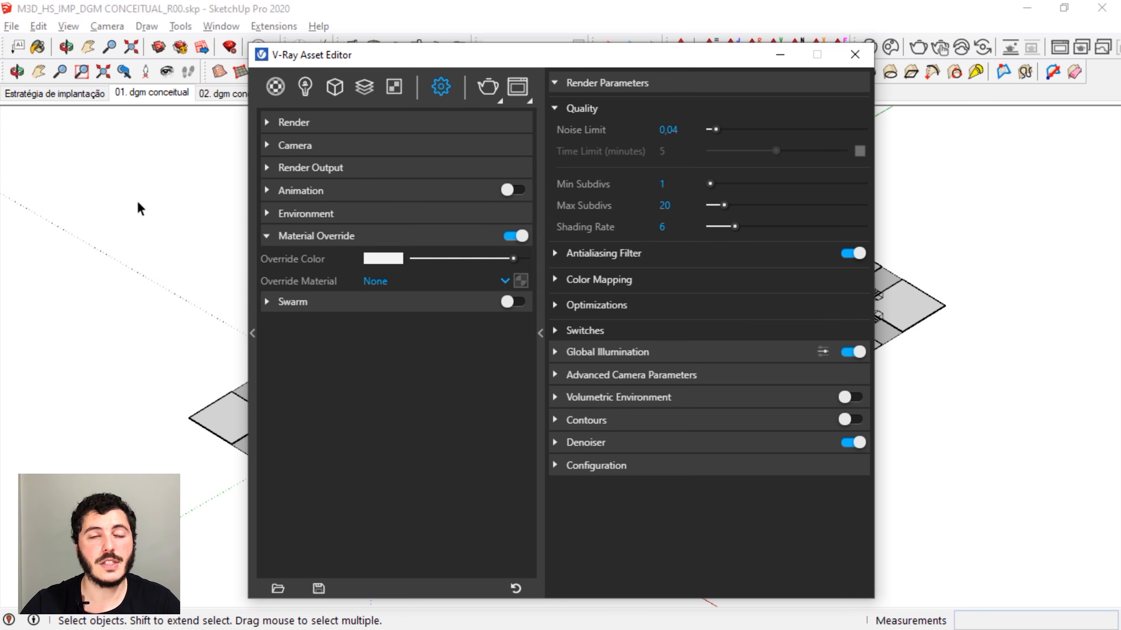
{"action": "left_click", "coordinate": [515, 588]}
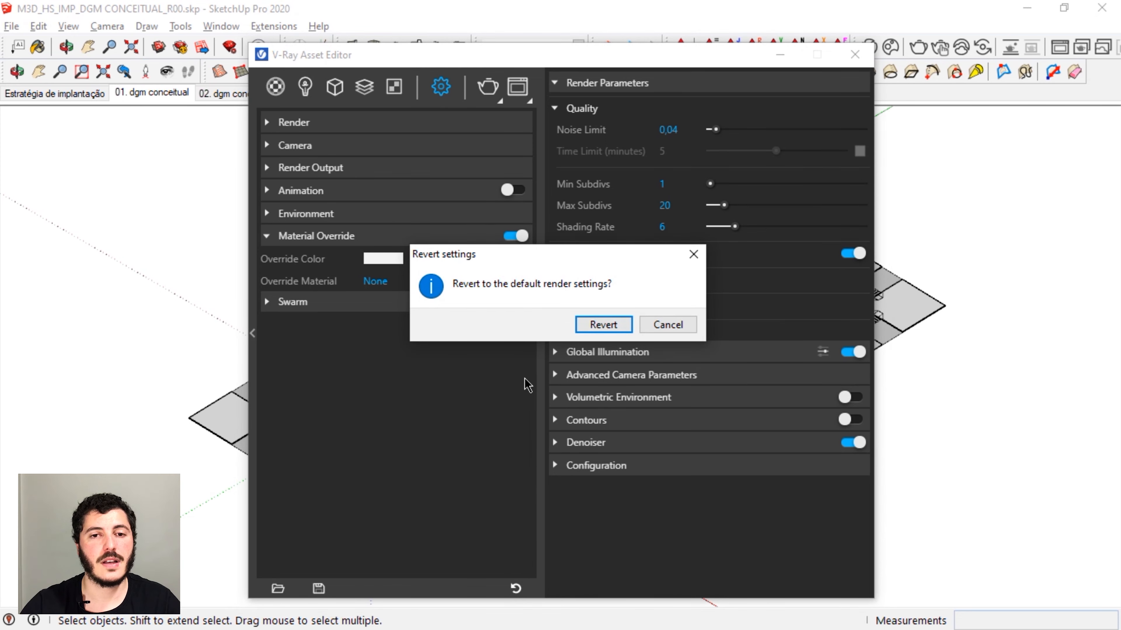
{"action": "left_click", "coordinate": [604, 326]}
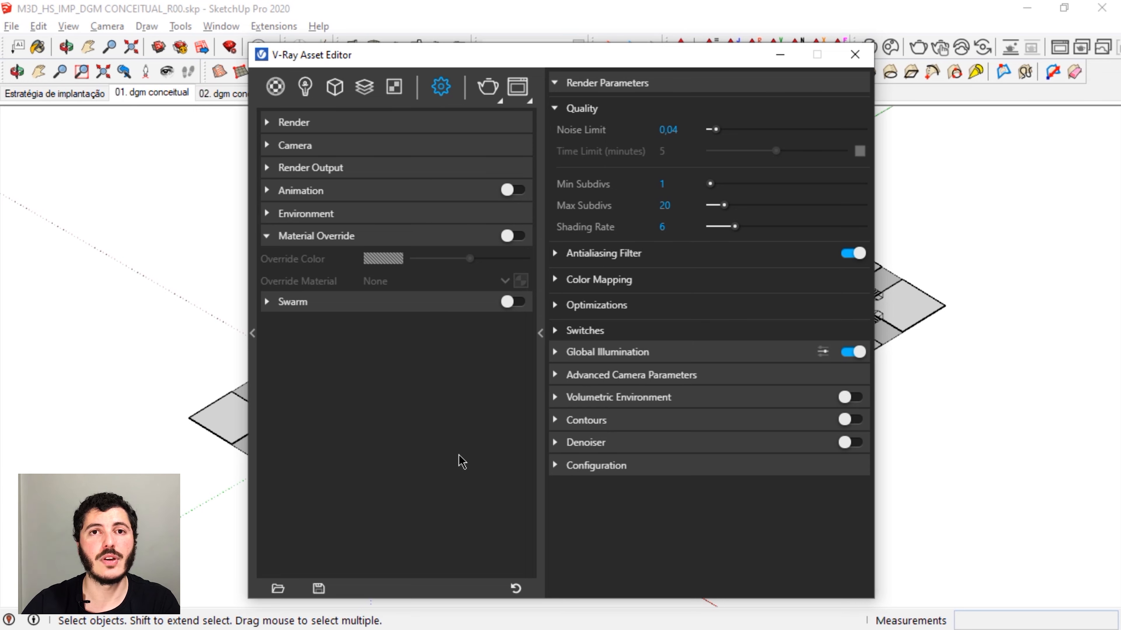
{"action": "left_click", "coordinate": [278, 589]}
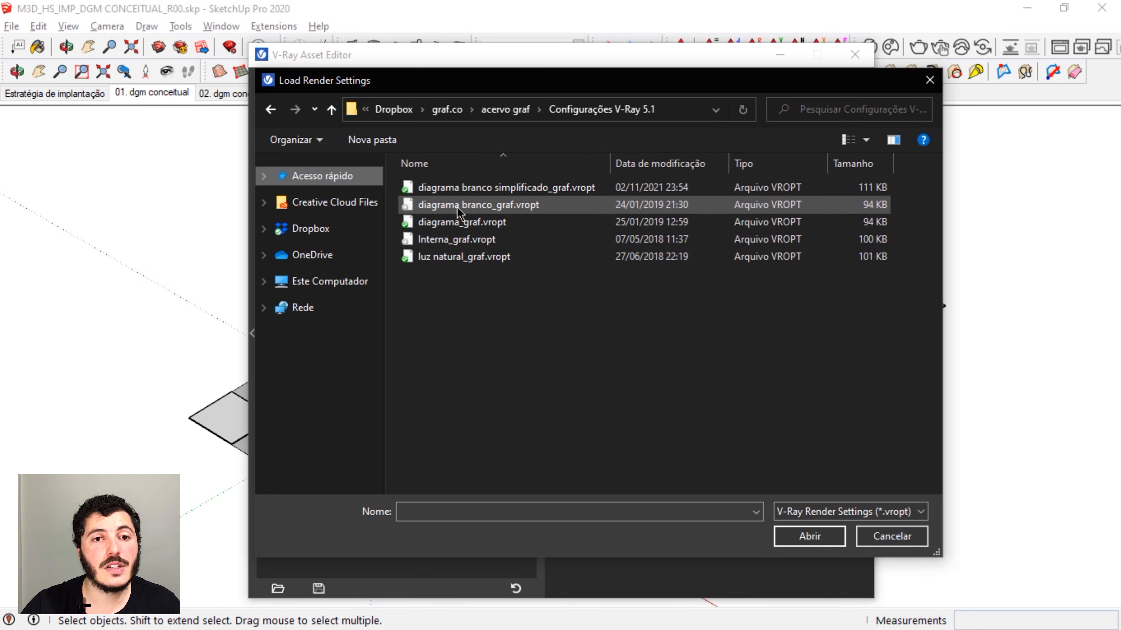
{"action": "left_click", "coordinate": [495, 190]}
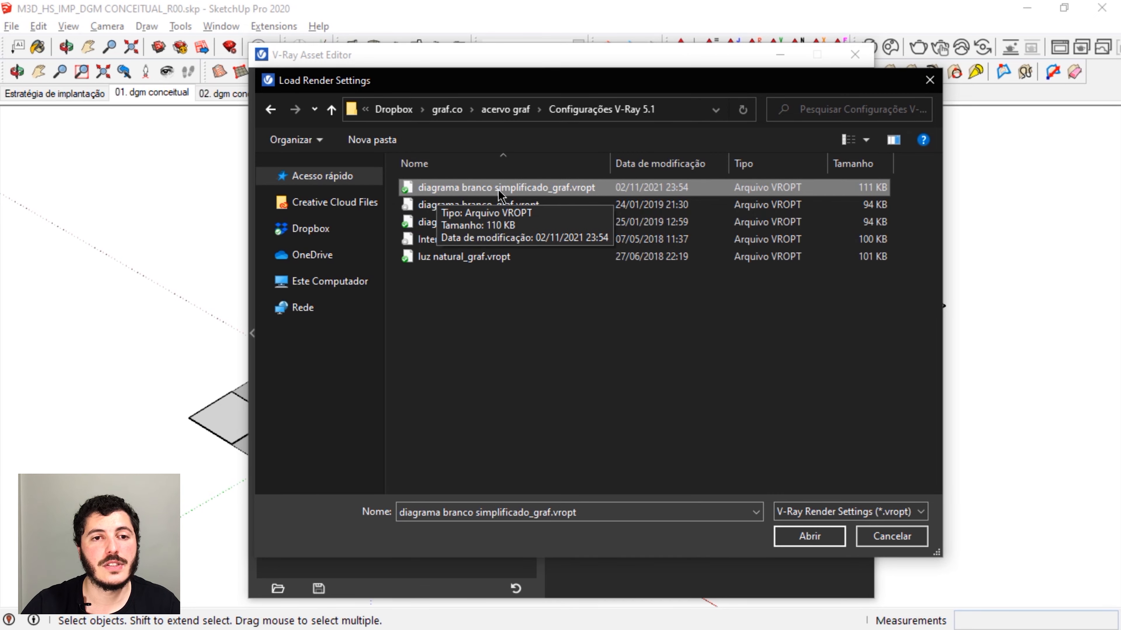
{"action": "double_click", "coordinate": [520, 187]}
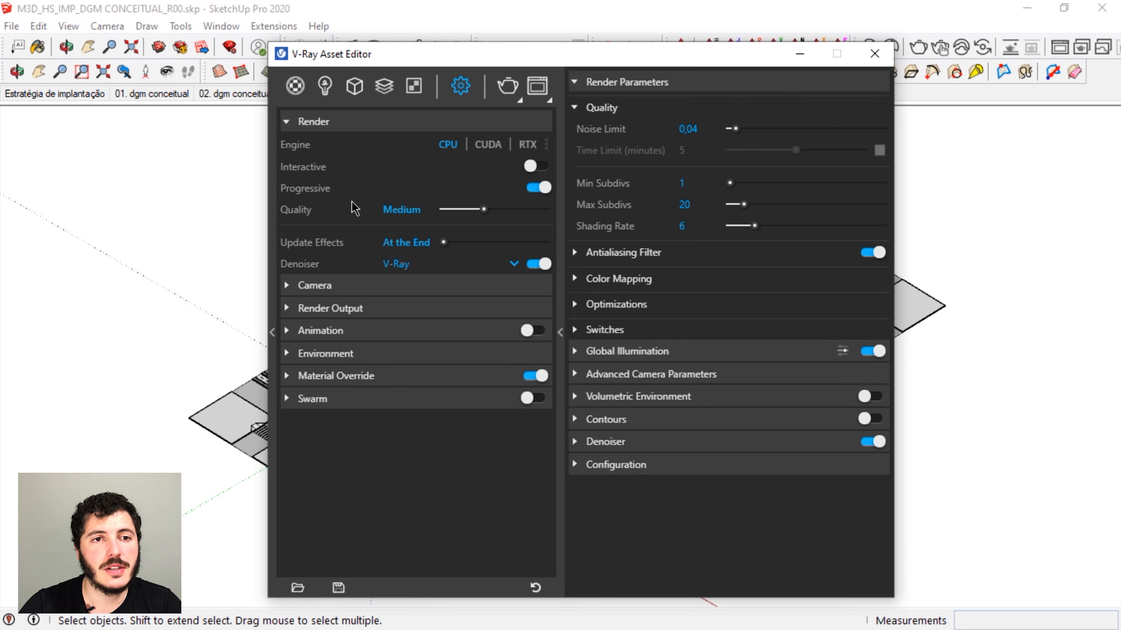
Turn on the SunLight in the V-Ray lights list.
{"action": "left_click", "coordinate": [326, 86]}
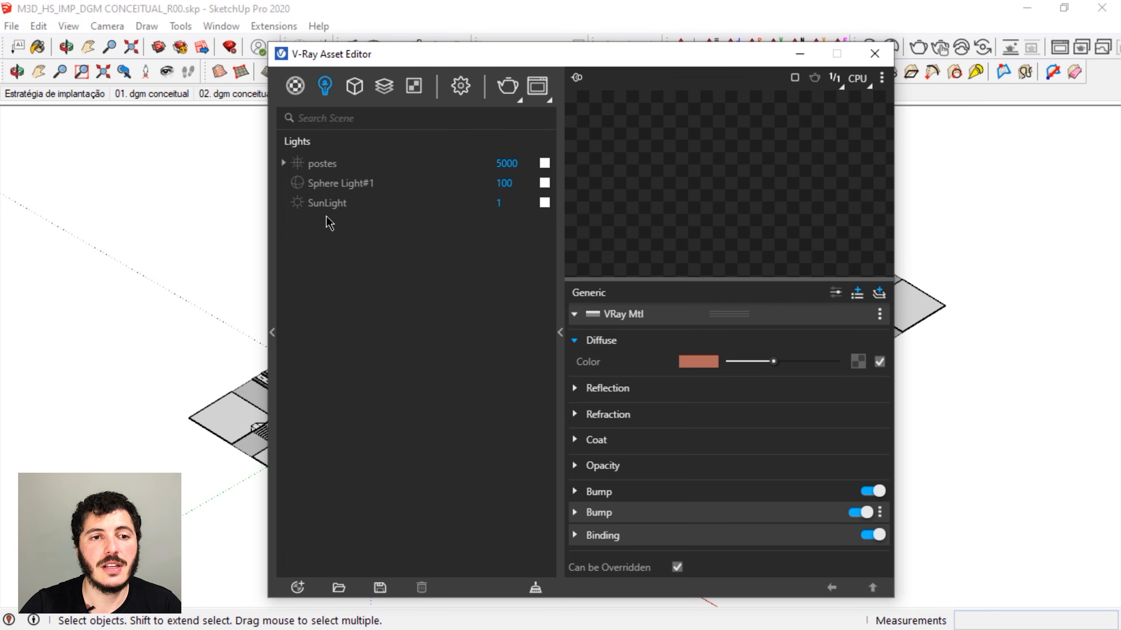
{"action": "left_click", "coordinate": [340, 205]}
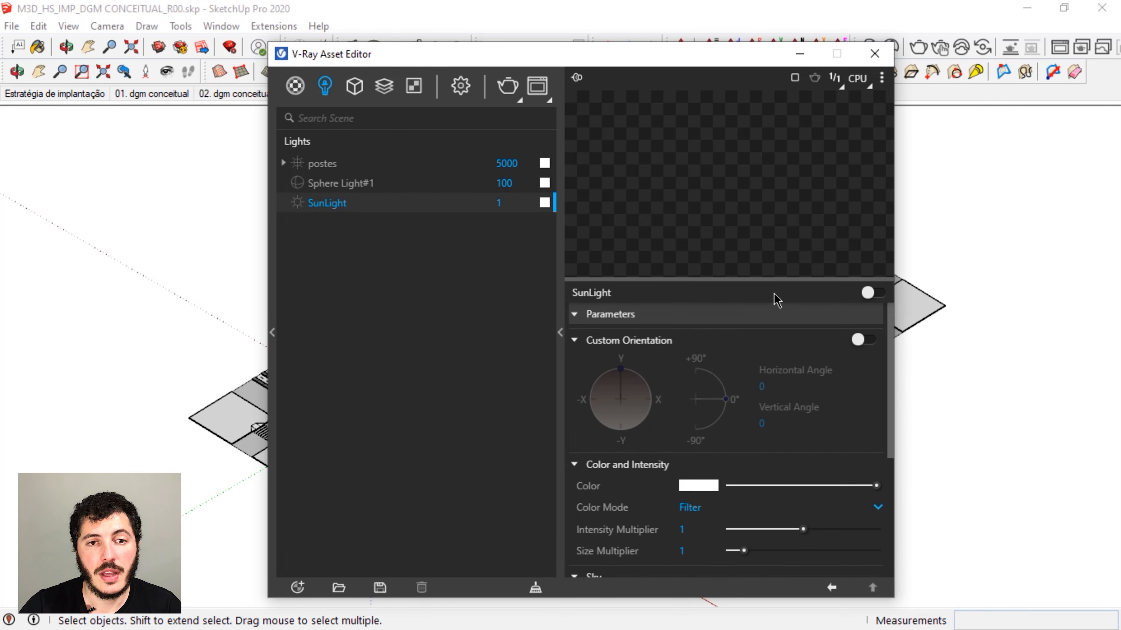
{"action": "left_click", "coordinate": [873, 293]}
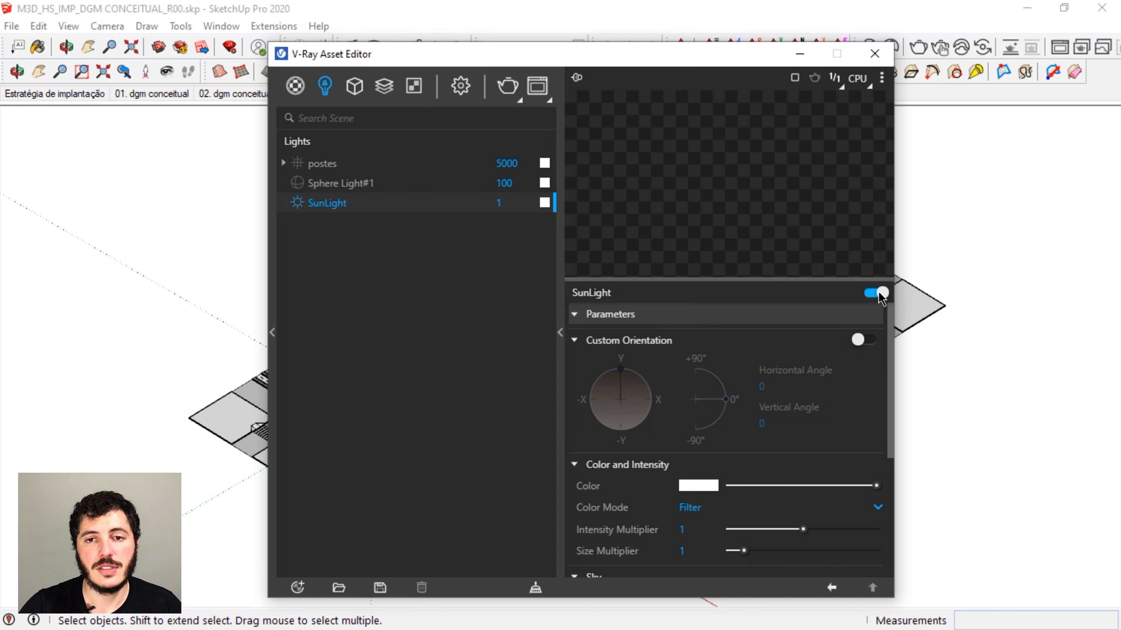
{"action": "left_click", "coordinate": [876, 293]}
{"action": "left_click", "coordinate": [876, 293]}
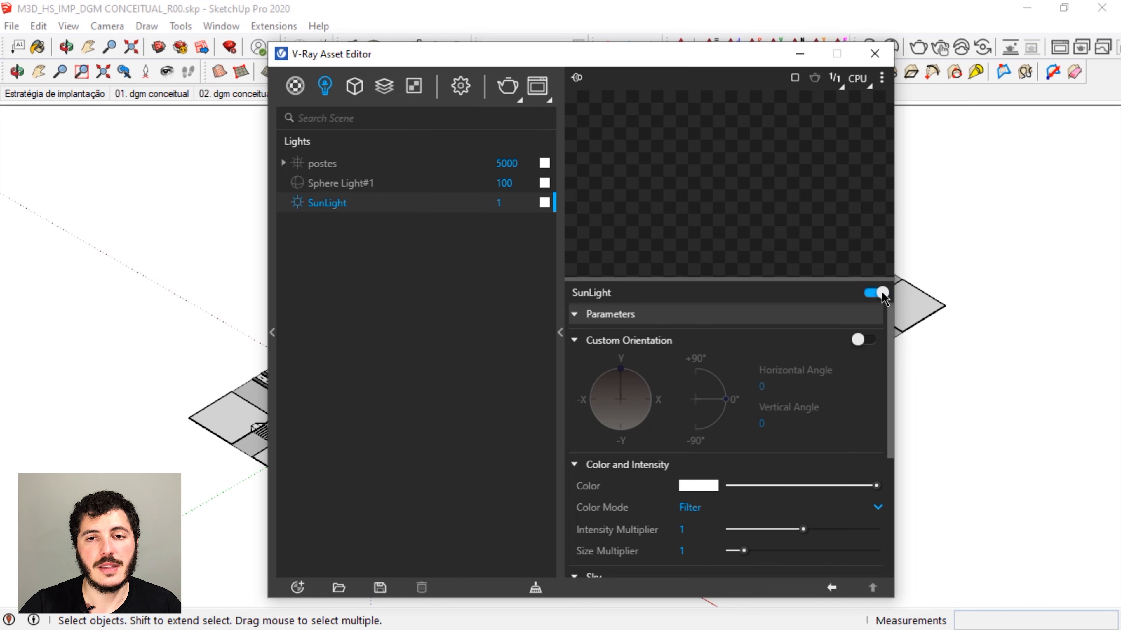
Turn off the SunLight and set the render output image width to 1000 in the V-Ray settings.
{"action": "left_click", "coordinate": [882, 293]}
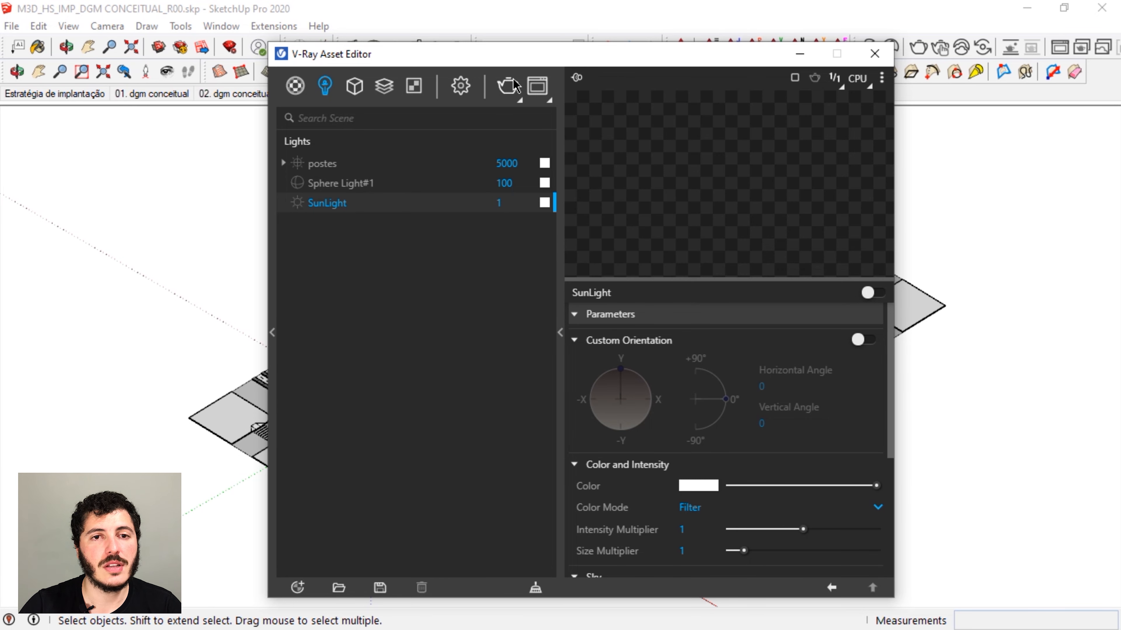
{"action": "left_click", "coordinate": [460, 87]}
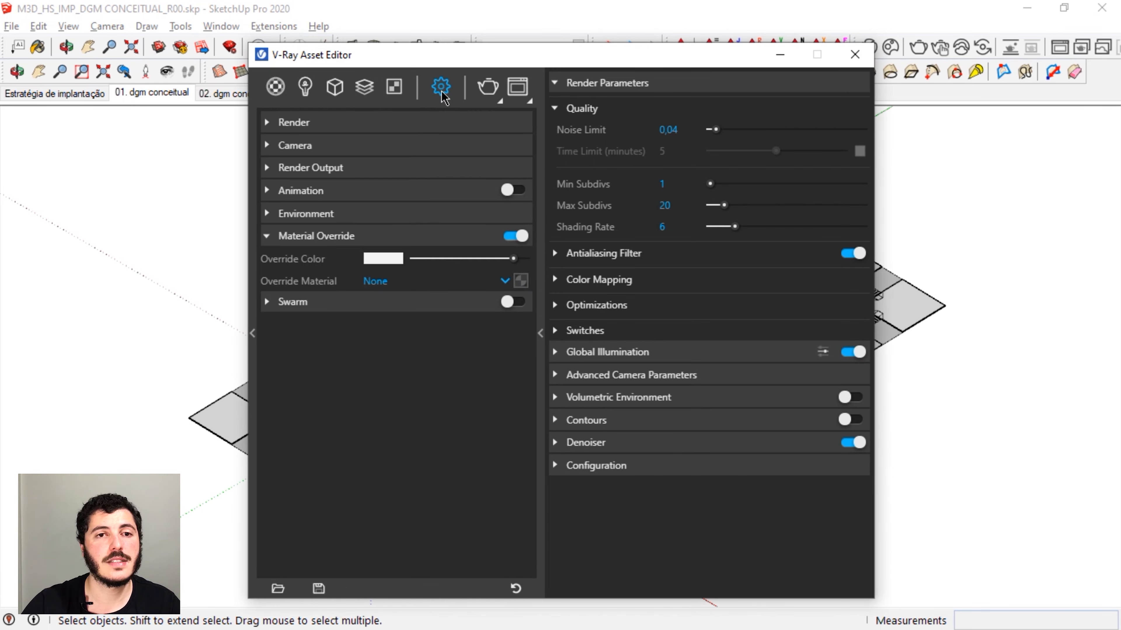
{"action": "left_click", "coordinate": [317, 170]}
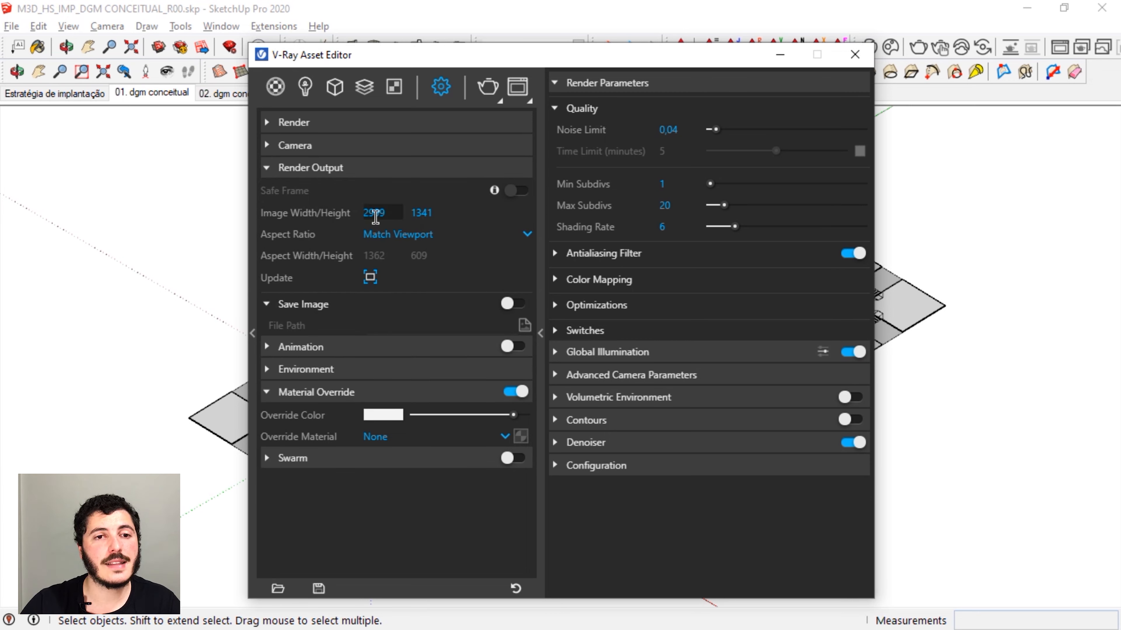
{"action": "left_click_drag", "start_coordinate": [396, 215], "coordinate": [327, 215]}
{"action": "type", "text": "1000"}
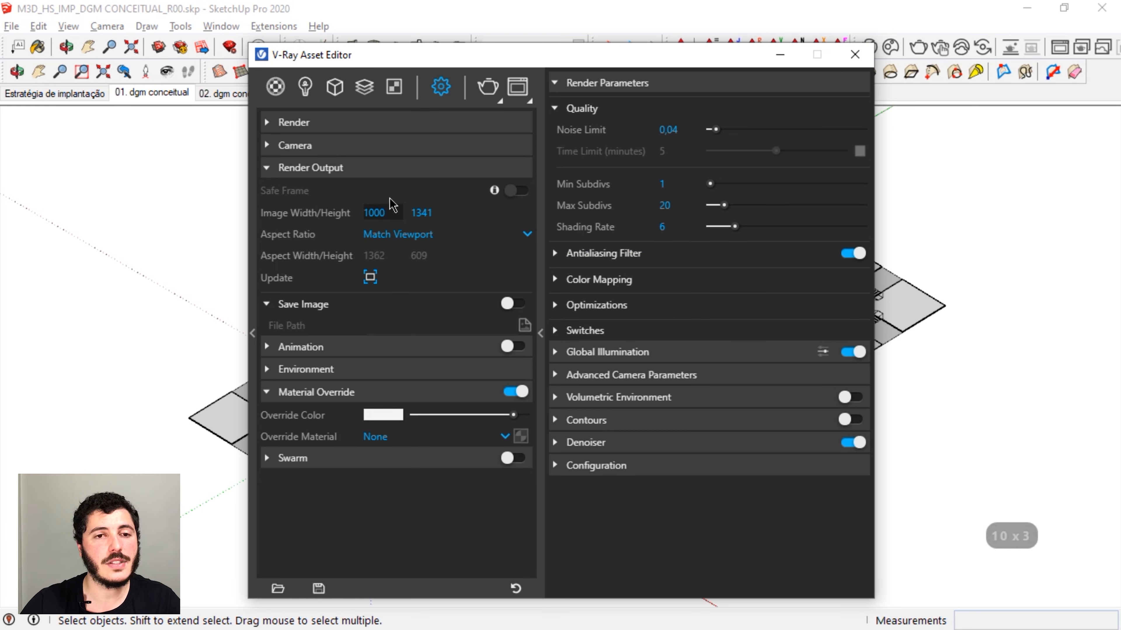
{"action": "key", "text": "Return"}
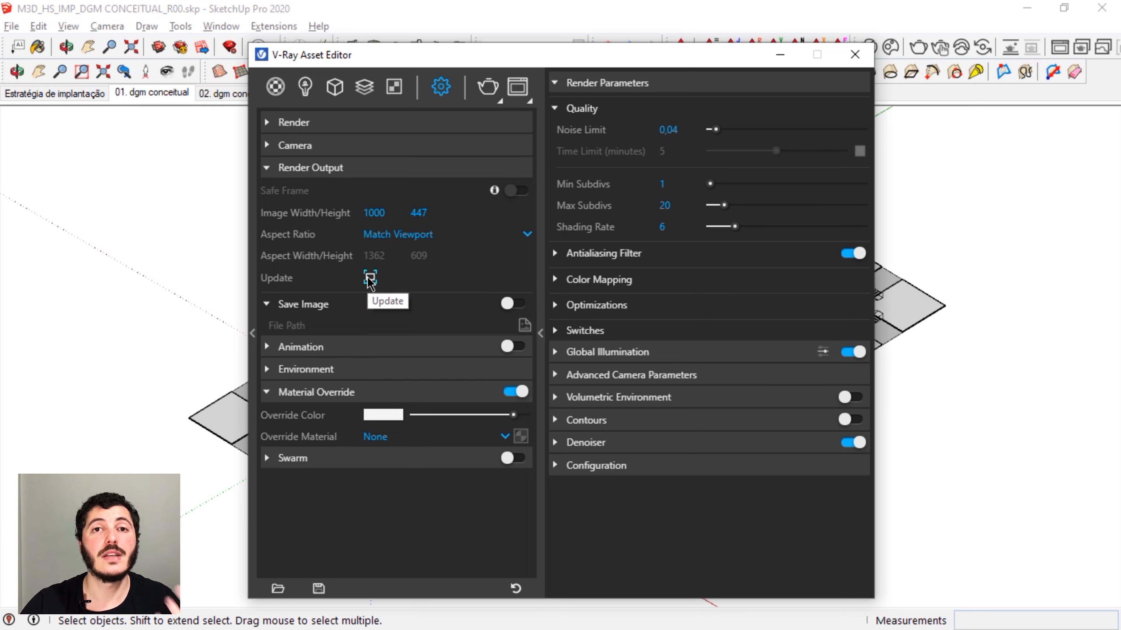
Render a test of the 01. dgm conceitual scene and inspect the white massing and its soft shading up close.
{"action": "left_click", "coordinate": [490, 93]}
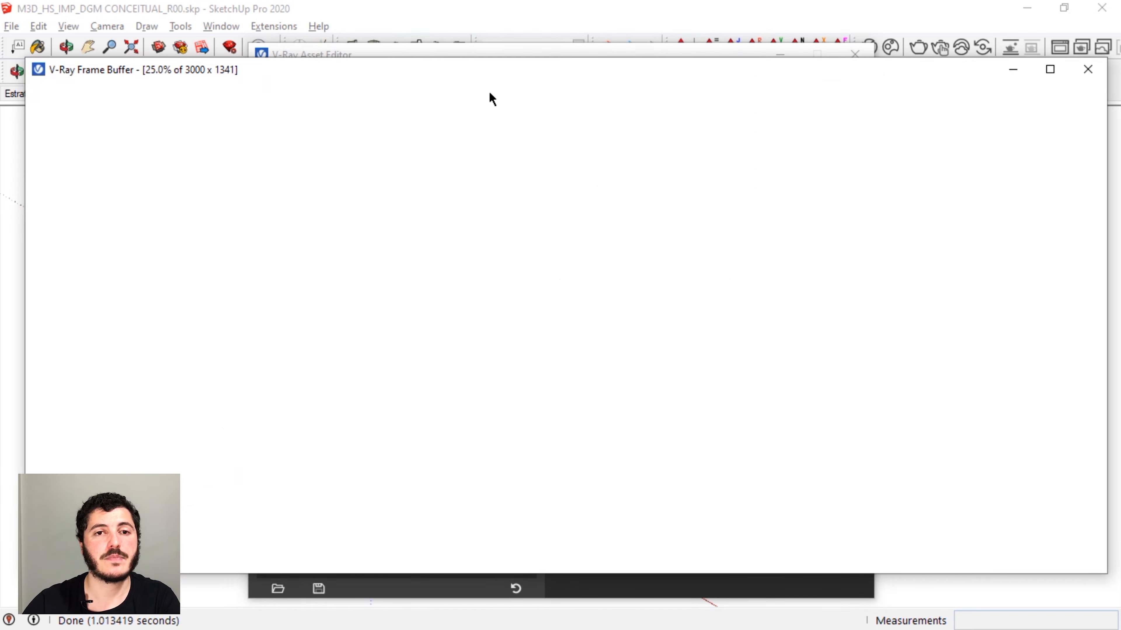
{"action": "scroll", "coordinate": [569, 366], "scroll_direction": "up", "scroll_amount": 2}
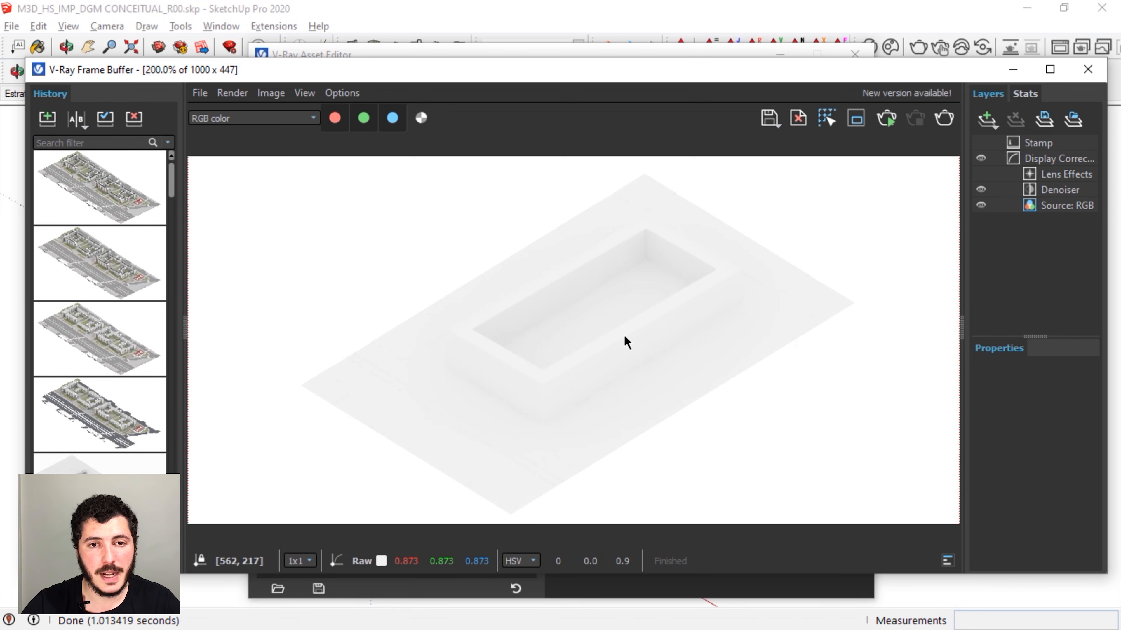
{"action": "scroll", "coordinate": [623, 336], "scroll_direction": "up", "scroll_amount": 1}
{"action": "middle_click_drag", "start_coordinate": [706, 329], "coordinate": [775, 310]}
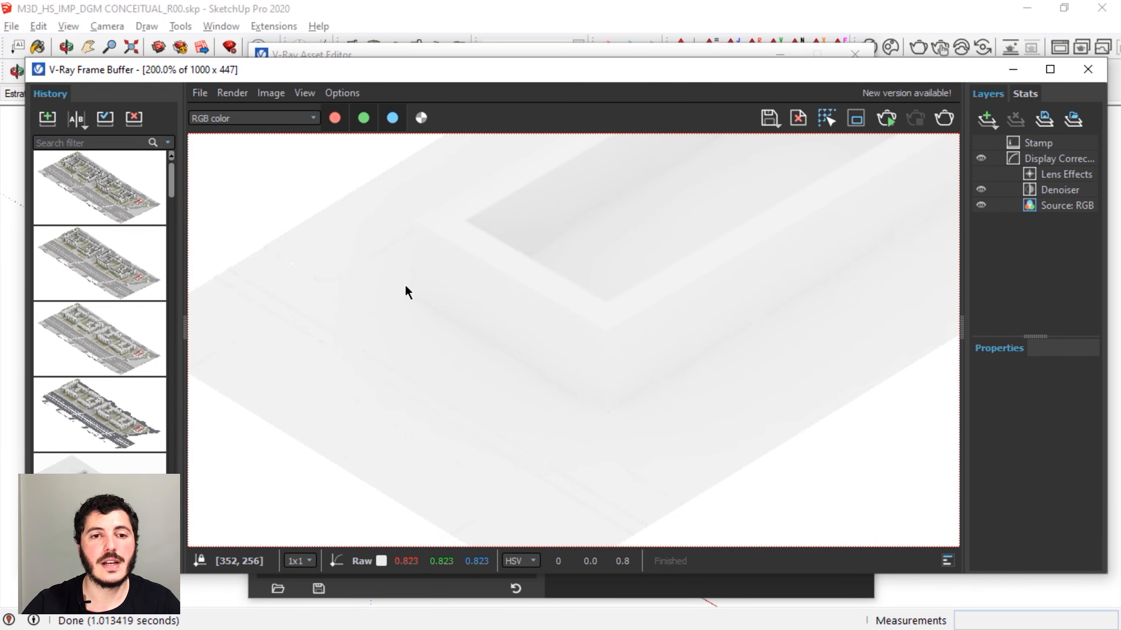
{"action": "middle_click_drag", "start_coordinate": [754, 251], "coordinate": [539, 369]}
{"action": "middle_click_drag", "start_coordinate": [720, 276], "coordinate": [682, 362]}
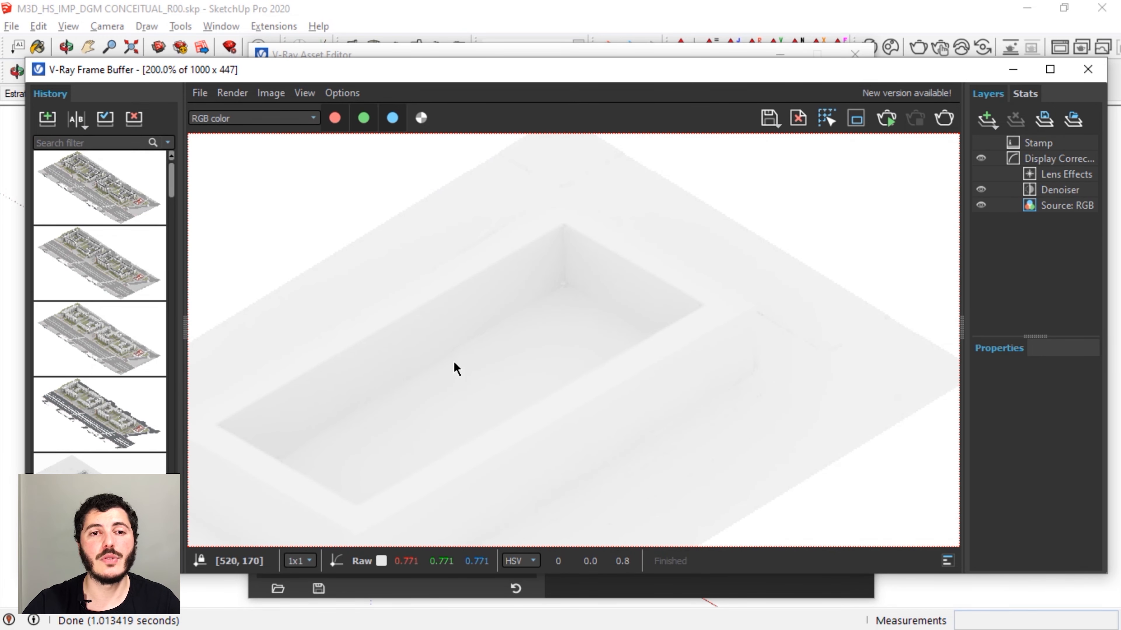
{"action": "scroll", "coordinate": [455, 367], "scroll_direction": "down", "scroll_amount": 1}
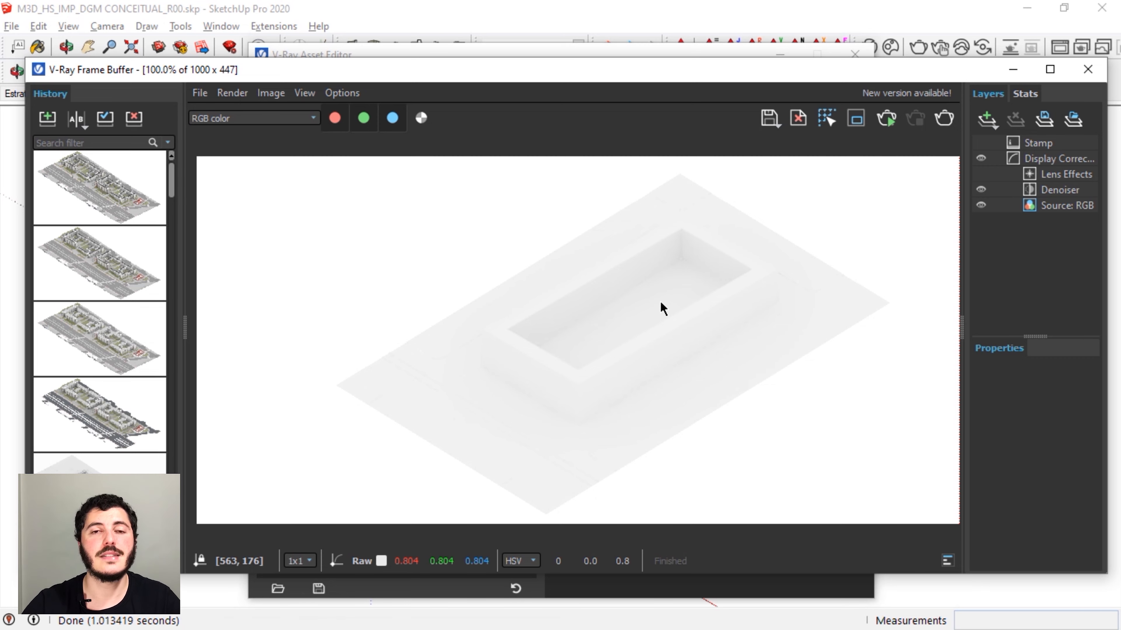
Set the render output width to 3000, update it to match the viewport, and start rendering the scene.
{"action": "left_click", "coordinate": [1087, 69]}
{"action": "left_click", "coordinate": [390, 209]}
{"action": "type", "text": "3000"}
{"action": "key", "text": "Return"}
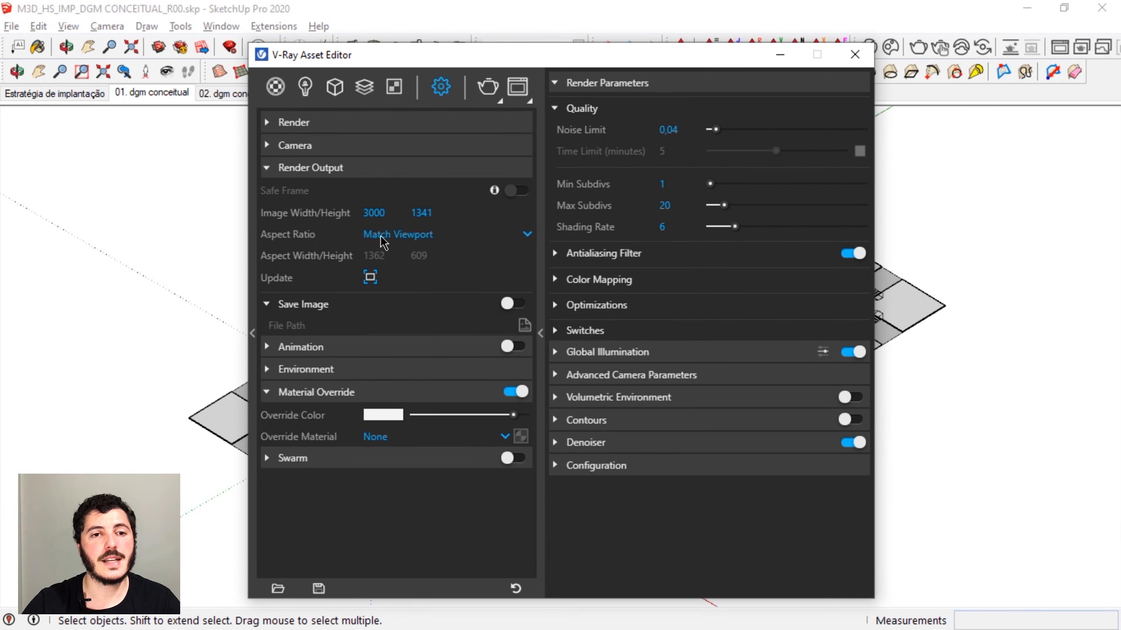
{"action": "left_click", "coordinate": [422, 239]}
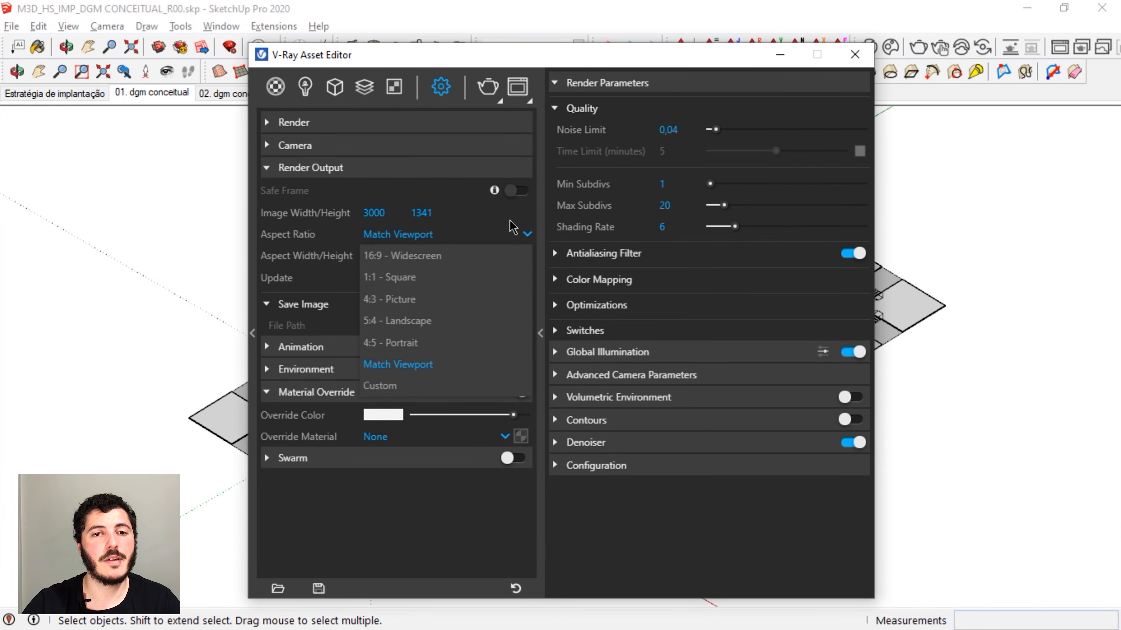
{"action": "left_click", "coordinate": [527, 234]}
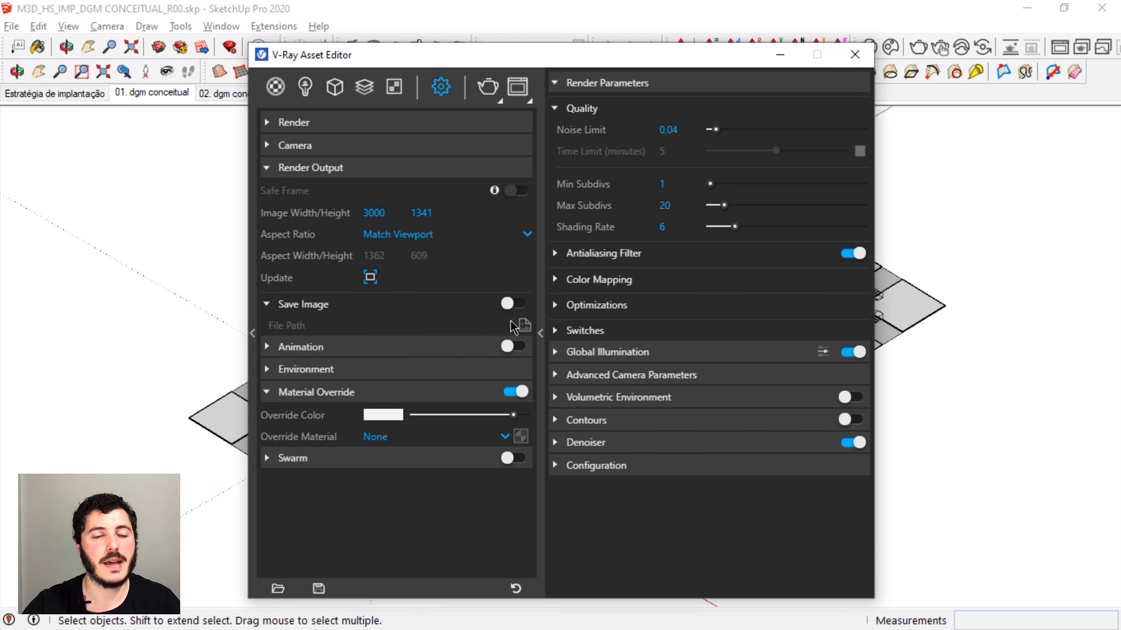
{"action": "left_click", "coordinate": [371, 277]}
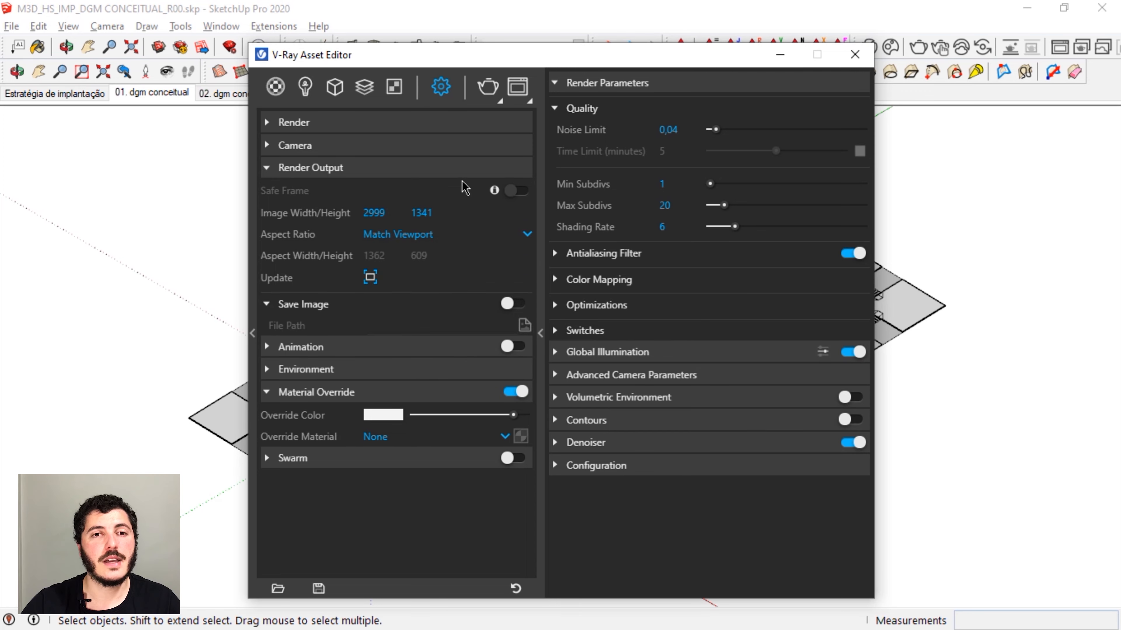
{"action": "left_click", "coordinate": [493, 87]}
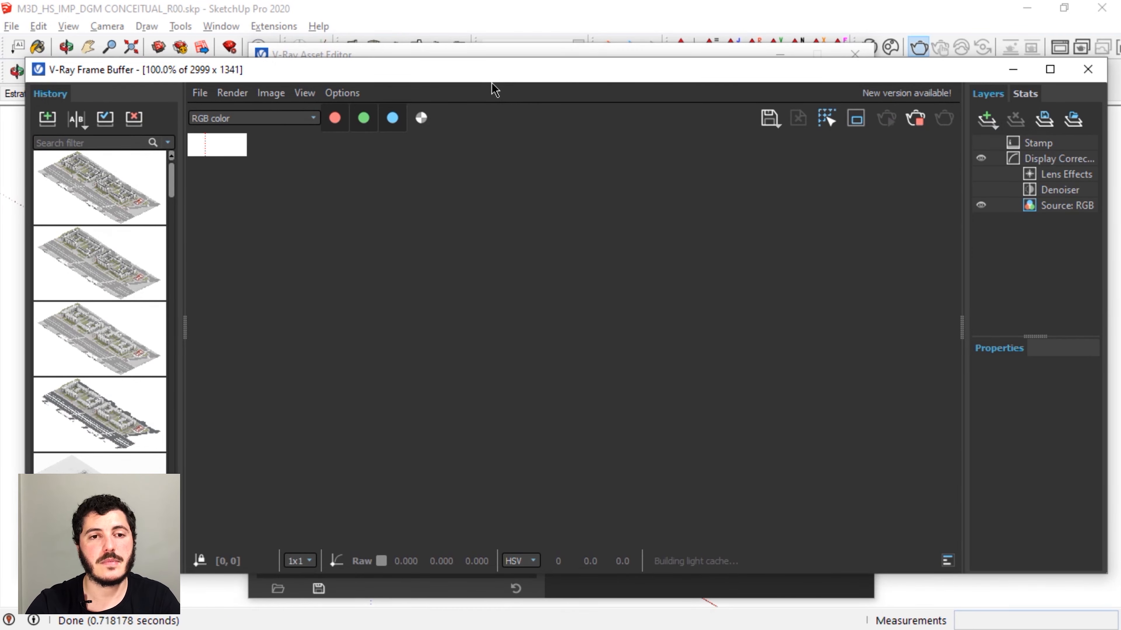
{"action": "left_click", "coordinate": [1013, 70]}
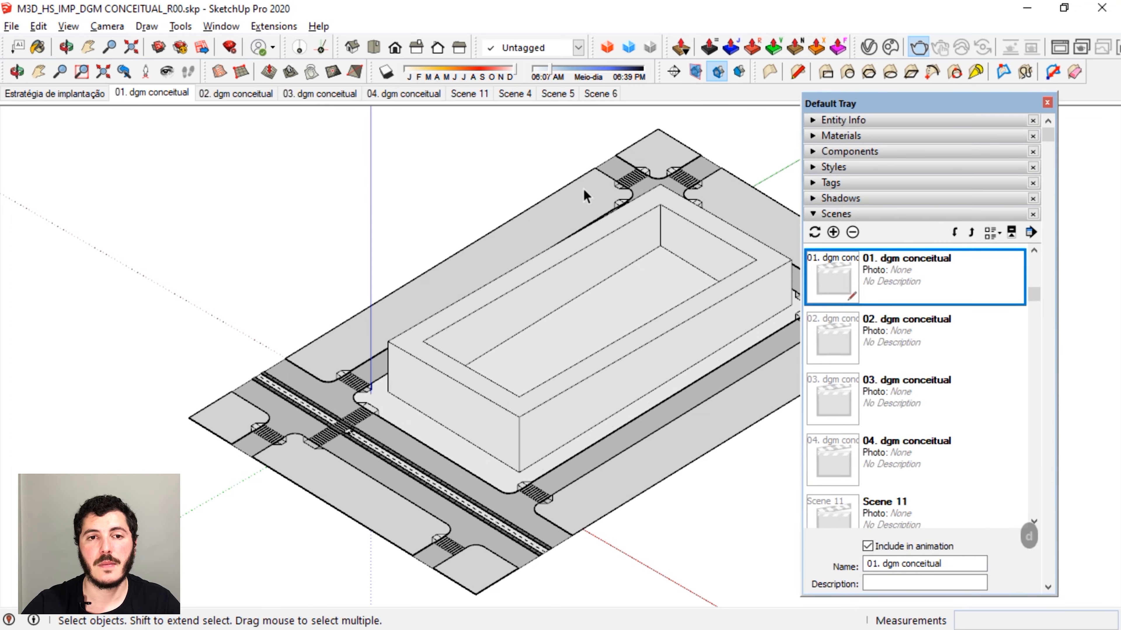
Apply the HiddenLine style from the Default Styles collection to the 01. dgm conceitual view.
{"action": "left_click_drag", "start_coordinate": [944, 108], "coordinate": [970, 106]}
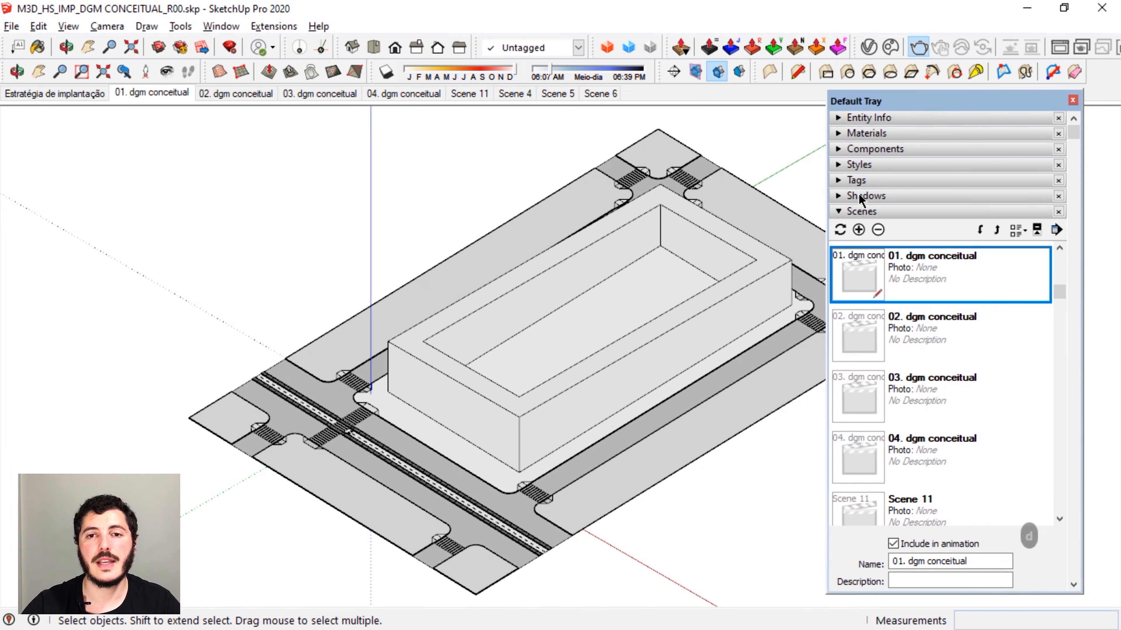
{"action": "left_click", "coordinate": [861, 213]}
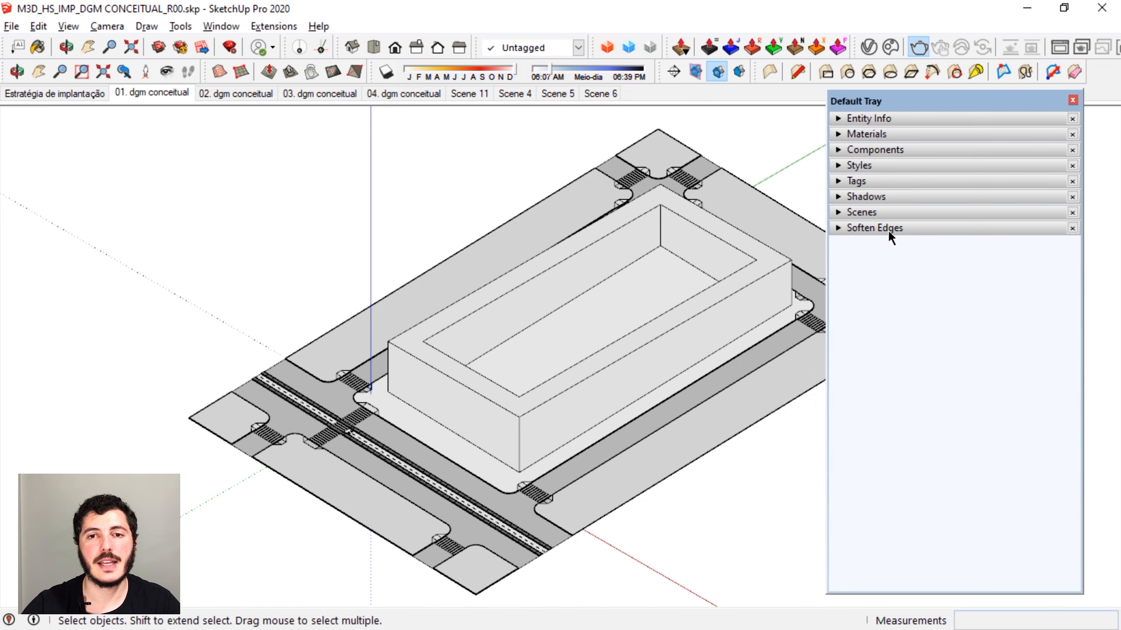
{"action": "left_click", "coordinate": [860, 166]}
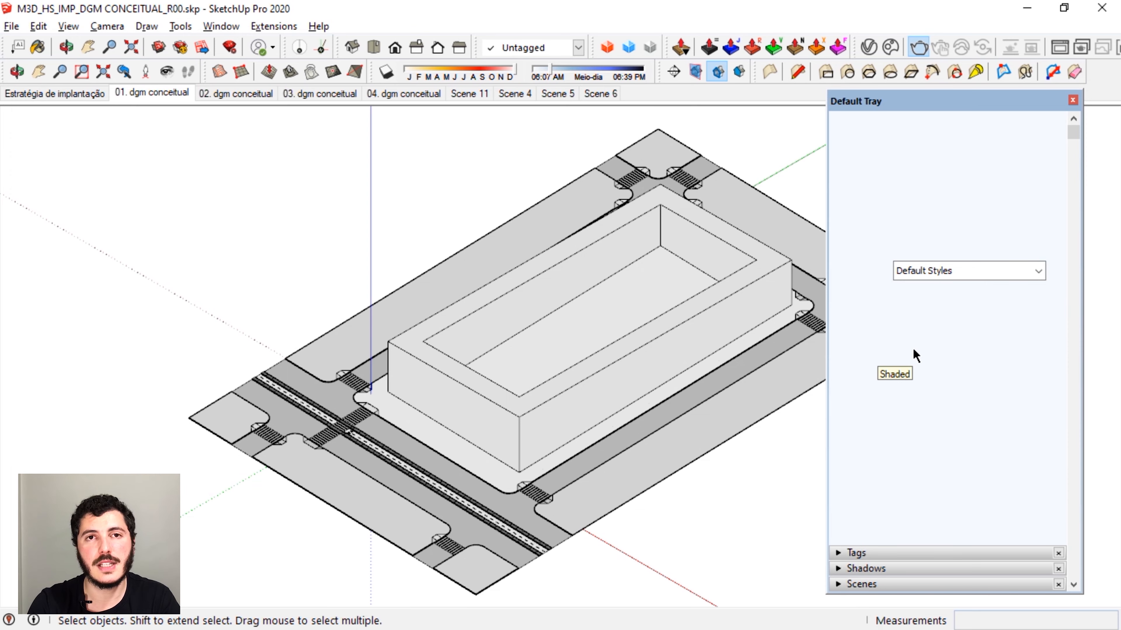
{"action": "left_click", "coordinate": [913, 349]}
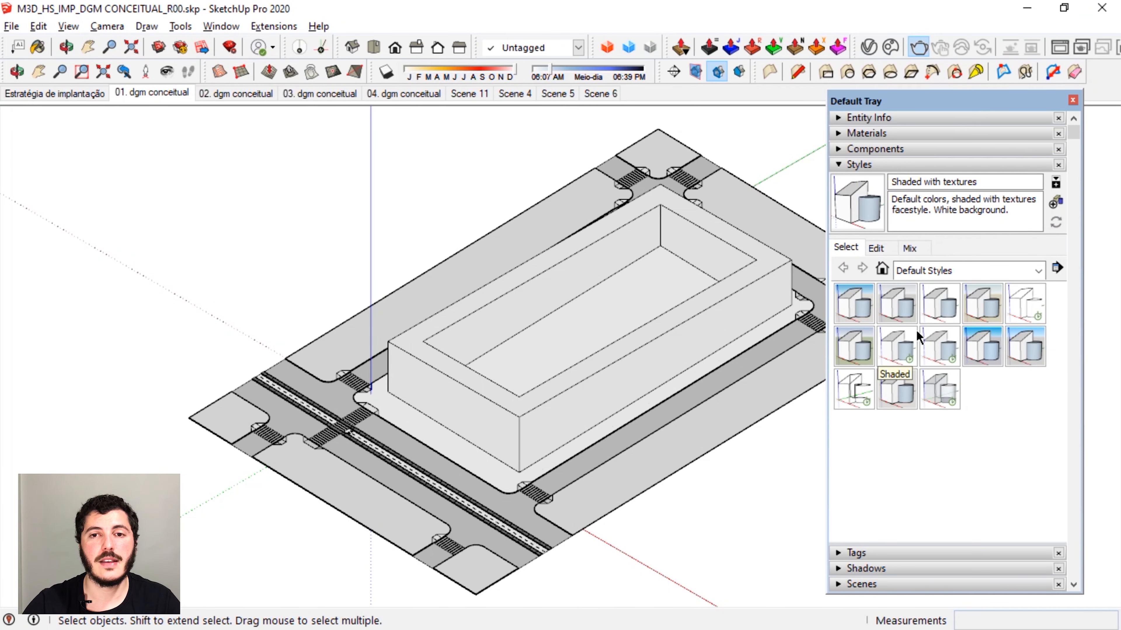
{"action": "left_click", "coordinate": [972, 274]}
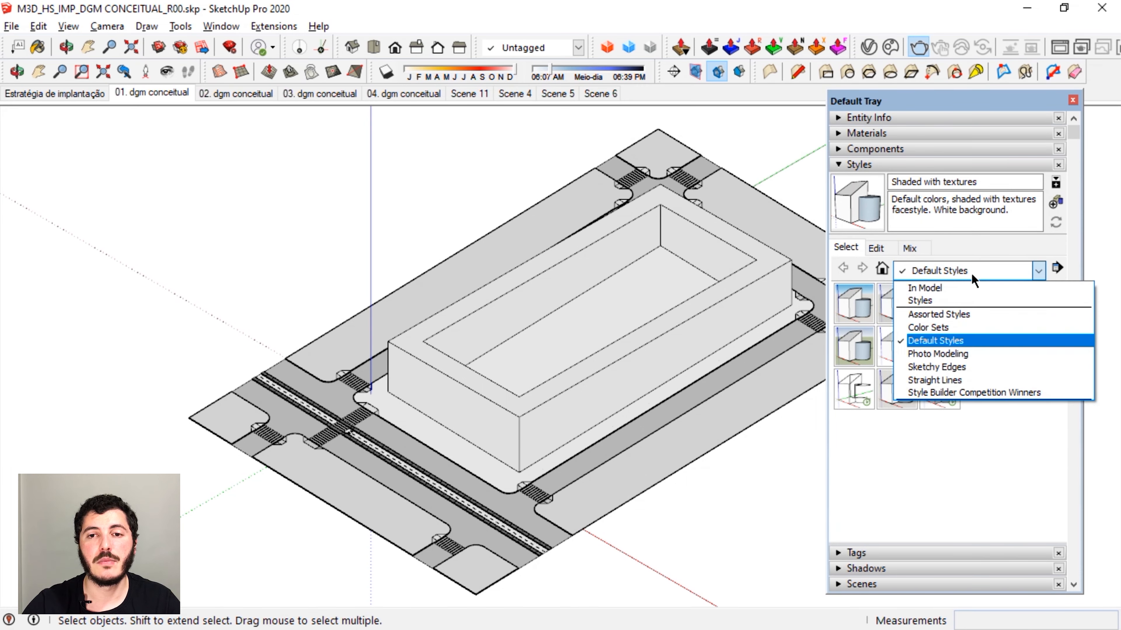
{"action": "left_click", "coordinate": [971, 270]}
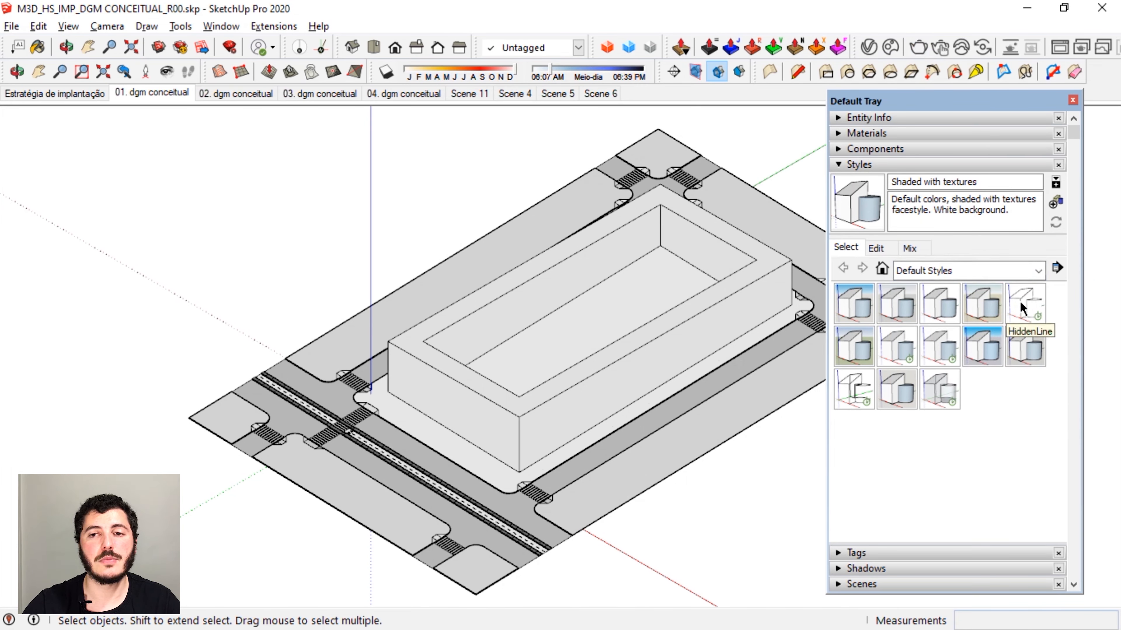
{"action": "left_click", "coordinate": [1021, 302]}
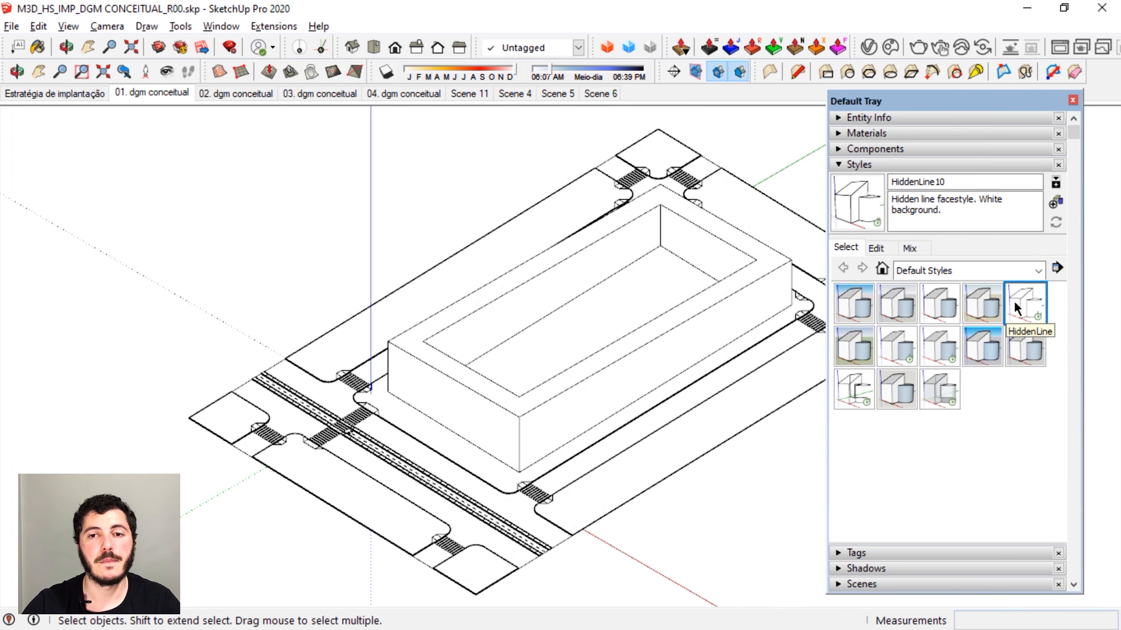
Enable Profiles in the HiddenLine style's edge settings and close the tray.
{"action": "left_click", "coordinate": [876, 250]}
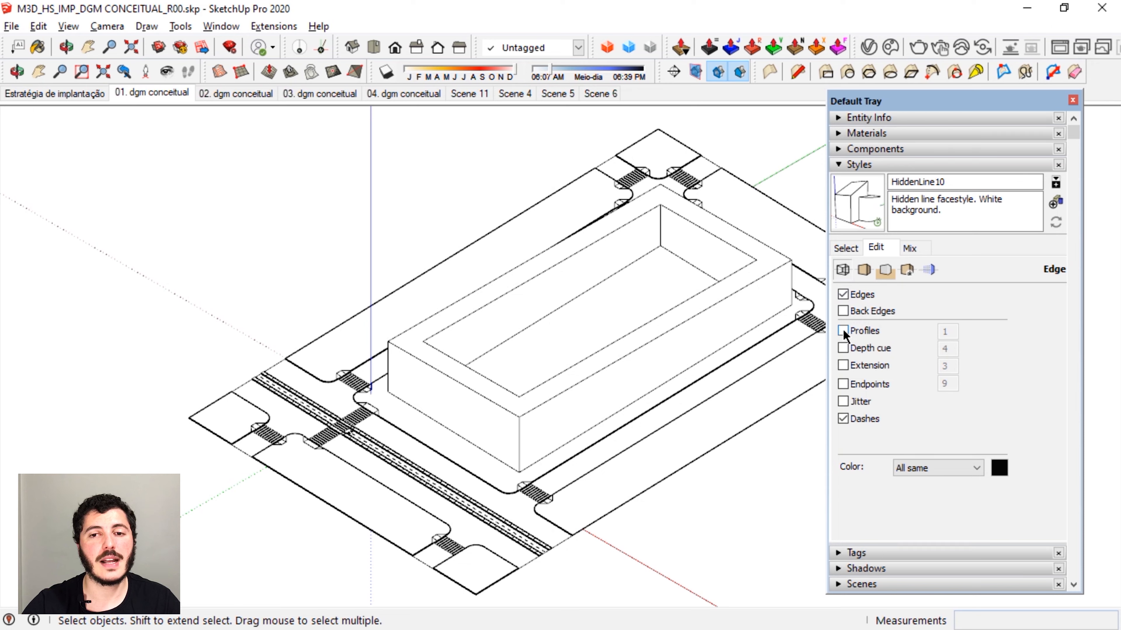
{"action": "left_click", "coordinate": [843, 331]}
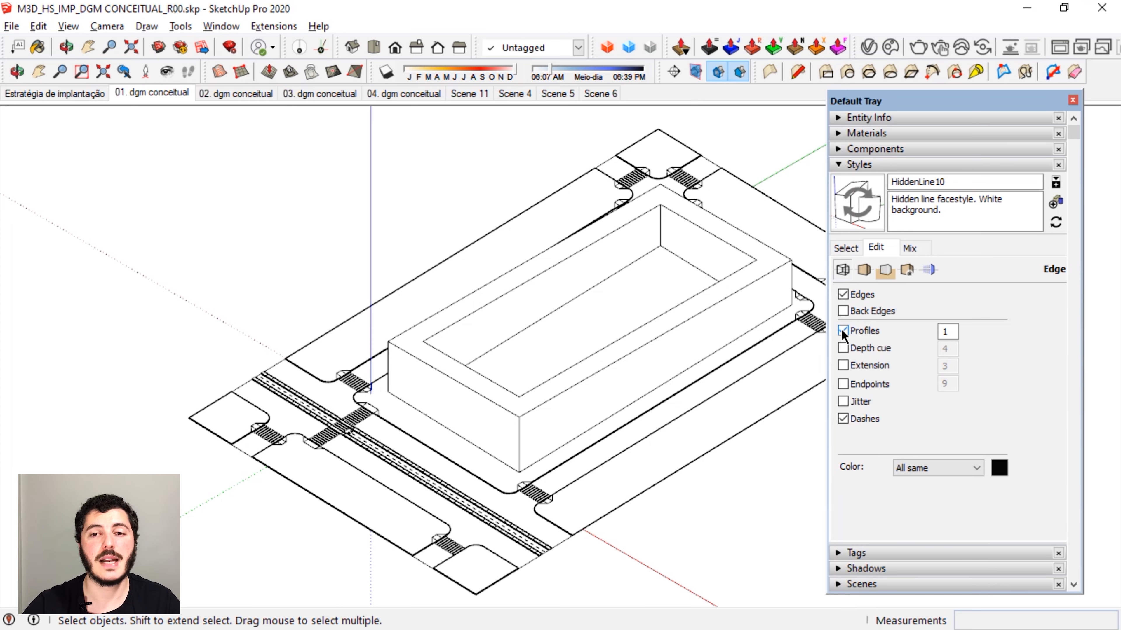
{"action": "left_click", "coordinate": [1072, 100]}
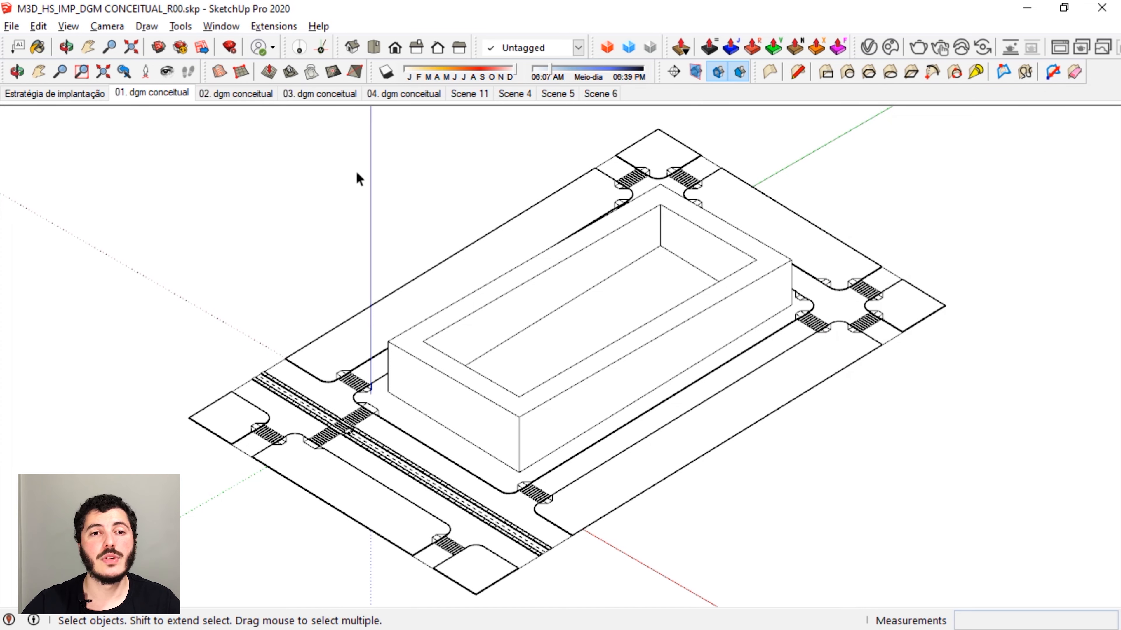
Start a 2D graphic export of the scene and create a folder named img beside the m3d folder.
{"action": "left_click", "coordinate": [13, 27]}
{"action": "mouse_move", "coordinate": [163, 304]}
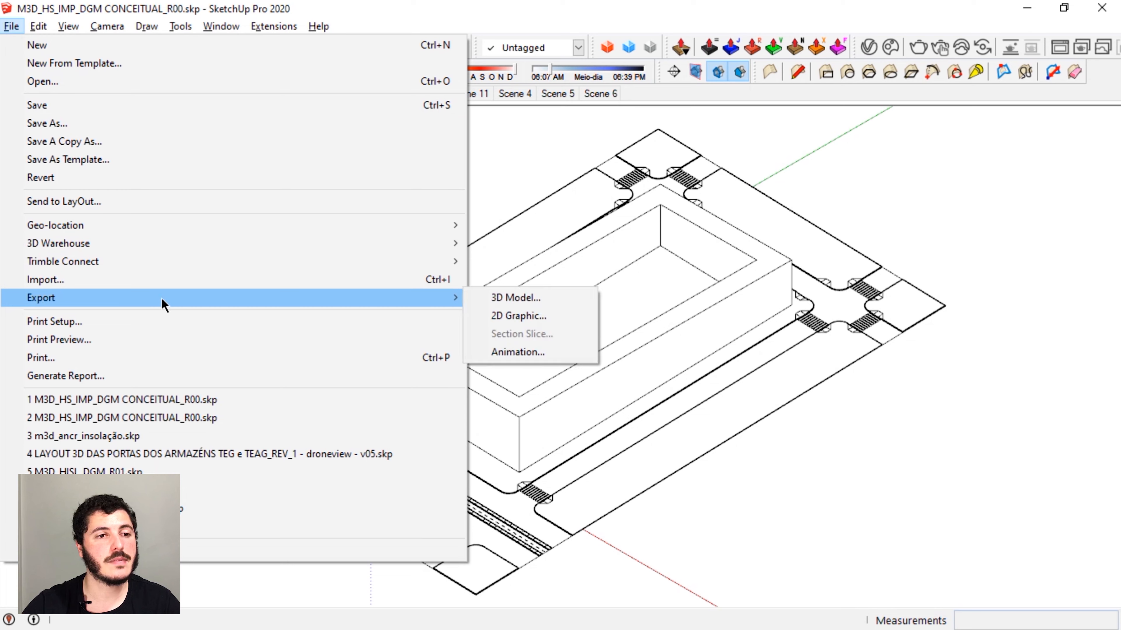
{"action": "left_click", "coordinate": [525, 316]}
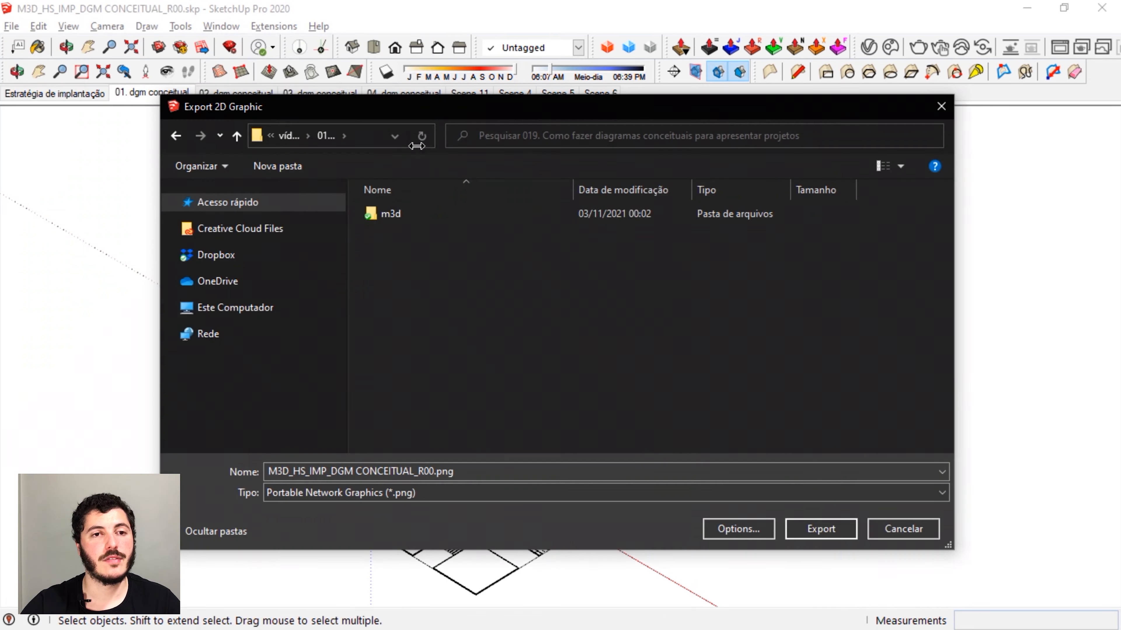
{"action": "left_click", "coordinate": [391, 220]}
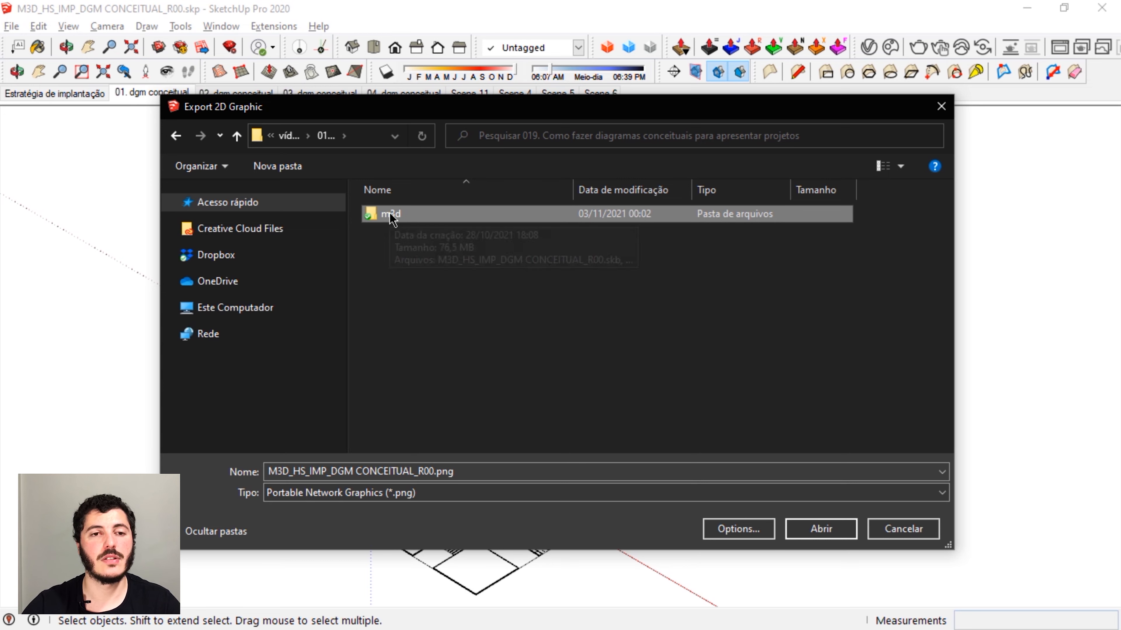
{"action": "left_click", "coordinate": [455, 284]}
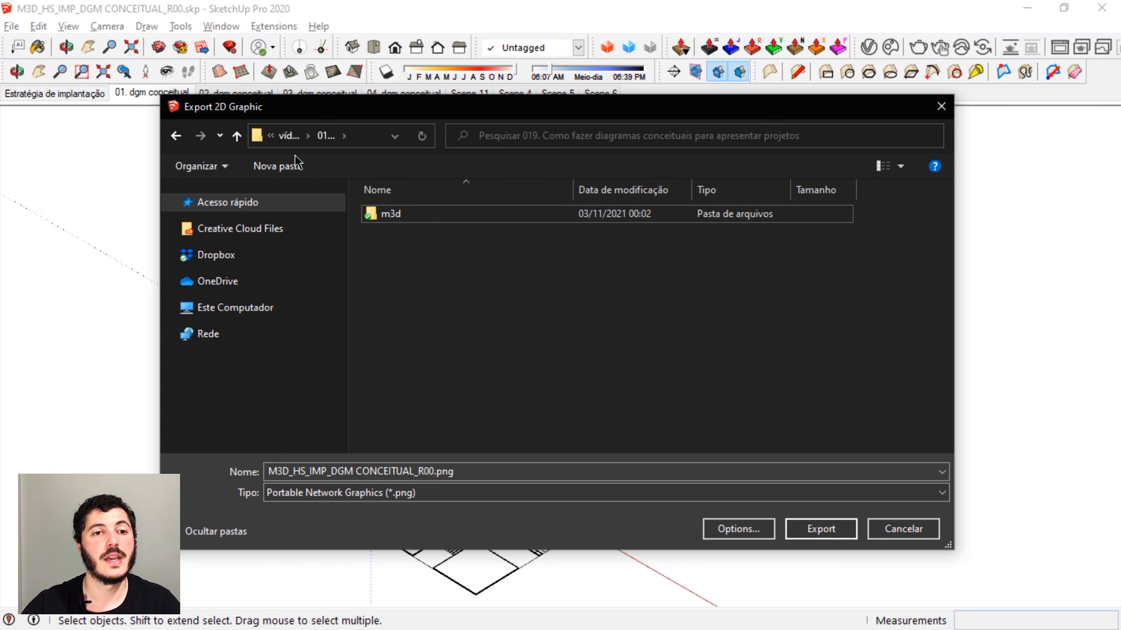
{"action": "left_click", "coordinate": [290, 163]}
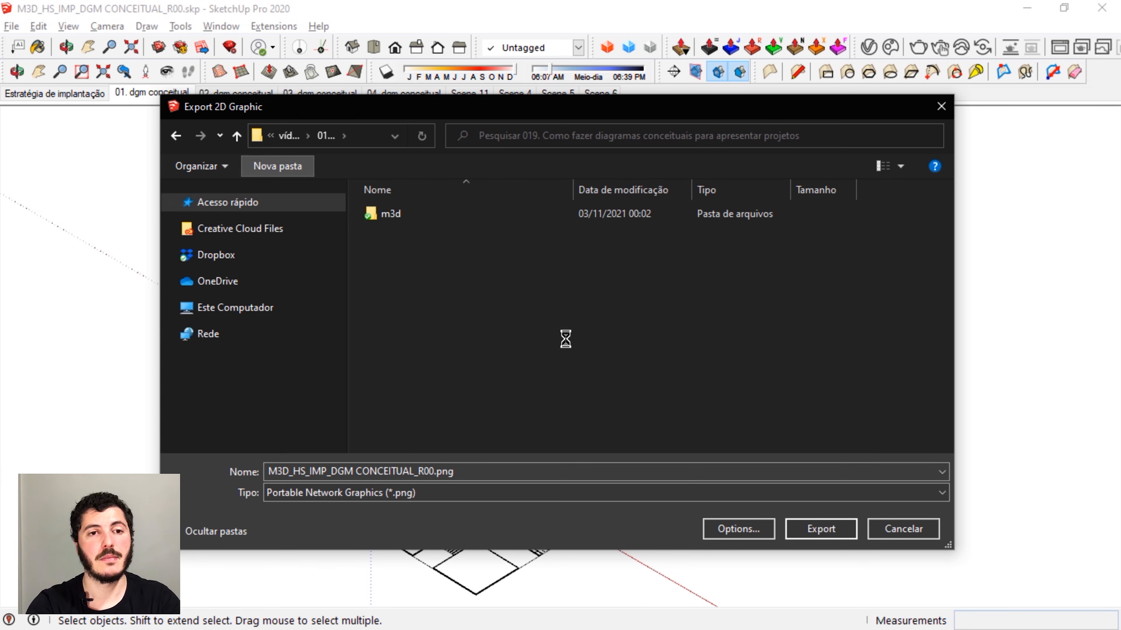
{"action": "type", "text": "img"}
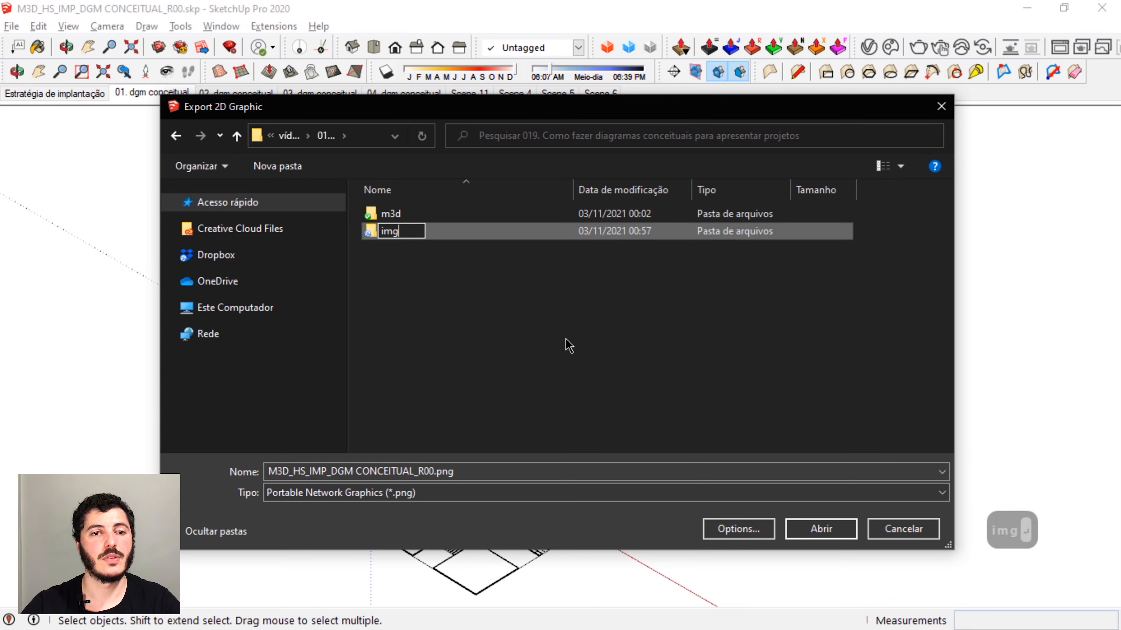
{"action": "key", "text": "Return"}
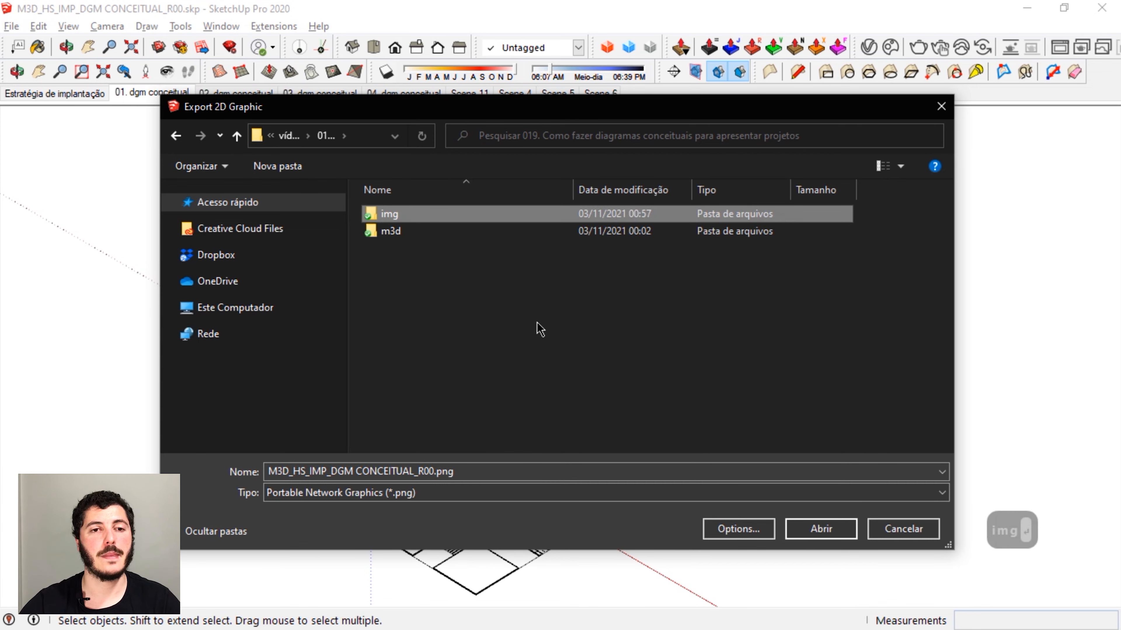
Create a folder named 01. diagrama conceitual inside the img folder.
{"action": "double_click", "coordinate": [391, 214]}
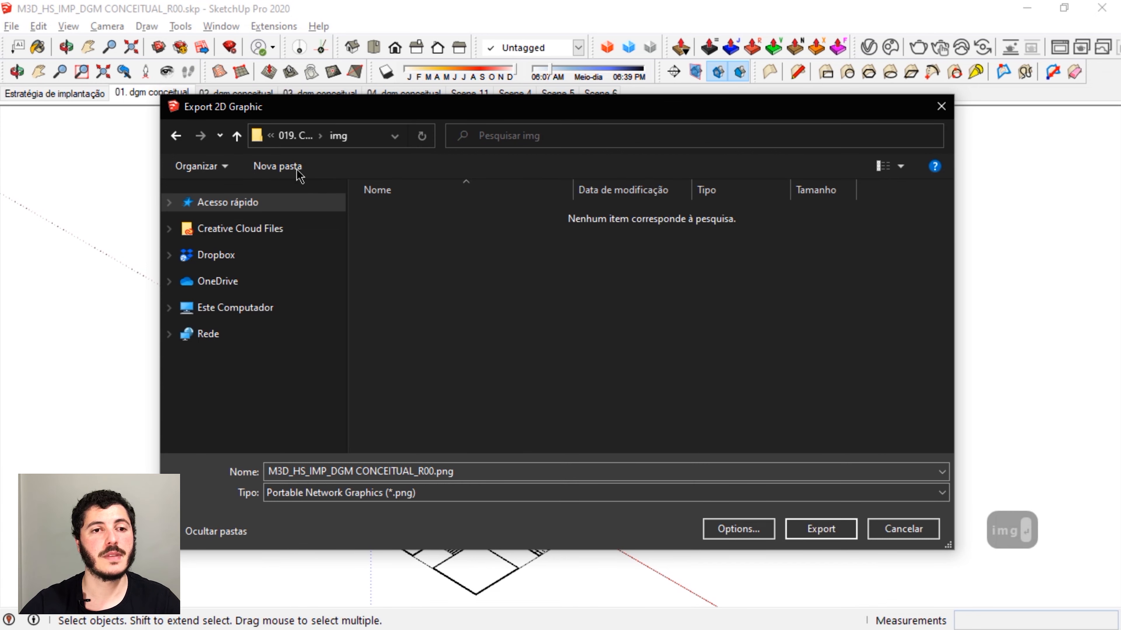
{"action": "left_click", "coordinate": [311, 172]}
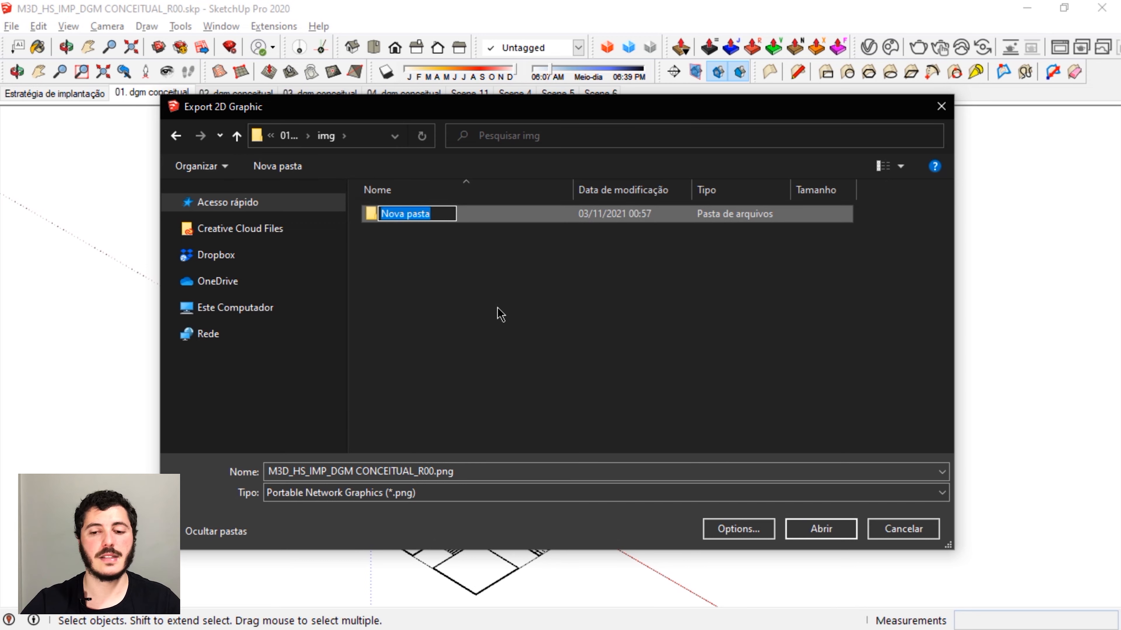
{"action": "type", "text": "01."}
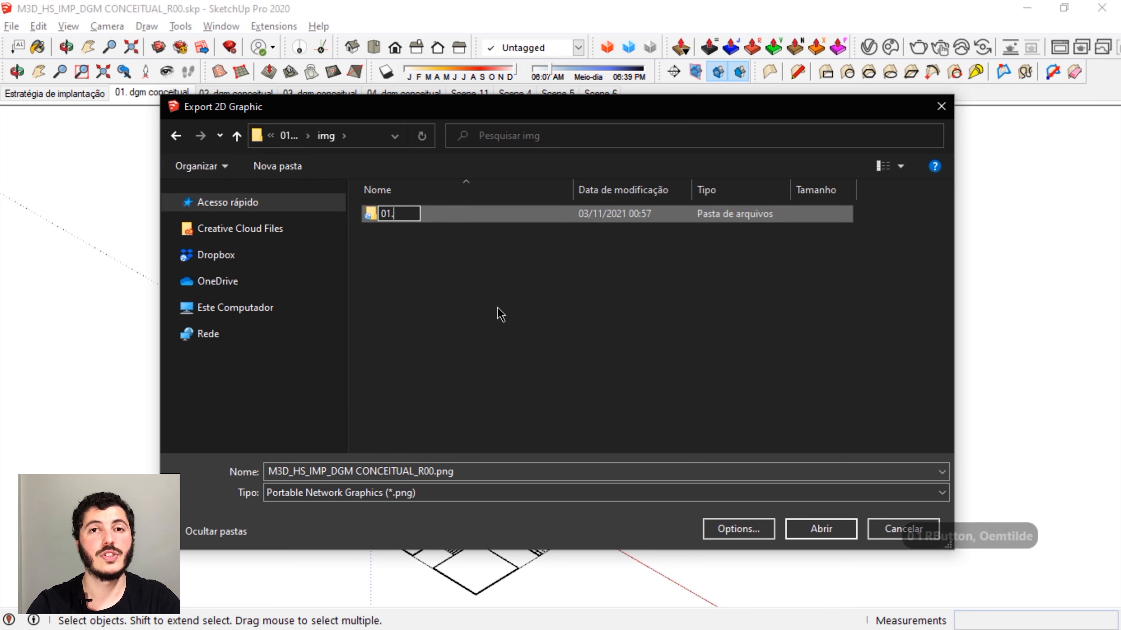
{"action": "type", "text": " diagrama conce"}
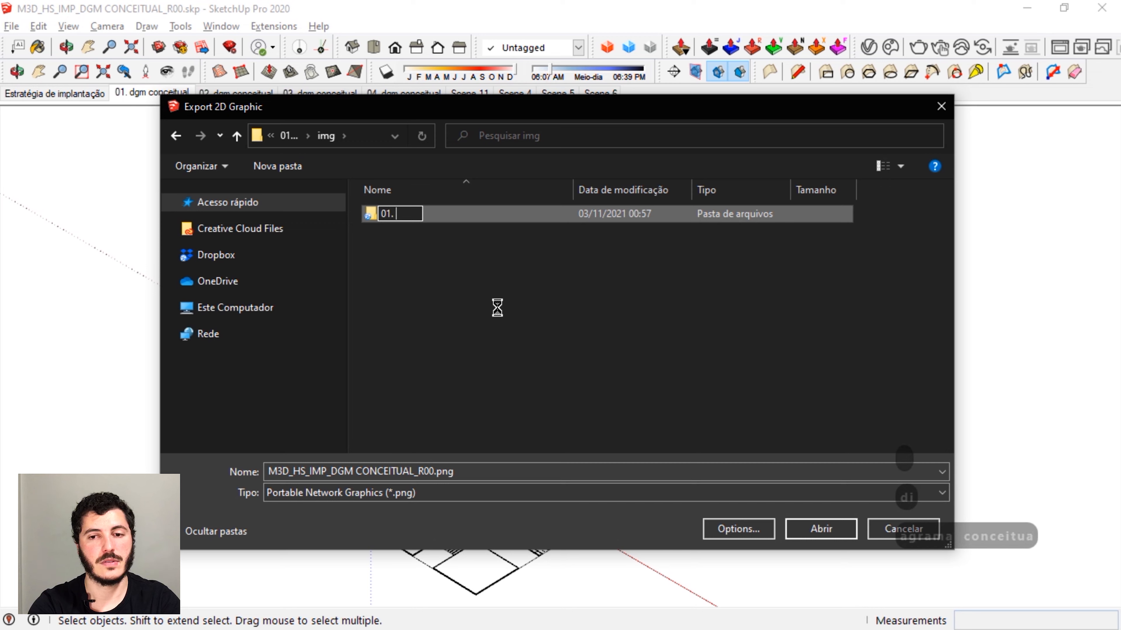
{"action": "type", "text": "itual"}
{"action": "key", "text": "Return"}
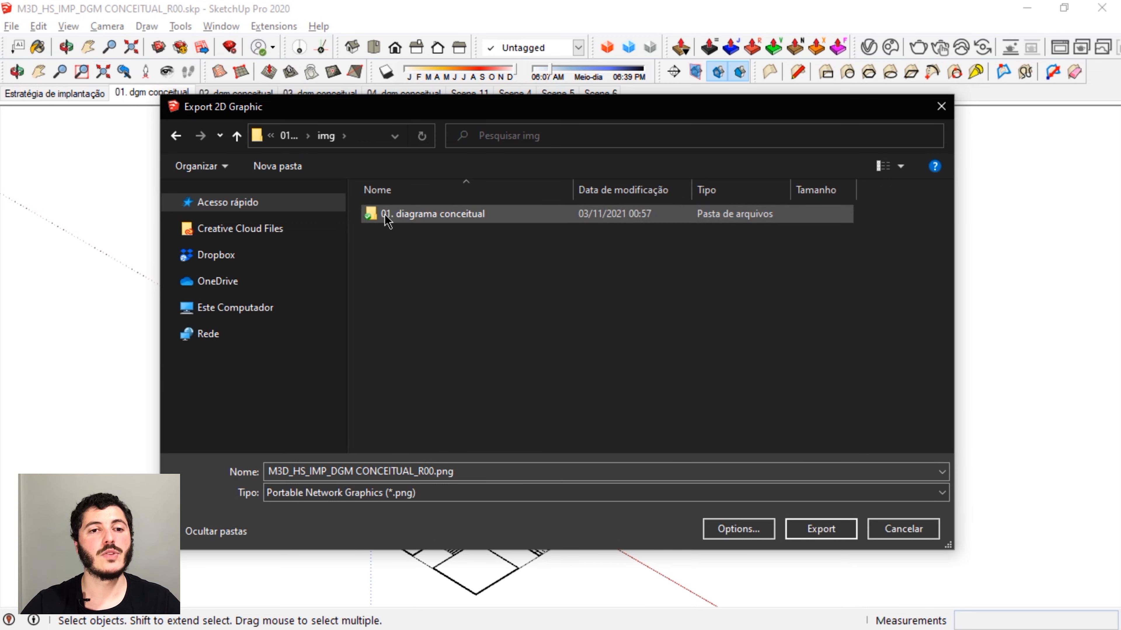
Create a folder named 01. morfologia inside 01. diagrama conceitual and open it as the export destination.
{"action": "double_click", "coordinate": [426, 221]}
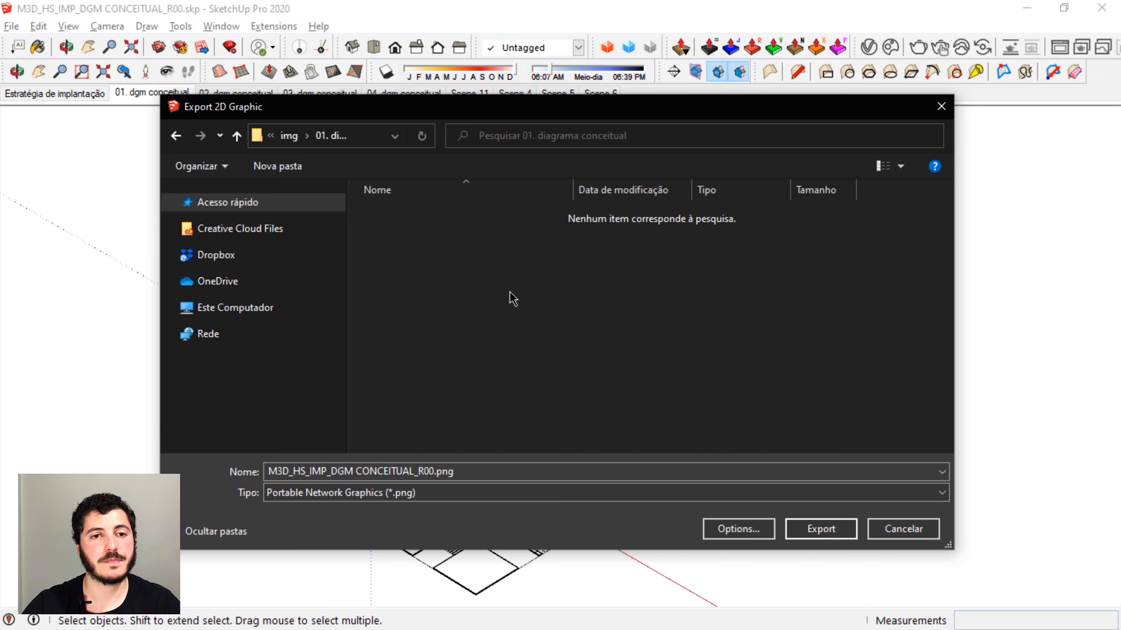
{"action": "left_click", "coordinate": [283, 167]}
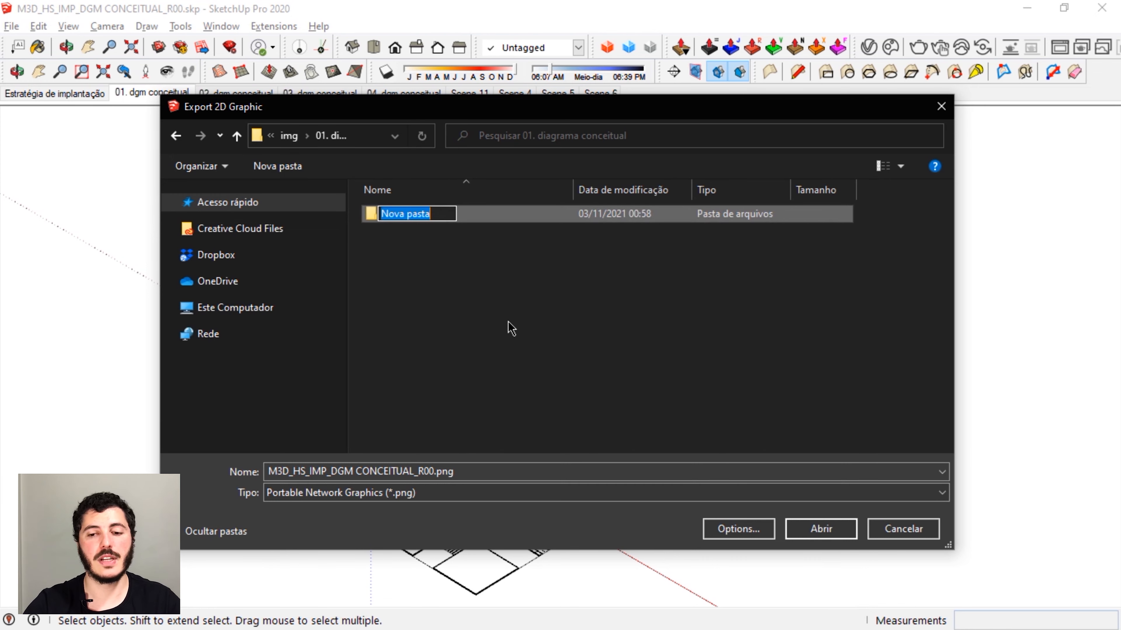
{"action": "type", "text": "01."}
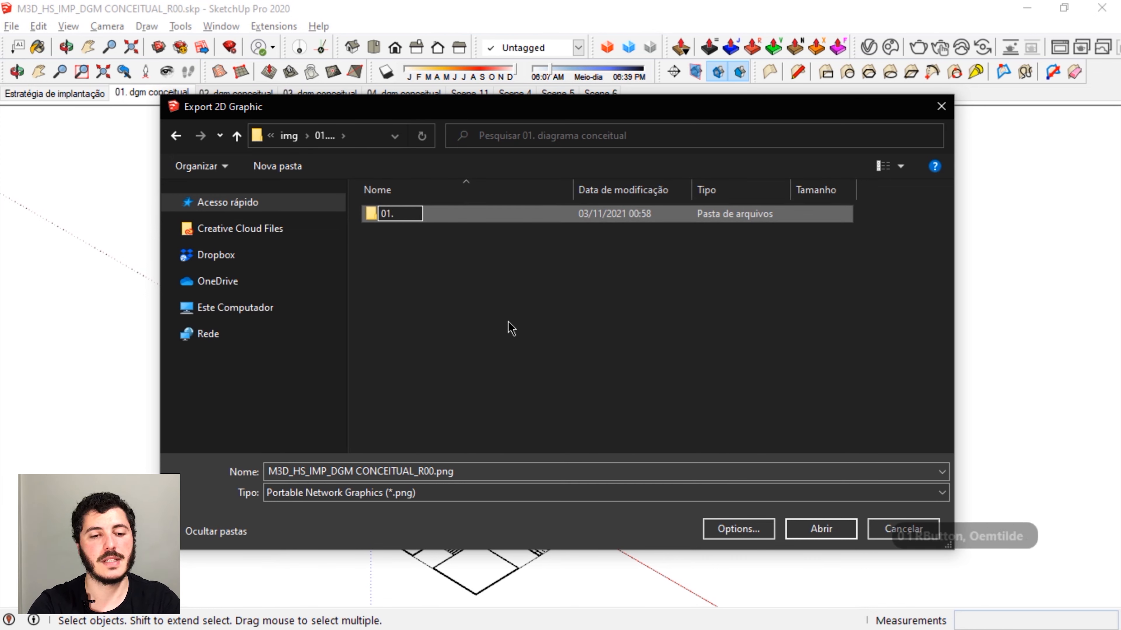
{"action": "type", "text": " morfologia"}
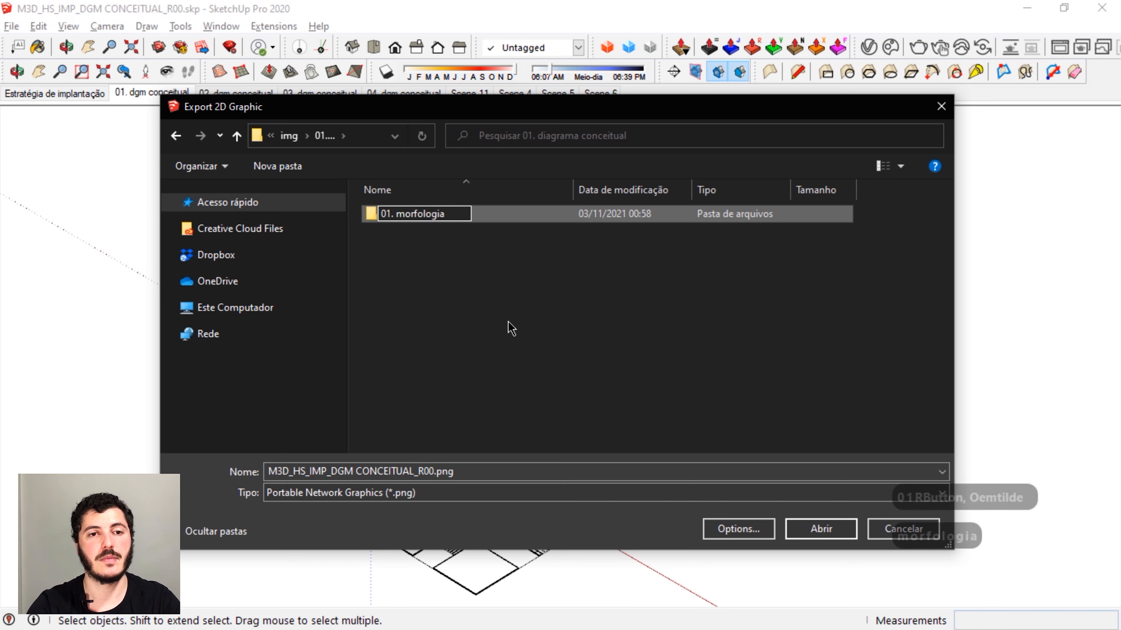
{"action": "double_click", "coordinate": [389, 215]}
Name the 2D export linhas and choose Portable Network Graphics (*.png) as its format.
{"action": "left_click", "coordinate": [486, 472]}
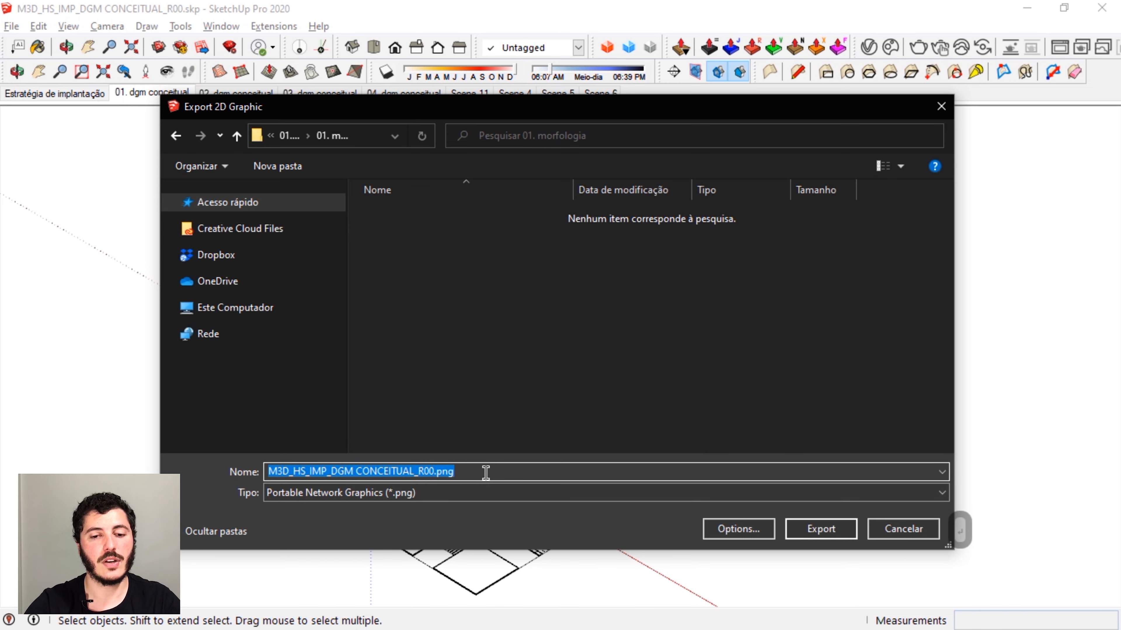
{"action": "type", "text": "linhas"}
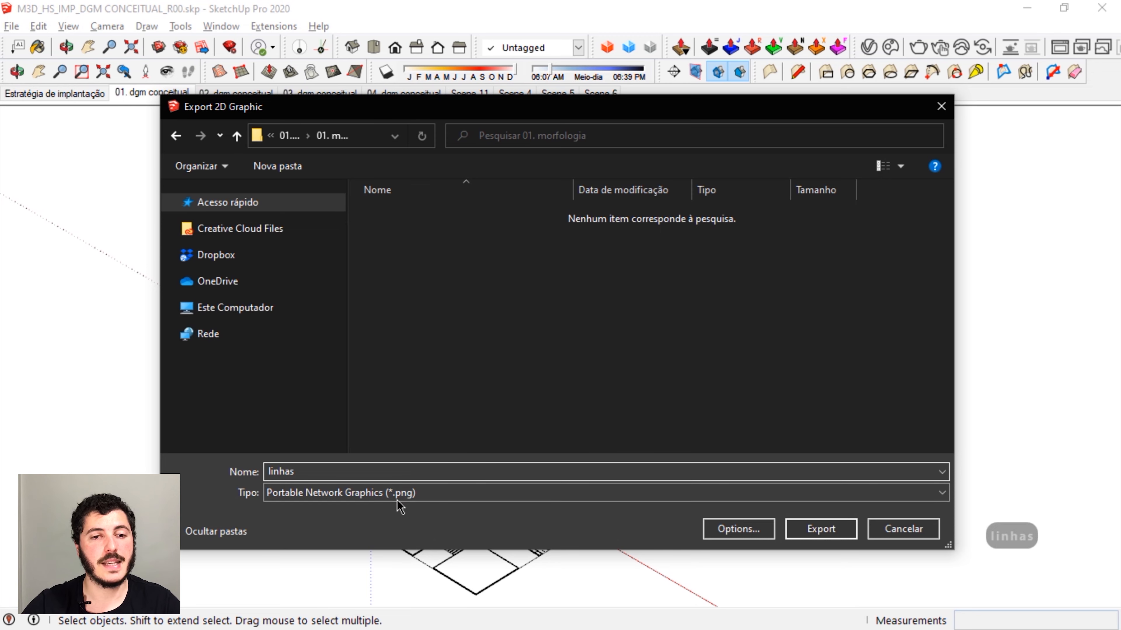
{"action": "left_click", "coordinate": [397, 498]}
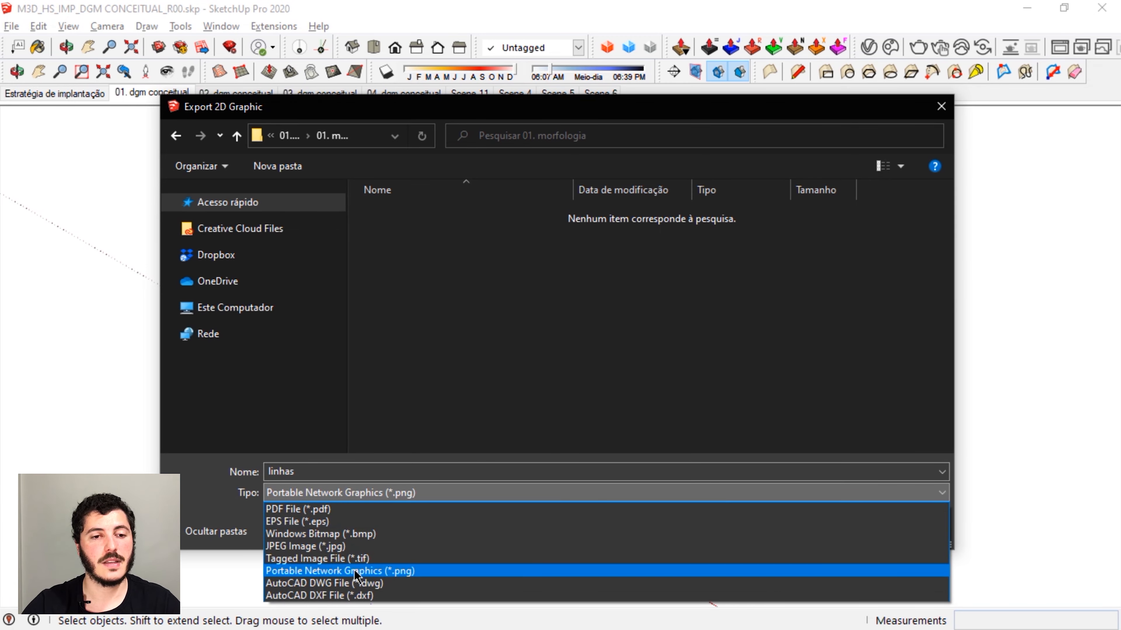
{"action": "left_click", "coordinate": [434, 573]}
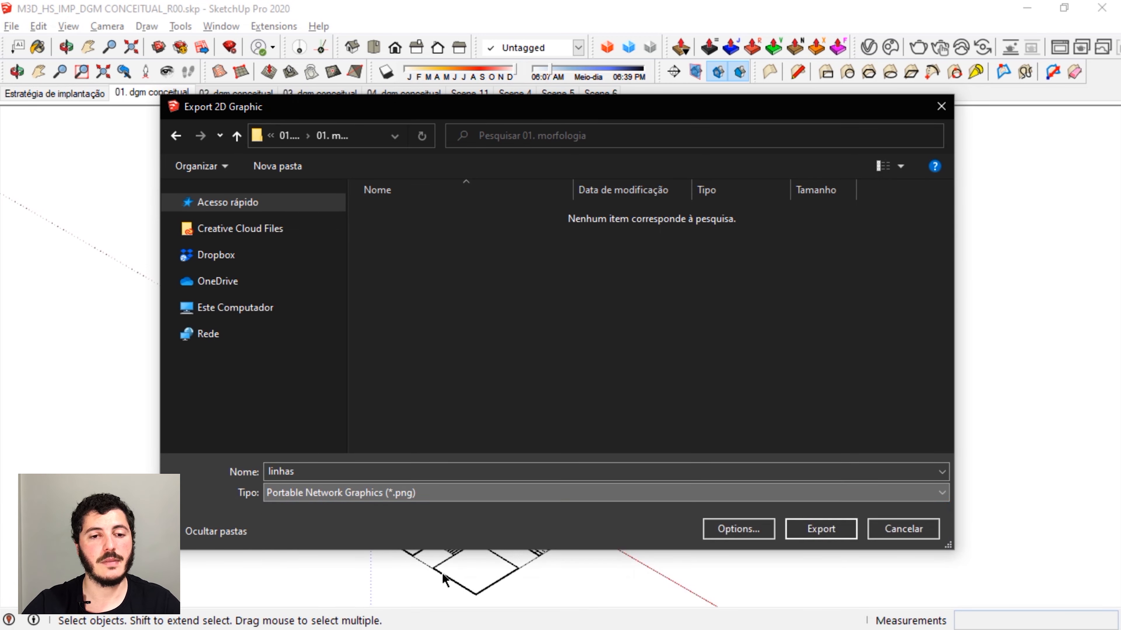
Export the line image at 3000 pixels wide with anti-alias and transparent background enabled.
{"action": "left_click", "coordinate": [736, 530]}
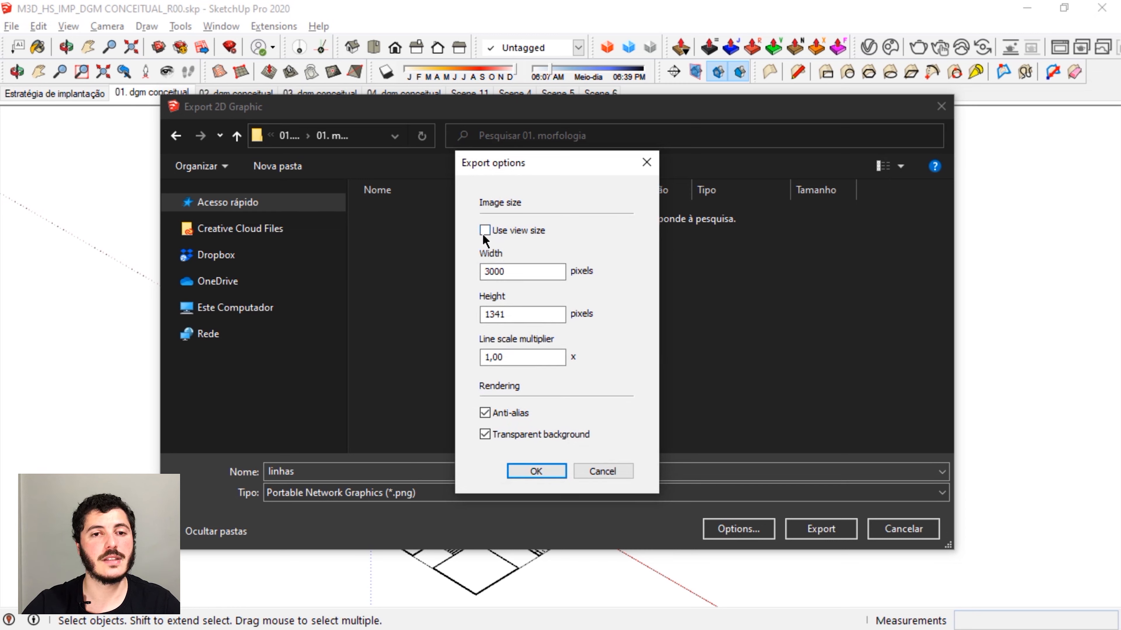
{"action": "double_click", "coordinate": [513, 275]}
{"action": "left_click", "coordinate": [514, 275]}
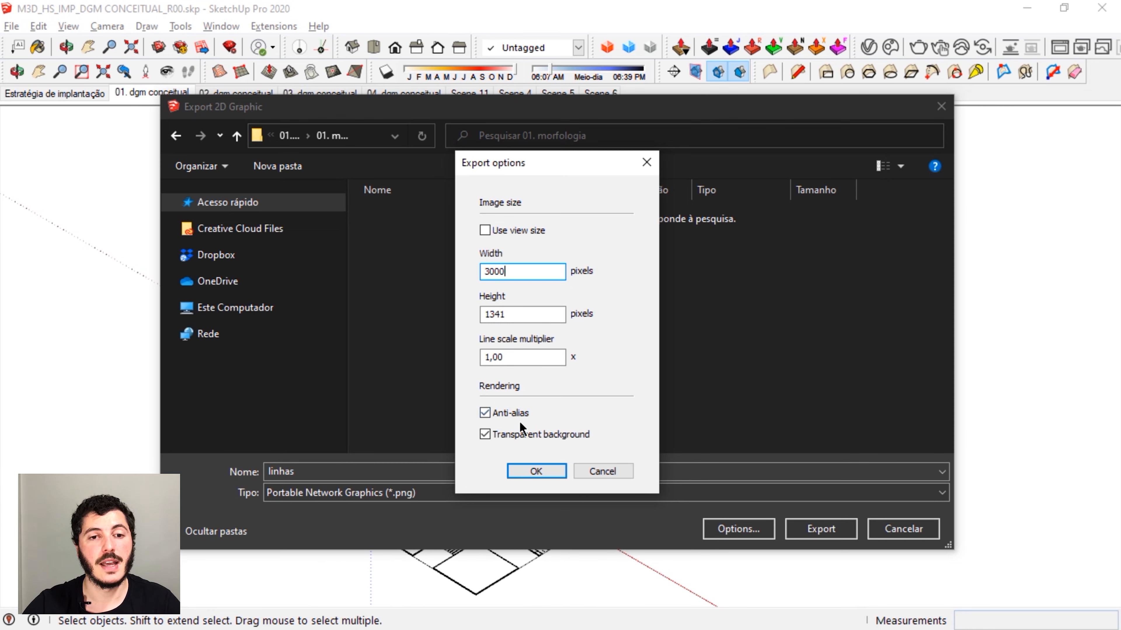
{"action": "left_click", "coordinate": [537, 471]}
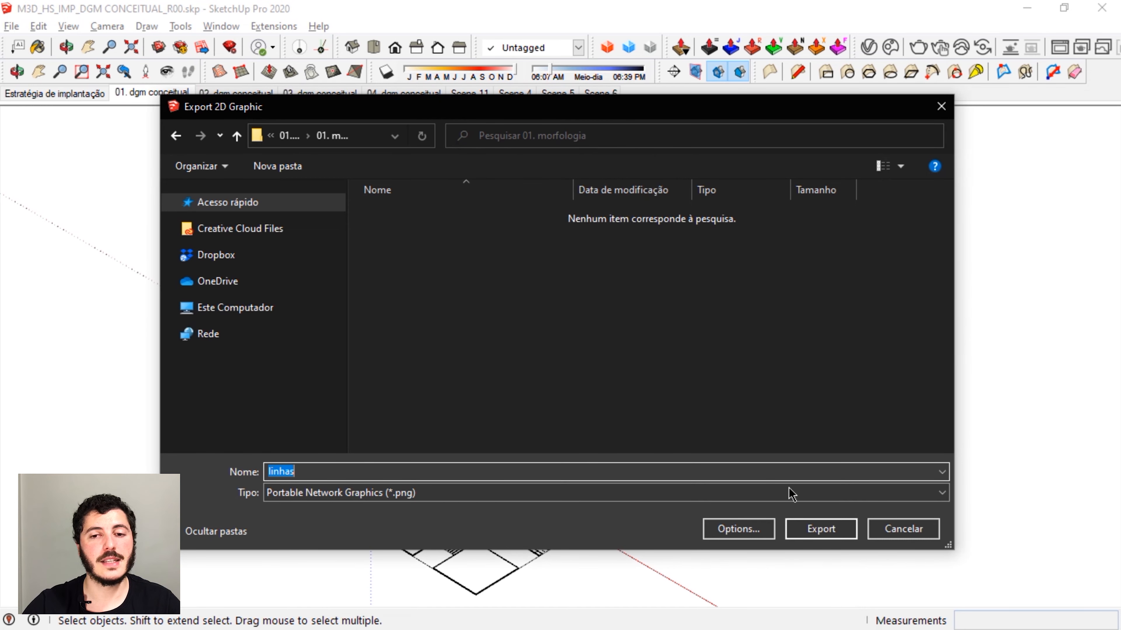
{"action": "left_click", "coordinate": [819, 529]}
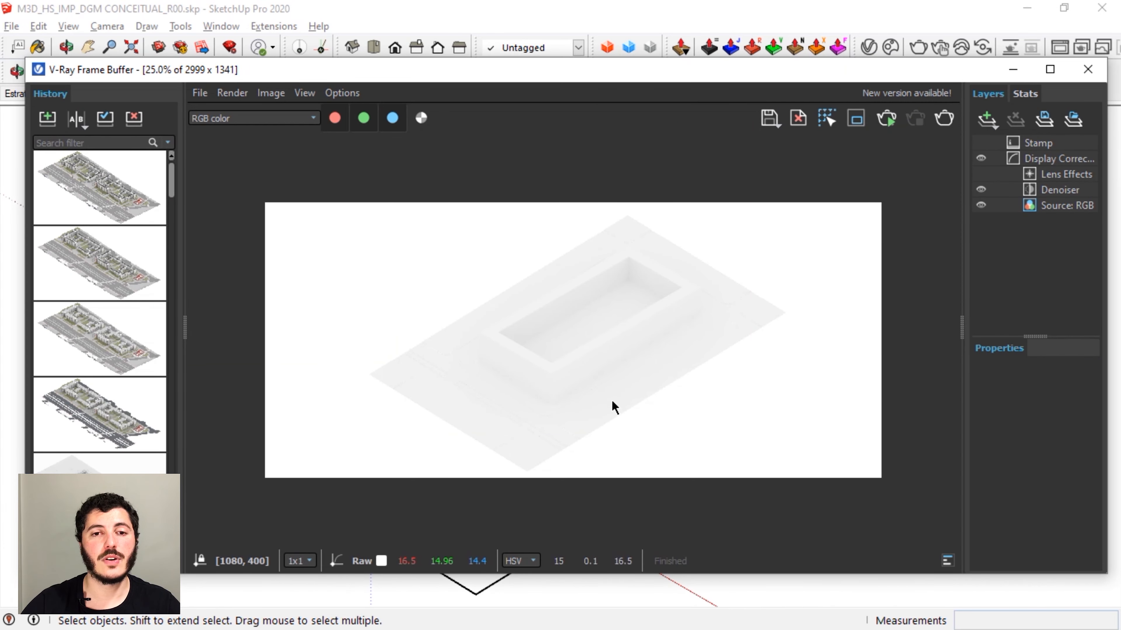
Inspect the finished V-Ray render and start saving all its image channels to separate files in the 01. morfologia folder.
{"action": "scroll", "coordinate": [693, 251], "scroll_direction": "up", "scroll_amount": 1}
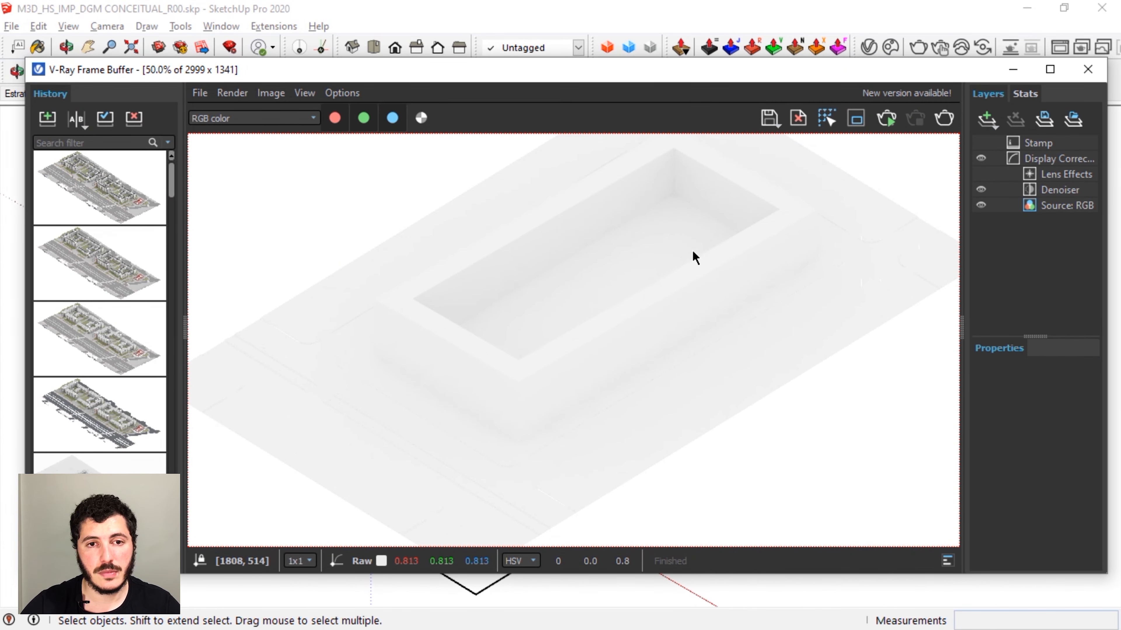
{"action": "scroll", "coordinate": [749, 344], "scroll_direction": "down", "scroll_amount": 1}
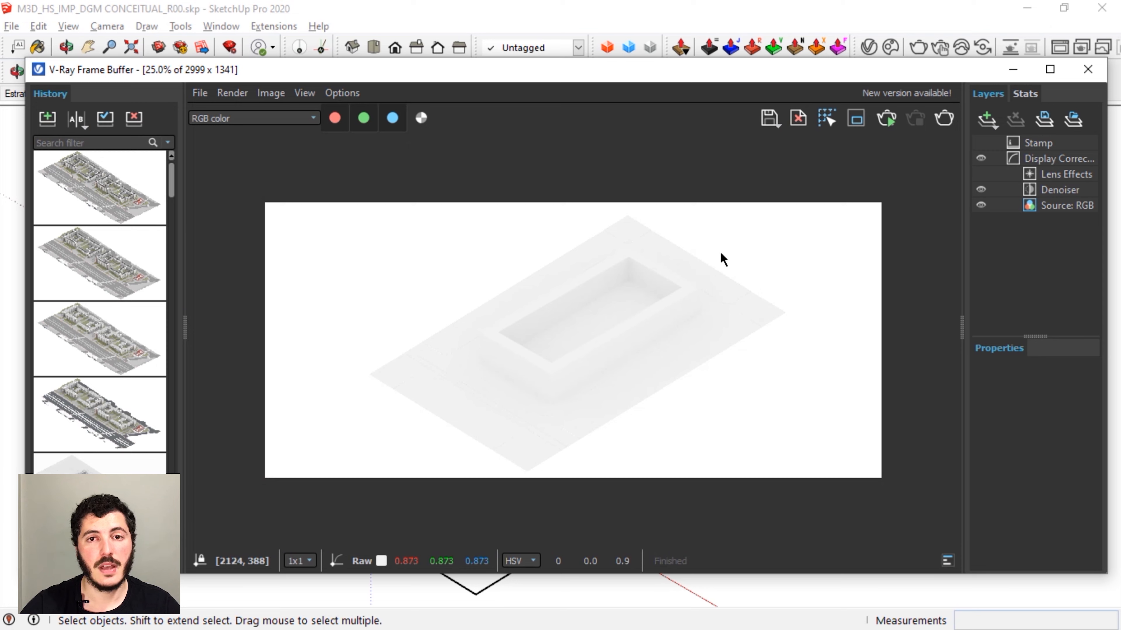
{"action": "left_click", "coordinate": [773, 123]}
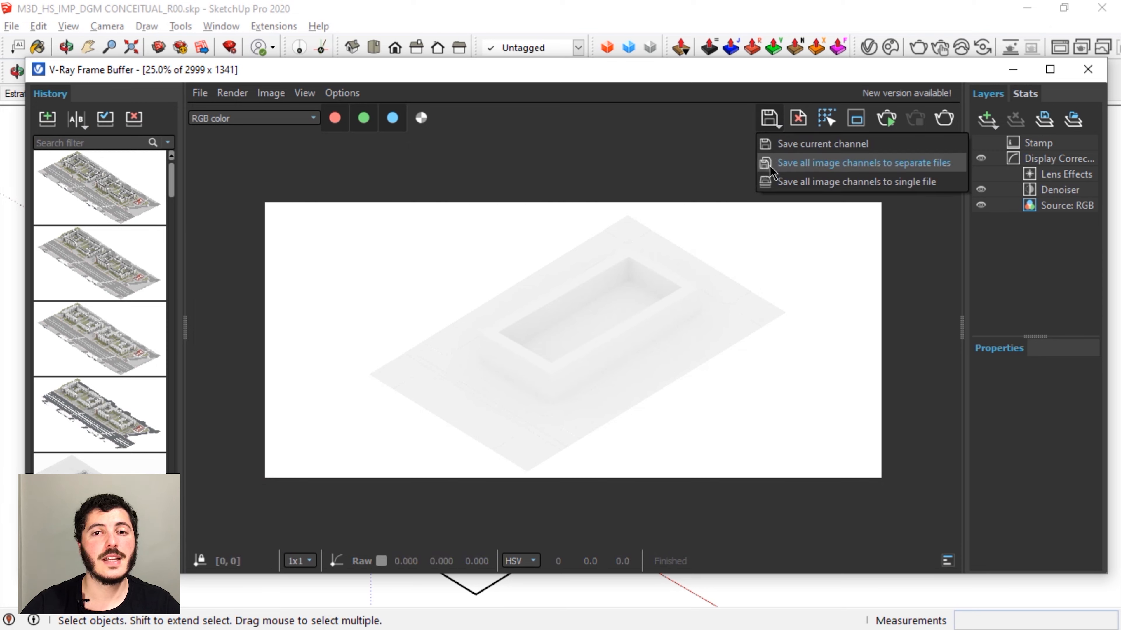
{"action": "left_click", "coordinate": [804, 163]}
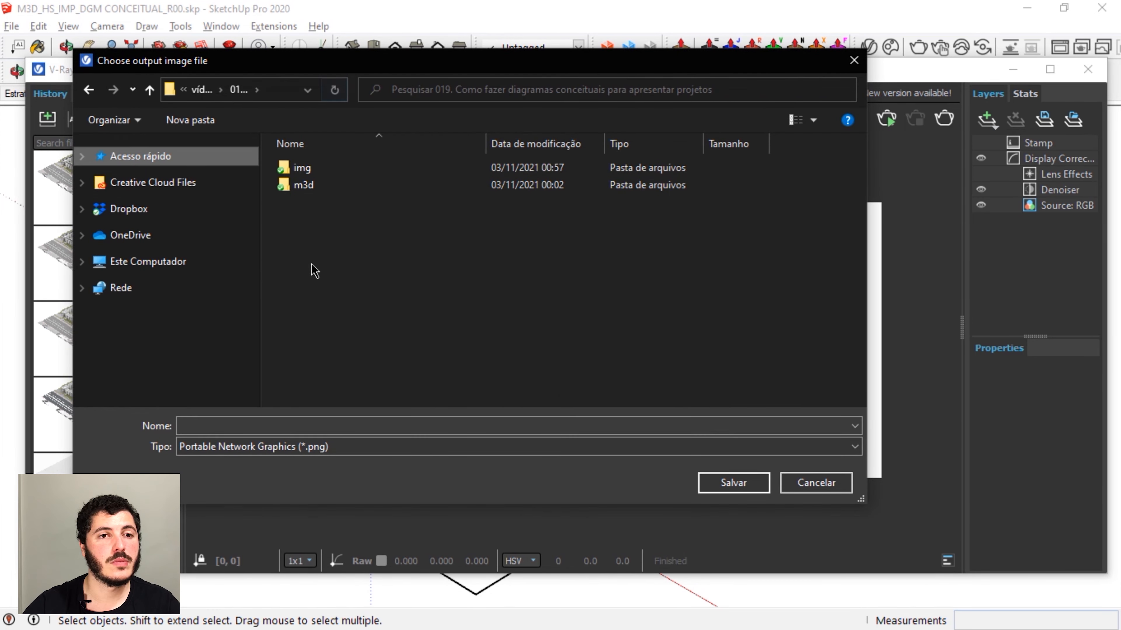
{"action": "double_click", "coordinate": [303, 173]}
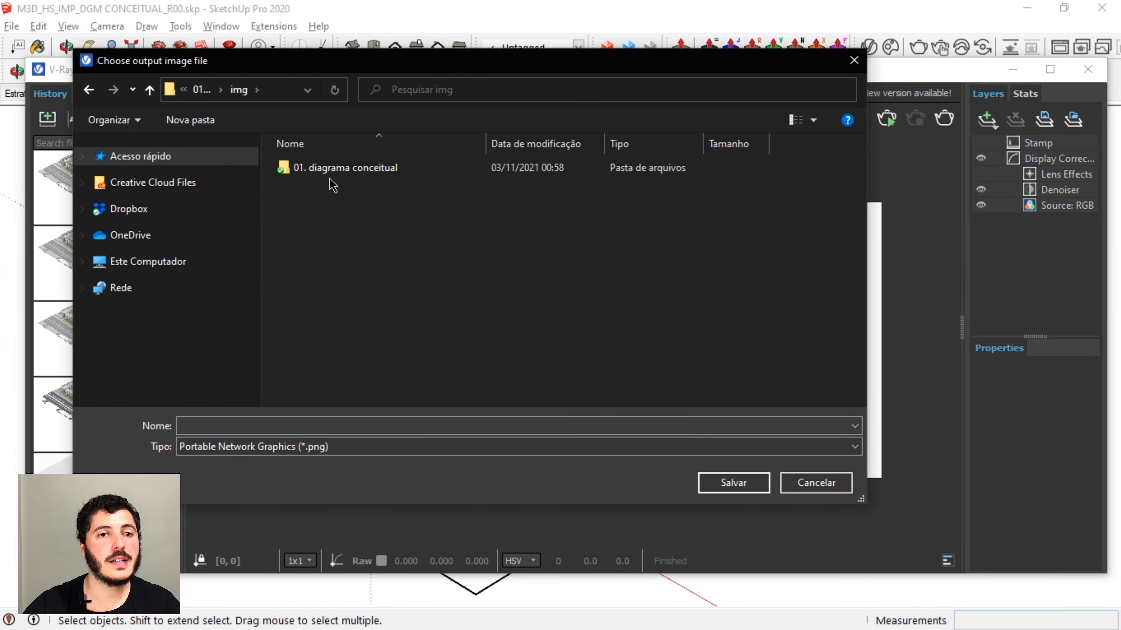
{"action": "double_click", "coordinate": [336, 171]}
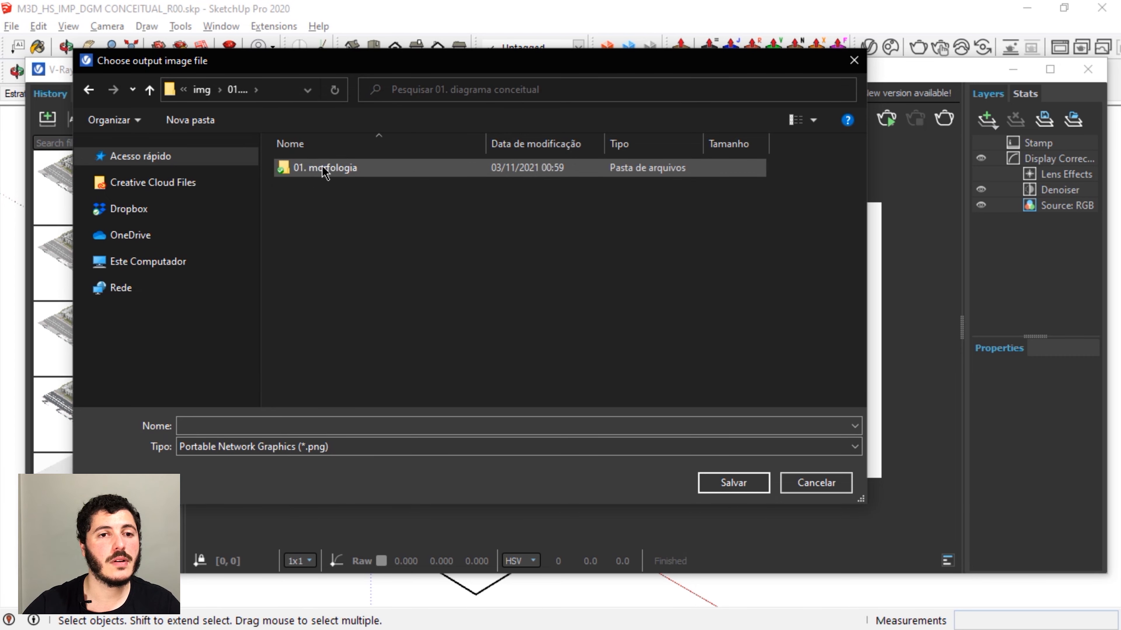
{"action": "double_click", "coordinate": [325, 170]}
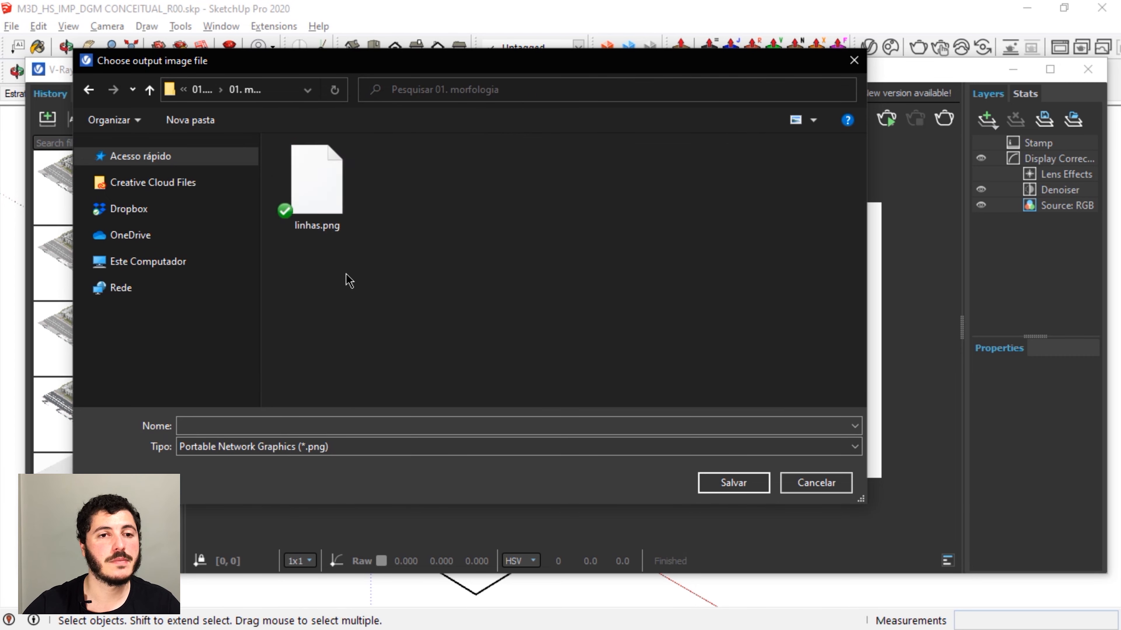
Name the render output render base and save its channels as PNG files.
{"action": "left_click", "coordinate": [303, 429]}
{"action": "type", "text": "render"}
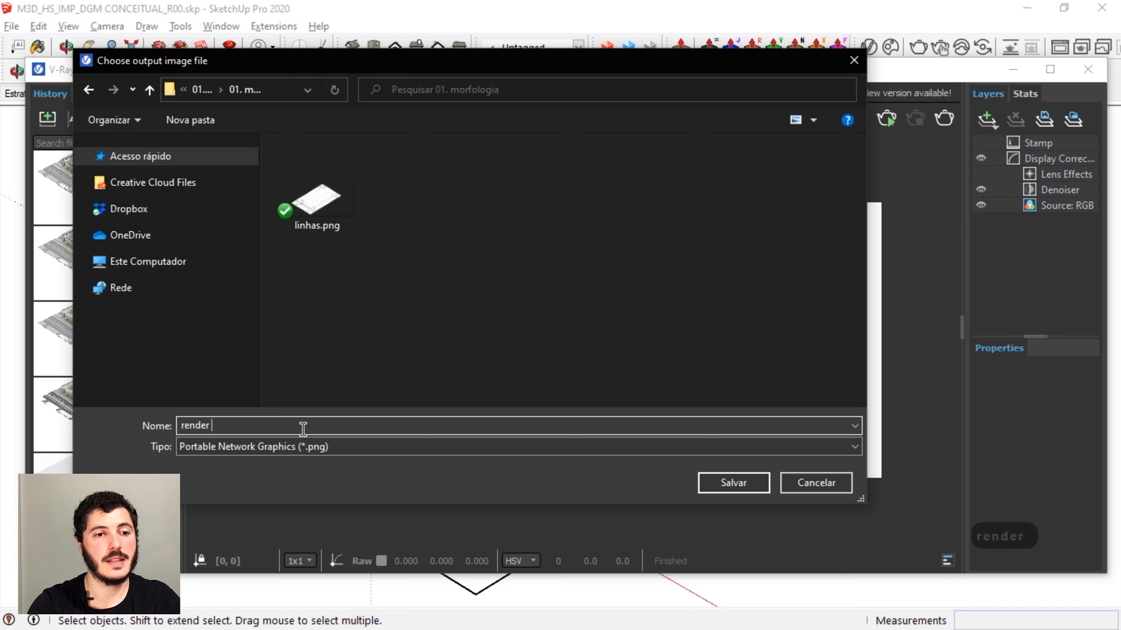
{"action": "type", "text": " base"}
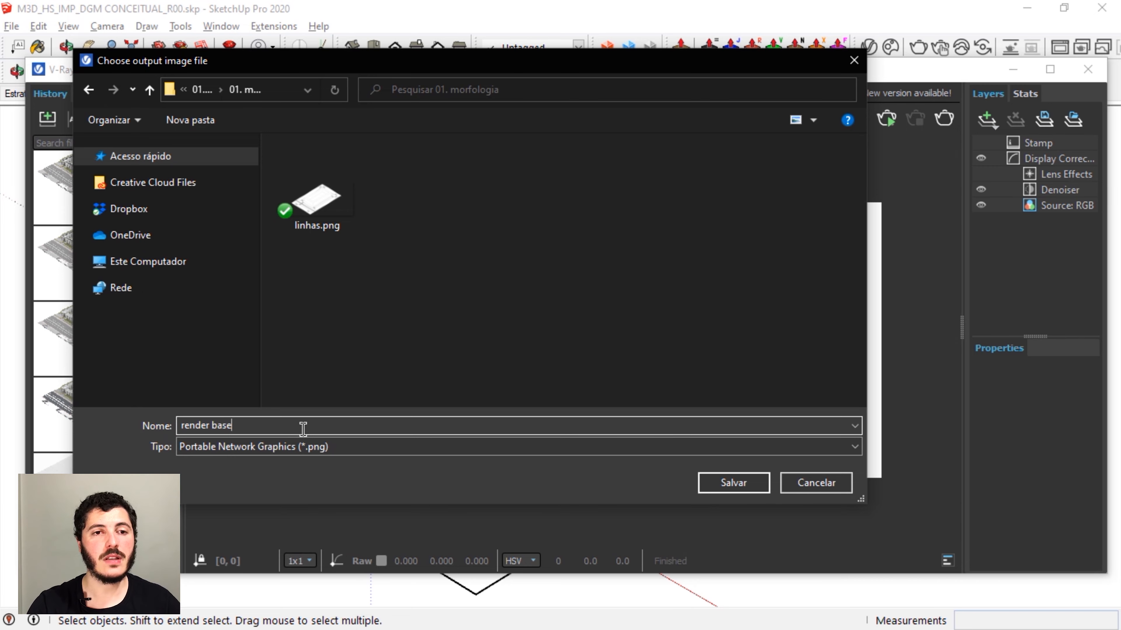
{"action": "key", "text": "Return"}
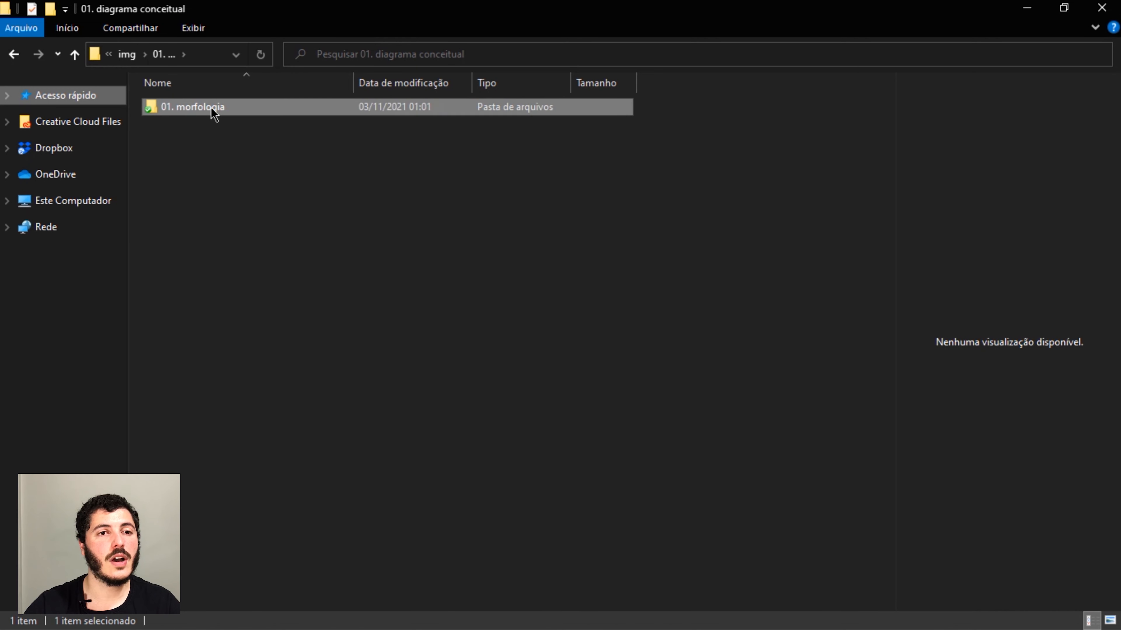
Check the exported line image and render channels in the 01. morfologia folder in File Explorer.
{"action": "double_click", "coordinate": [214, 108]}
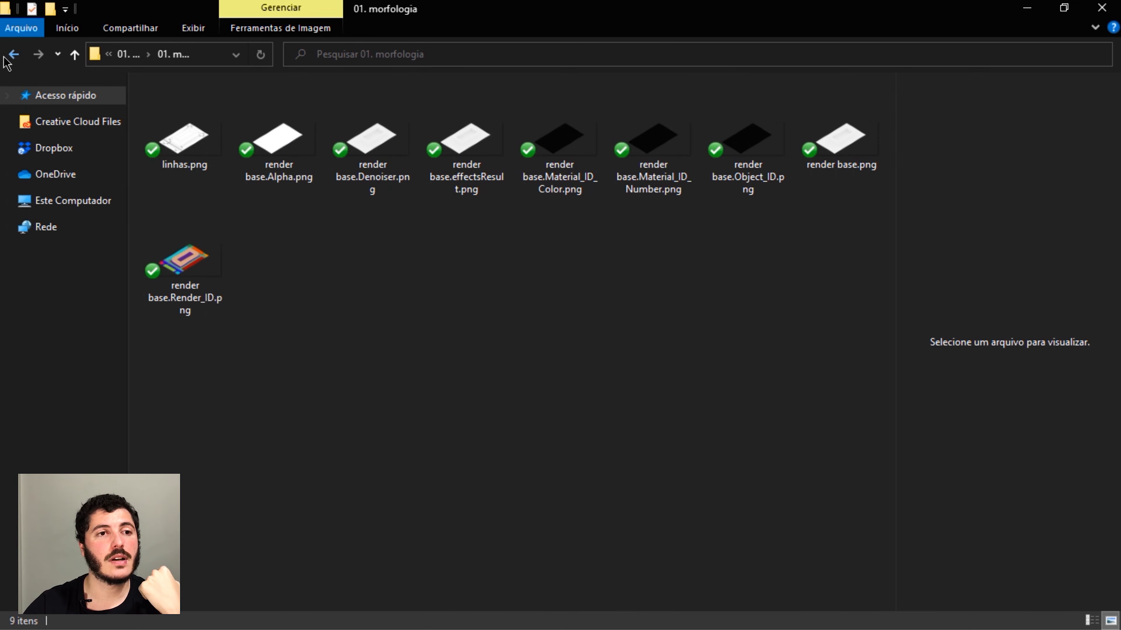
{"action": "left_click", "coordinate": [14, 54]}
{"action": "left_click", "coordinate": [273, 222]}
{"action": "key", "text": "alt+Tab"}
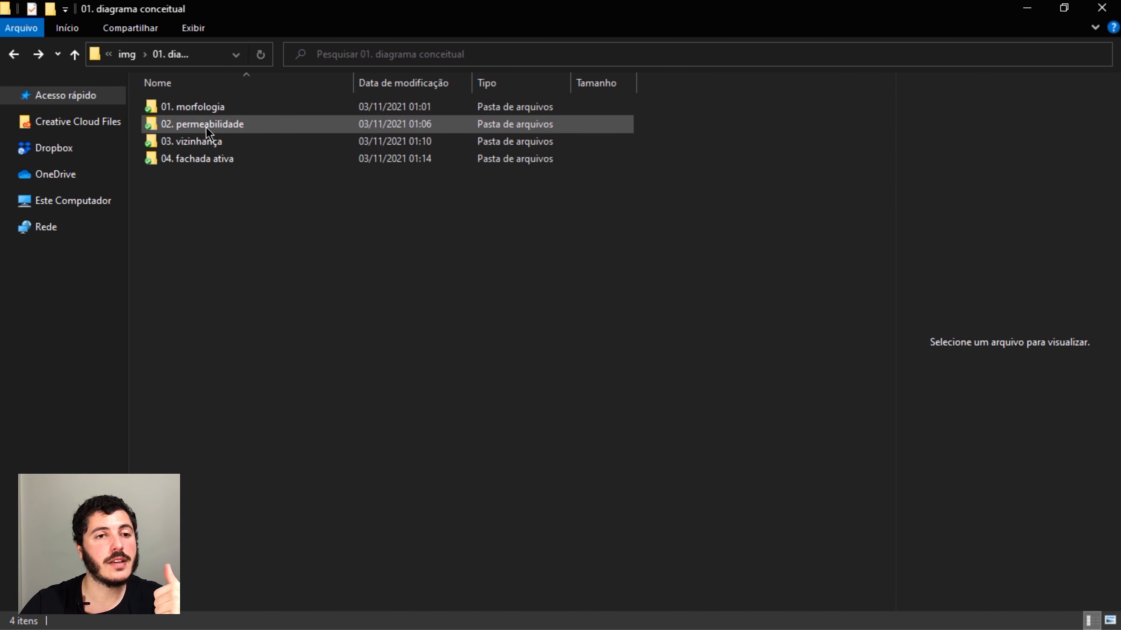
Review linhas.png and render base.png in 01. morfologia, plus the exports in the 02. permeabilidade and 04. fachada ativa folders.
{"action": "double_click", "coordinate": [195, 107]}
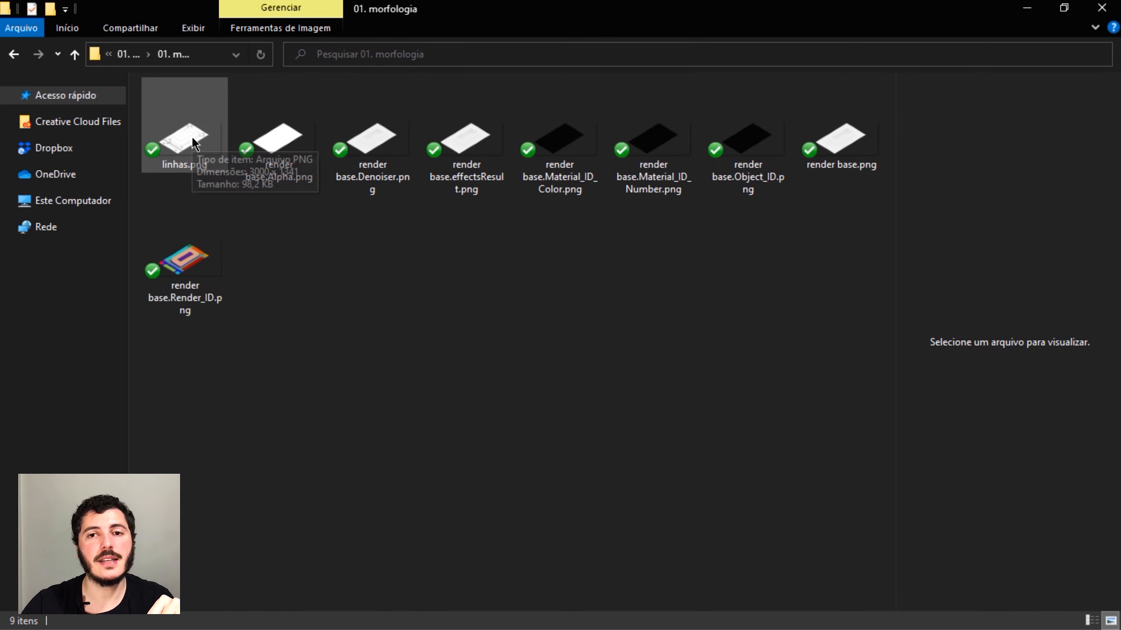
{"action": "left_click", "coordinate": [195, 147]}
{"action": "left_click", "coordinate": [841, 145]}
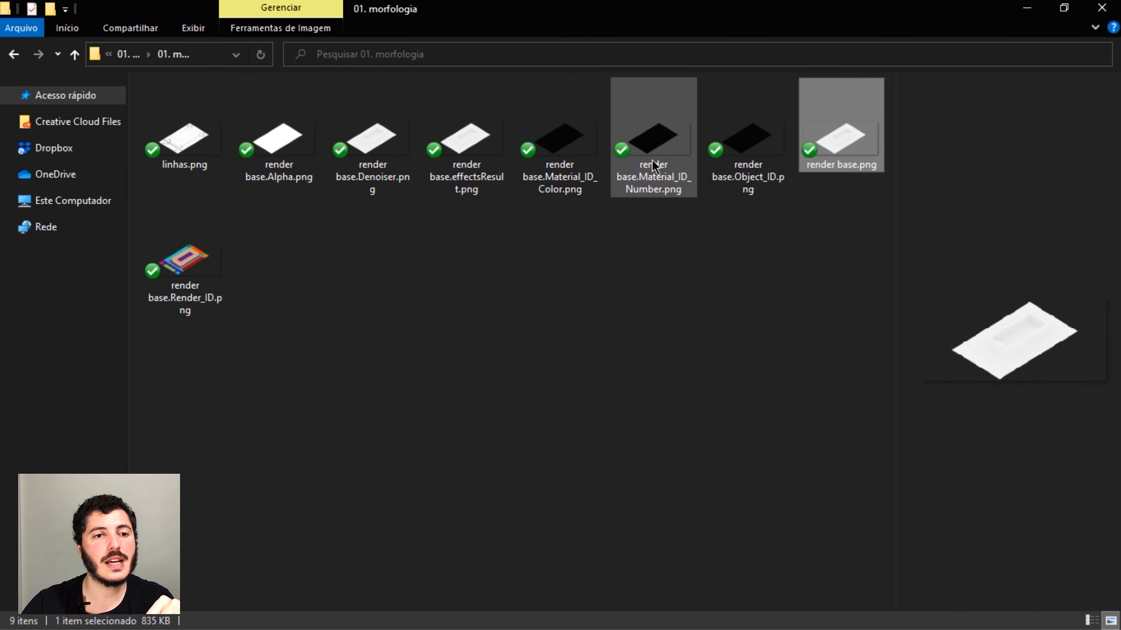
{"action": "left_click", "coordinate": [14, 54]}
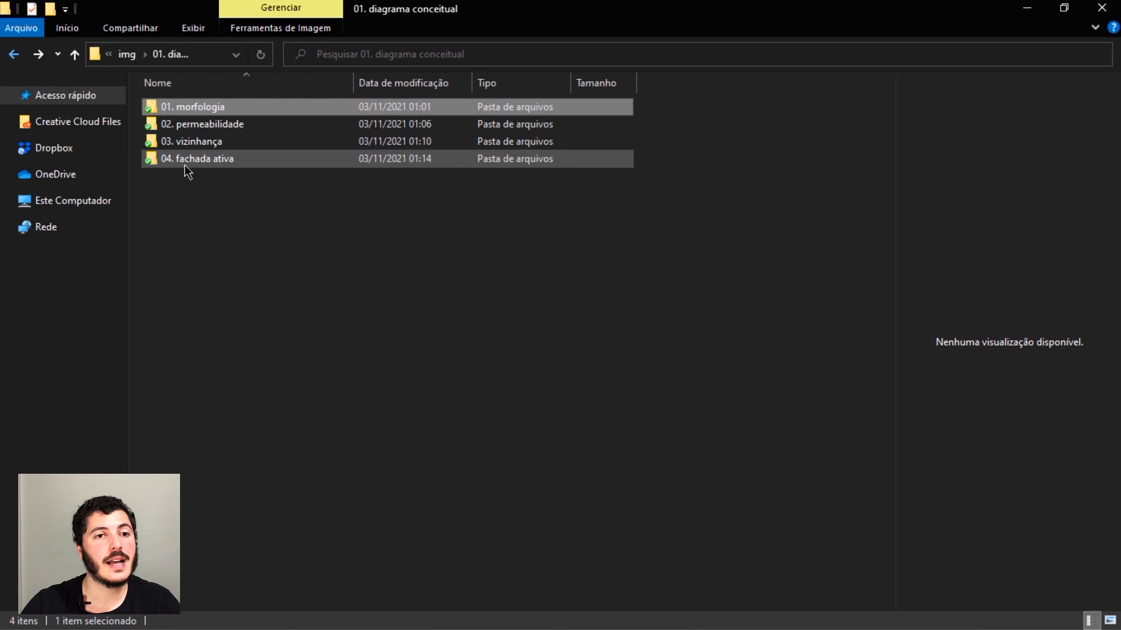
{"action": "double_click", "coordinate": [196, 128]}
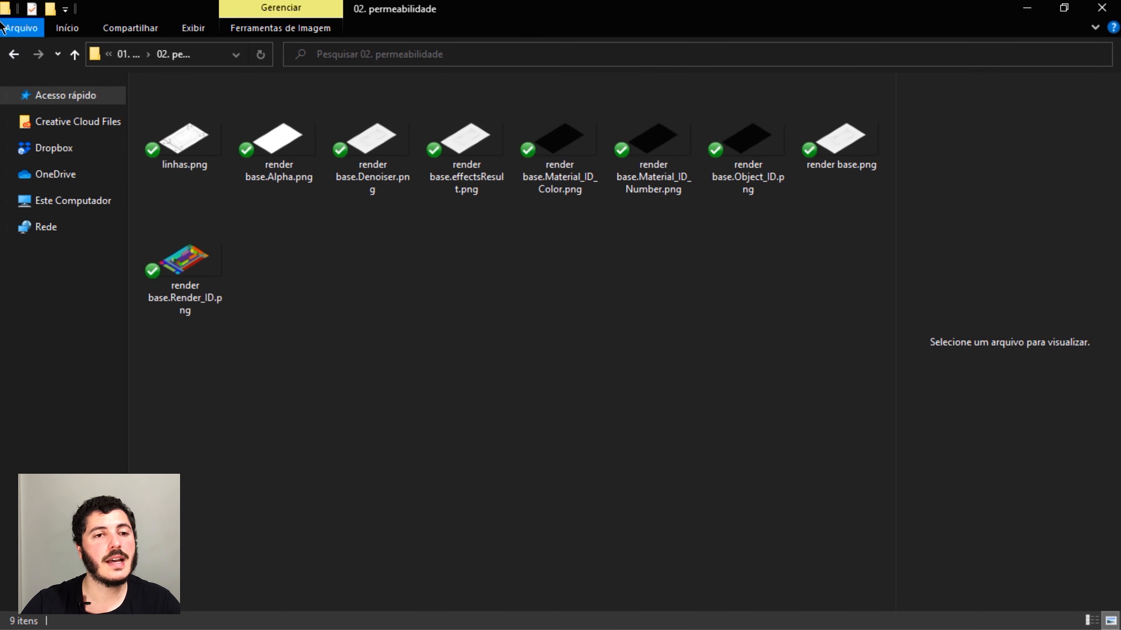
{"action": "left_click", "coordinate": [14, 54]}
{"action": "double_click", "coordinate": [198, 161]}
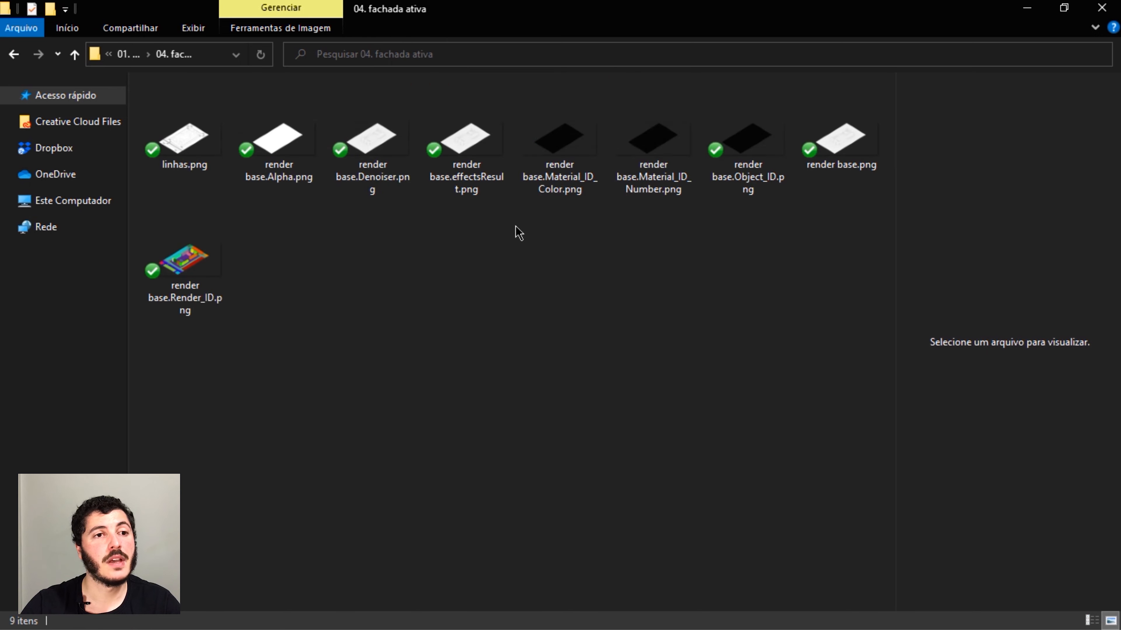
{"action": "left_click", "coordinate": [13, 54]}
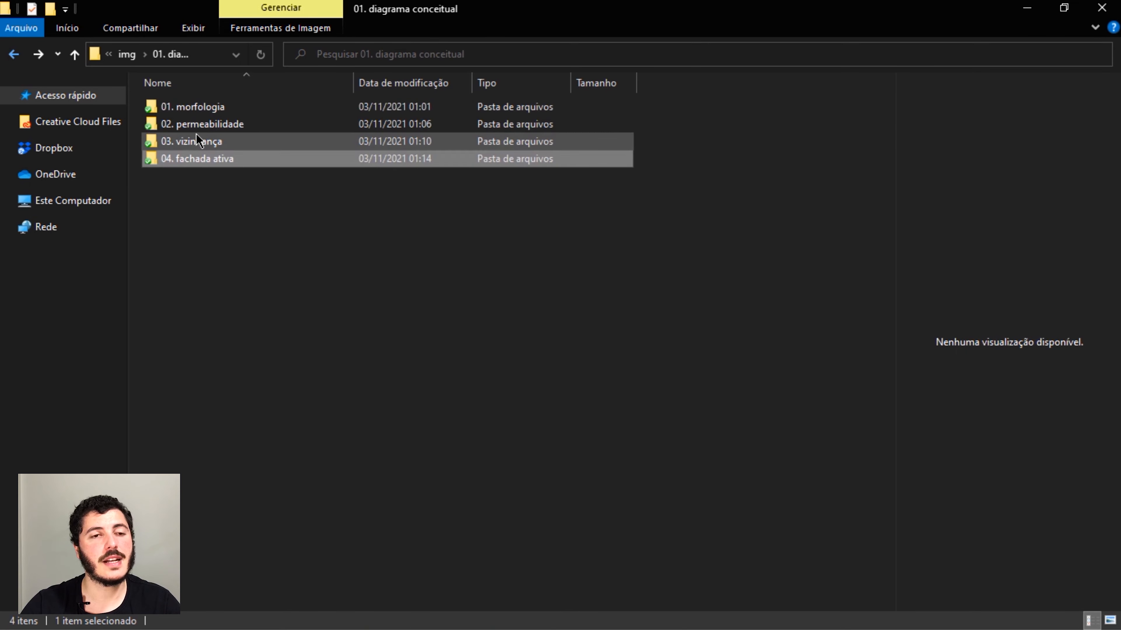
Open linhas.png from the 01. morfologia folder as a document in Photoshop.
{"action": "double_click", "coordinate": [191, 111]}
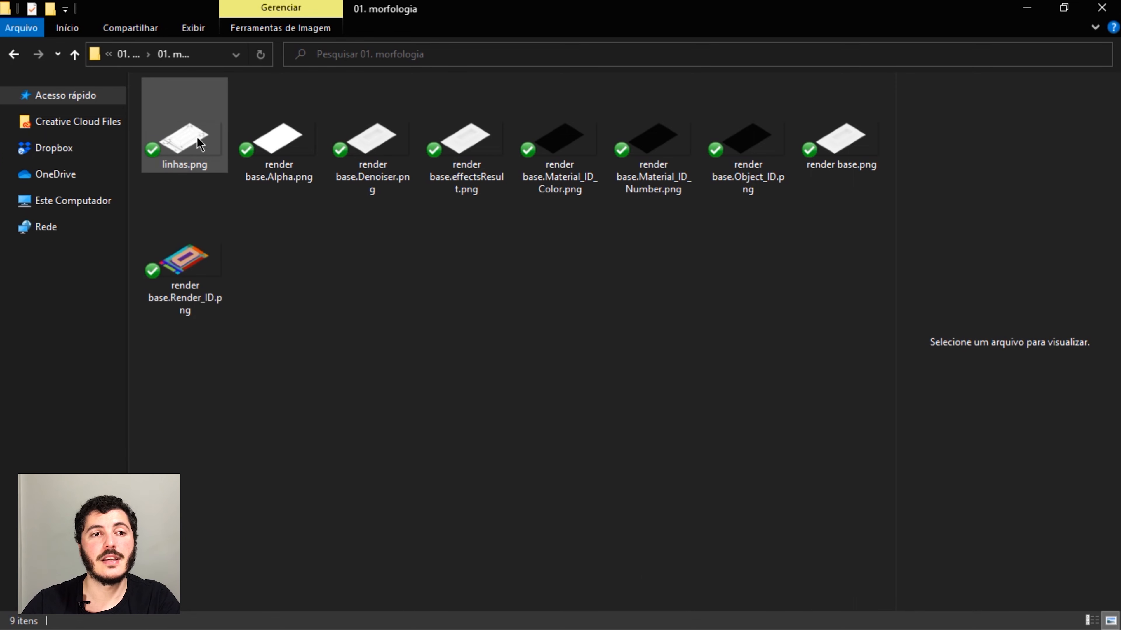
{"action": "left_click_drag", "start_coordinate": [201, 143], "coordinate": [540, 253]}
{"action": "key", "text": "alt+Tab"}
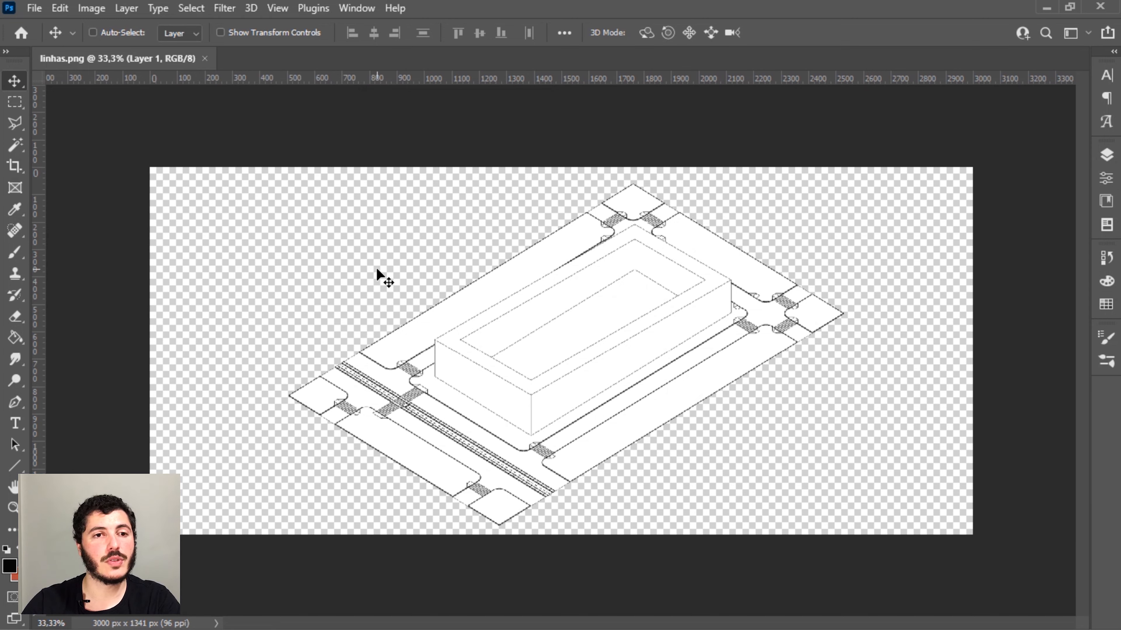
Place render base.effectsResult.png from 01. morfologia into the linhas.png document at its default size and position.
{"action": "key", "text": "alt+Tab"}
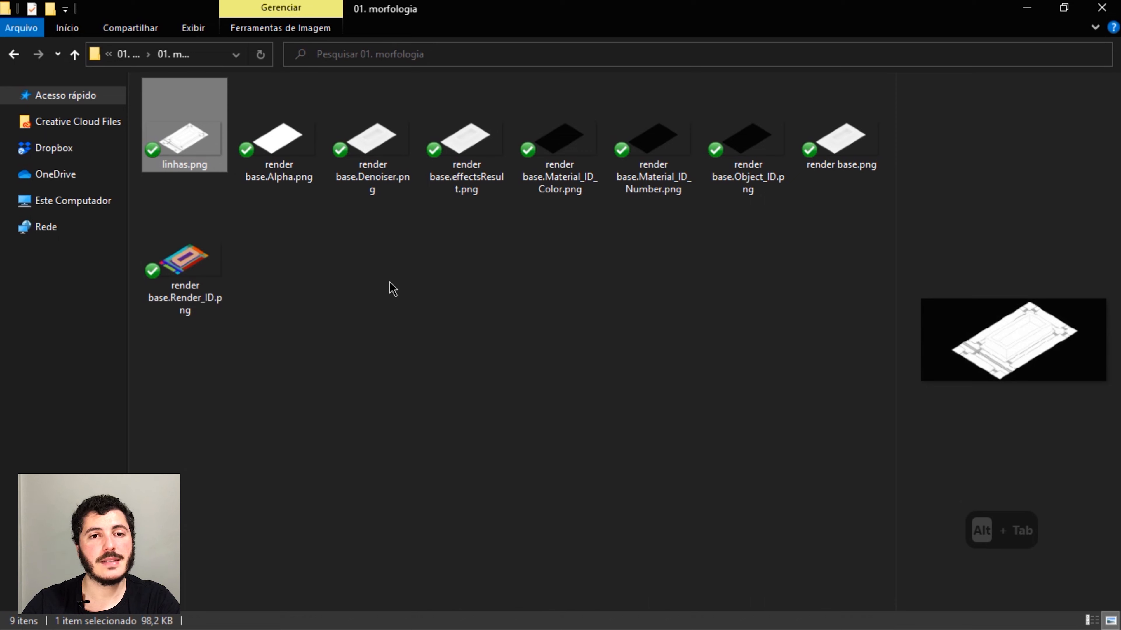
{"action": "left_click", "coordinate": [472, 137]}
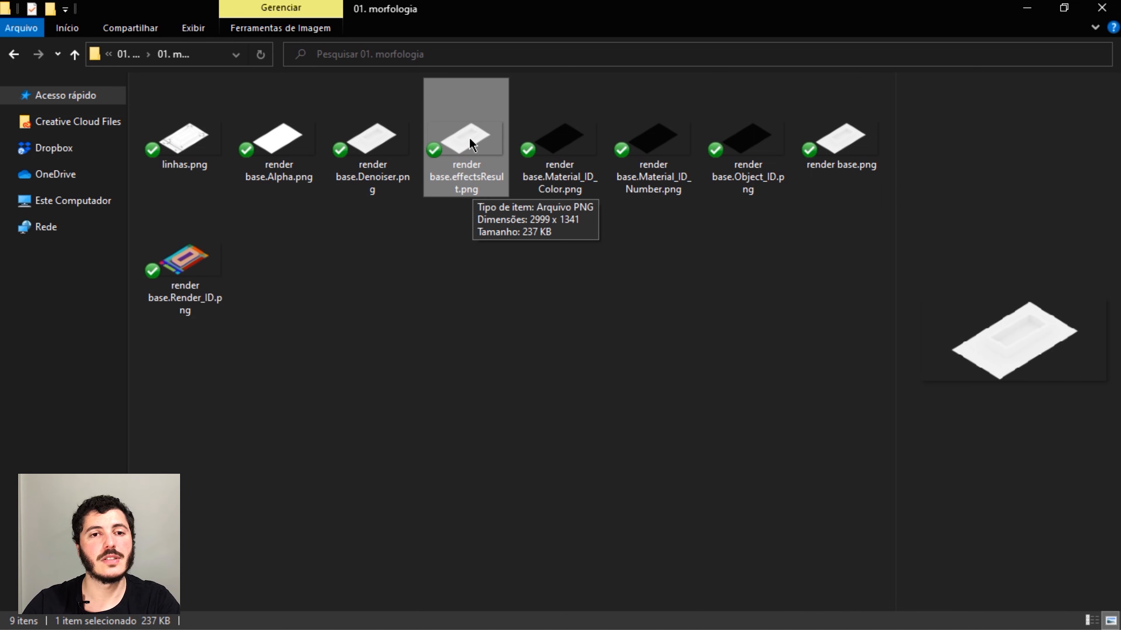
{"action": "left_click_drag", "start_coordinate": [470, 142], "coordinate": [555, 316]}
{"action": "key", "text": "alt+Tab"}
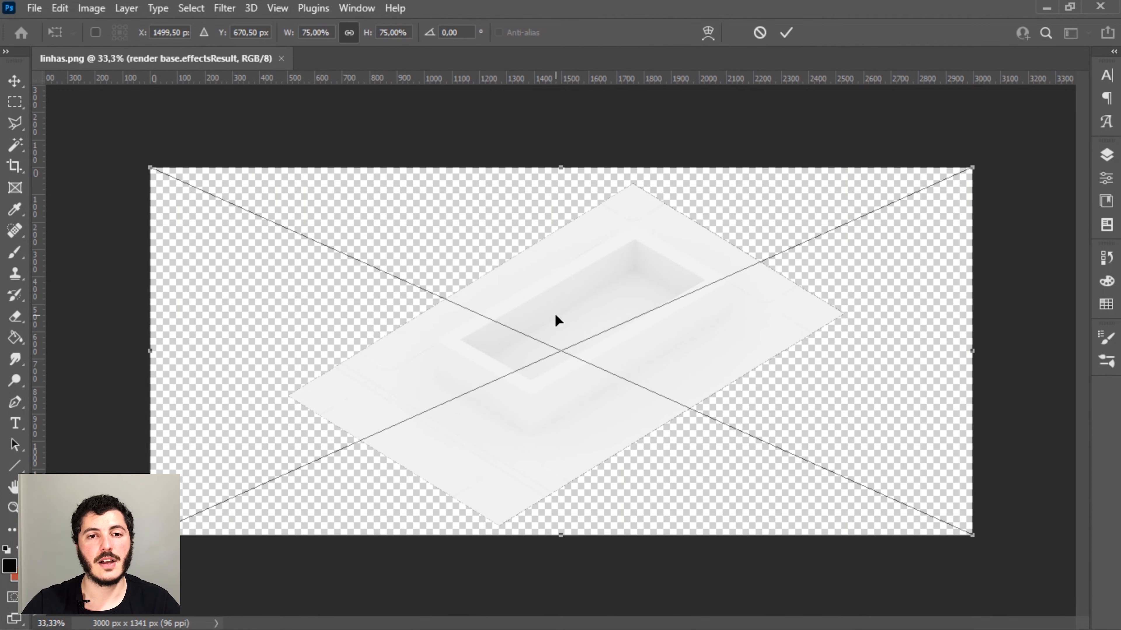
{"action": "left_click", "coordinate": [786, 32]}
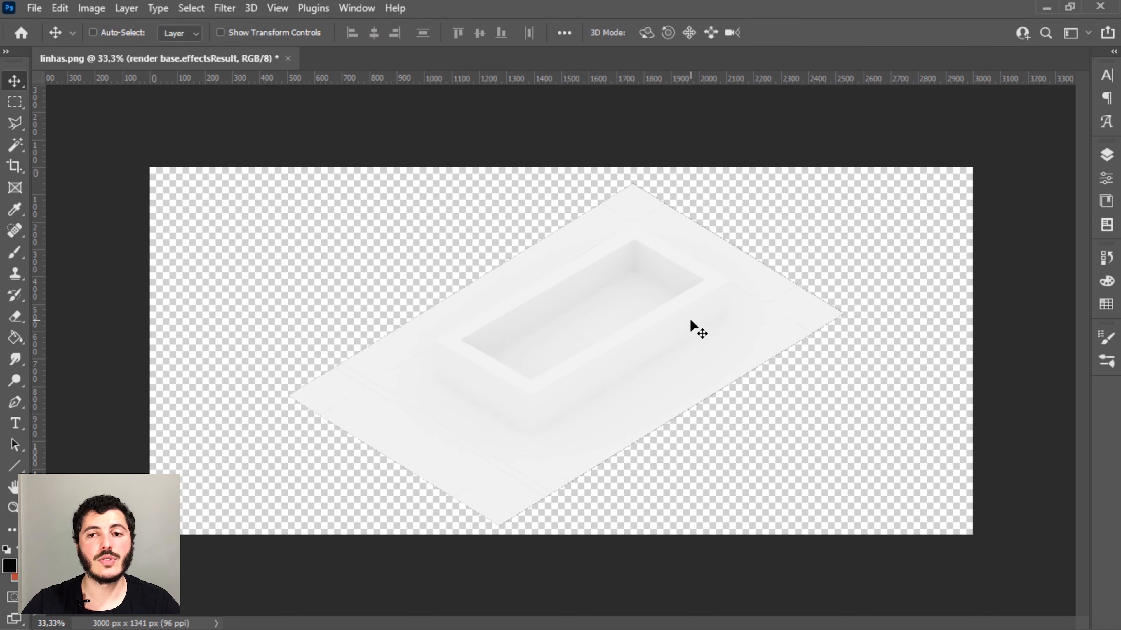
Rename Layer 1, which holds the line drawing, as linhas.
{"action": "left_click", "coordinate": [1107, 155]}
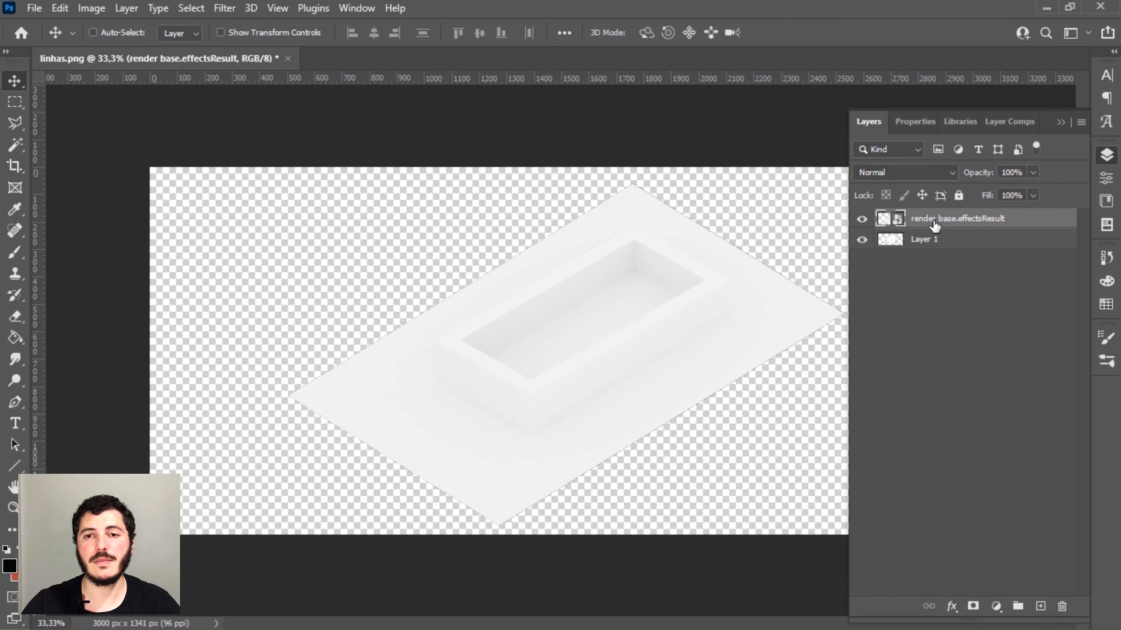
{"action": "double_click", "coordinate": [926, 240]}
{"action": "type", "text": "linhas"}
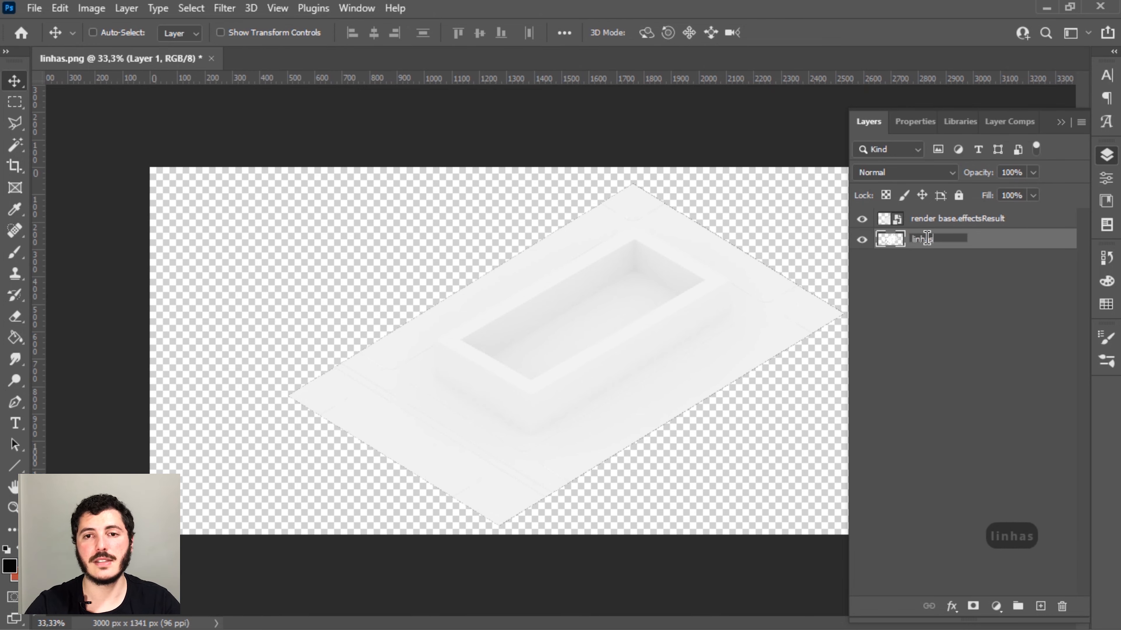
{"action": "key", "text": "Return"}
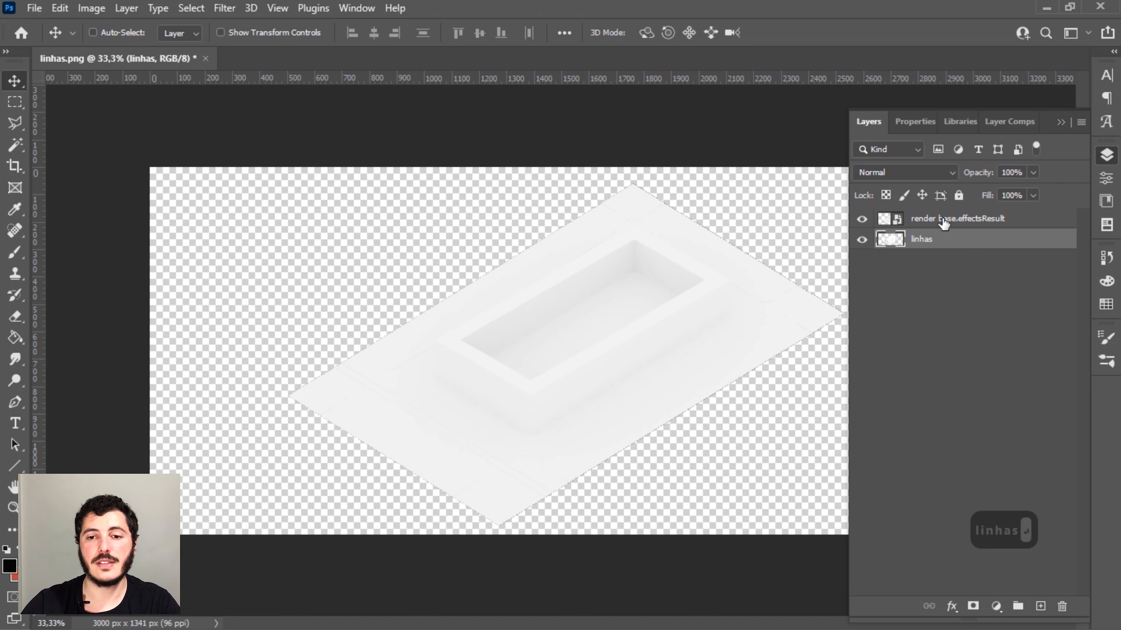
Group the linhas and render base.effectsResult layers and name the group BASE.
{"action": "left_click", "coordinate": [943, 223], "text": "ctrl"}
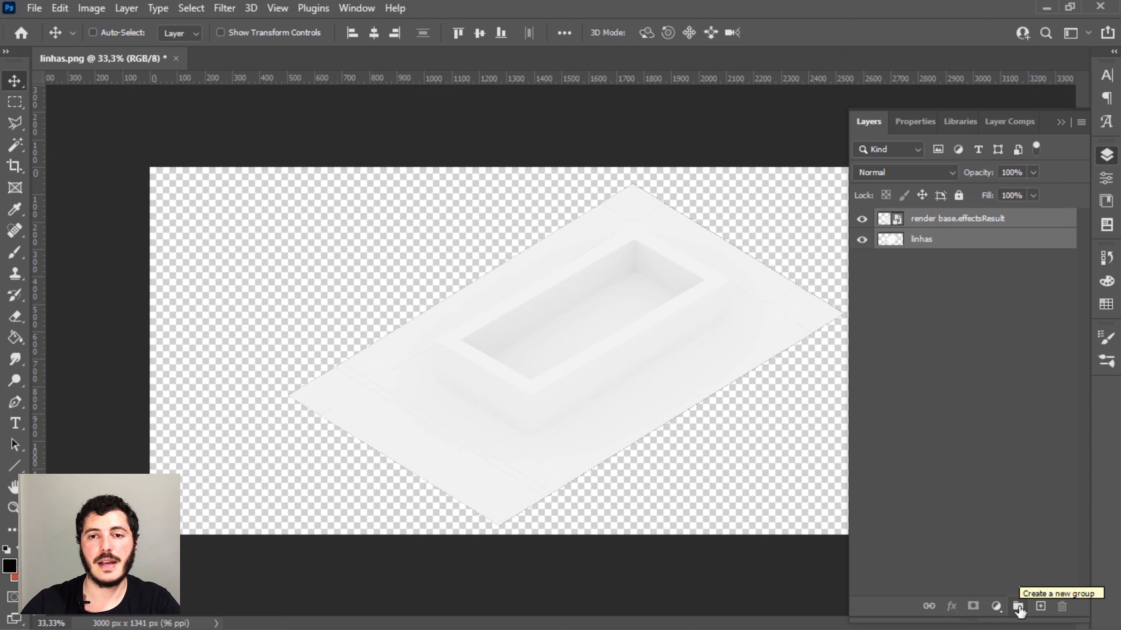
{"action": "left_click", "coordinate": [1018, 608]}
{"action": "key", "text": "Caps_Lock"}
{"action": "double_click", "coordinate": [923, 219]}
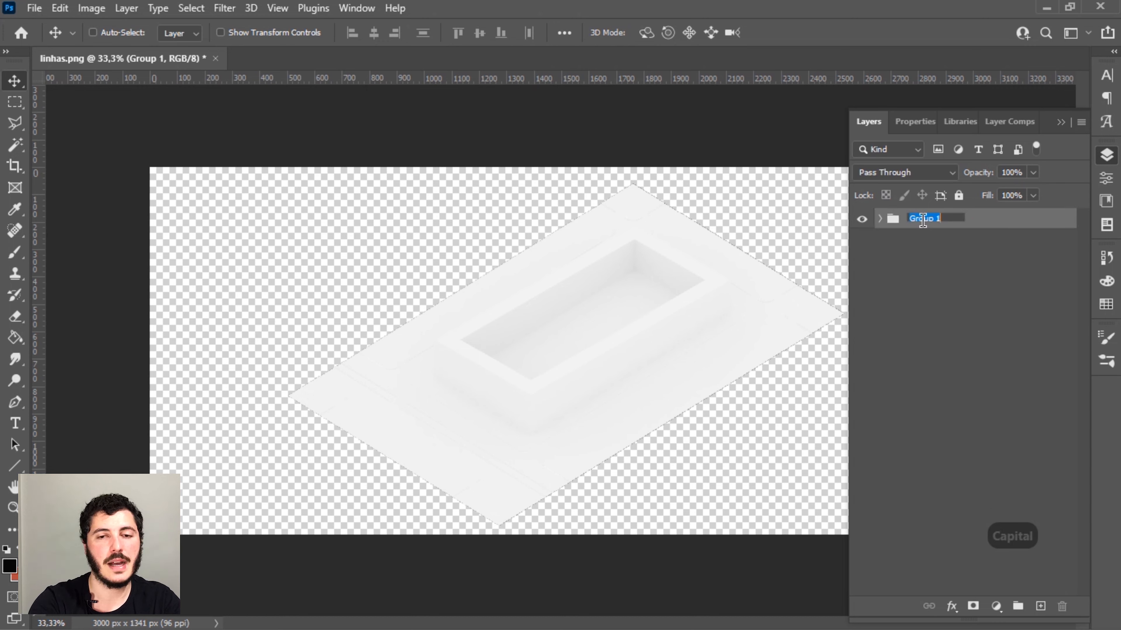
{"action": "type", "text": "BASE"}
{"action": "key", "text": "Return"}
{"action": "left_click", "coordinate": [978, 321]}
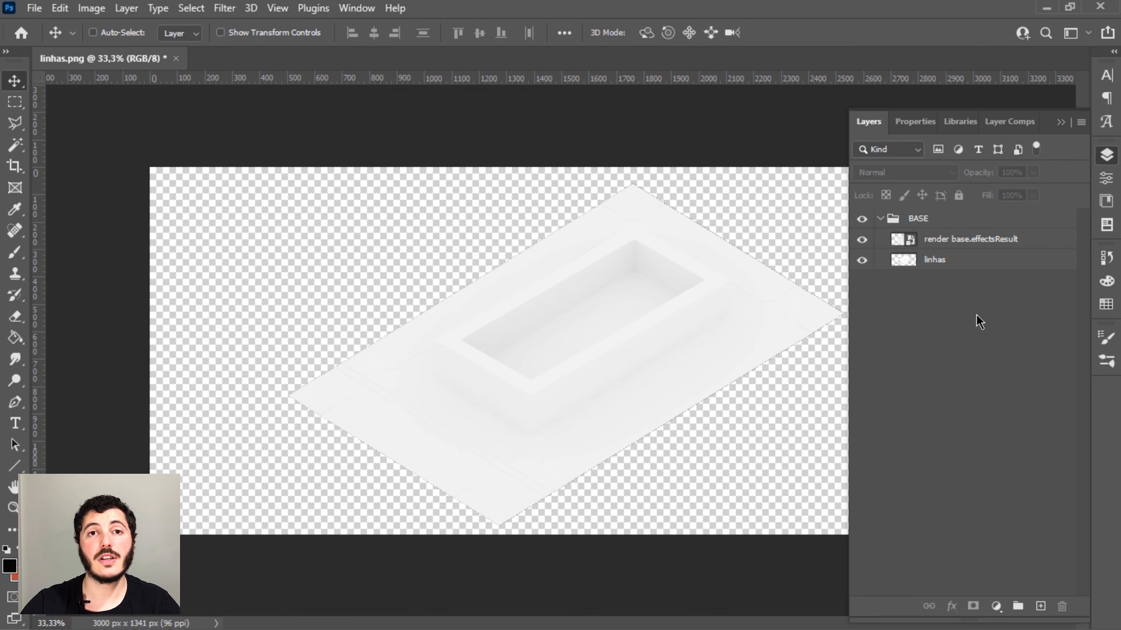
Move the linhas layer above the render layer inside BASE and set its blend mode to Multiply.
{"action": "left_click", "coordinate": [940, 267]}
{"action": "left_click_drag", "start_coordinate": [941, 265], "coordinate": [940, 225]}
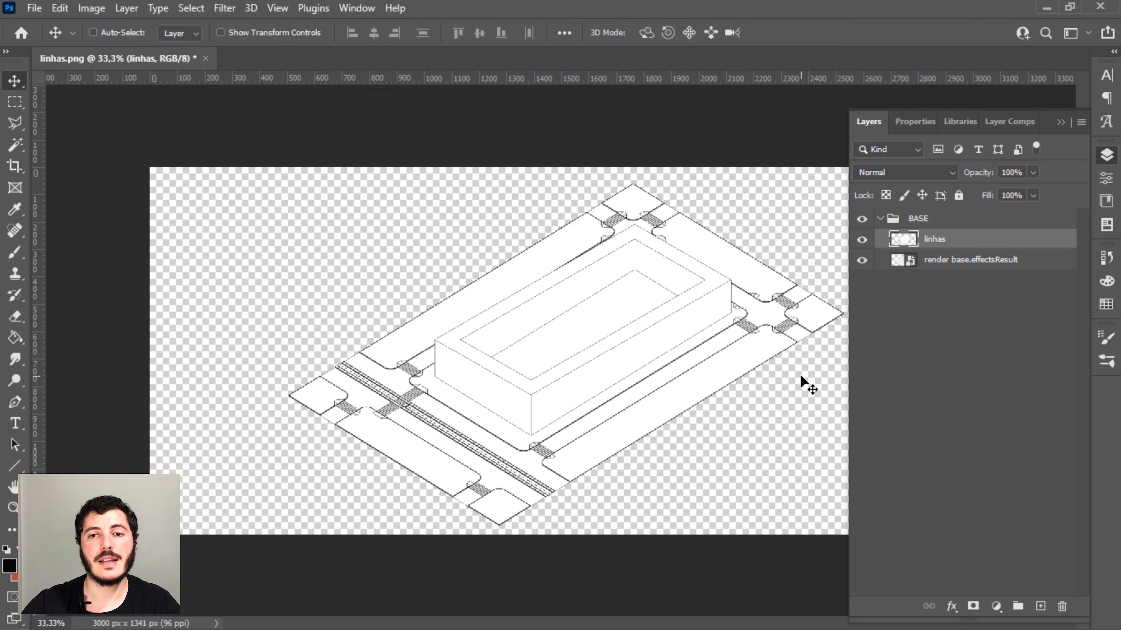
{"action": "left_click", "coordinate": [951, 176]}
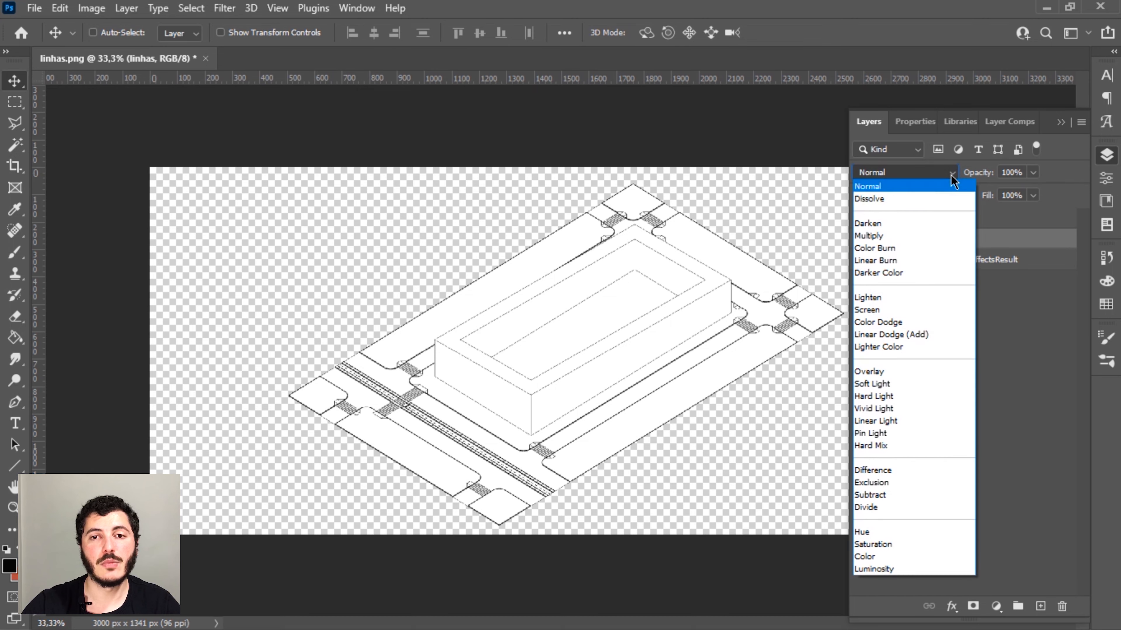
{"action": "left_click", "coordinate": [881, 231]}
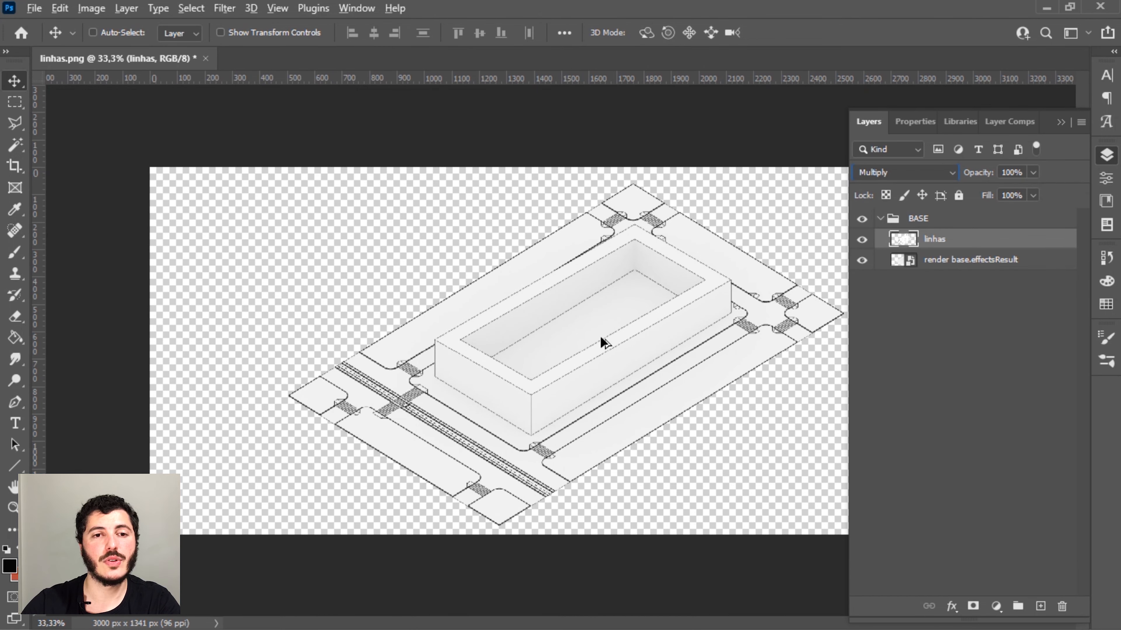
Reduce the linhas layer's opacity to 25%.
{"action": "scroll", "coordinate": [502, 316], "scroll_direction": "up", "scroll_amount": 6, "text": "ctrl"}
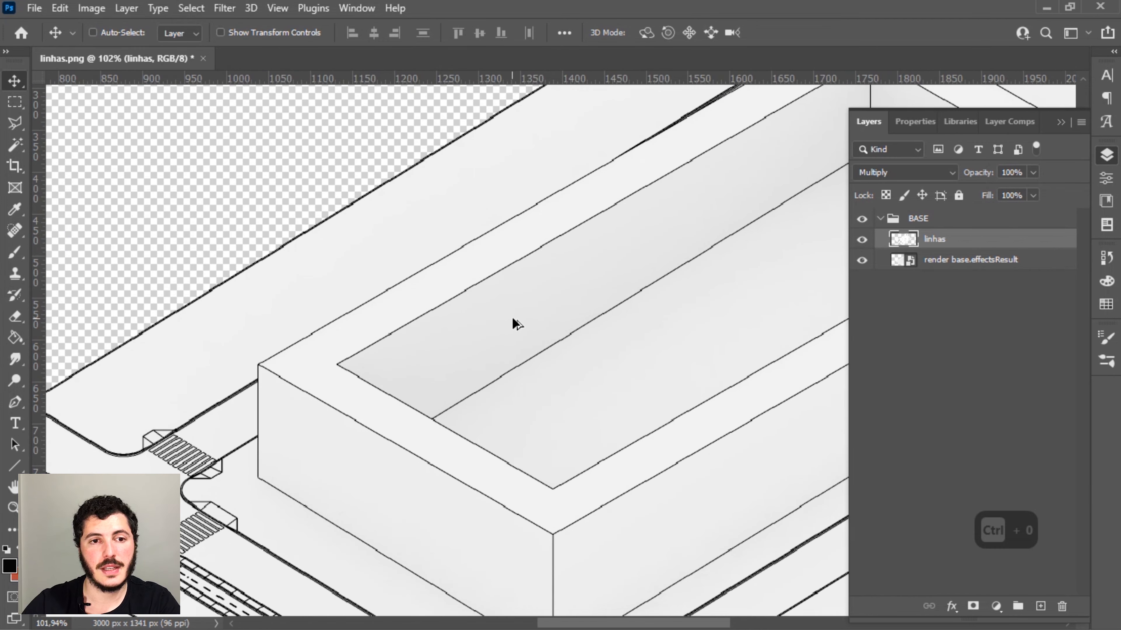
{"action": "mouse_move", "coordinate": [658, 430]}
{"action": "left_mouse_down"}
{"action": "mouse_move", "coordinate": [580, 280]}
{"action": "mouse_move", "coordinate": [412, 326]}
{"action": "left_mouse_up"}
{"action": "mouse_move", "coordinate": [795, 180]}
{"action": "left_mouse_down"}
{"action": "mouse_move", "coordinate": [578, 416]}
{"action": "mouse_move", "coordinate": [683, 412]}
{"action": "mouse_move", "coordinate": [645, 390]}
{"action": "left_mouse_up"}
{"action": "key", "text": "ctrl+0"}
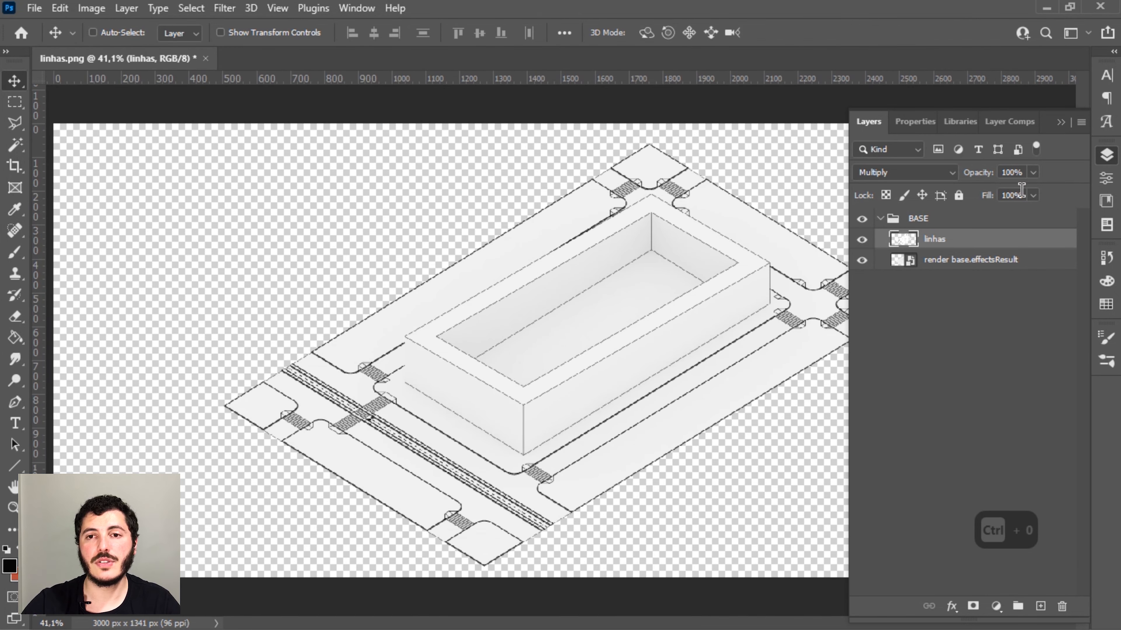
{"action": "left_click", "coordinate": [1033, 172]}
{"action": "left_click", "coordinate": [1000, 192]}
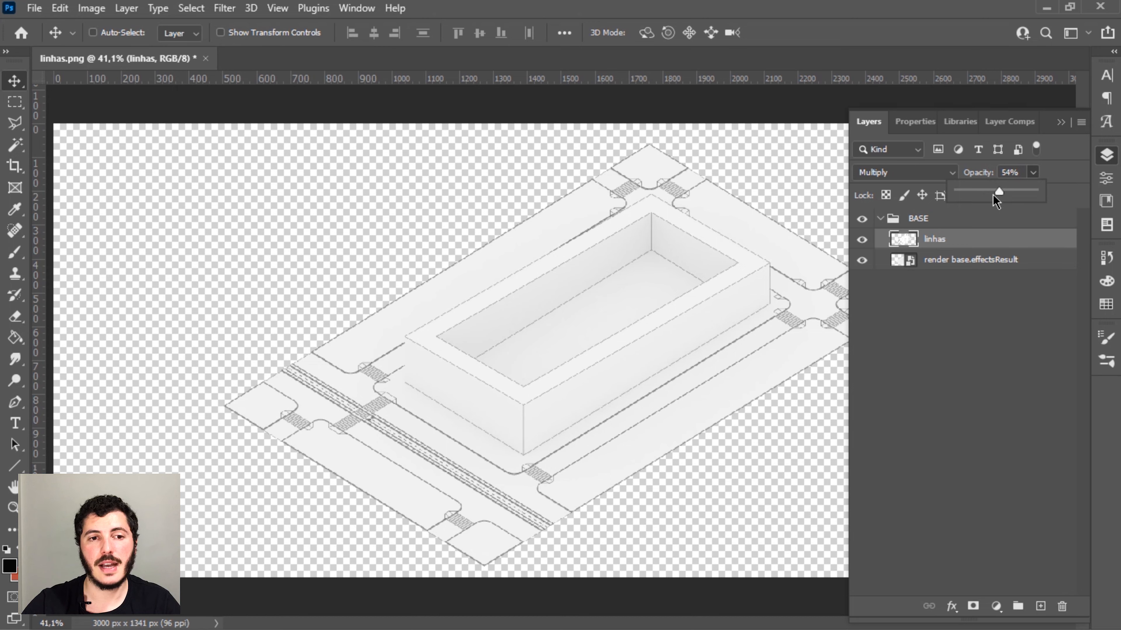
{"action": "left_click_drag", "start_coordinate": [985, 195], "coordinate": [982, 195]}
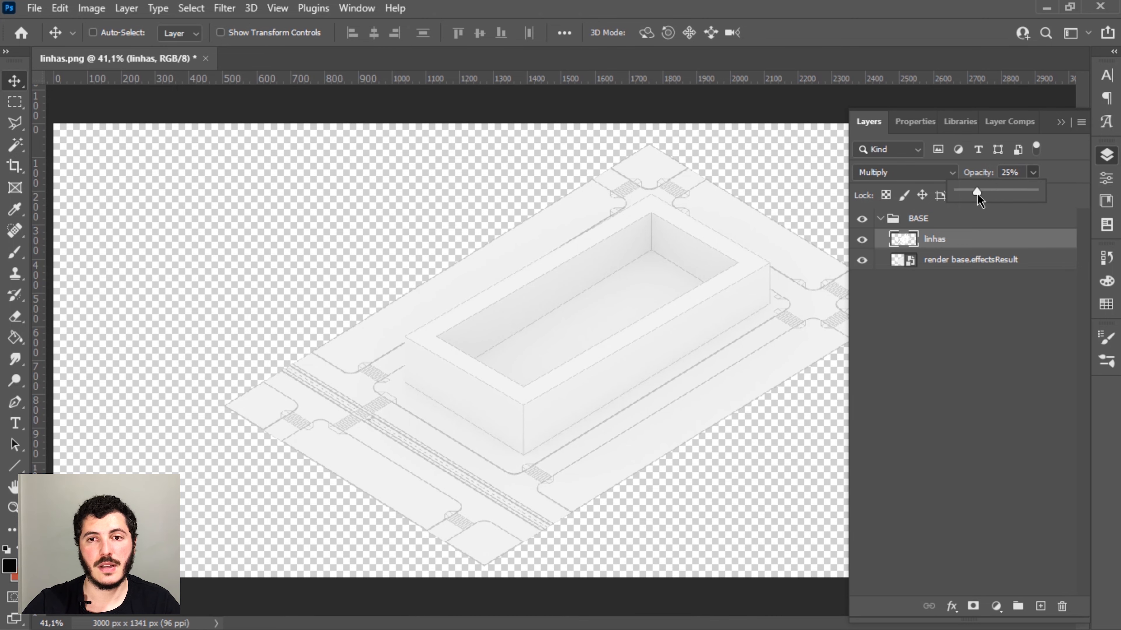
{"action": "left_click", "coordinate": [993, 376]}
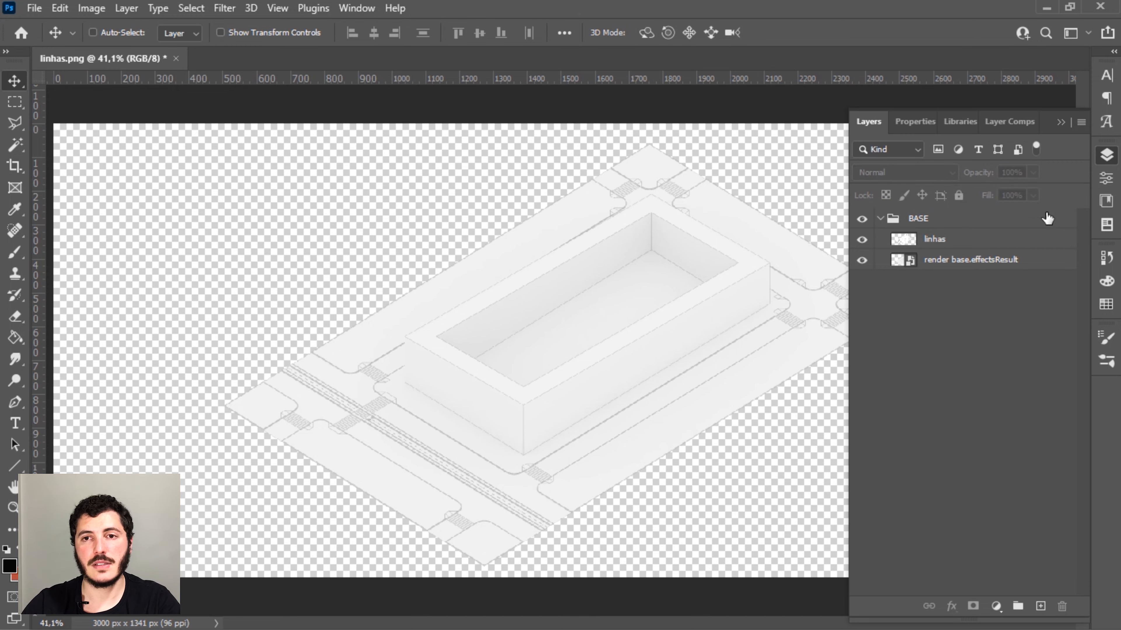
Examine the line work over the render shading up close along the building block, crosswalks and street edges.
{"action": "left_click", "coordinate": [1061, 123]}
{"action": "scroll", "coordinate": [838, 372], "scroll_direction": "up", "scroll_amount": 3, "text": "alt"}
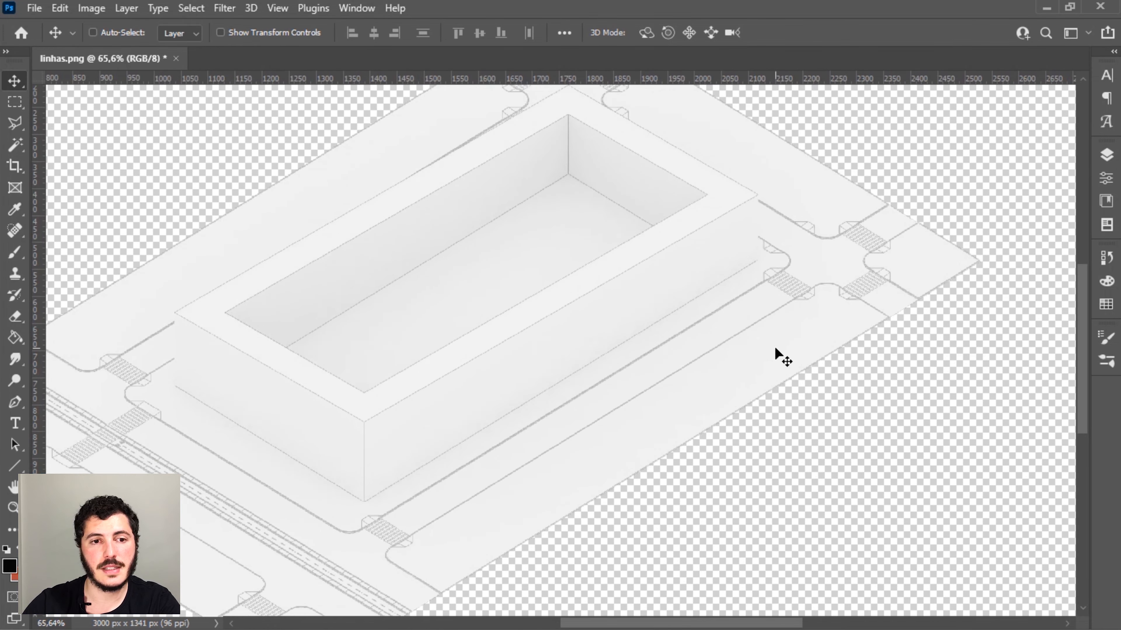
{"action": "scroll", "coordinate": [775, 349], "scroll_direction": "up", "scroll_amount": 1, "text": "alt"}
{"action": "left_click_drag", "start_coordinate": [330, 433], "coordinate": [577, 322]}
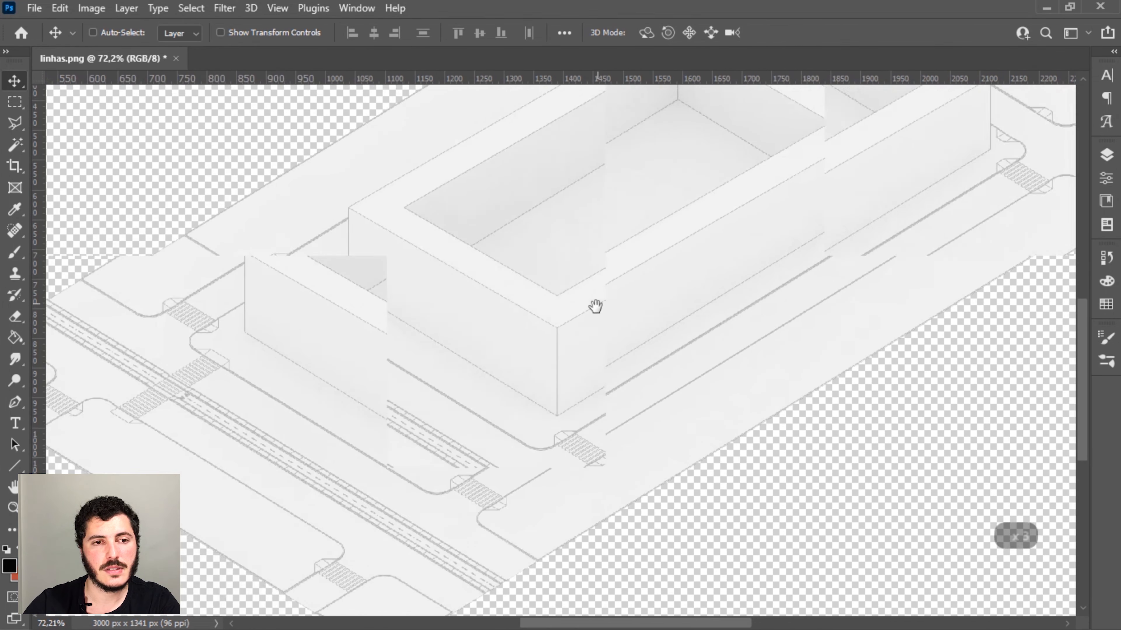
{"action": "scroll", "coordinate": [391, 318], "scroll_direction": "up", "scroll_amount": 6, "text": "alt"}
{"action": "scroll", "coordinate": [390, 317], "scroll_direction": "up", "scroll_amount": 6, "text": "alt"}
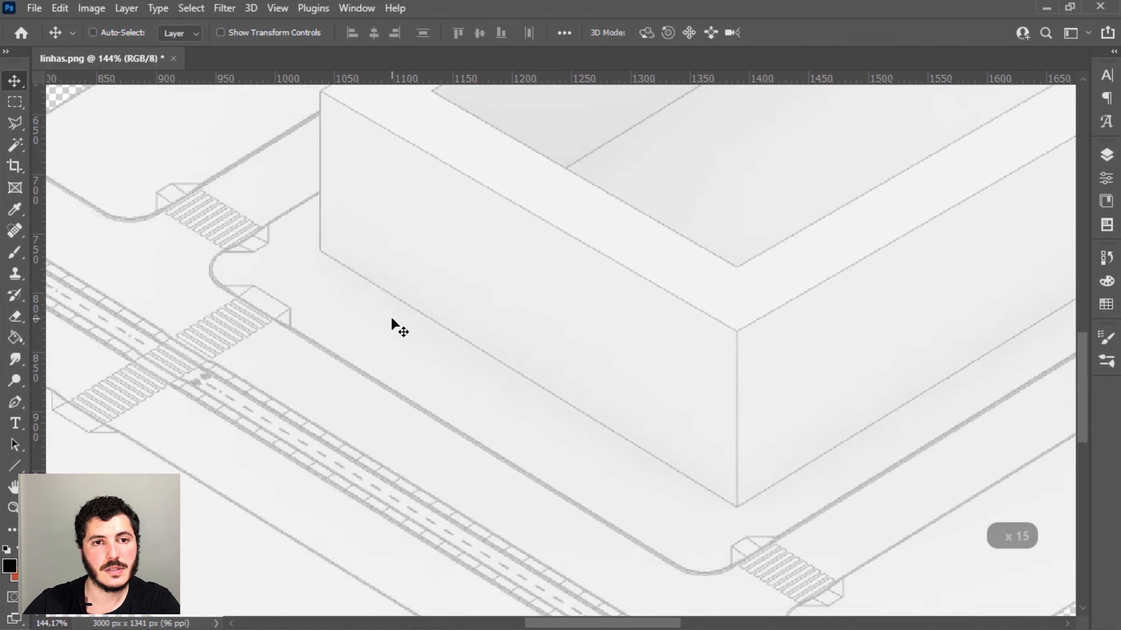
{"action": "left_click_drag", "start_coordinate": [422, 263], "coordinate": [746, 381]}
{"action": "left_click_drag", "start_coordinate": [583, 229], "coordinate": [686, 447]}
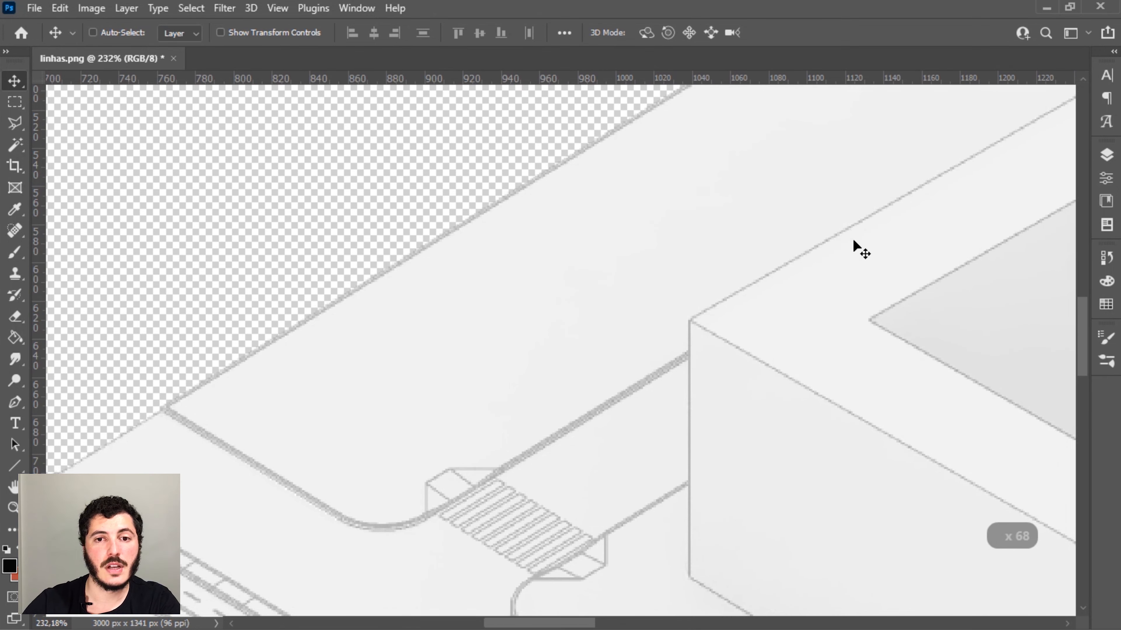
{"action": "left_click_drag", "start_coordinate": [856, 245], "coordinate": [611, 433]}
{"action": "scroll", "coordinate": [388, 321], "scroll_direction": "down", "scroll_amount": 5}
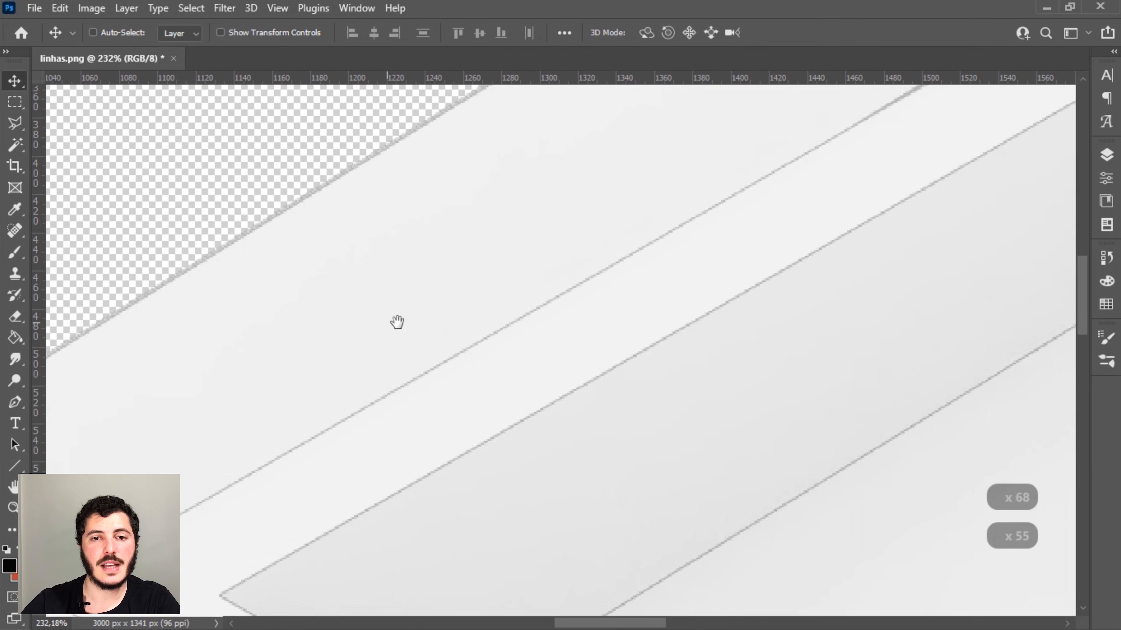
{"action": "scroll", "coordinate": [583, 301], "scroll_direction": "down", "scroll_amount": 3, "text": "alt"}
{"action": "key", "text": "ctrl+0"}
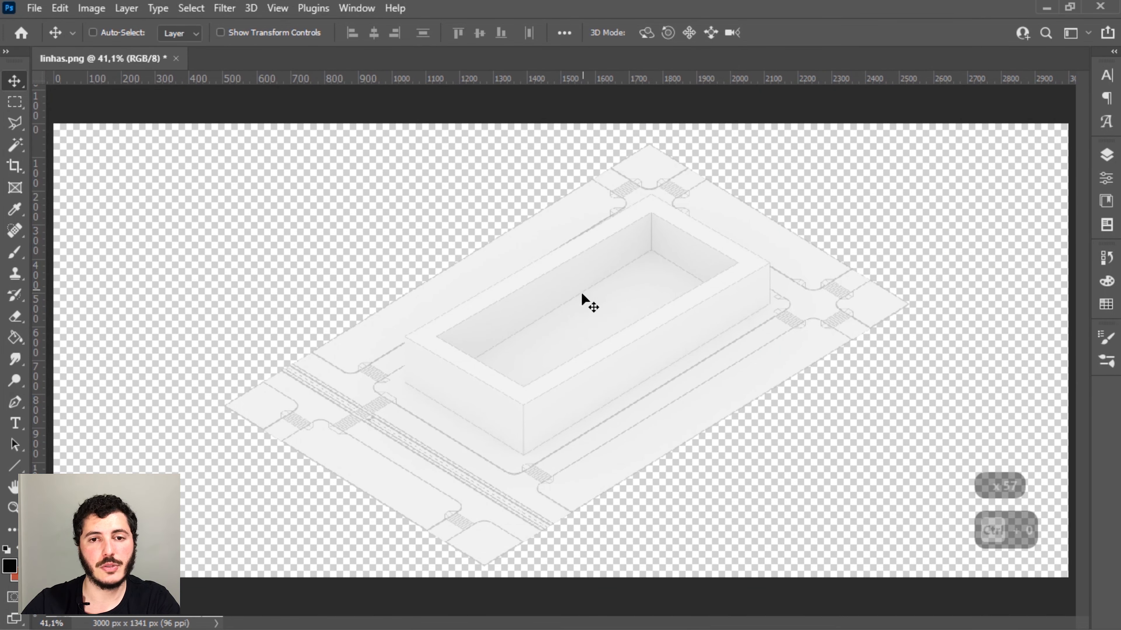
{"action": "scroll", "coordinate": [795, 355], "scroll_direction": "up", "scroll_amount": 3, "text": "alt"}
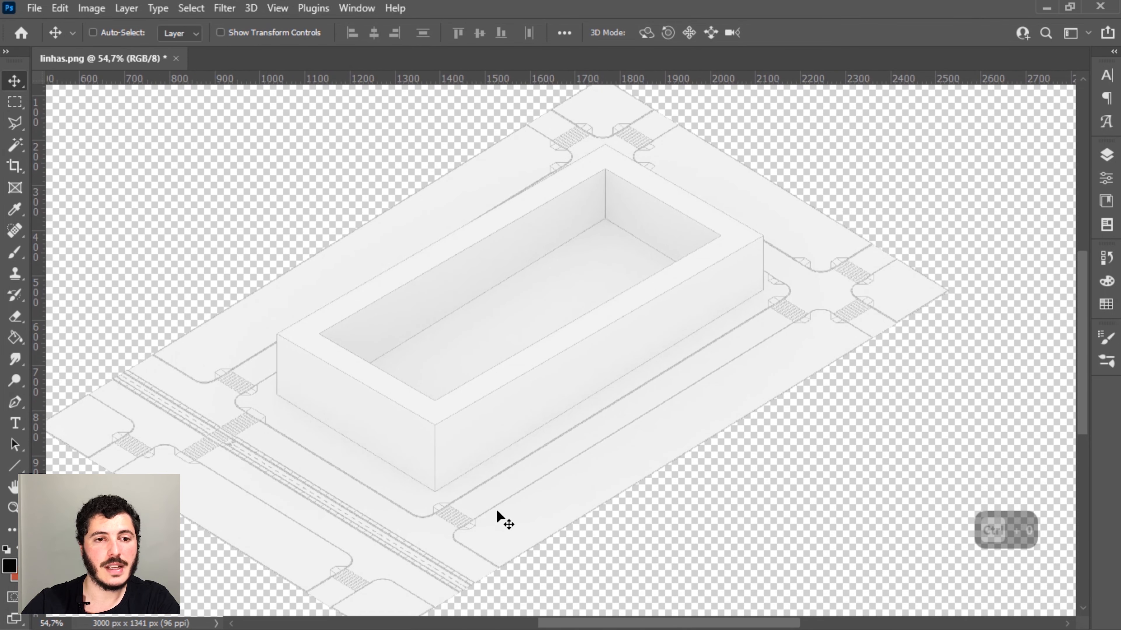
{"action": "left_click_drag", "start_coordinate": [511, 399], "coordinate": [631, 381]}
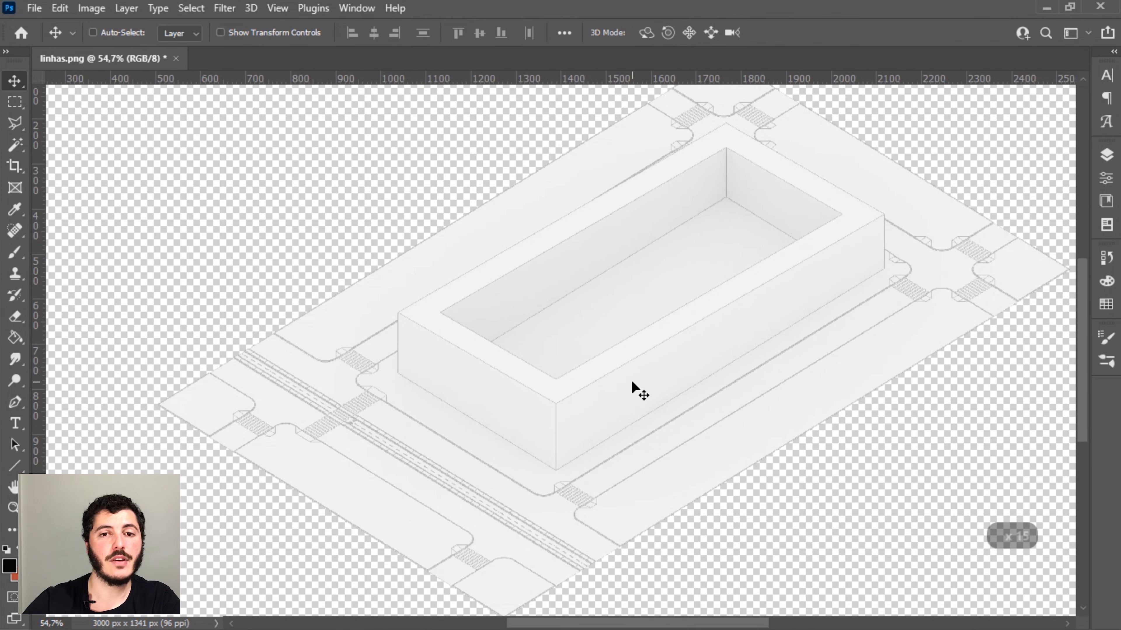
{"action": "key", "text": "ctrl+0"}
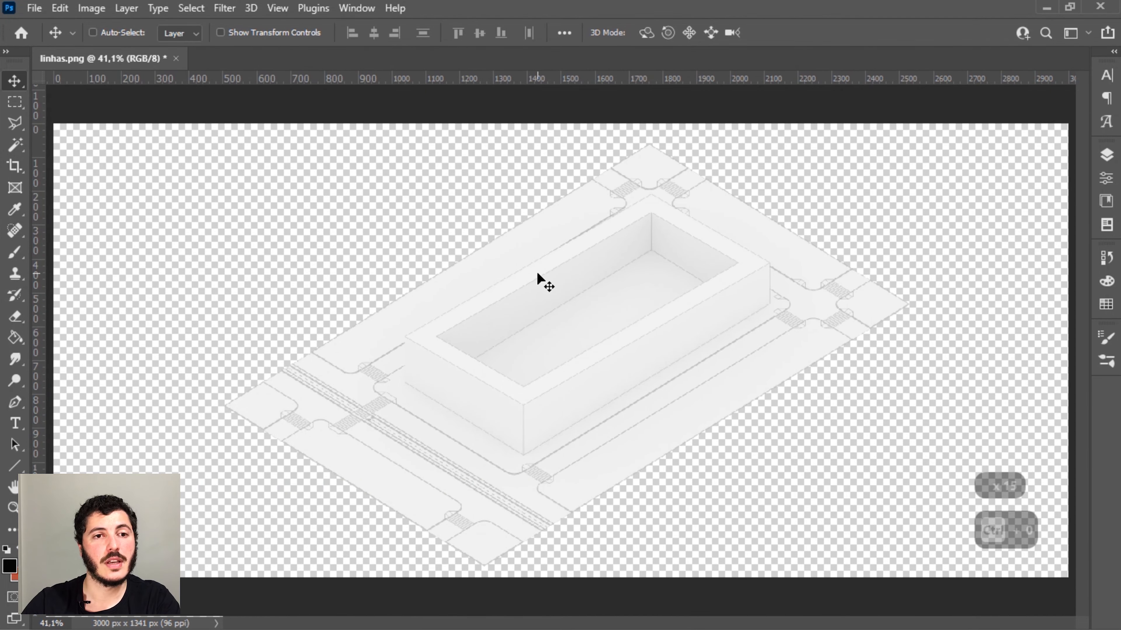
Open linhas.png from the 02. permeabilidade folder as a separate Photoshop document.
{"action": "key", "text": "alt+Tab"}
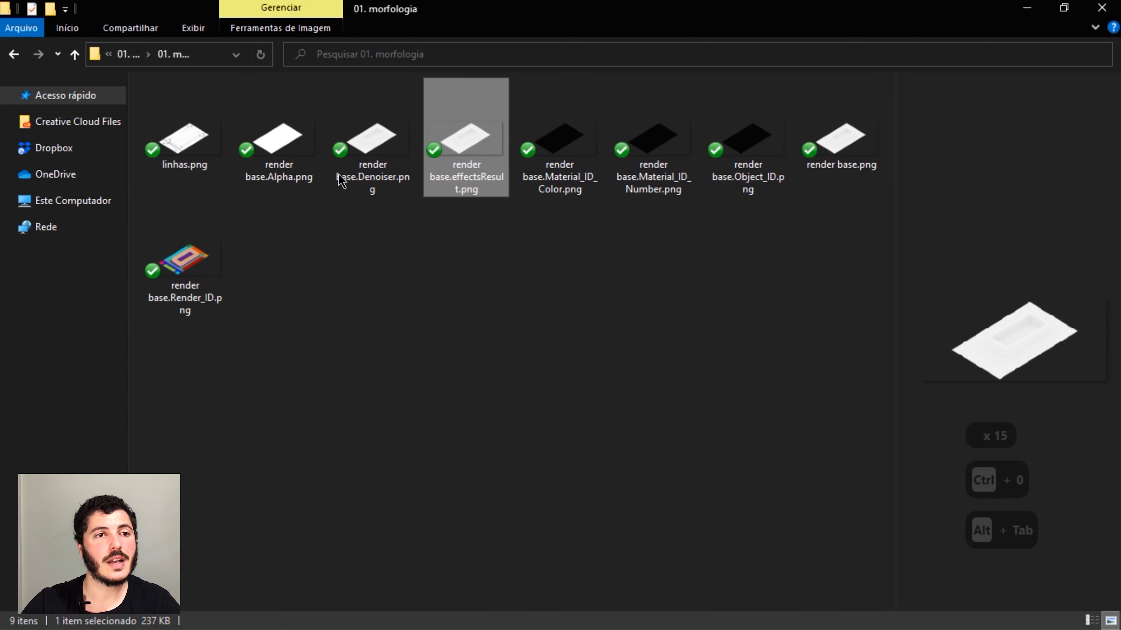
{"action": "left_click", "coordinate": [14, 54]}
{"action": "double_click", "coordinate": [197, 126]}
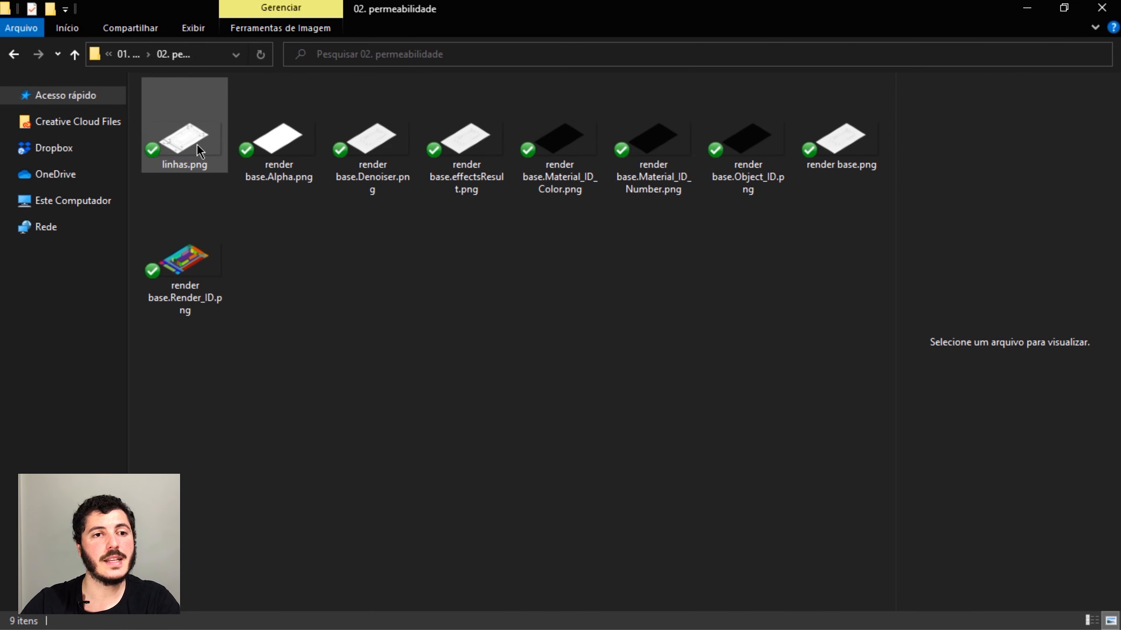
{"action": "left_click_drag", "start_coordinate": [187, 138], "coordinate": [237, 62]}
{"action": "key", "text": "alt+Tab"}
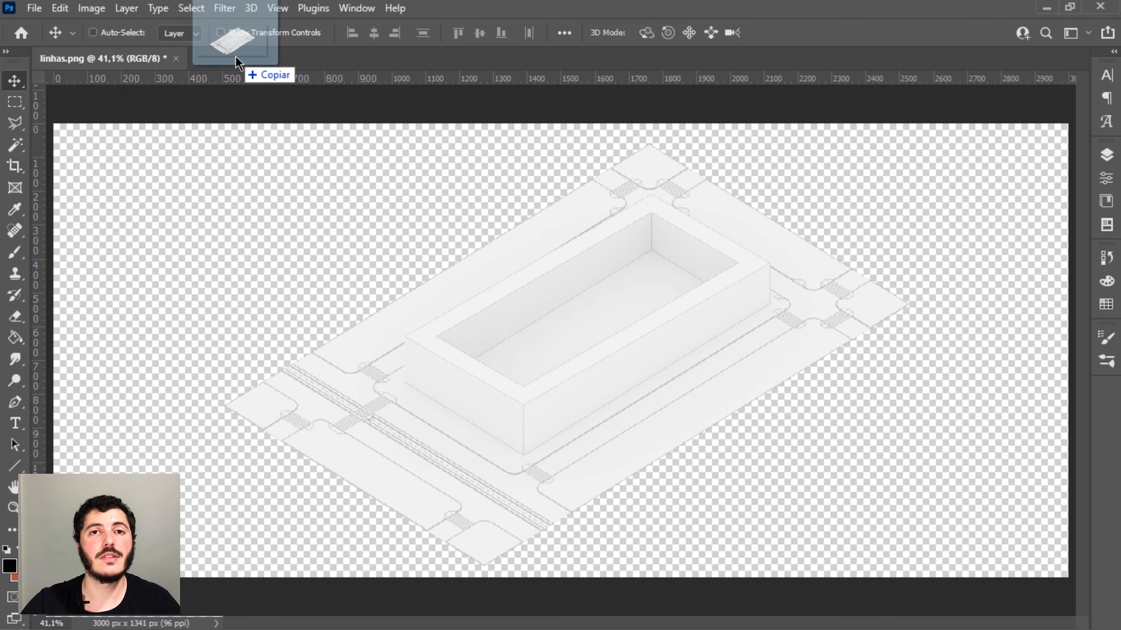
{"action": "left_click_drag", "start_coordinate": [237, 61], "coordinate": [238, 62]}
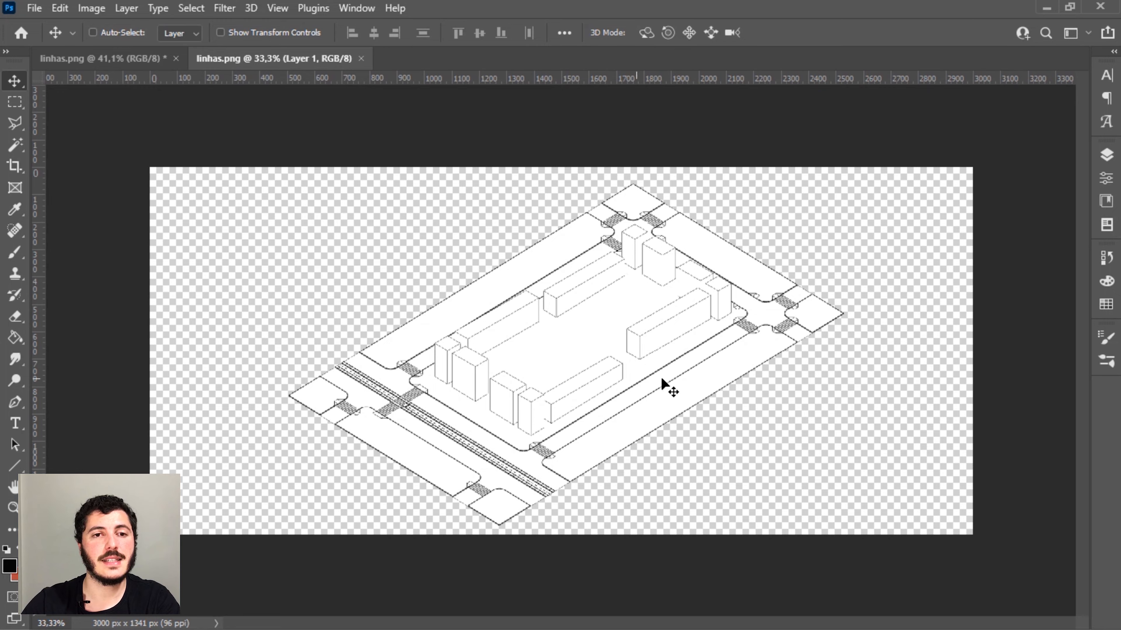
Place render base.effectsResult.png from the 02. permeabilidade folder into the second linhas.png document at its default size.
{"action": "key", "text": "alt+Tab"}
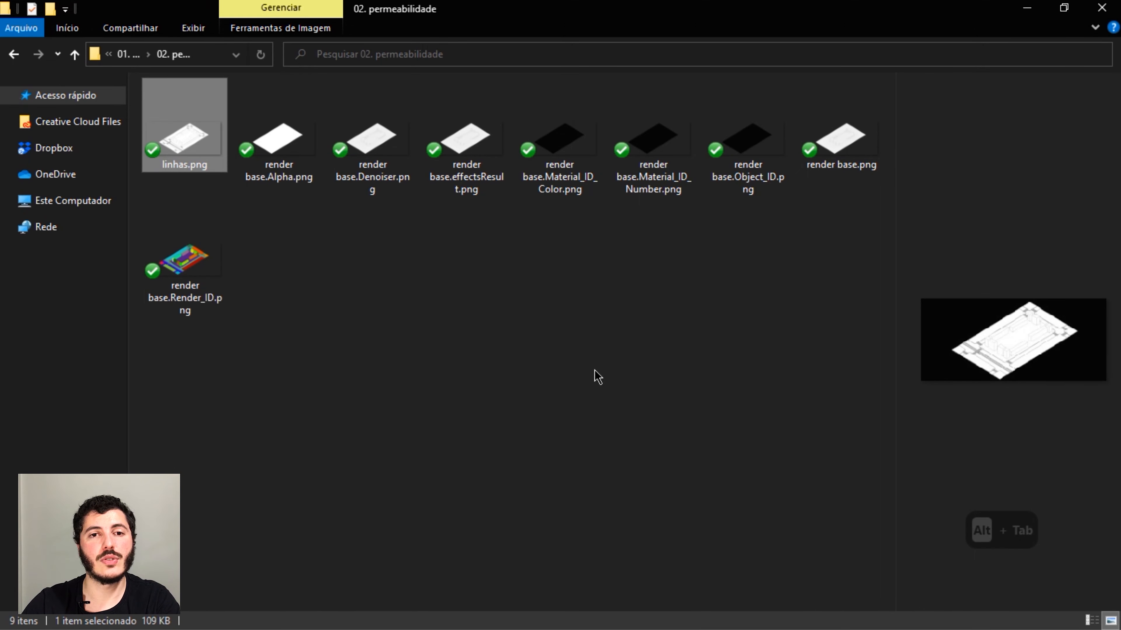
{"action": "left_click_drag", "start_coordinate": [466, 137], "coordinate": [573, 321]}
{"action": "key", "text": "alt+Tab"}
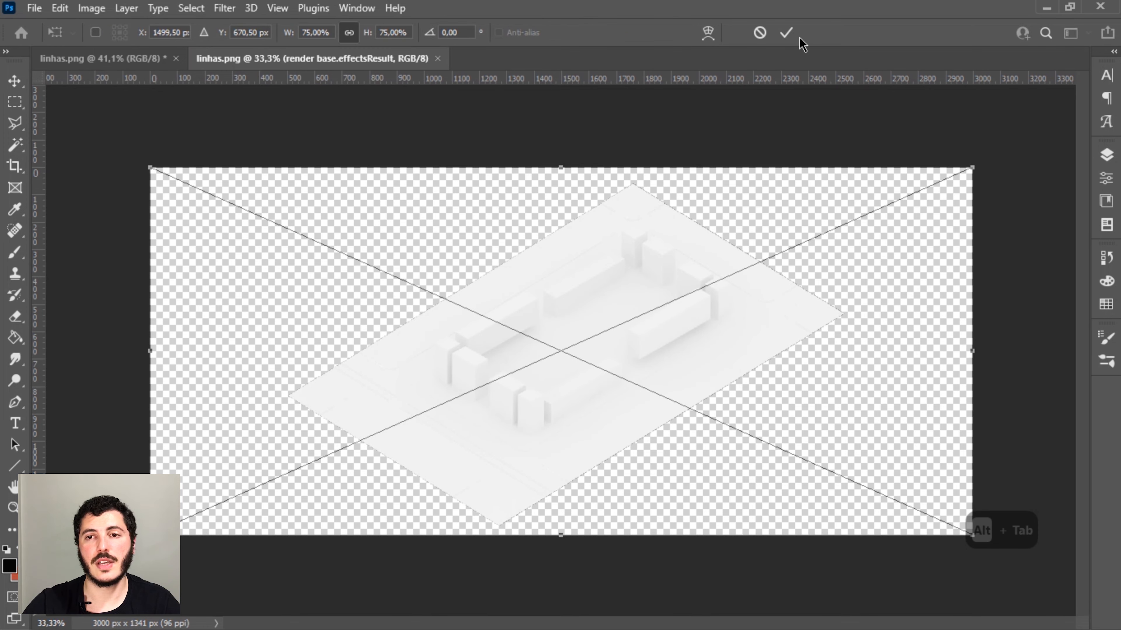
{"action": "left_click", "coordinate": [786, 32]}
Rename Layer 1 as linhas and move it above the render base.effectsResult layer.
{"action": "left_click", "coordinate": [1106, 155]}
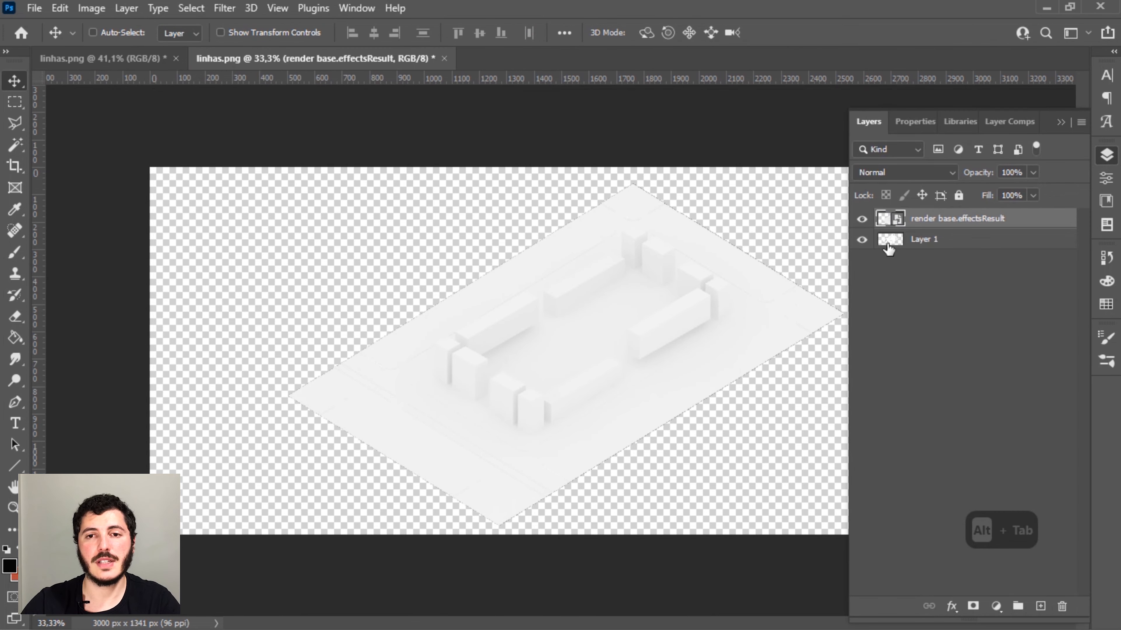
{"action": "double_click", "coordinate": [924, 238]}
{"action": "type", "text": "LINHA"}
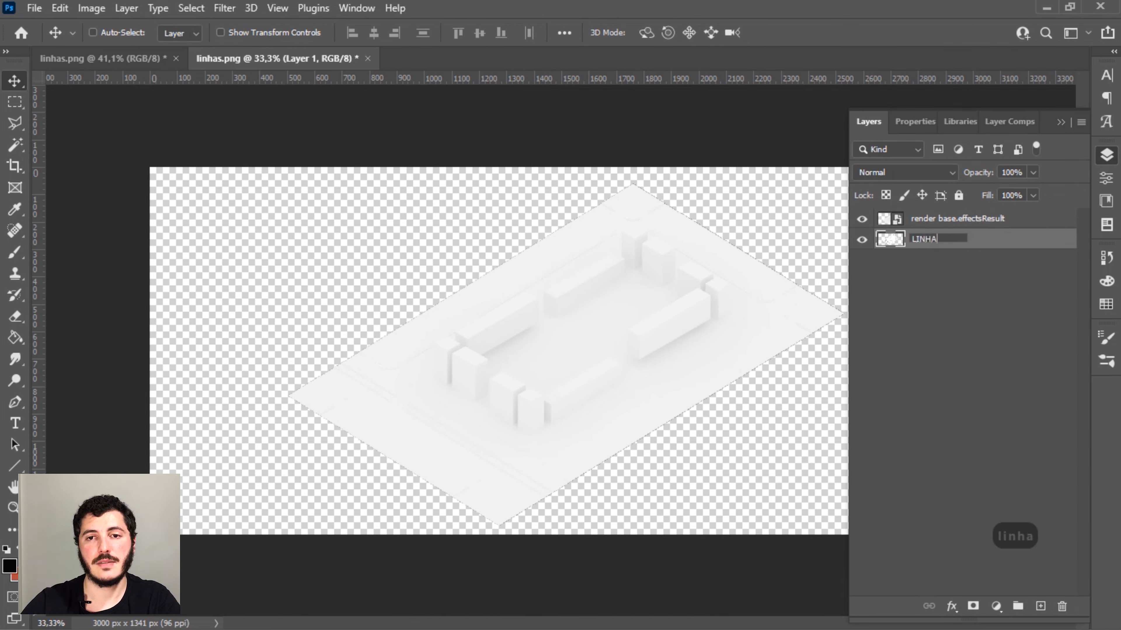
{"action": "type", "text": "S"}
{"action": "key", "text": "Return"}
{"action": "key", "text": "Caps_Lock"}
{"action": "double_click", "coordinate": [920, 238]}
{"action": "type", "text": "l"}
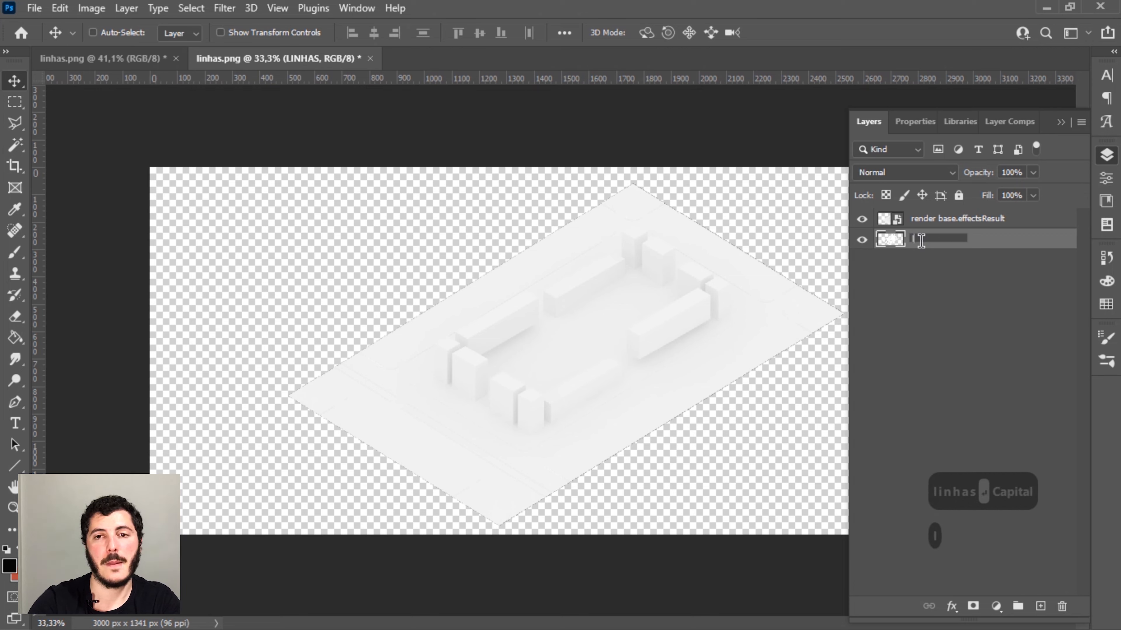
{"action": "type", "text": "inhas"}
{"action": "key", "text": "Return"}
{"action": "left_click_drag", "start_coordinate": [922, 246], "coordinate": [920, 219]}
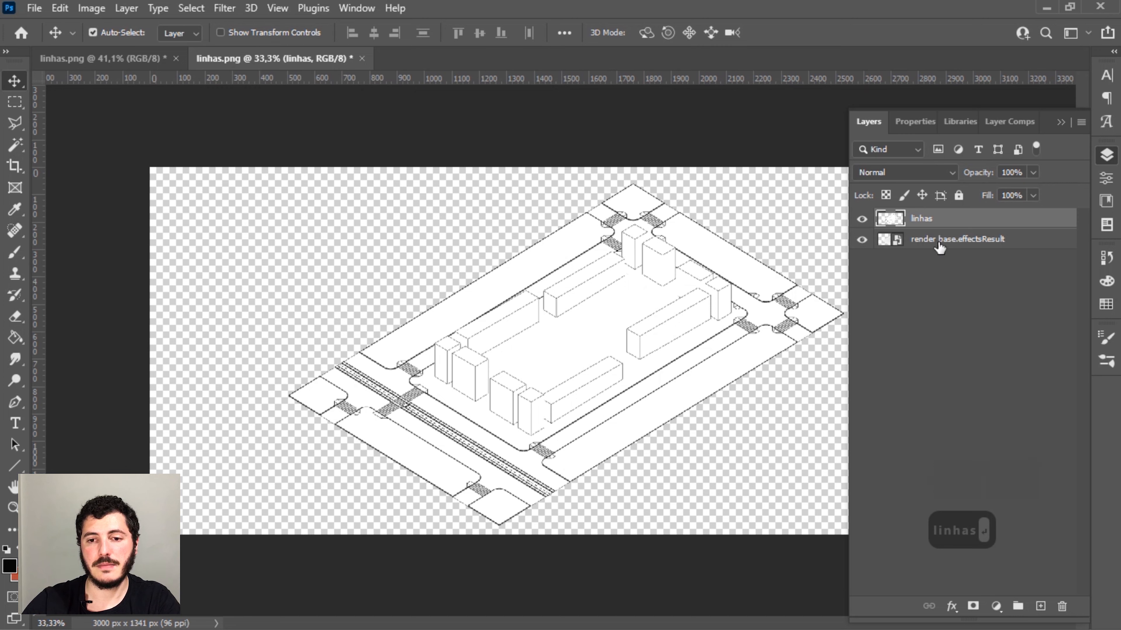
Group the linhas and render base.effectsResult layers and name the group BASE.
{"action": "left_click", "coordinate": [939, 247], "text": "shift"}
{"action": "left_click", "coordinate": [1018, 607]}
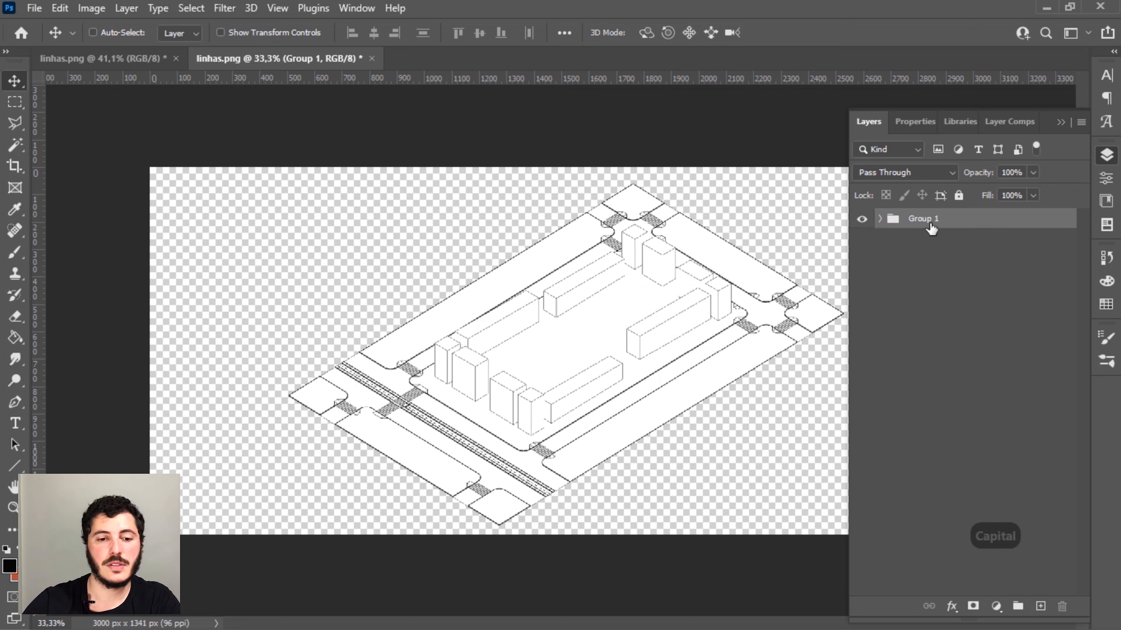
{"action": "double_click", "coordinate": [927, 220]}
{"action": "type", "text": "BASE"}
{"action": "key", "text": "Return"}
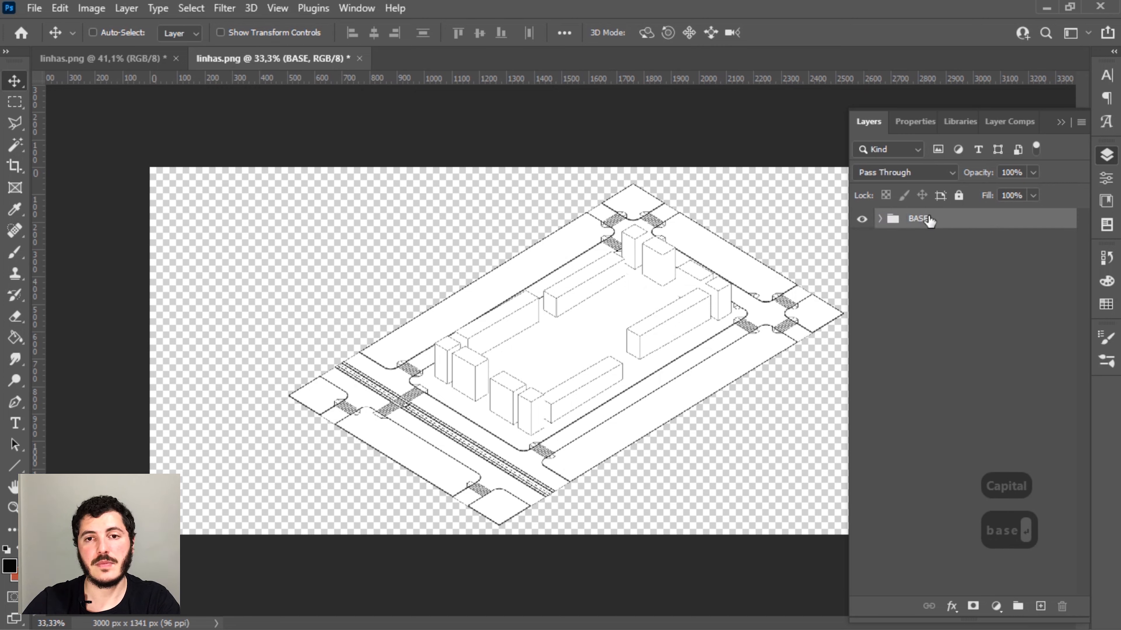
Set the blend mode of the linhas layer inside the BASE group to Multiply.
{"action": "left_click", "coordinate": [879, 219]}
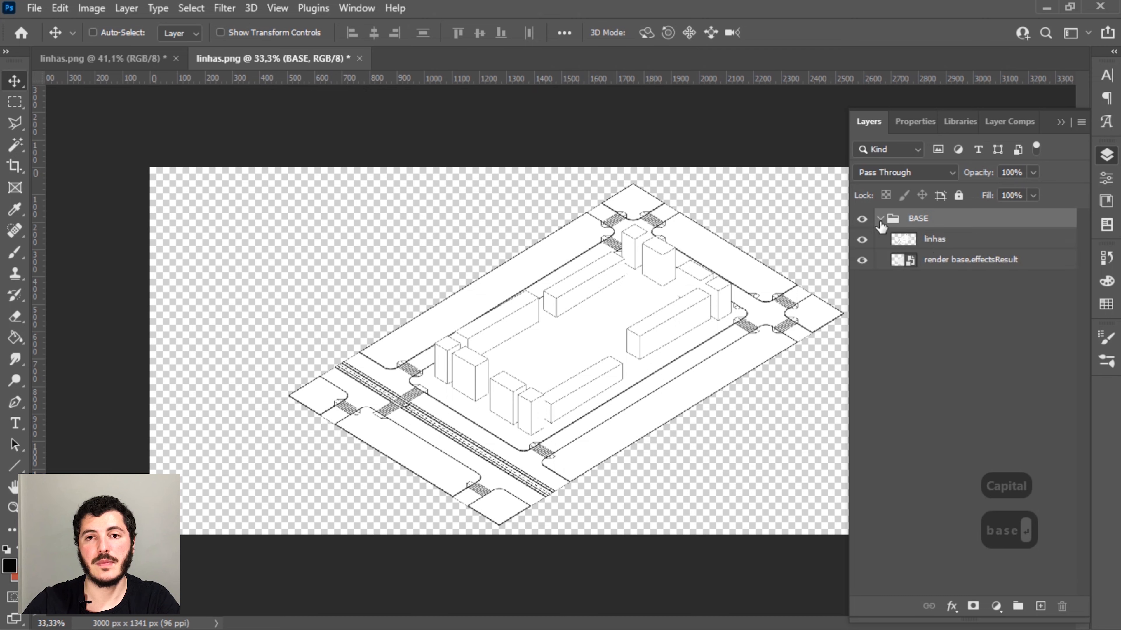
{"action": "left_click", "coordinate": [948, 244]}
{"action": "left_click", "coordinate": [878, 172]}
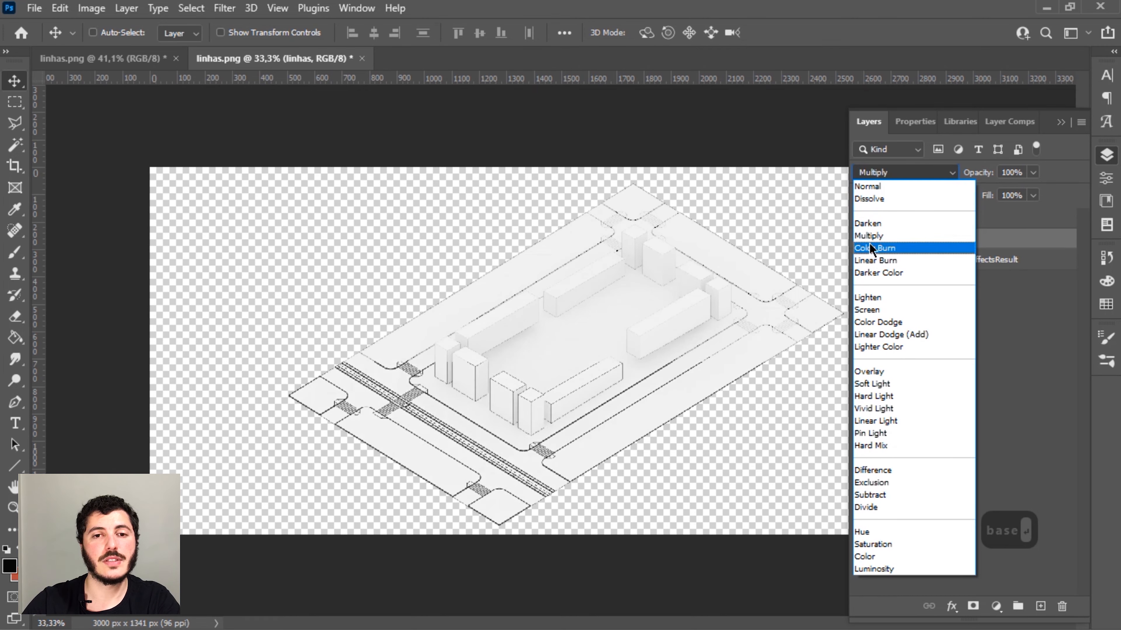
{"action": "left_click", "coordinate": [868, 236]}
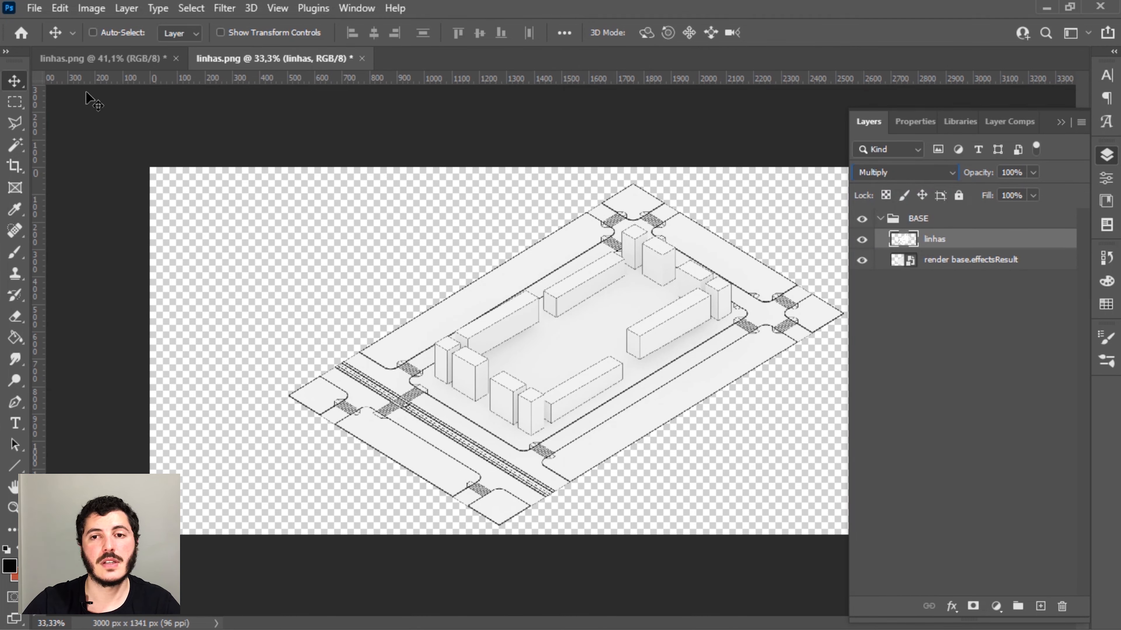
In the first linhas.png document, set the linhas layer's opacity to 20%.
{"action": "left_click", "coordinate": [101, 59]}
{"action": "left_click", "coordinate": [941, 247]}
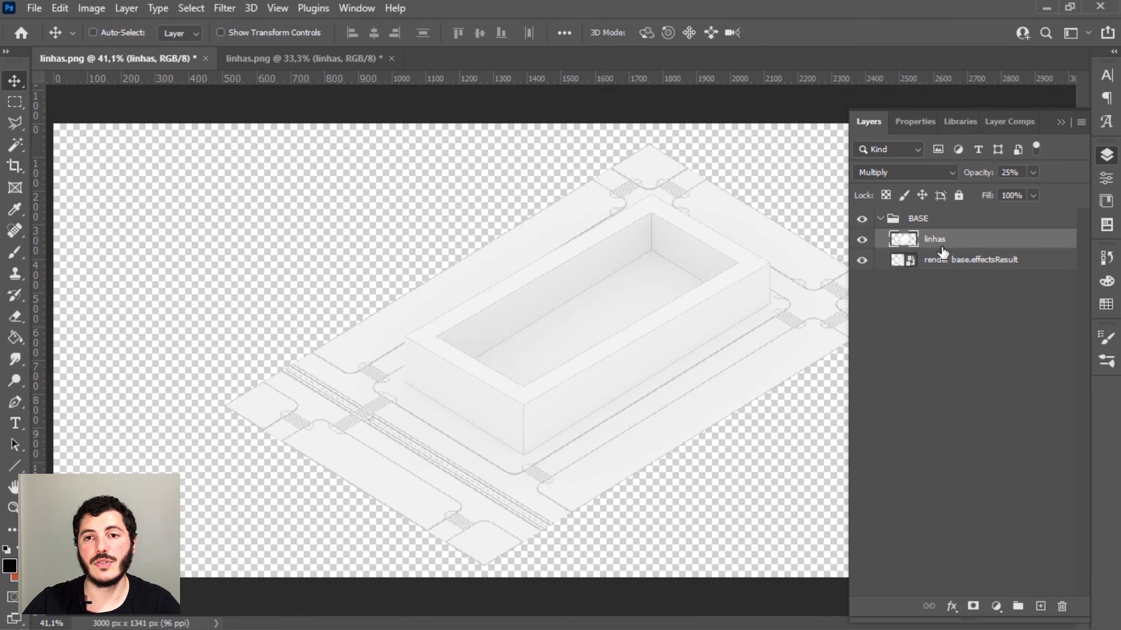
{"action": "left_click", "coordinate": [1013, 172]}
{"action": "type", "text": "20"}
{"action": "key", "text": "Return"}
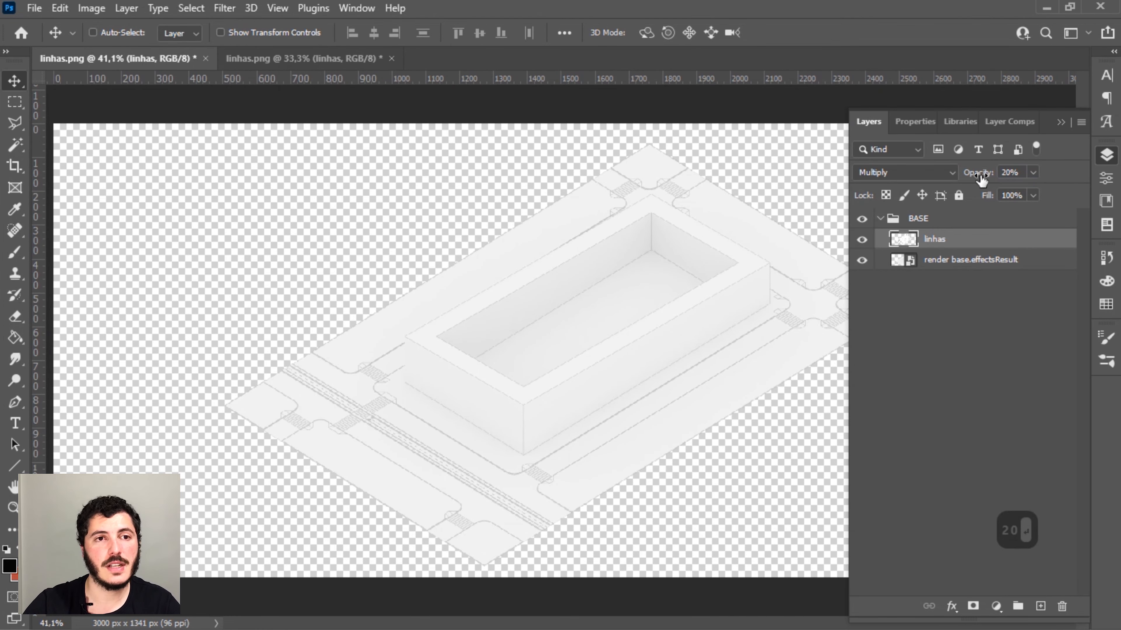
In the second linhas.png document, set the linhas layer's opacity to 20% and fit the image to the window.
{"action": "left_click", "coordinate": [265, 58]}
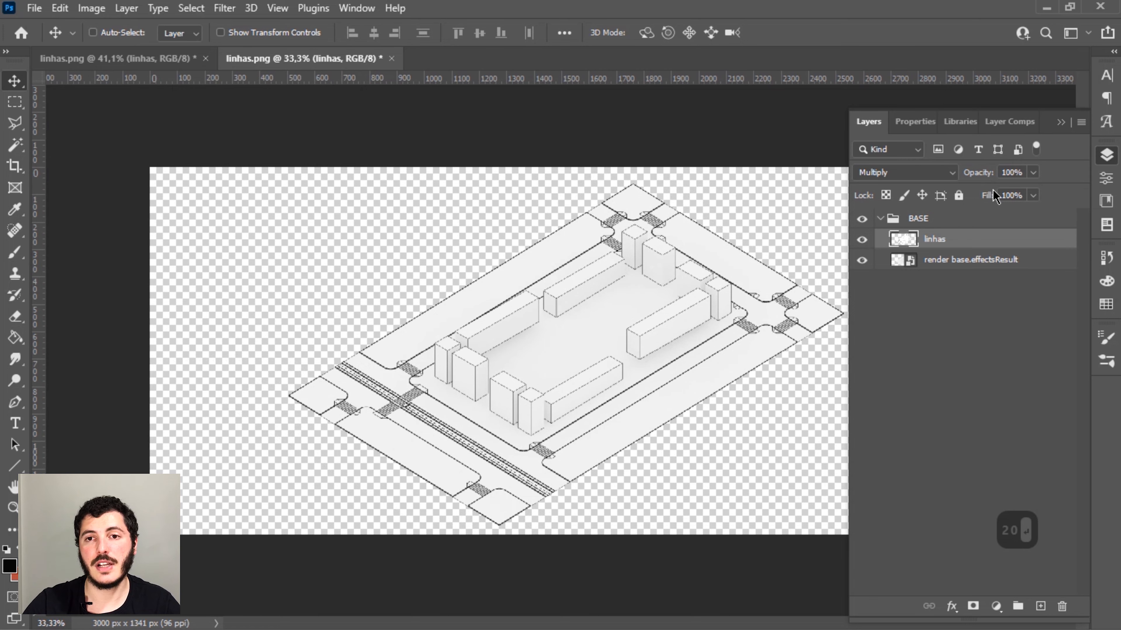
{"action": "left_click", "coordinate": [1021, 173]}
{"action": "type", "text": "20"}
{"action": "key", "text": "Return"}
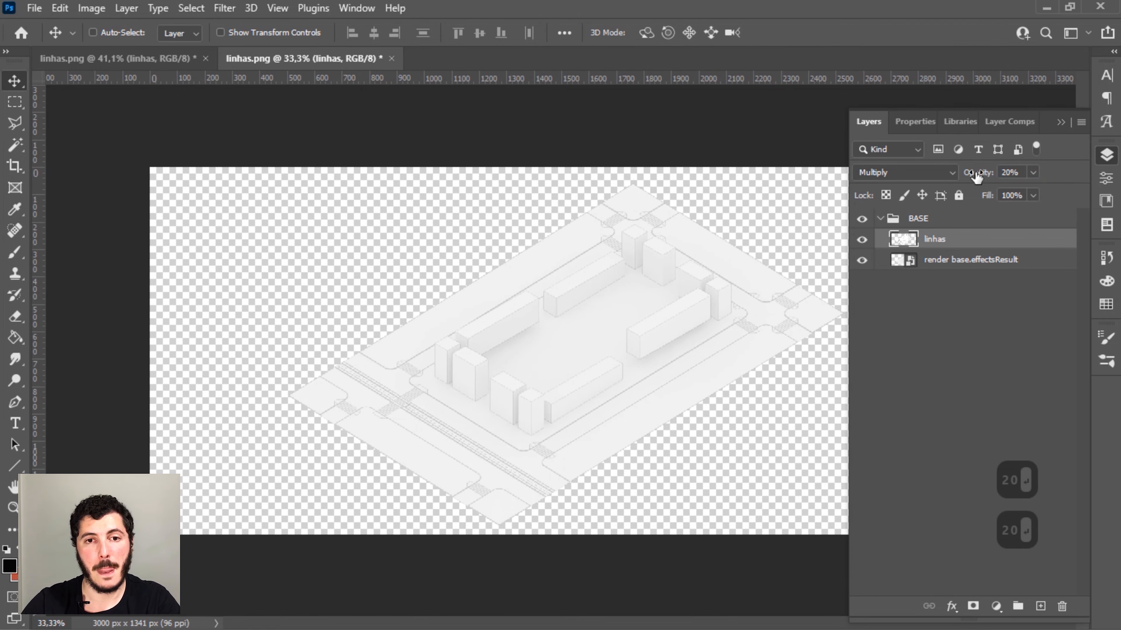
{"action": "left_click", "coordinate": [960, 376]}
{"action": "key", "text": "ctrl+0"}
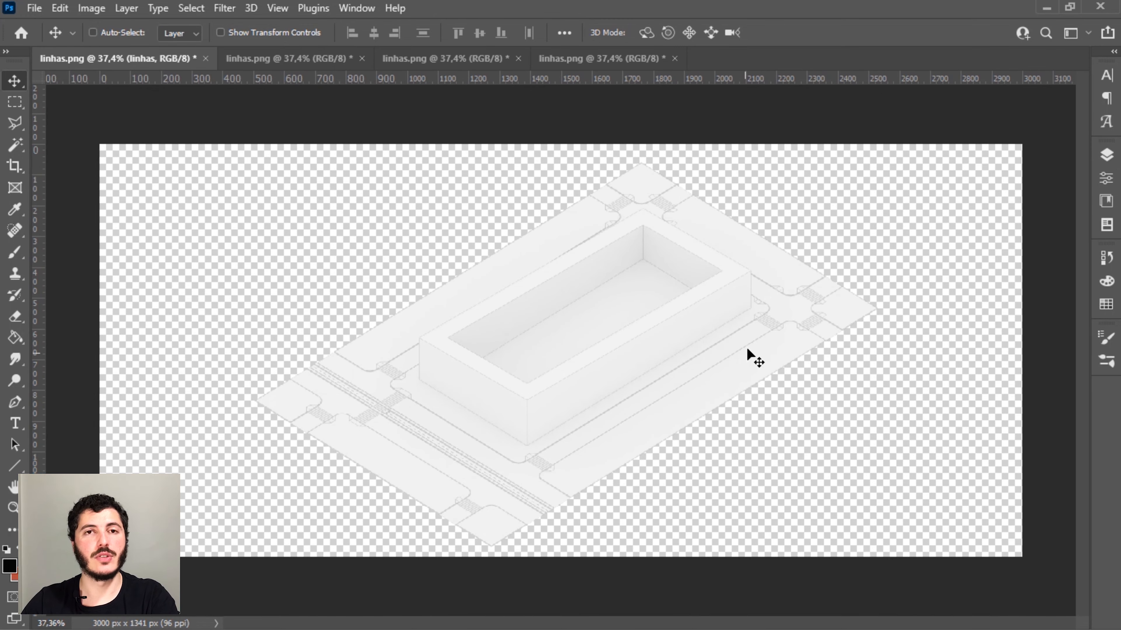
Compare the combined base images across the four open linhas.png documents, ending on the first one.
{"action": "key", "text": "ctrl+Tab"}
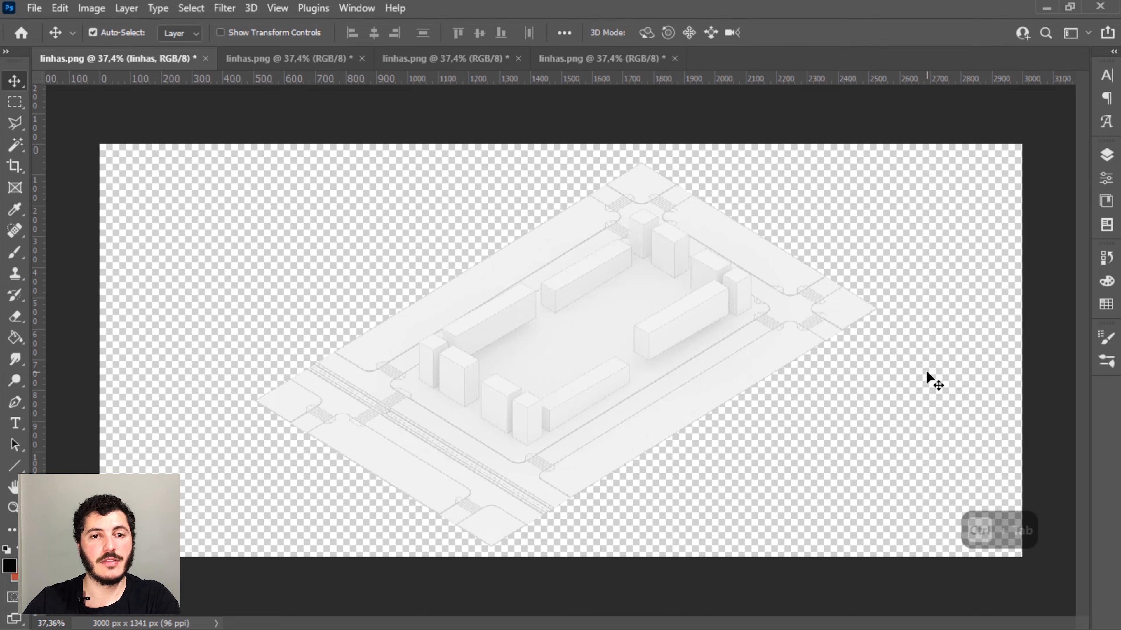
{"action": "key", "text": "ctrl+Tab"}
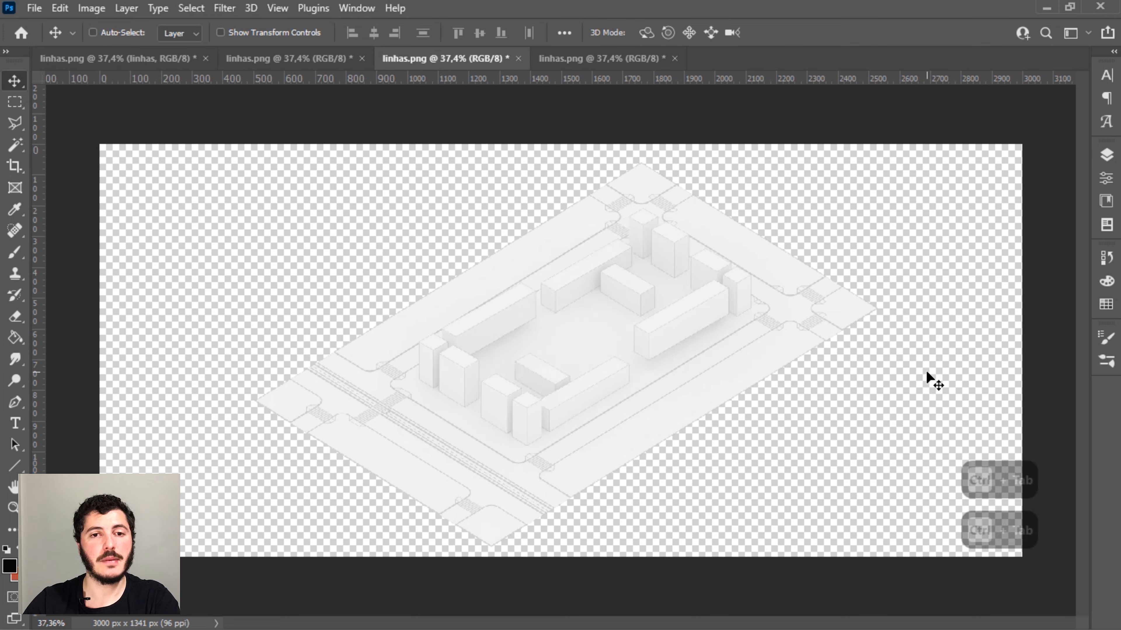
{"action": "key", "text": "ctrl+Tab"}
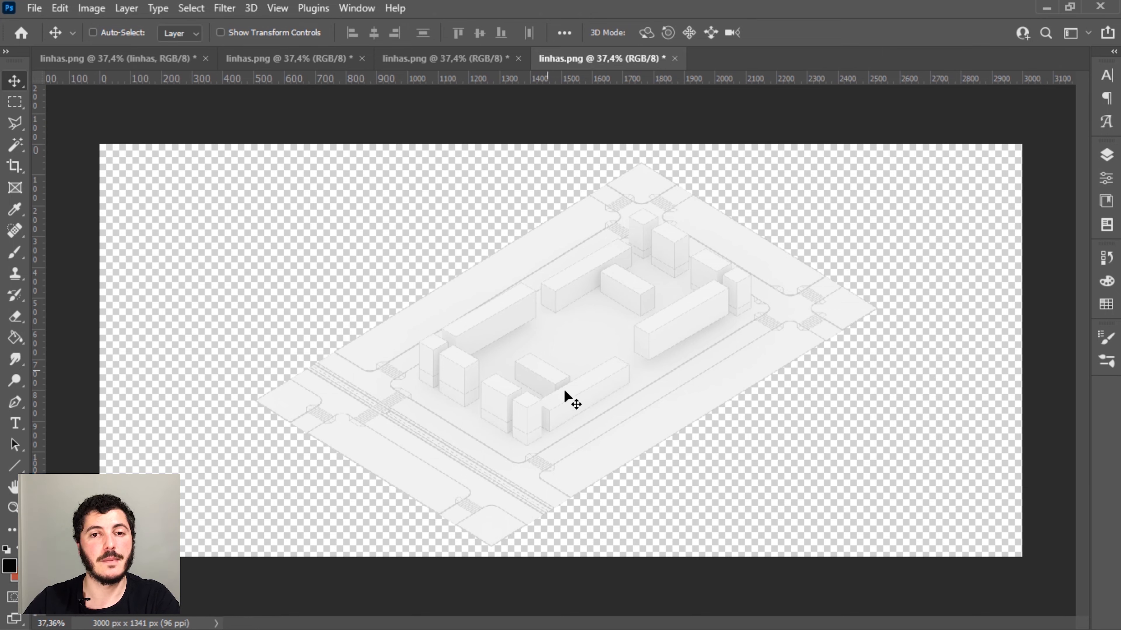
{"action": "key", "text": "ctrl+Tab"}
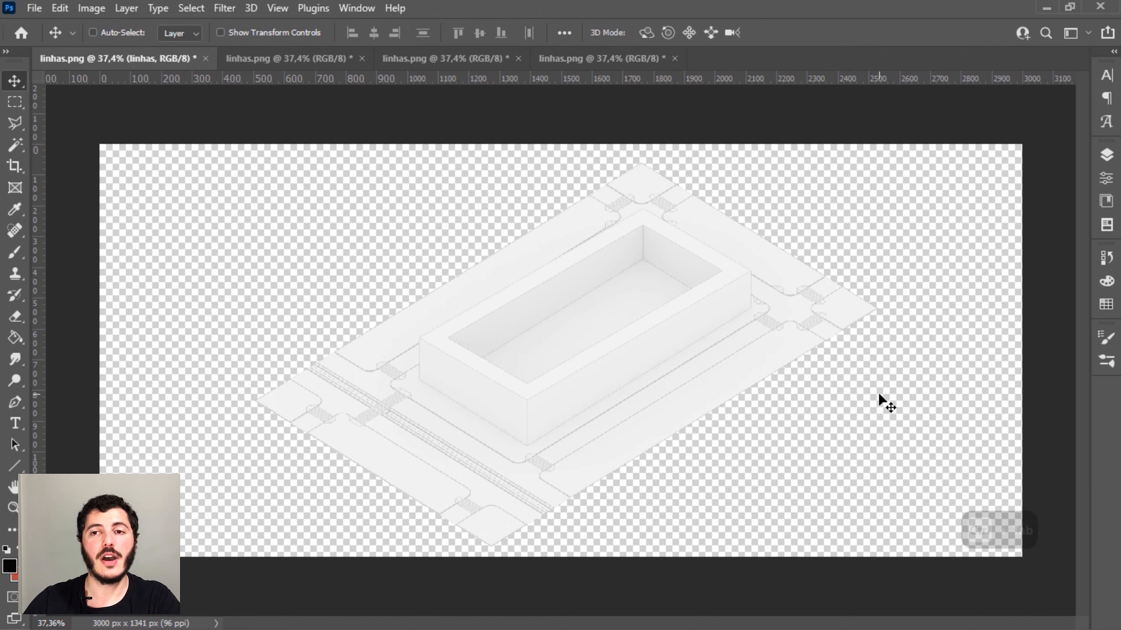
Create a new layer group named CAMADA DE AJUSTE above the BASE group in the first document.
{"action": "left_click", "coordinate": [1109, 161]}
{"action": "left_click", "coordinate": [924, 220]}
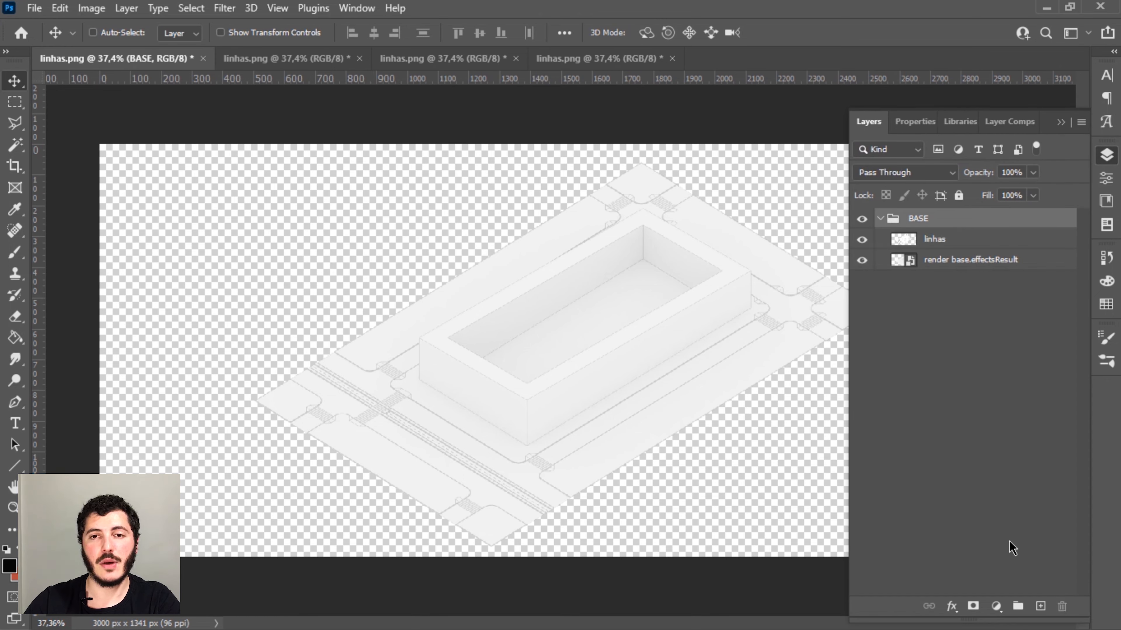
{"action": "left_click", "coordinate": [1018, 606]}
{"action": "double_click", "coordinate": [927, 217]}
{"action": "type", "text": "ca"}
{"action": "key", "text": "BackSpace"}
{"action": "key", "text": "BackSpace"}
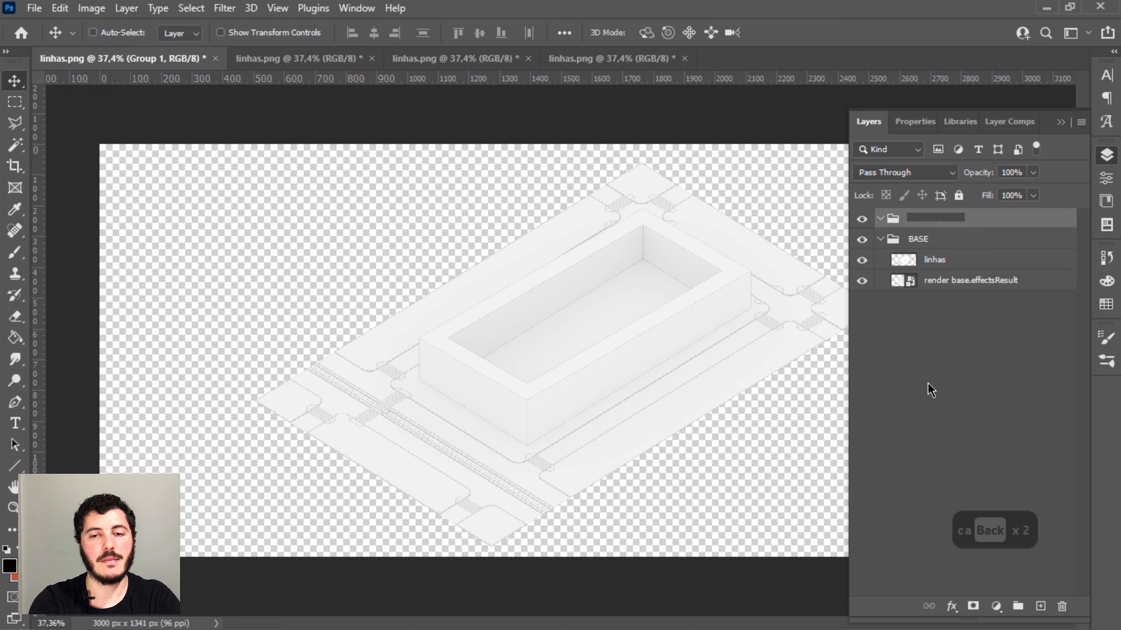
{"action": "type", "text": "CAMADA DE AJUSTE"}
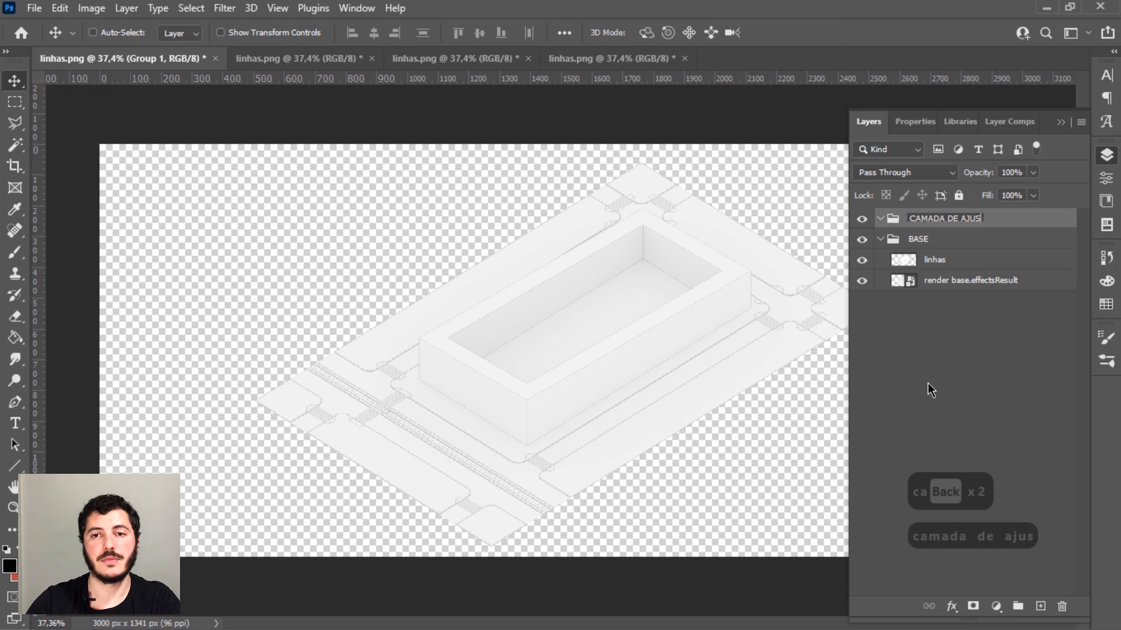
{"action": "key", "text": "Return"}
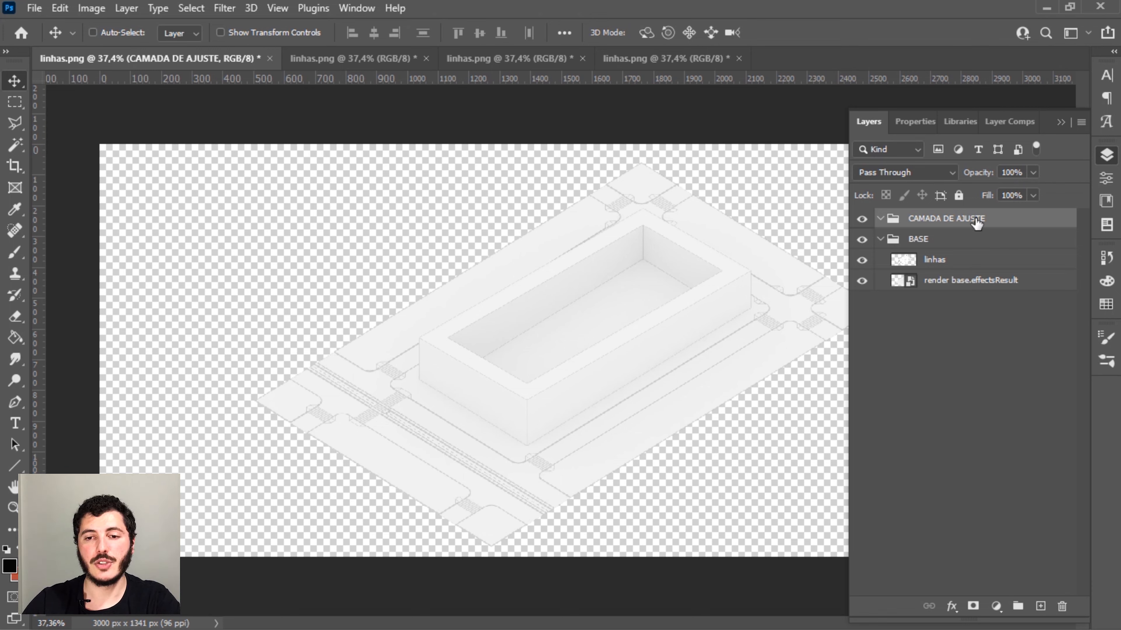
Add a Levels adjustment layer in the CAMADA DE AJUSTE group with input levels 65, 0,86 and 240.
{"action": "left_click", "coordinate": [996, 606]}
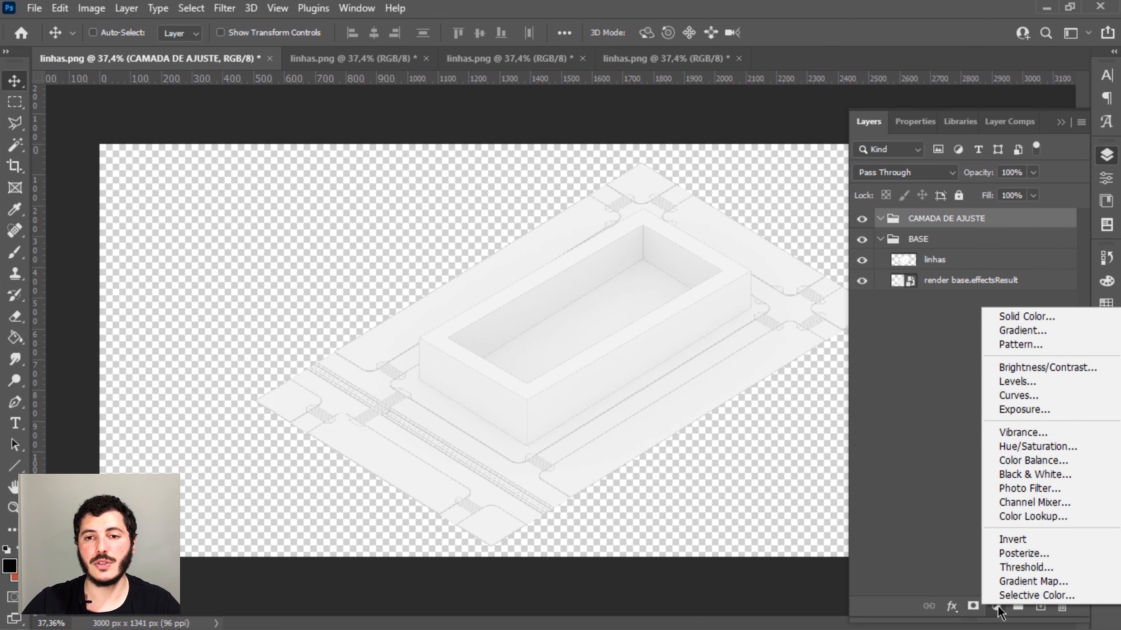
{"action": "left_click", "coordinate": [1018, 383]}
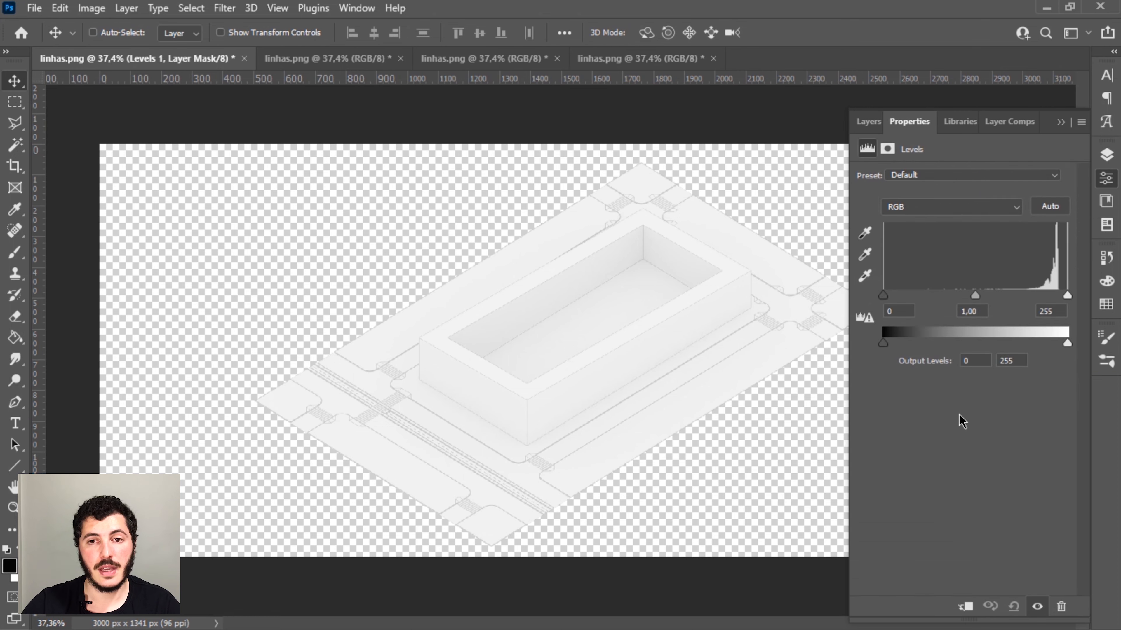
{"action": "left_click_drag", "start_coordinate": [884, 299], "coordinate": [929, 304]}
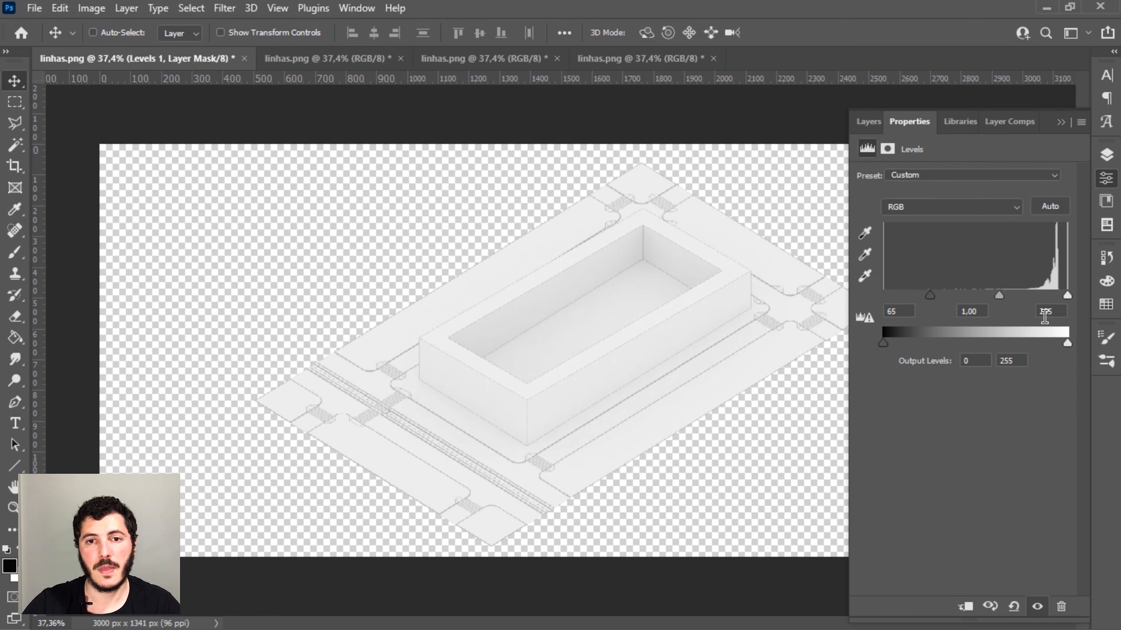
{"action": "left_click_drag", "start_coordinate": [1064, 298], "coordinate": [1059, 301]}
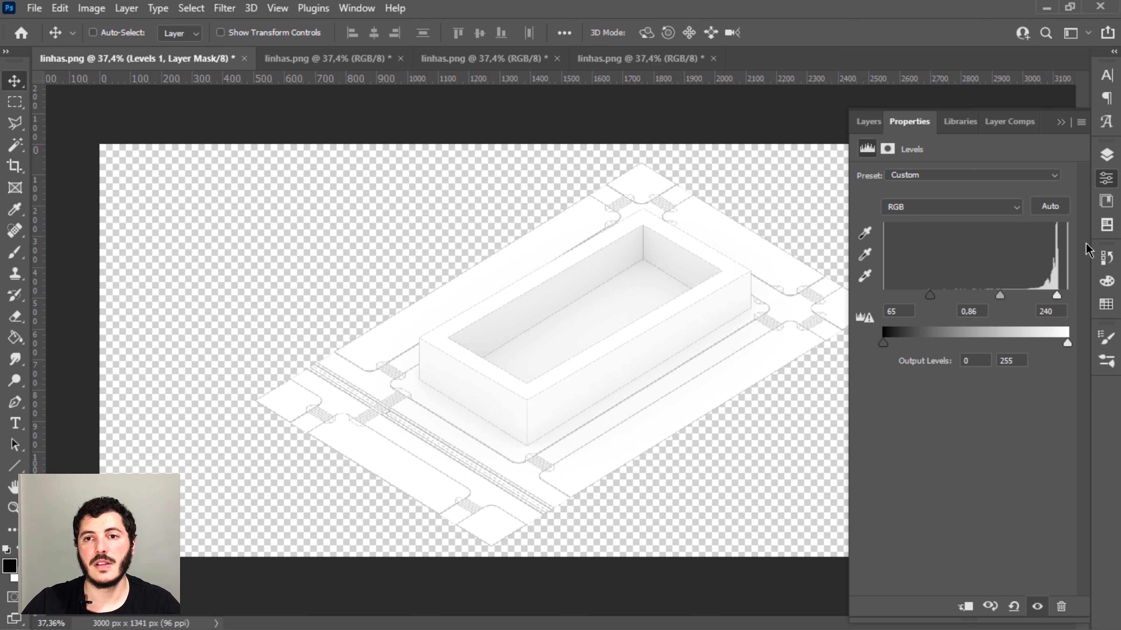
Add a Hue/Saturation adjustment layer above Levels 1 with Saturation -71 and Lightness -2.
{"action": "left_click", "coordinate": [1102, 160]}
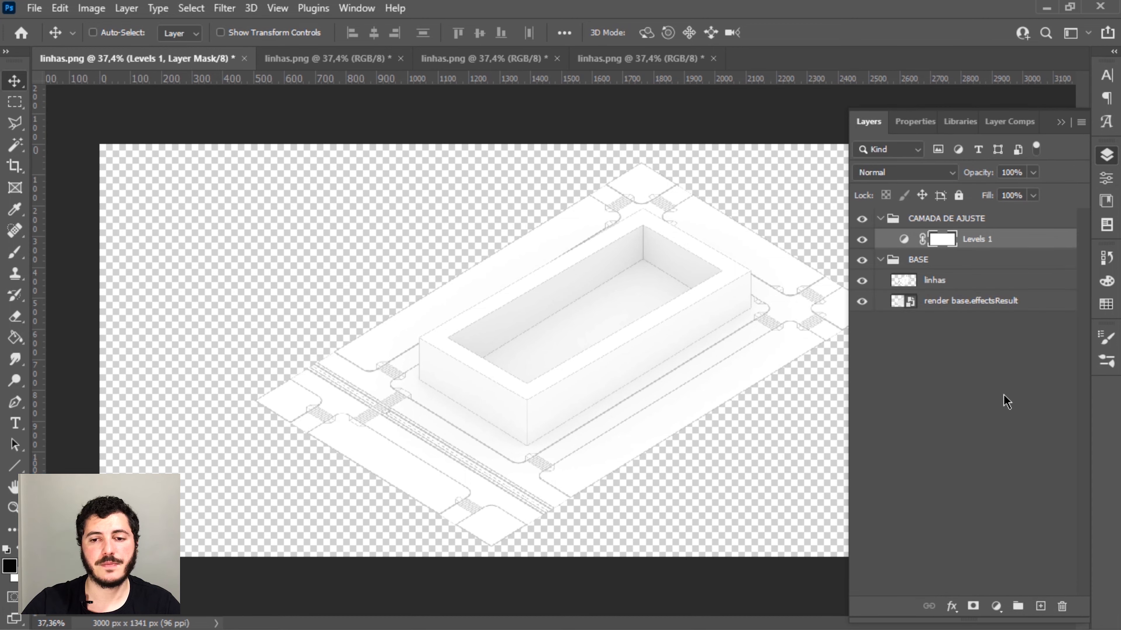
{"action": "left_click", "coordinate": [996, 606]}
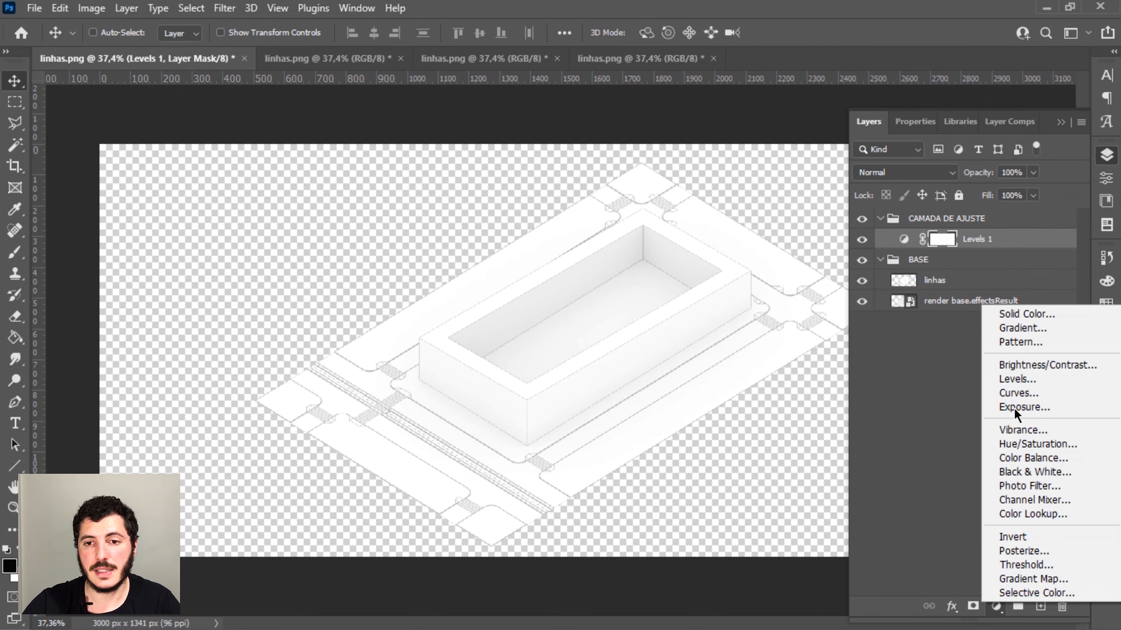
{"action": "left_click", "coordinate": [1011, 447]}
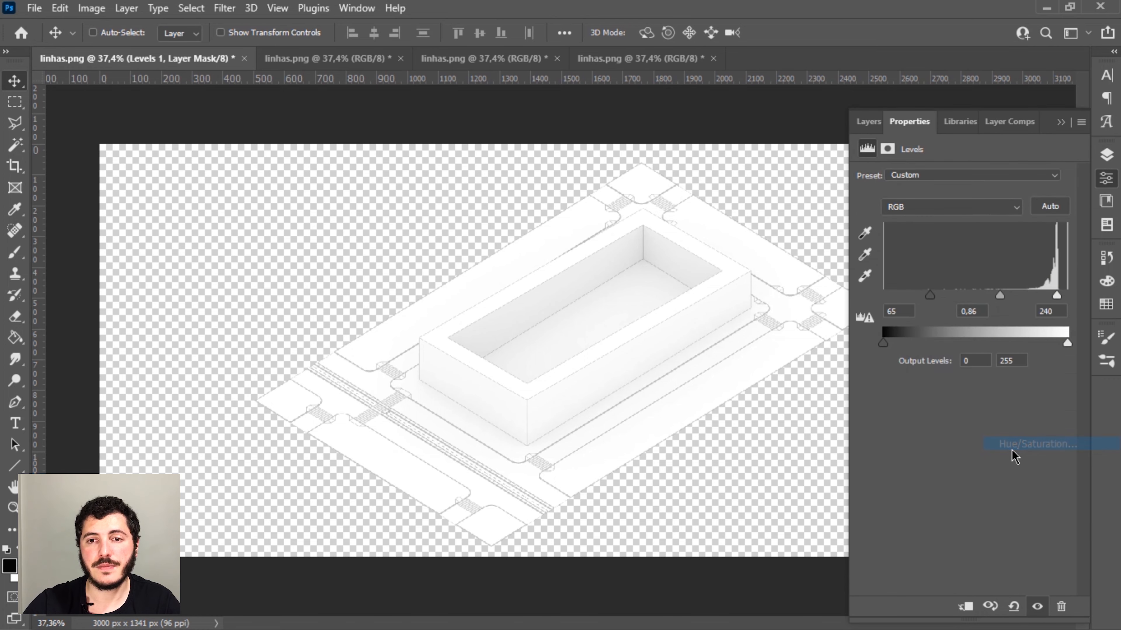
{"action": "left_click_drag", "start_coordinate": [962, 271], "coordinate": [1017, 273]}
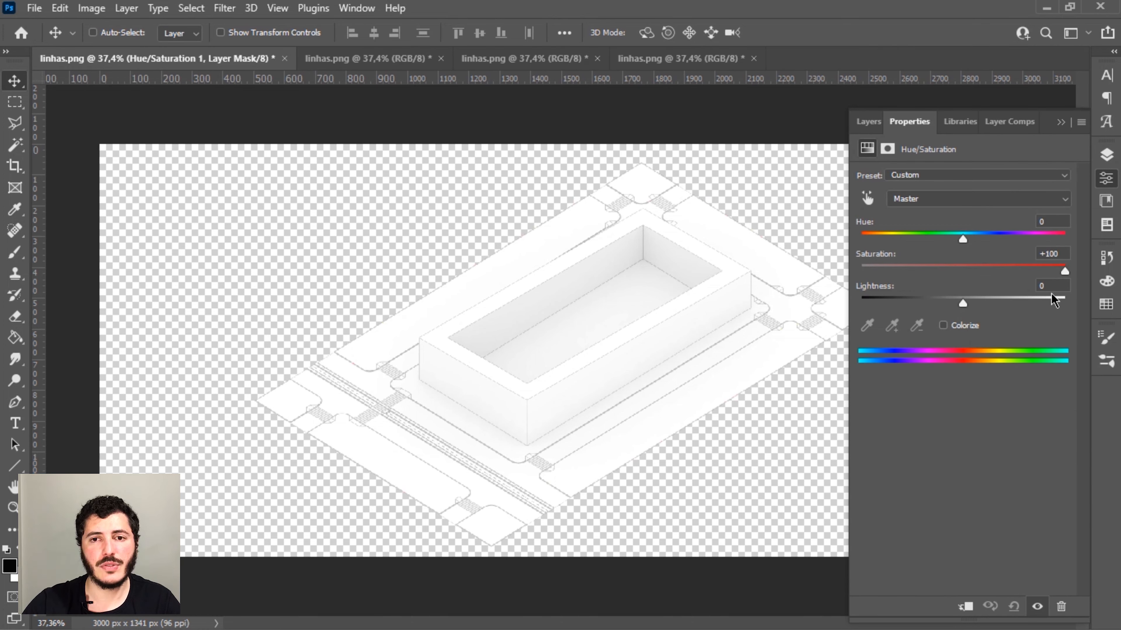
{"action": "left_click", "coordinate": [887, 272]}
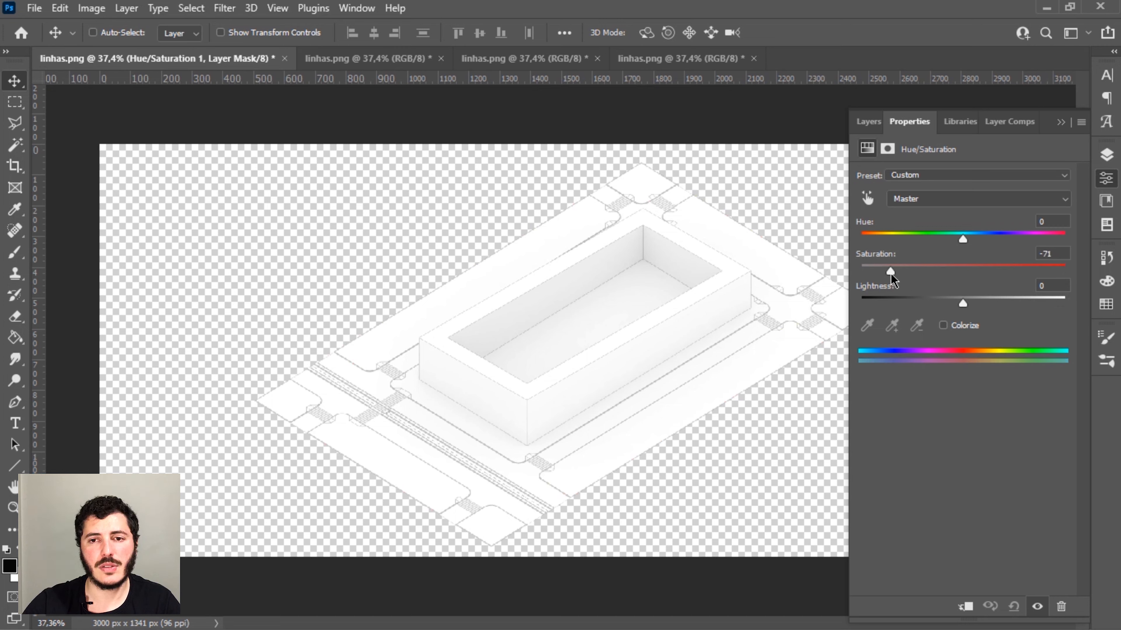
{"action": "mouse_move", "coordinate": [963, 303]}
{"action": "left_mouse_down"}
{"action": "mouse_move", "coordinate": [976, 305]}
{"action": "mouse_move", "coordinate": [954, 304]}
{"action": "left_mouse_up"}
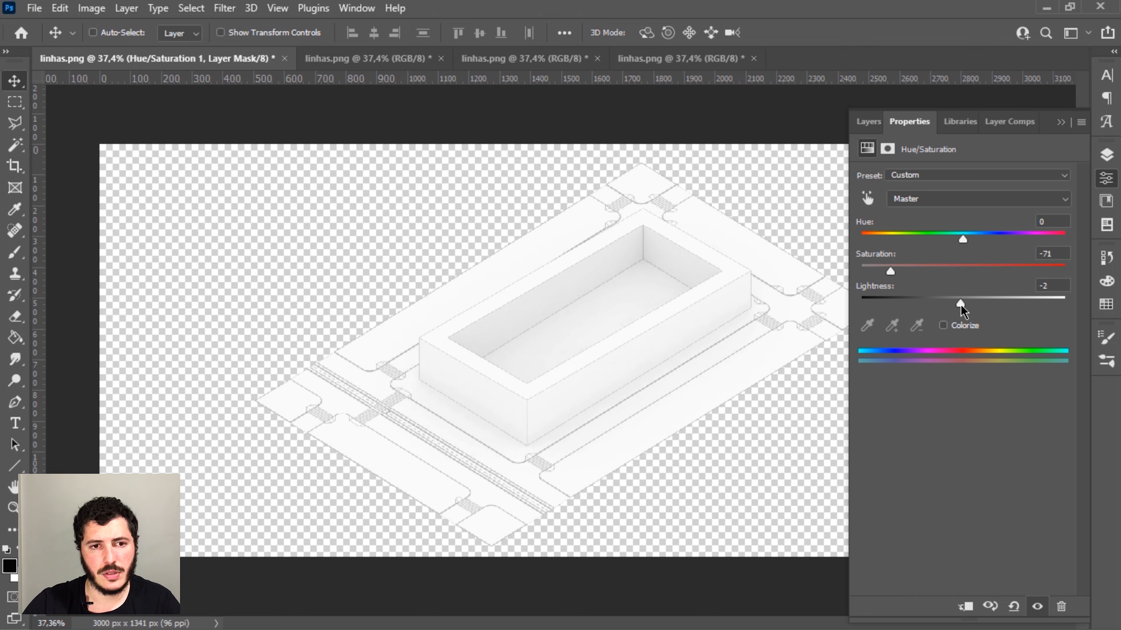
Try a Curves adjustment layer above Hue/Saturation 1, raising the highlights and lowering the shadows with a point at input 90, output 71.
{"action": "left_click", "coordinate": [1108, 157]}
{"action": "left_click", "coordinate": [997, 607]}
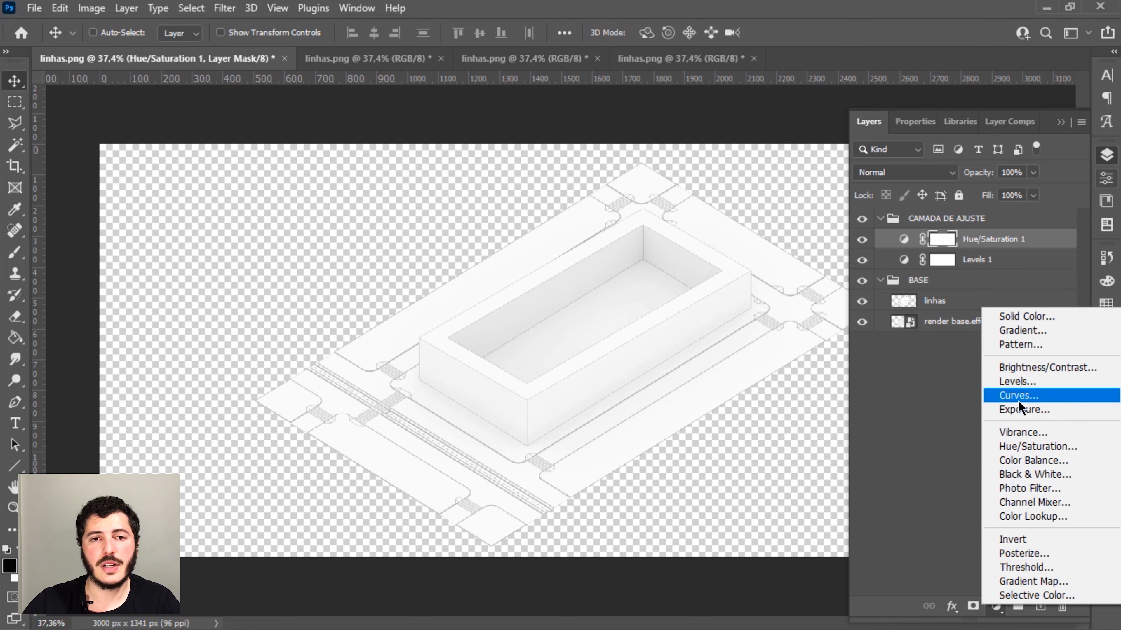
{"action": "left_click", "coordinate": [1007, 396]}
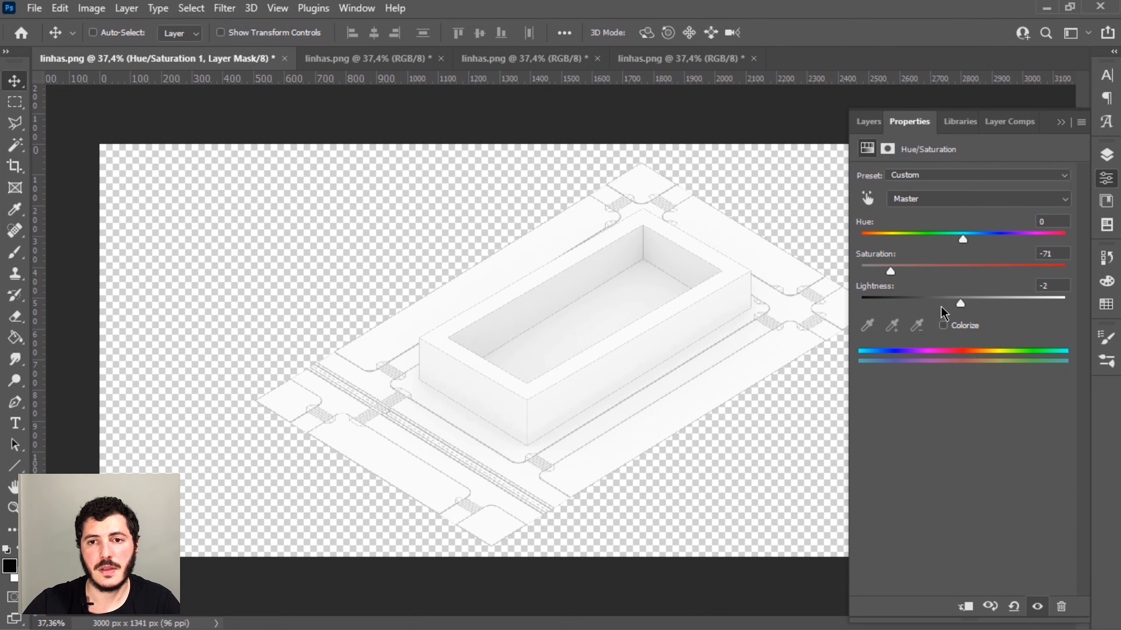
{"action": "left_click_drag", "start_coordinate": [1008, 269], "coordinate": [1004, 263]}
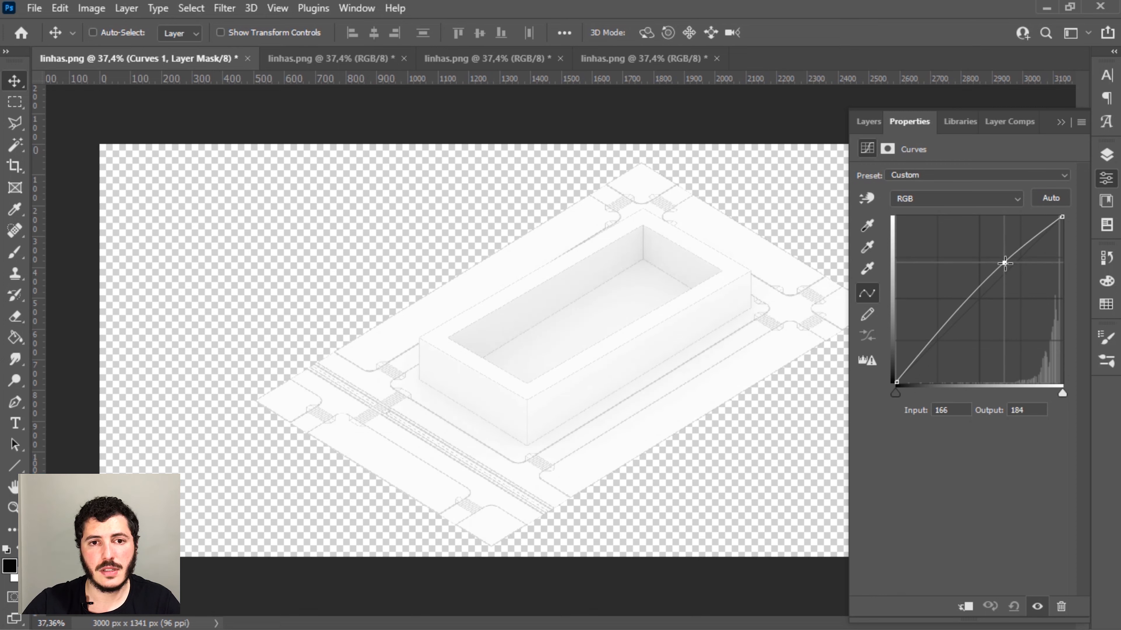
{"action": "left_click", "coordinate": [940, 331]}
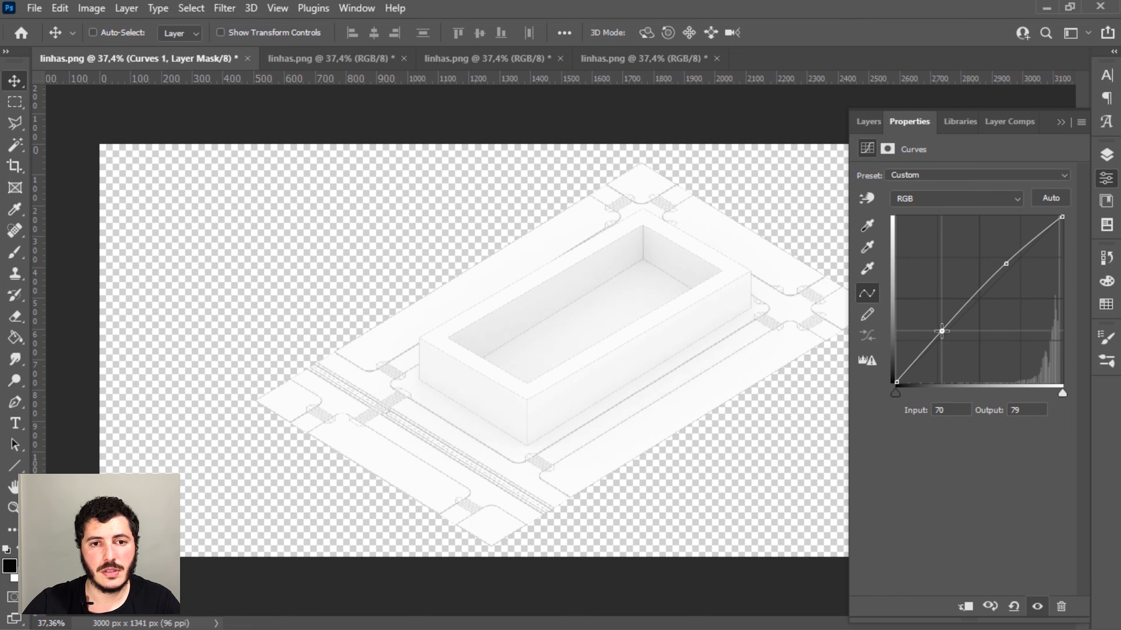
{"action": "mouse_move", "coordinate": [942, 331]}
{"action": "left_mouse_down"}
{"action": "mouse_move", "coordinate": [964, 343]}
{"action": "mouse_move", "coordinate": [956, 336]}
{"action": "left_mouse_up"}
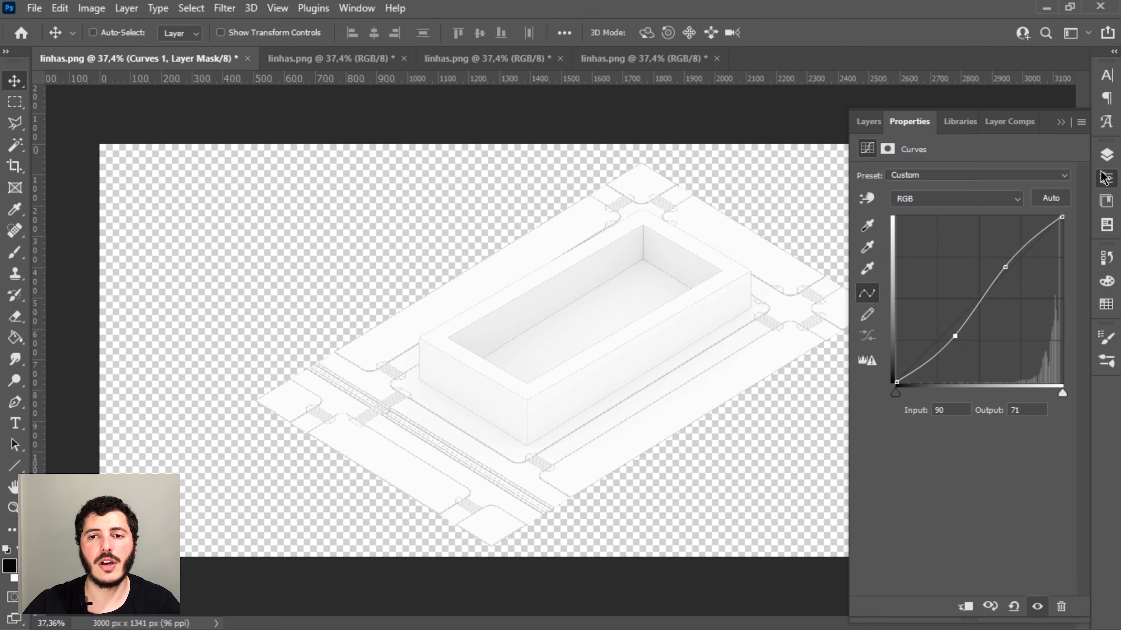
Compare the image with and without the CAMADA DE AJUSTE group and its individual adjustment layers.
{"action": "left_click", "coordinate": [1106, 155]}
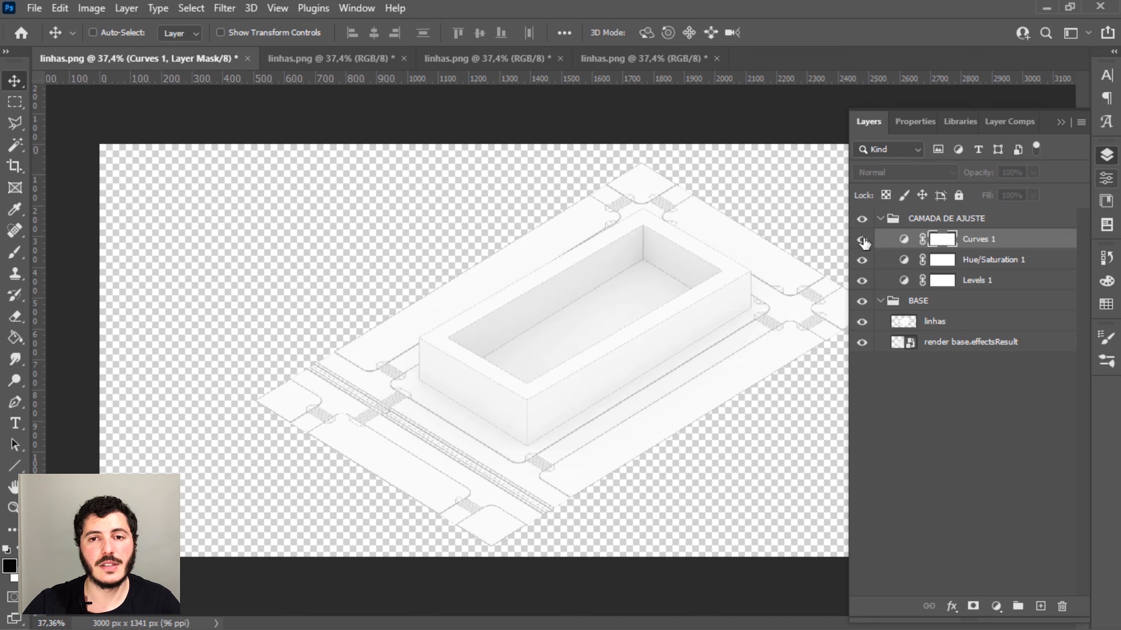
{"action": "left_click", "coordinate": [861, 220]}
{"action": "left_click", "coordinate": [862, 219]}
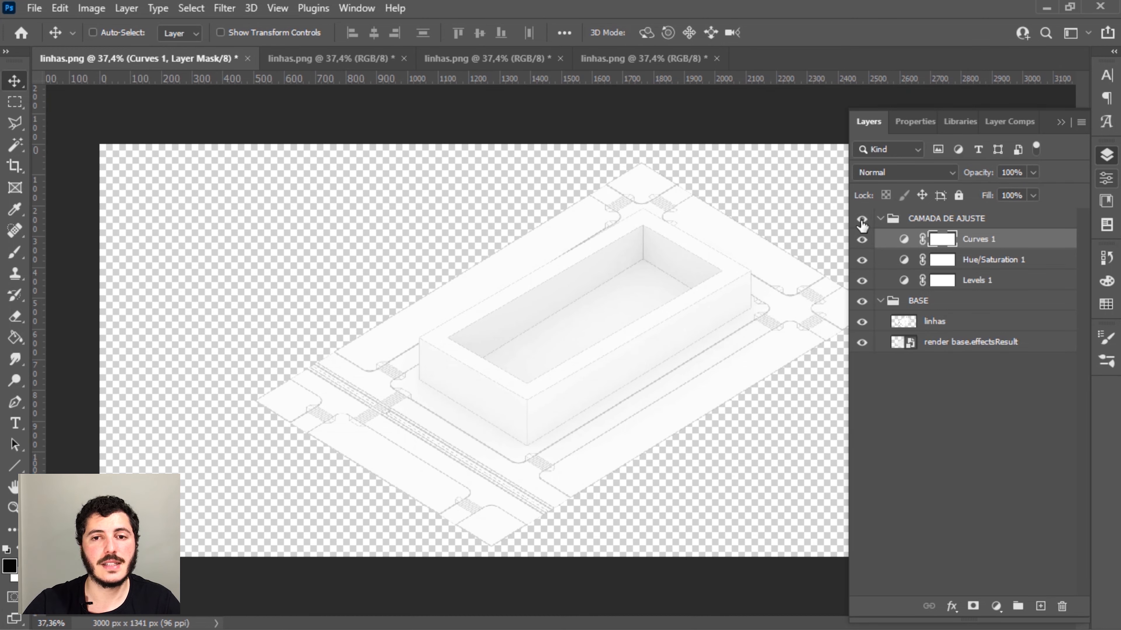
{"action": "left_click", "coordinate": [862, 260]}
{"action": "left_click", "coordinate": [862, 282]}
{"action": "left_click", "coordinate": [863, 281]}
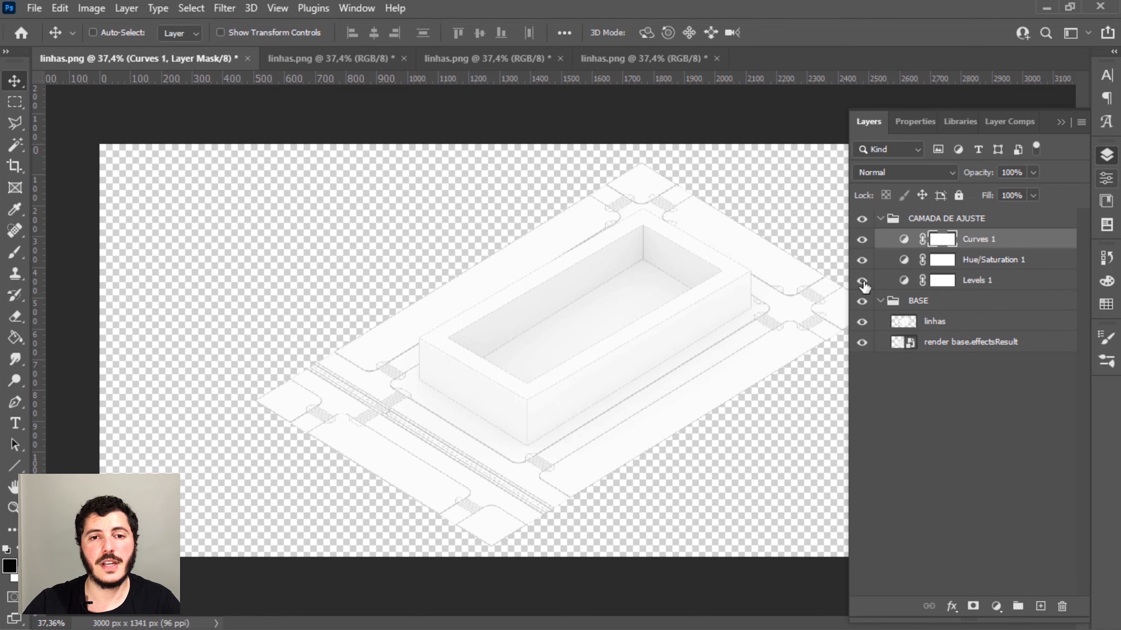
{"action": "left_click", "coordinate": [863, 240]}
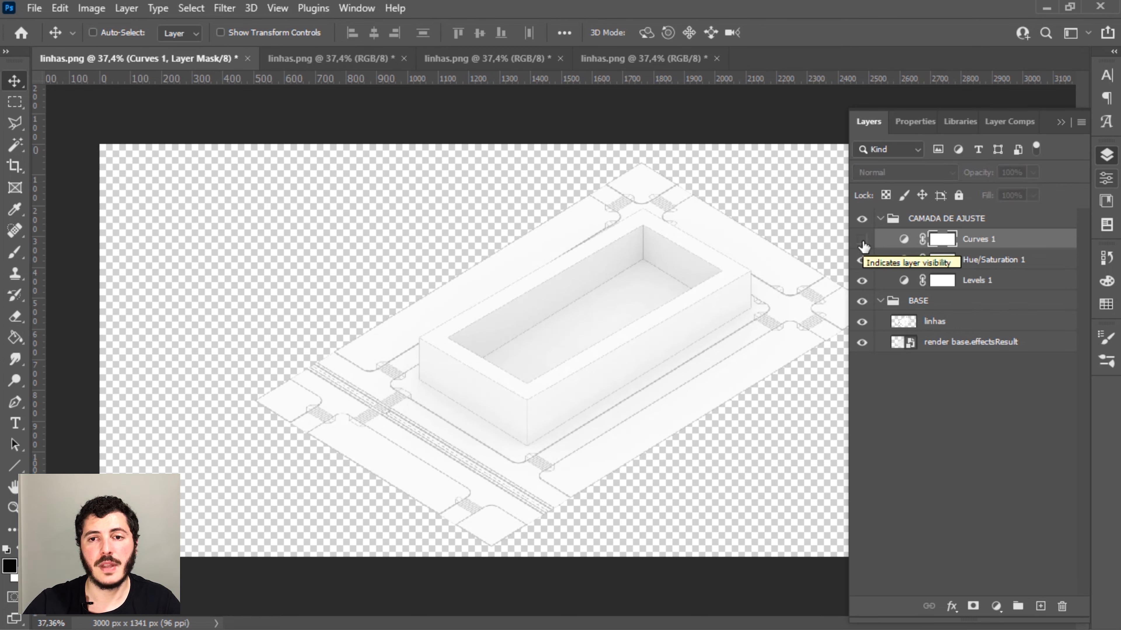
{"action": "left_click", "coordinate": [862, 241]}
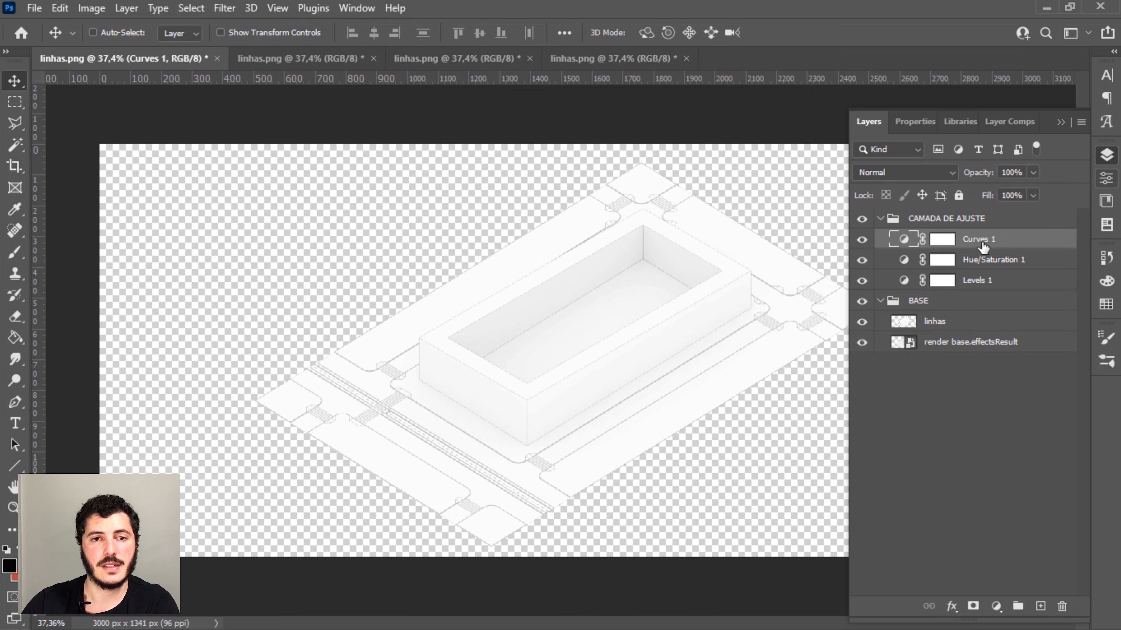
Delete the Curves 1 adjustment layer and collapse the CAMADA DE AJUSTE group.
{"action": "key", "text": "Delete"}
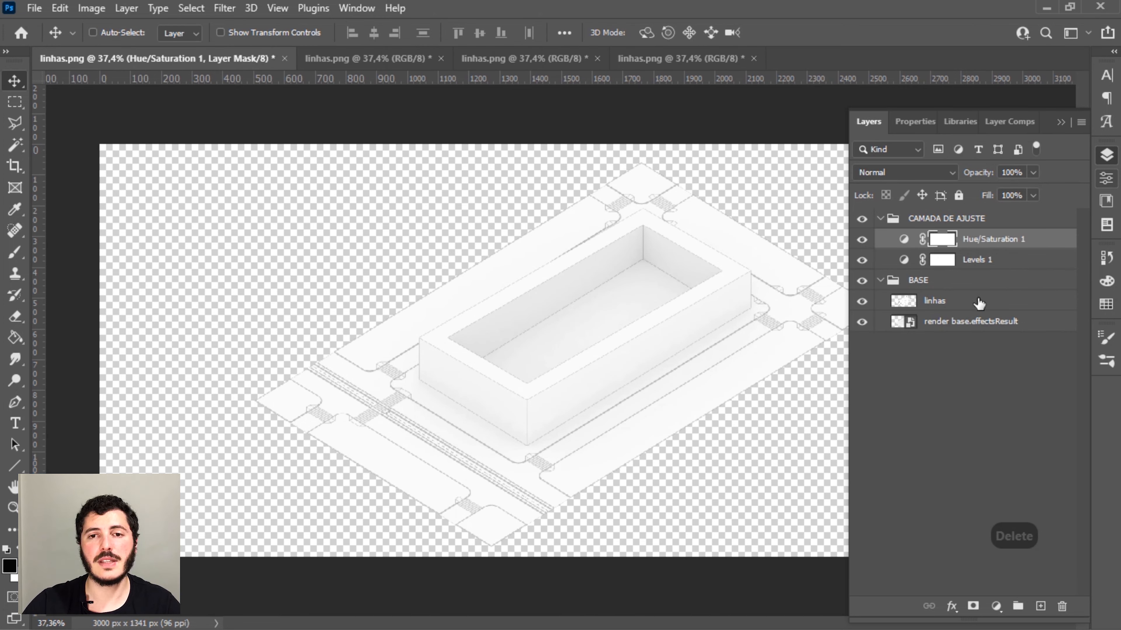
{"action": "left_click", "coordinate": [881, 219]}
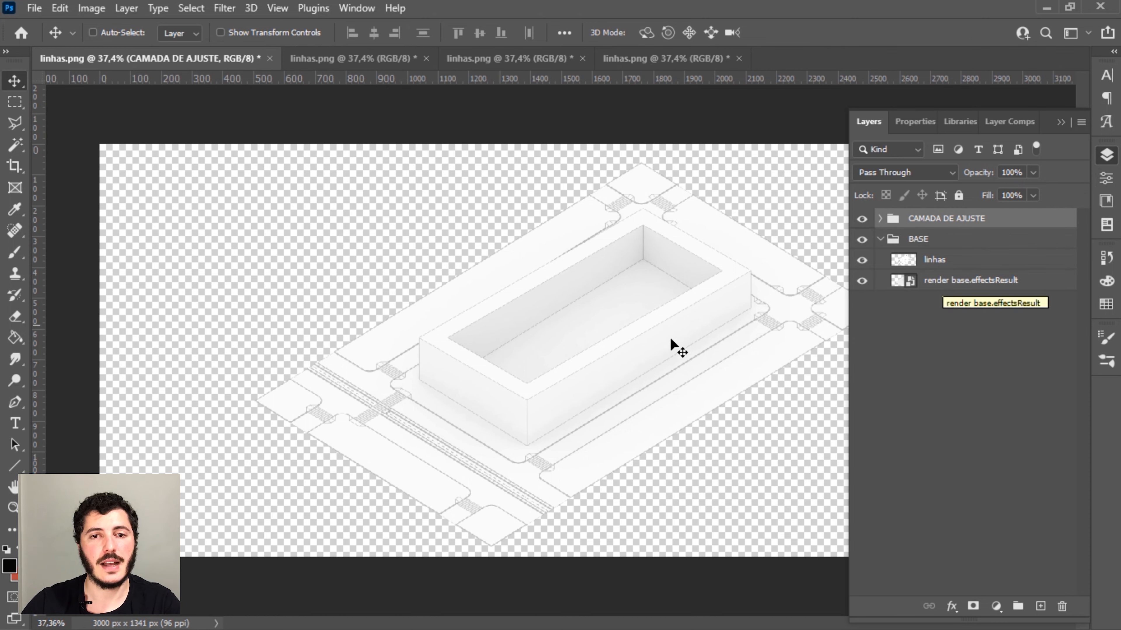
Add an outside Stroke effect to the render base.effectsResult layer with a size of 5 px.
{"action": "scroll", "coordinate": [617, 354], "scroll_direction": "down", "scroll_amount": 1, "text": "alt"}
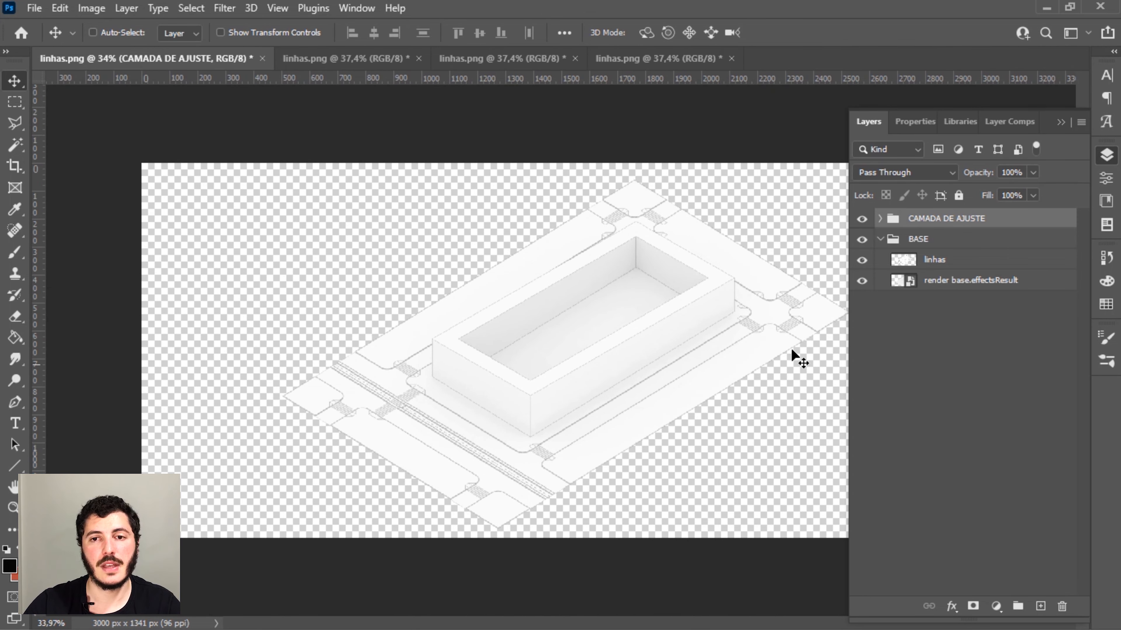
{"action": "left_click", "coordinate": [970, 286]}
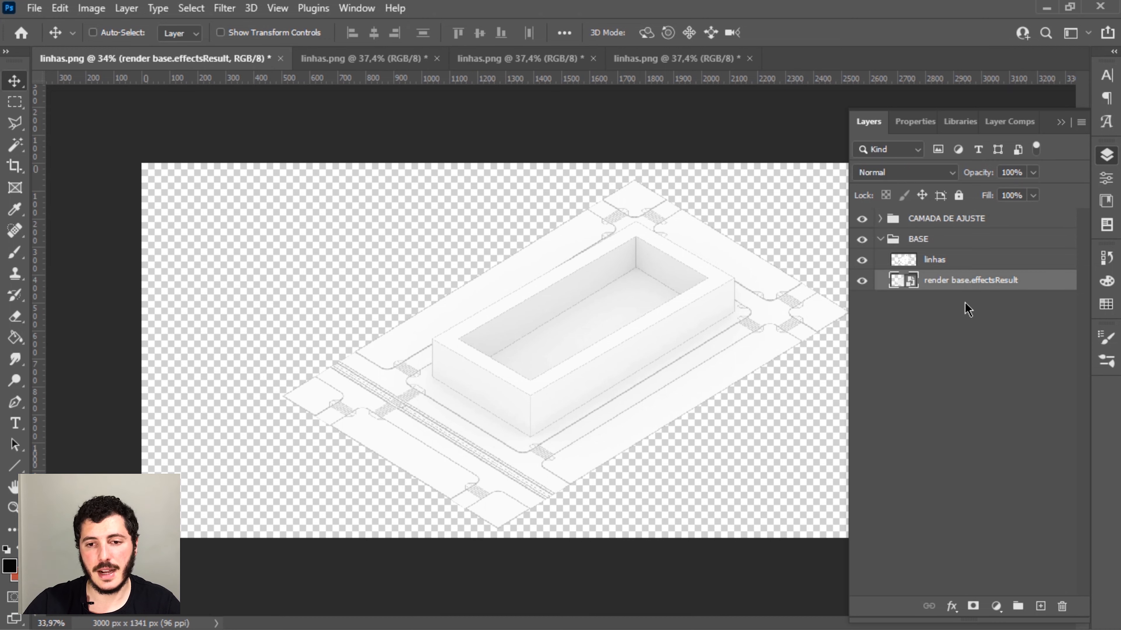
{"action": "left_click", "coordinate": [952, 608]}
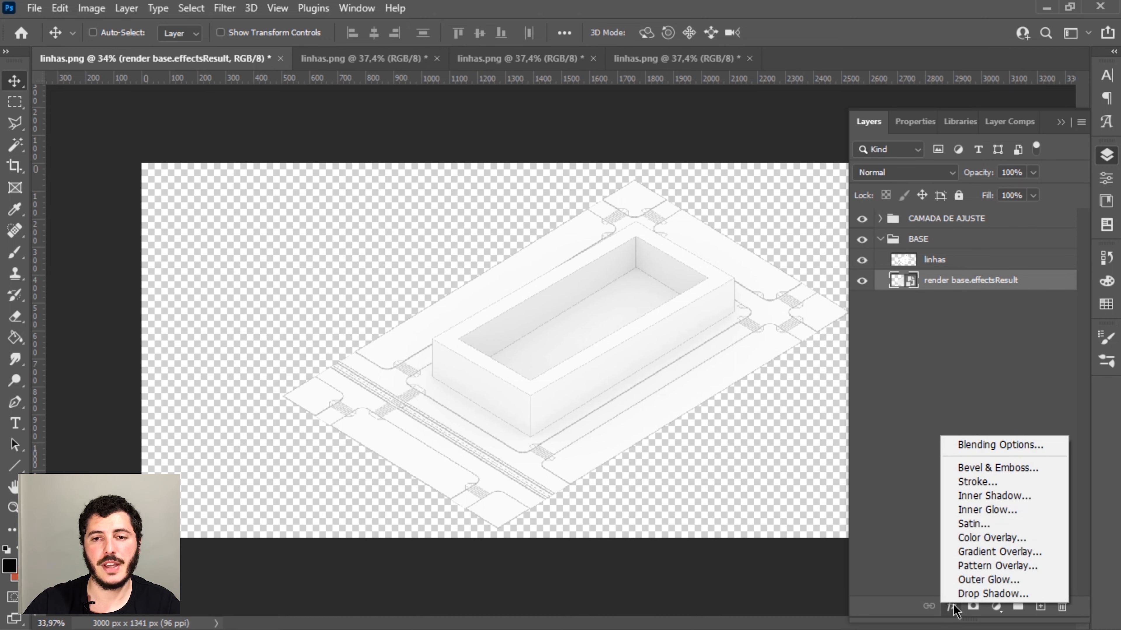
{"action": "left_click", "coordinate": [974, 482]}
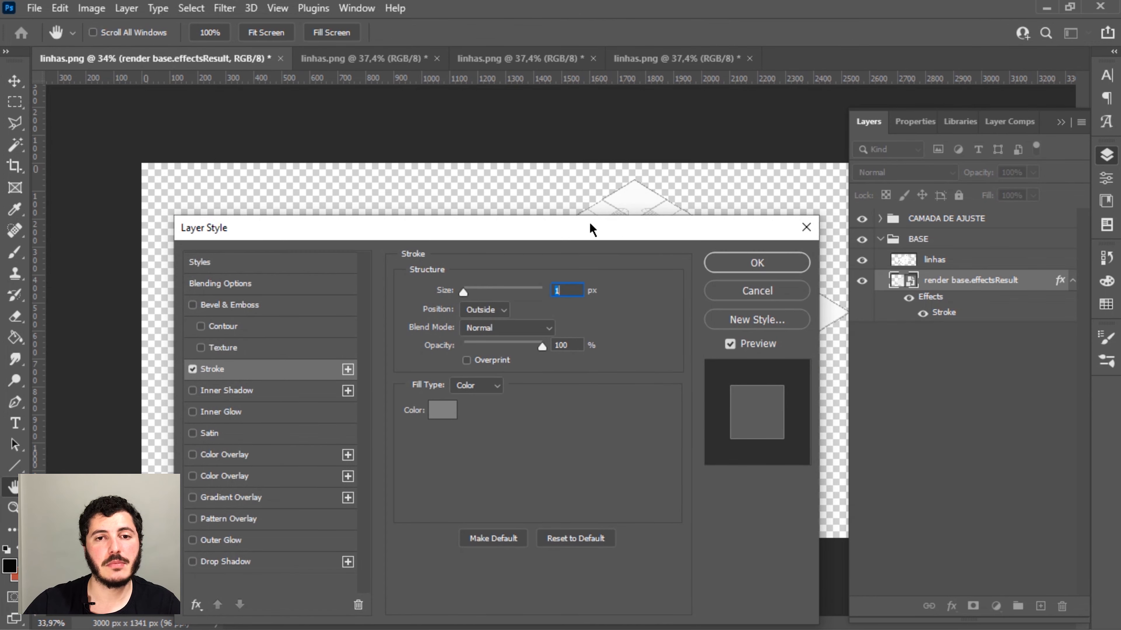
{"action": "left_click_drag", "start_coordinate": [591, 229], "coordinate": [755, 420]}
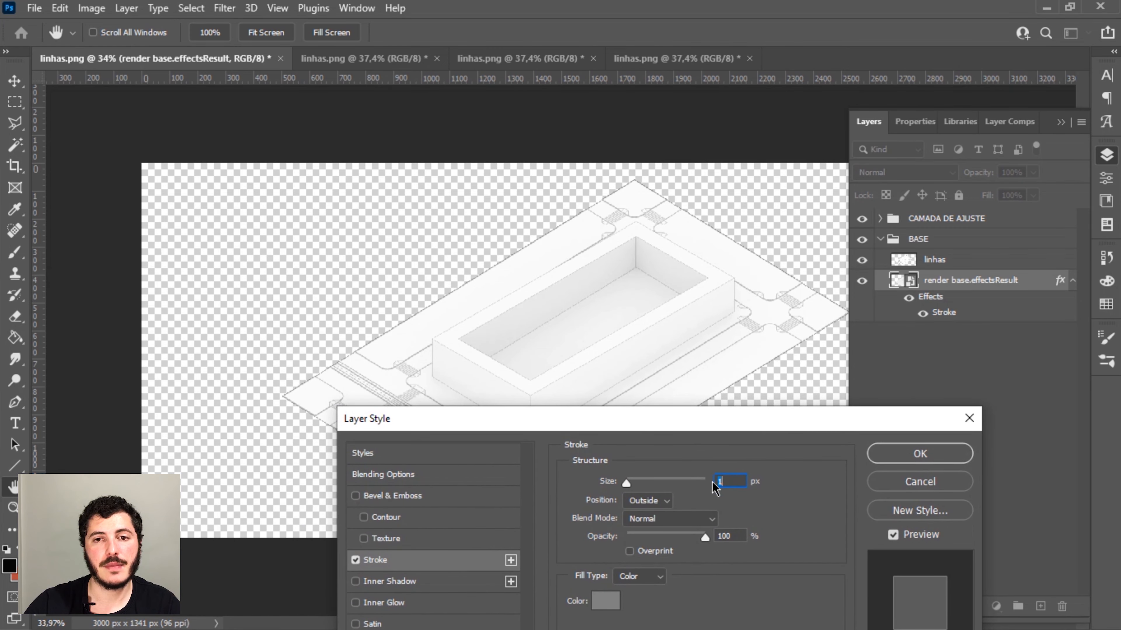
{"action": "scroll", "coordinate": [726, 487], "scroll_direction": "up", "scroll_amount": 2}
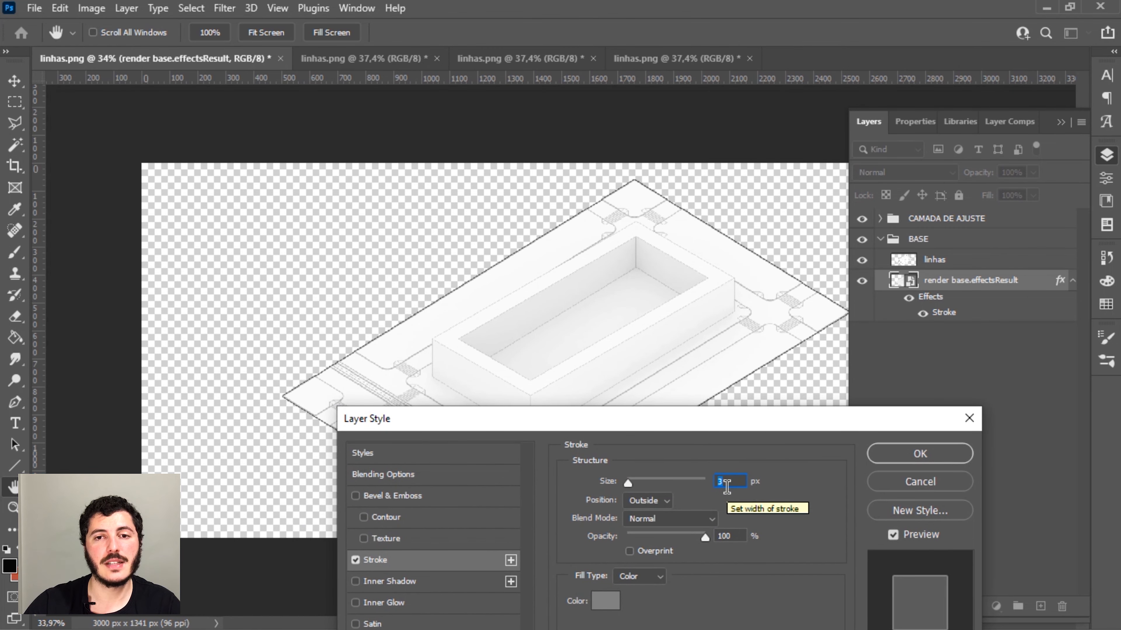
{"action": "scroll", "coordinate": [727, 487], "scroll_direction": "up", "scroll_amount": 1}
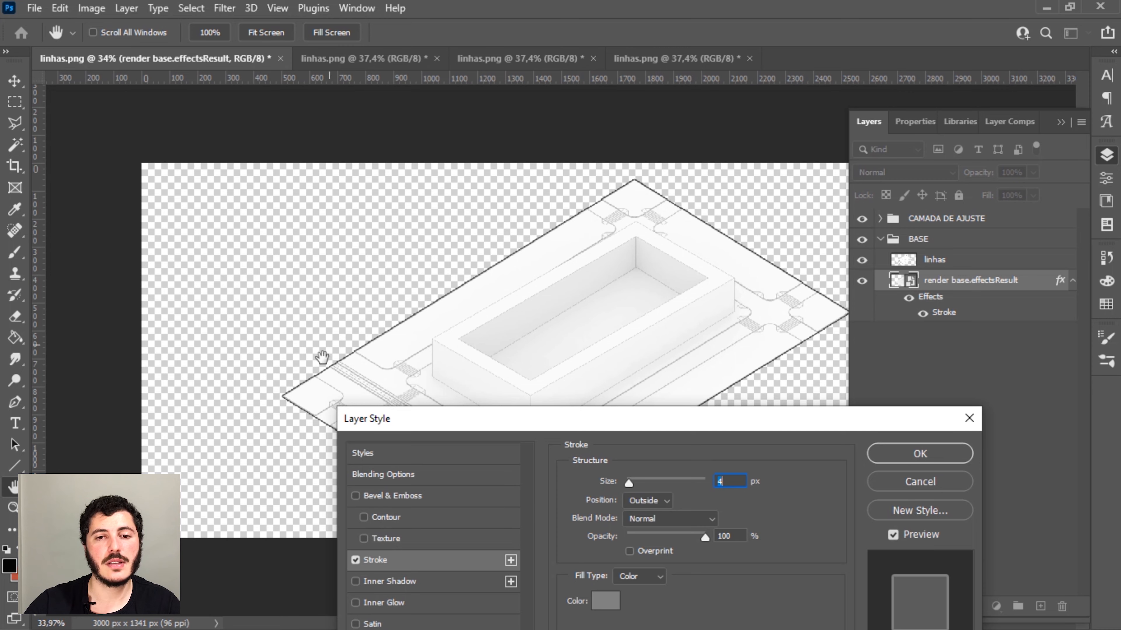
{"action": "key", "text": "Up"}
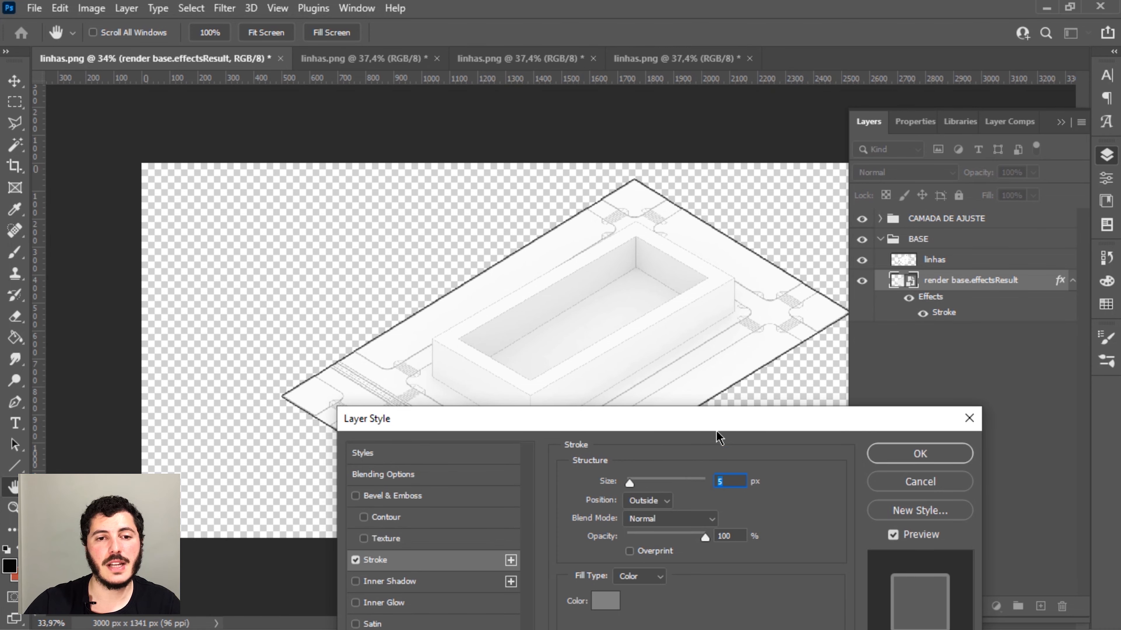
Change the stroke colour to black, set its size to 3 px and apply the layer style.
{"action": "left_click_drag", "start_coordinate": [717, 431], "coordinate": [690, 326]}
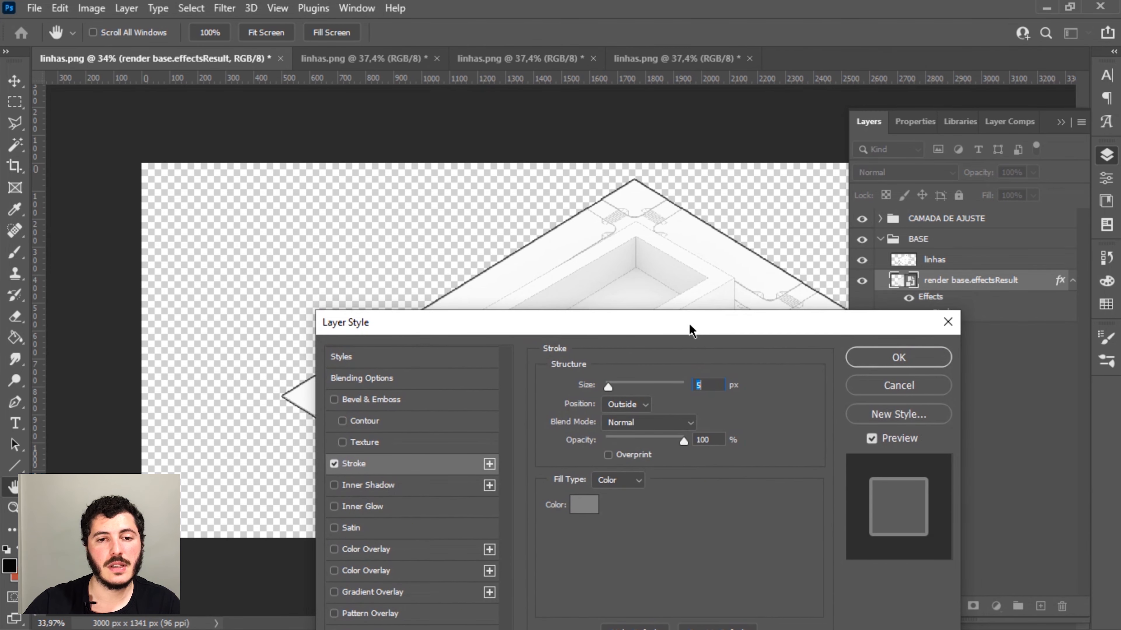
{"action": "left_click", "coordinate": [584, 504]}
{"action": "mouse_move", "coordinate": [746, 442]}
{"action": "left_mouse_down"}
{"action": "mouse_move", "coordinate": [591, 571]}
{"action": "mouse_move", "coordinate": [604, 587]}
{"action": "left_mouse_up"}
{"action": "left_click_drag", "start_coordinate": [833, 328], "coordinate": [863, 407]}
{"action": "key", "text": "Down"}
{"action": "key", "text": "Down"}
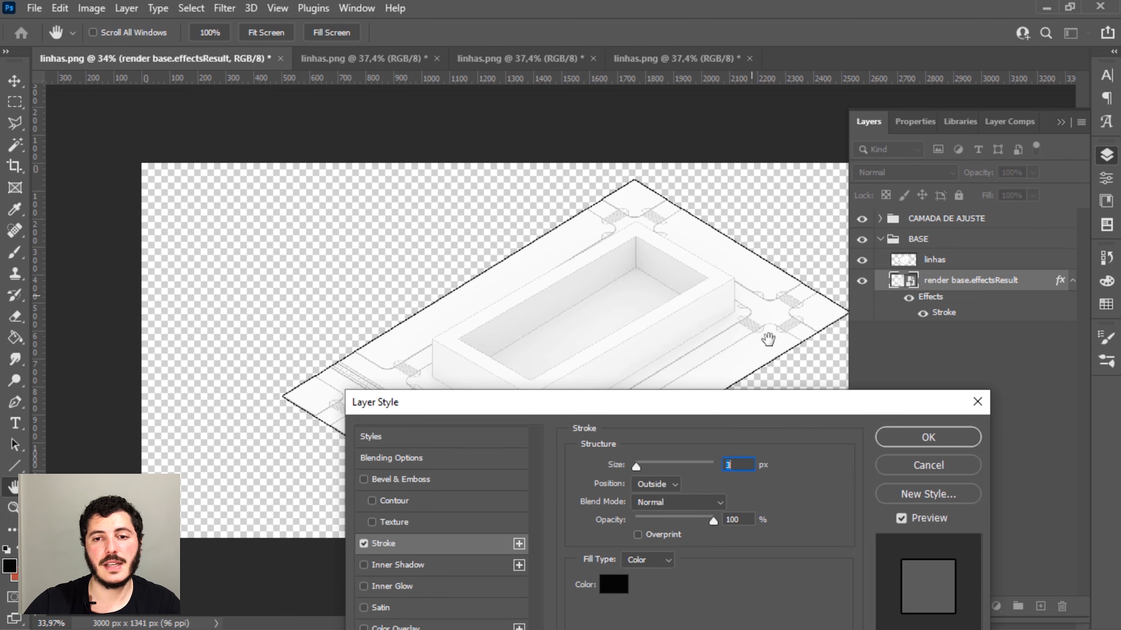
{"action": "left_click", "coordinate": [928, 438]}
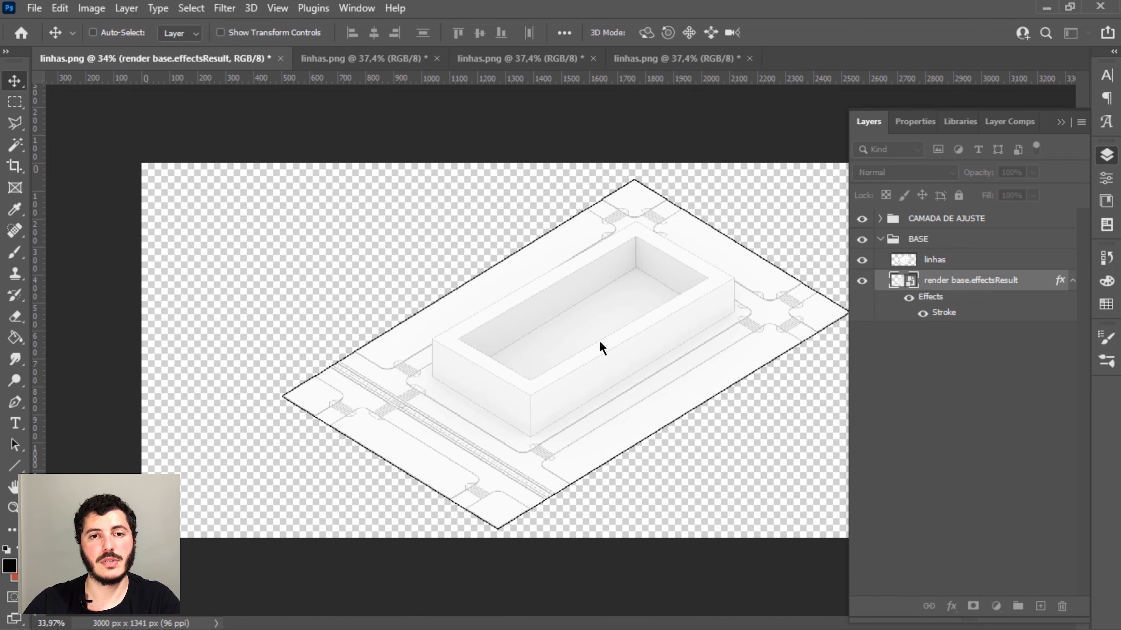
Compare the base image with and without the effects on the render base.effectsResult layer.
{"action": "scroll", "coordinate": [599, 340], "scroll_direction": "up", "scroll_amount": 1, "text": "alt"}
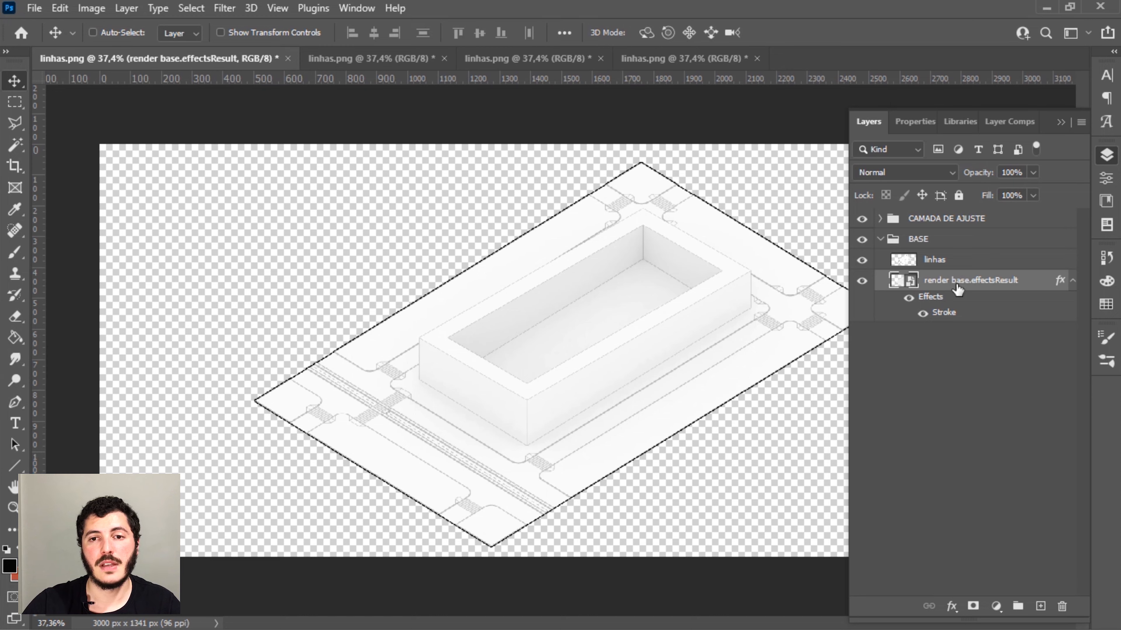
{"action": "left_click", "coordinate": [909, 299]}
{"action": "left_click", "coordinate": [910, 300]}
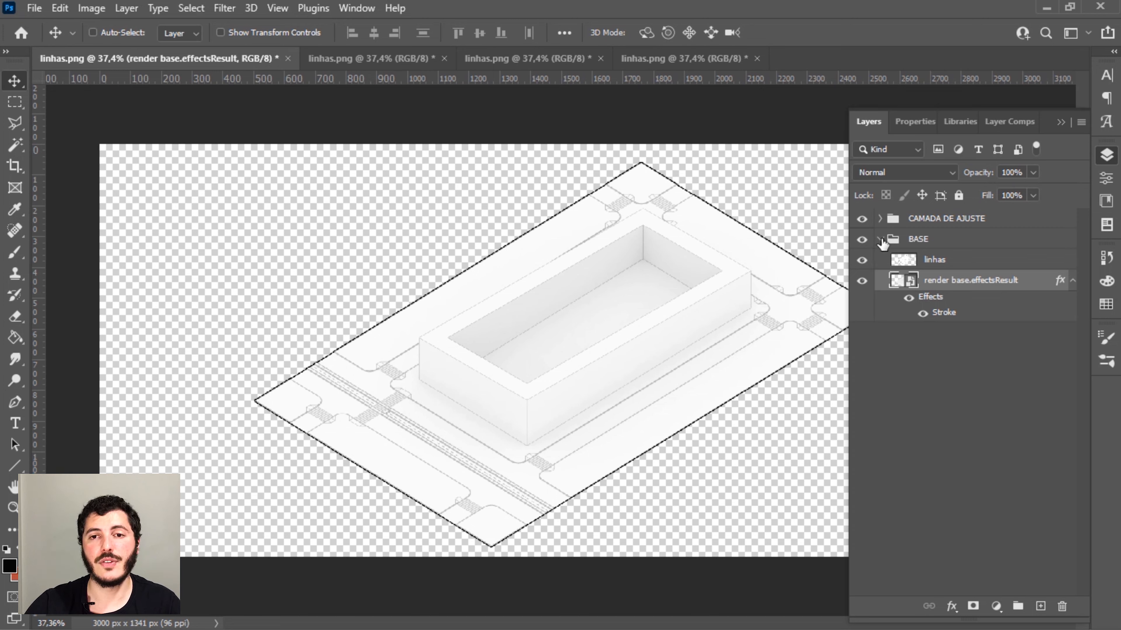
Create a new empty layer named preenchimento above the linhas layer in the BASE group.
{"action": "left_click", "coordinate": [931, 241]}
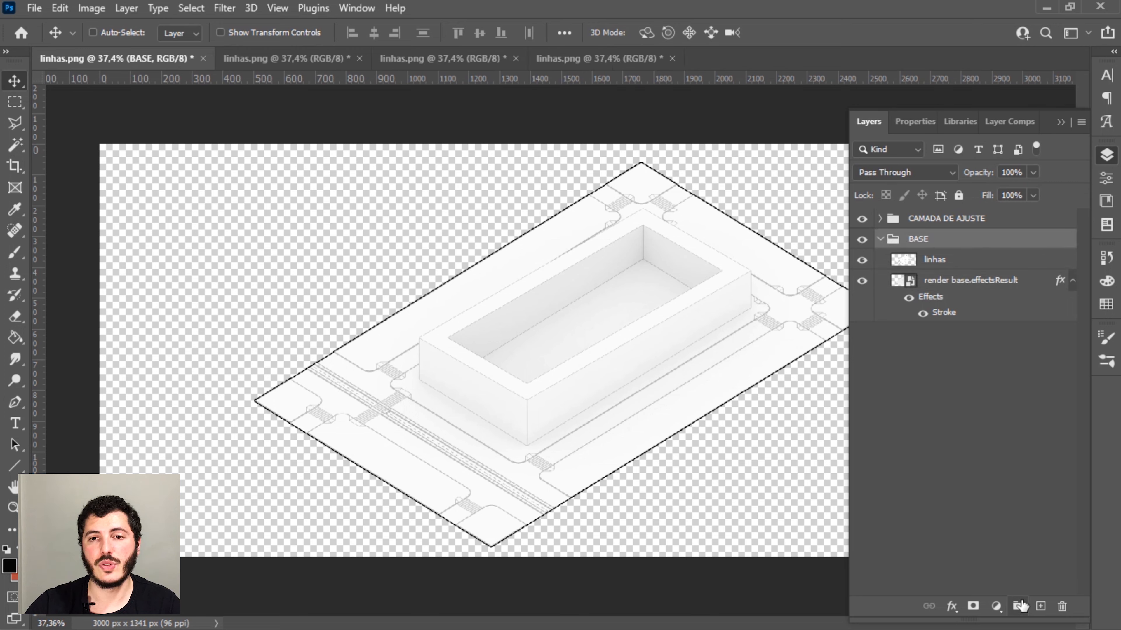
{"action": "left_click", "coordinate": [944, 260]}
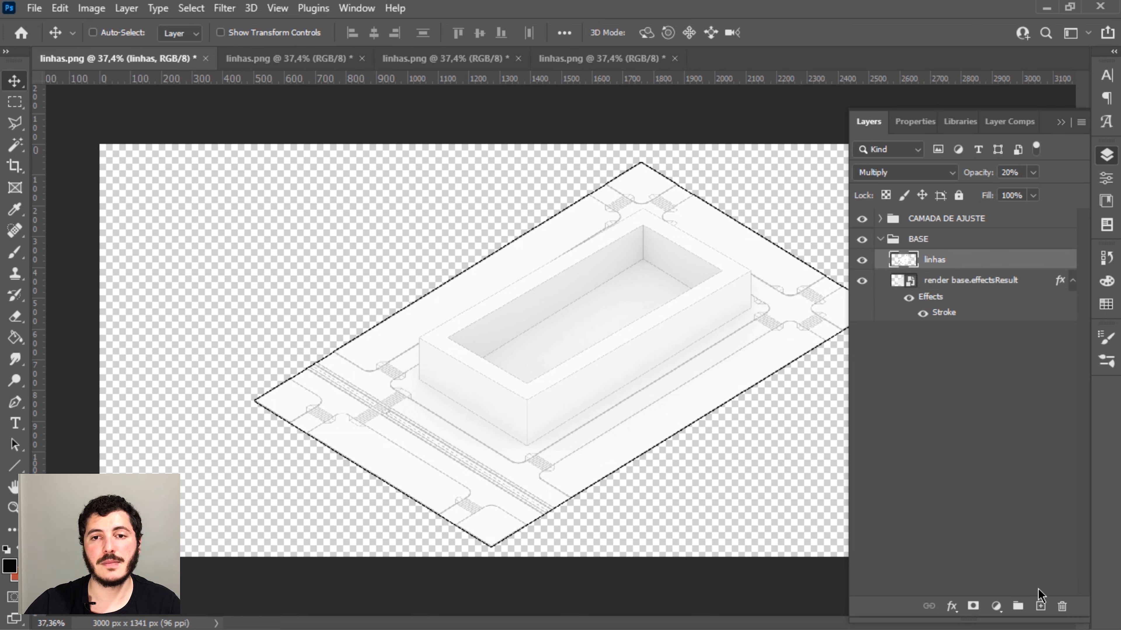
{"action": "left_click", "coordinate": [1040, 606]}
{"action": "double_click", "coordinate": [937, 259]}
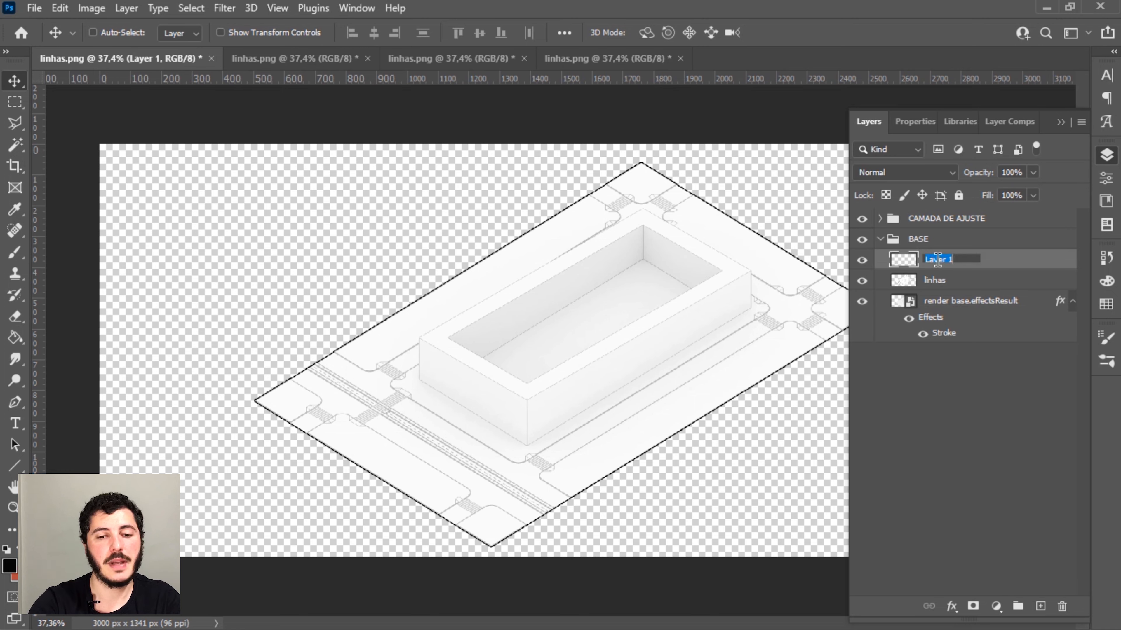
{"action": "type", "text": "preenchimento"}
{"action": "key", "text": "Return"}
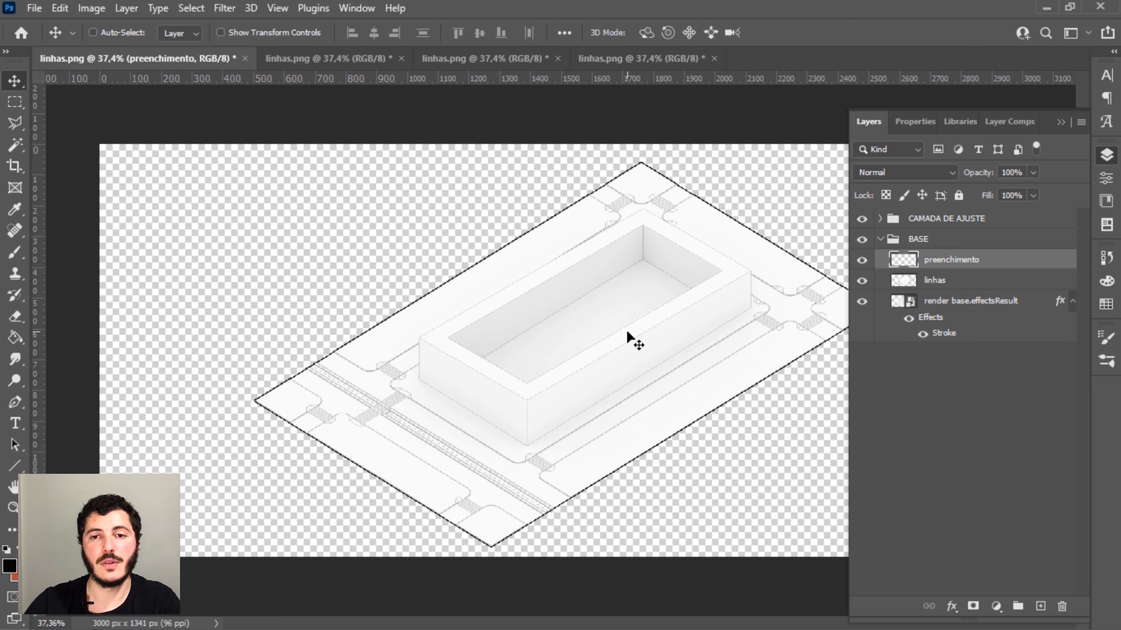
Select the volume's outer side faces, top rim and inner courtyard walls together from the linhas layer with the Magic Wand.
{"action": "left_click", "coordinate": [948, 283]}
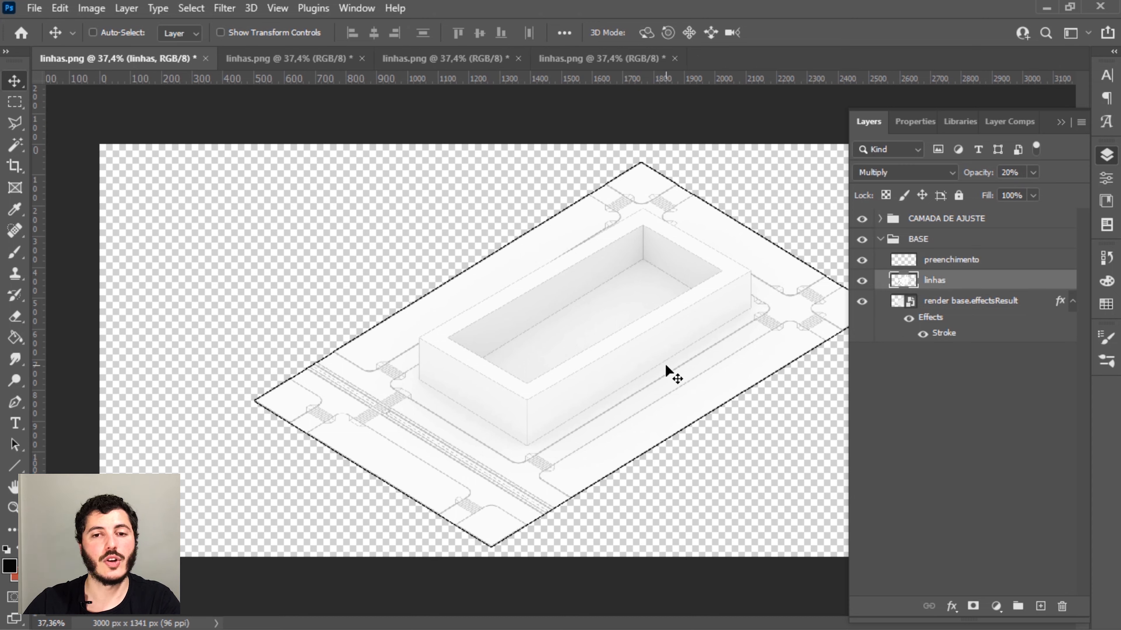
{"action": "key", "text": "w"}
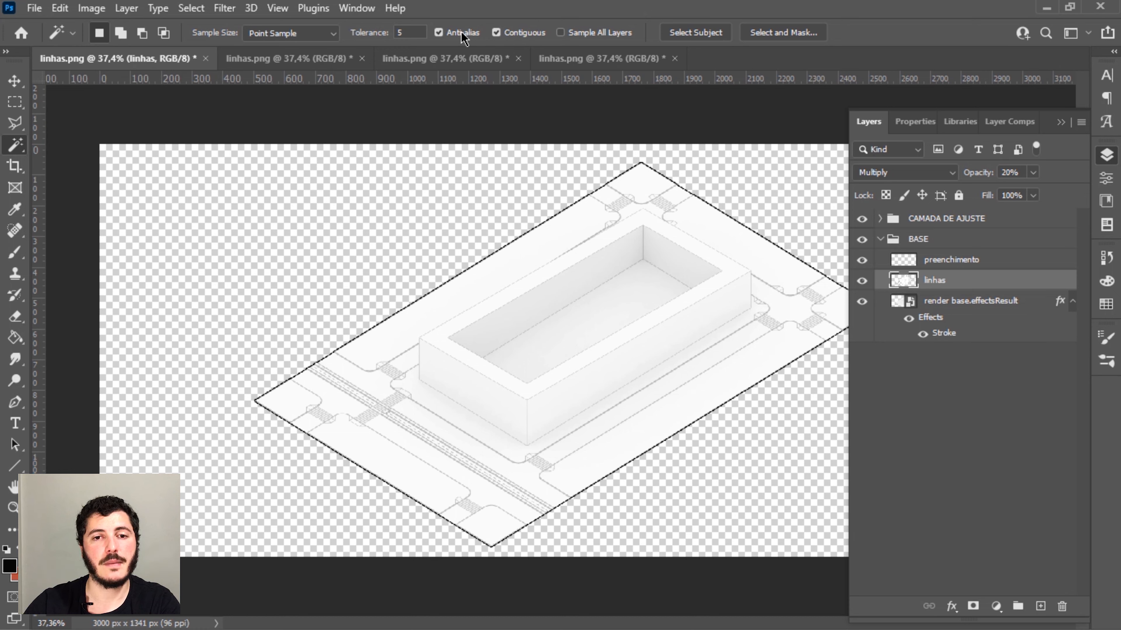
{"action": "left_click", "coordinate": [613, 371]}
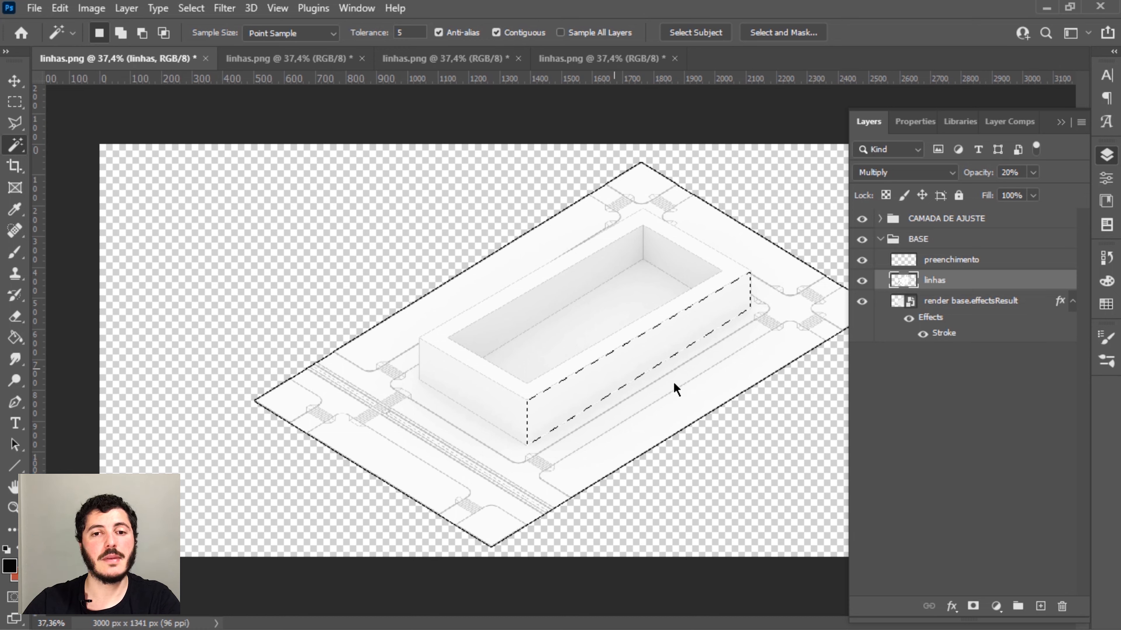
{"action": "scroll", "coordinate": [673, 380], "scroll_direction": "up", "scroll_amount": 1, "text": "alt"}
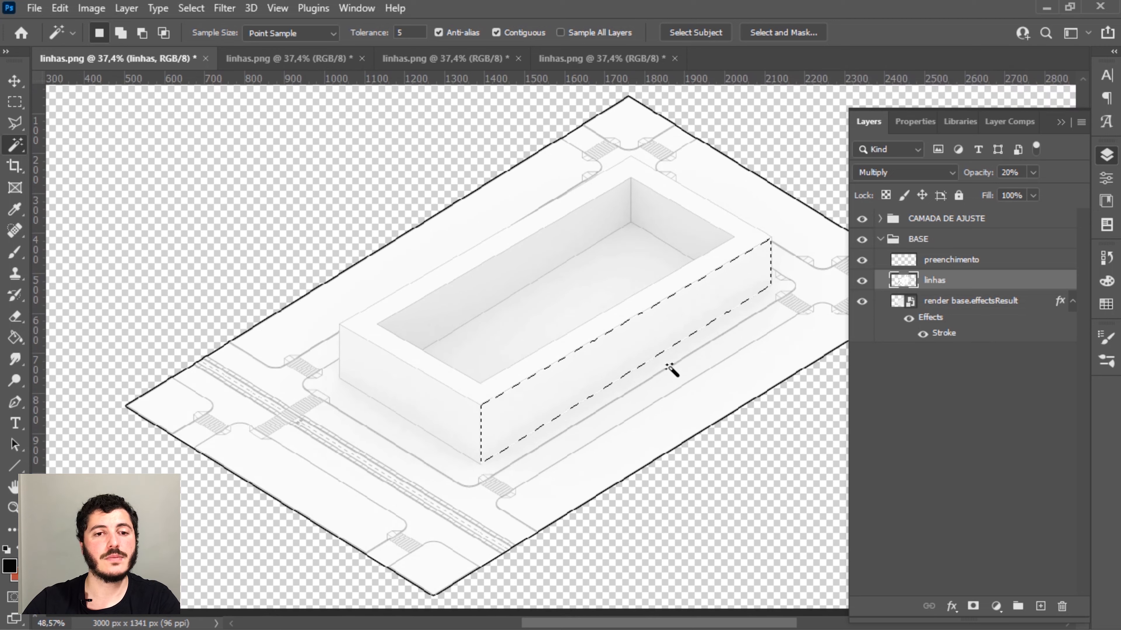
{"action": "left_click", "coordinate": [452, 415], "text": "shift"}
{"action": "left_click", "coordinate": [447, 376], "text": "shift"}
{"action": "left_click", "coordinate": [651, 225], "text": "shift"}
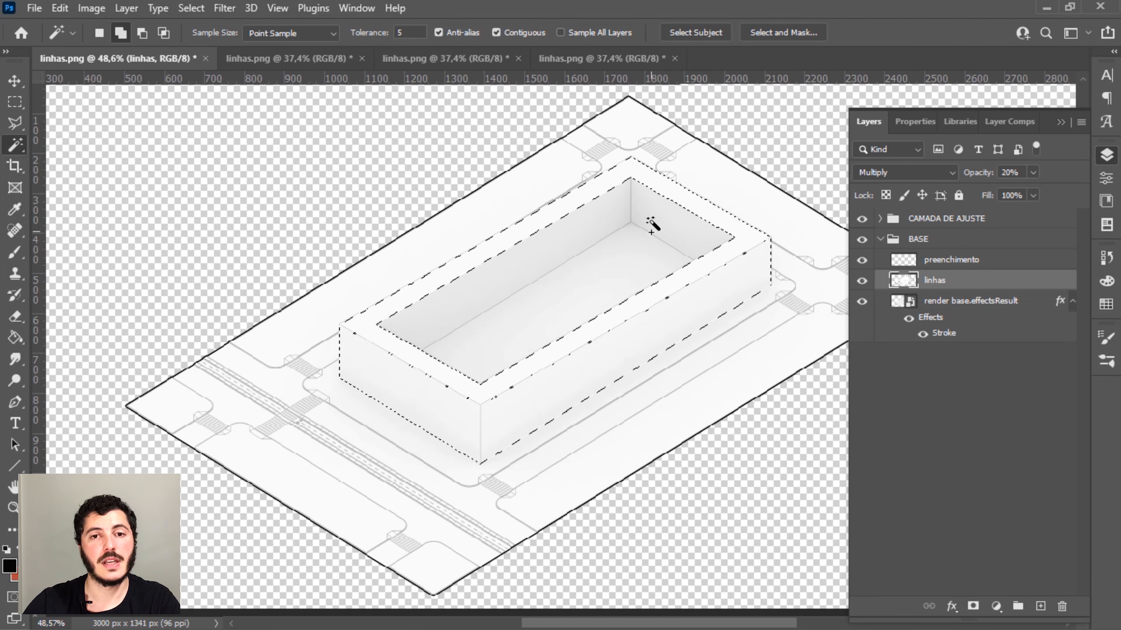
{"action": "left_click", "coordinate": [676, 219], "text": "shift"}
{"action": "left_click", "coordinate": [584, 226], "text": "shift"}
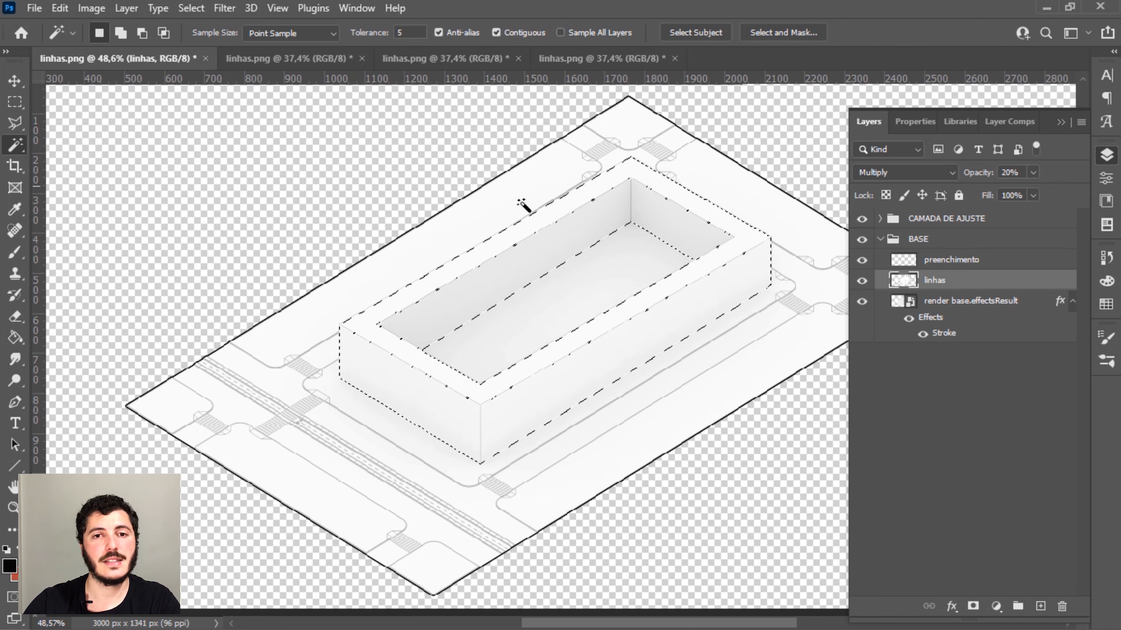
Fill the selected volume faces with the brick-red foreground colour on the preenchimento layer using the Paint Bucket, and deselect.
{"action": "key", "text": "g"}
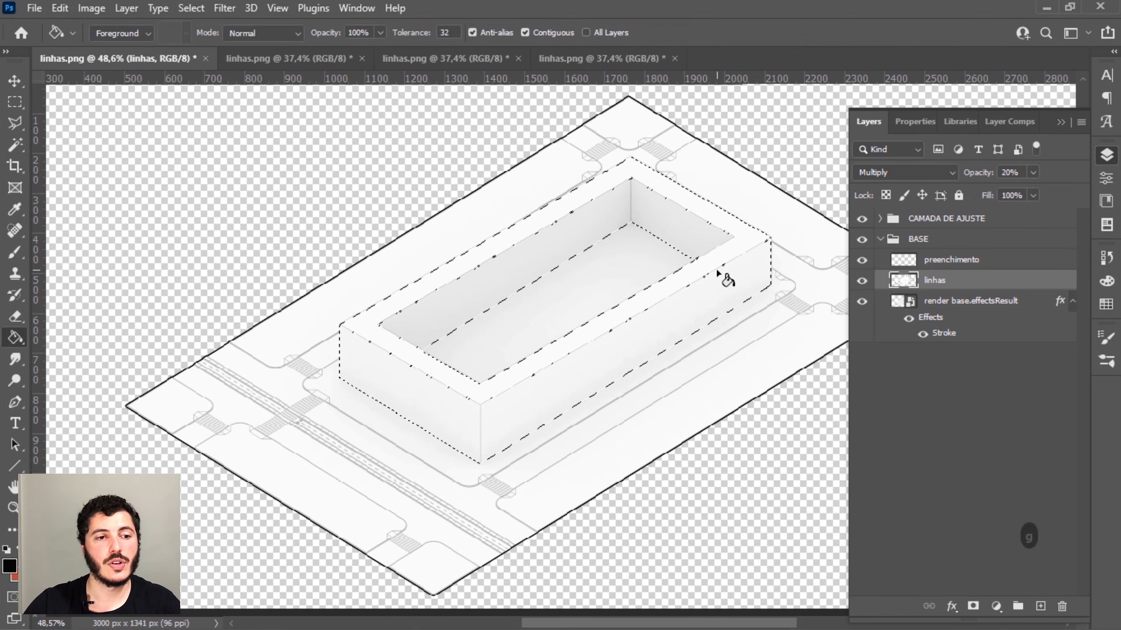
{"action": "key", "text": "x"}
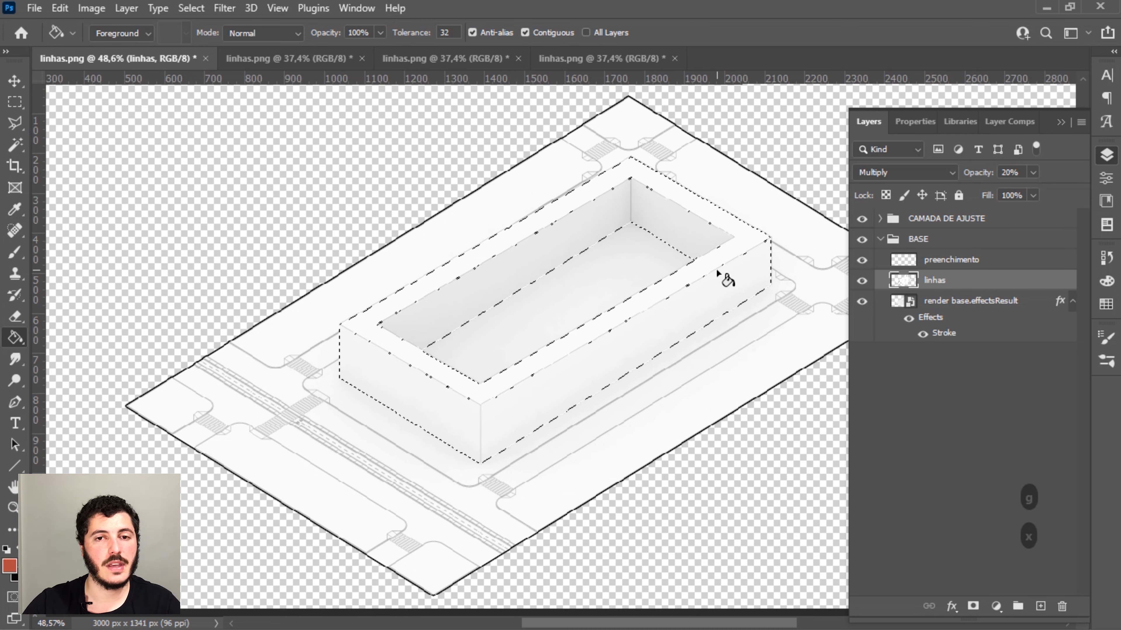
{"action": "left_click", "coordinate": [10, 566]}
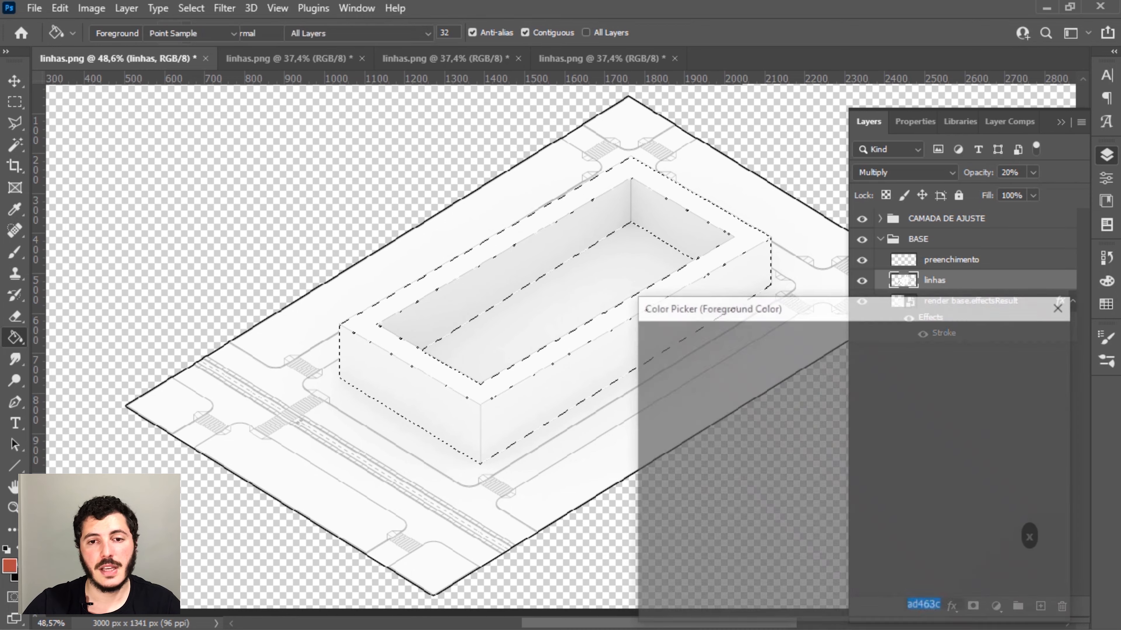
{"action": "left_click", "coordinate": [1017, 338]}
{"action": "key", "text": "g"}
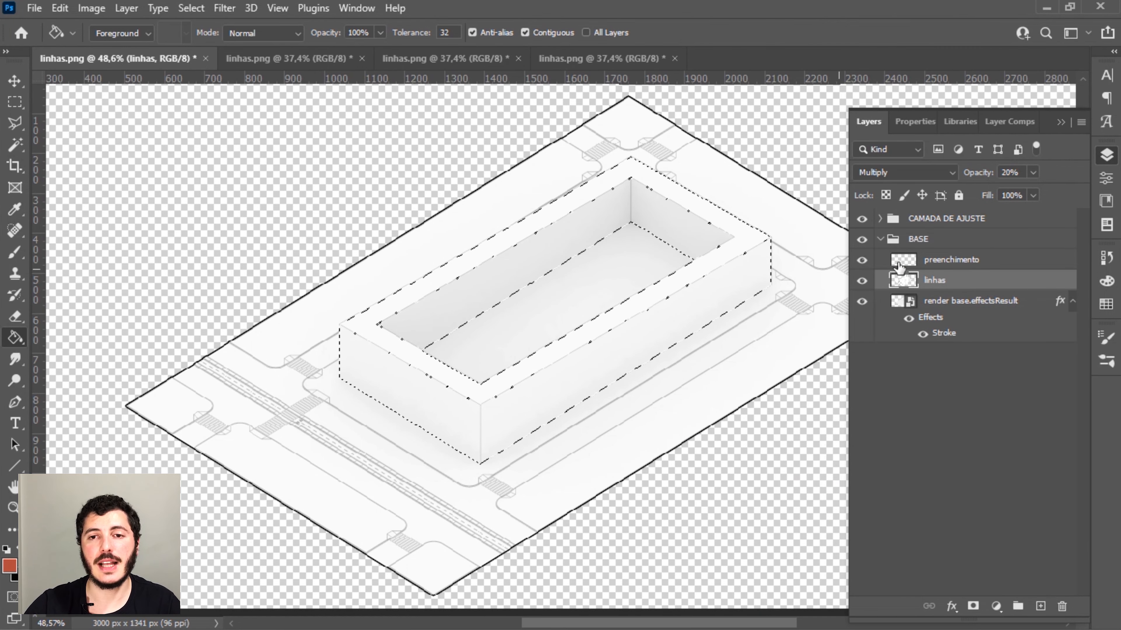
{"action": "key", "text": "alt+]"}
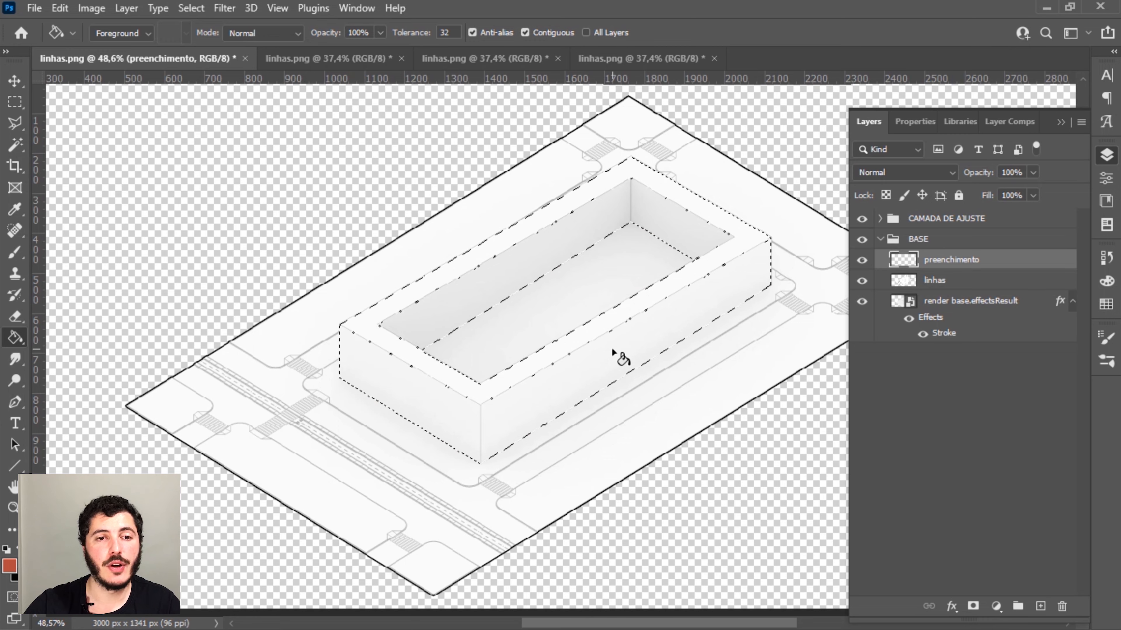
{"action": "left_click", "coordinate": [618, 359]}
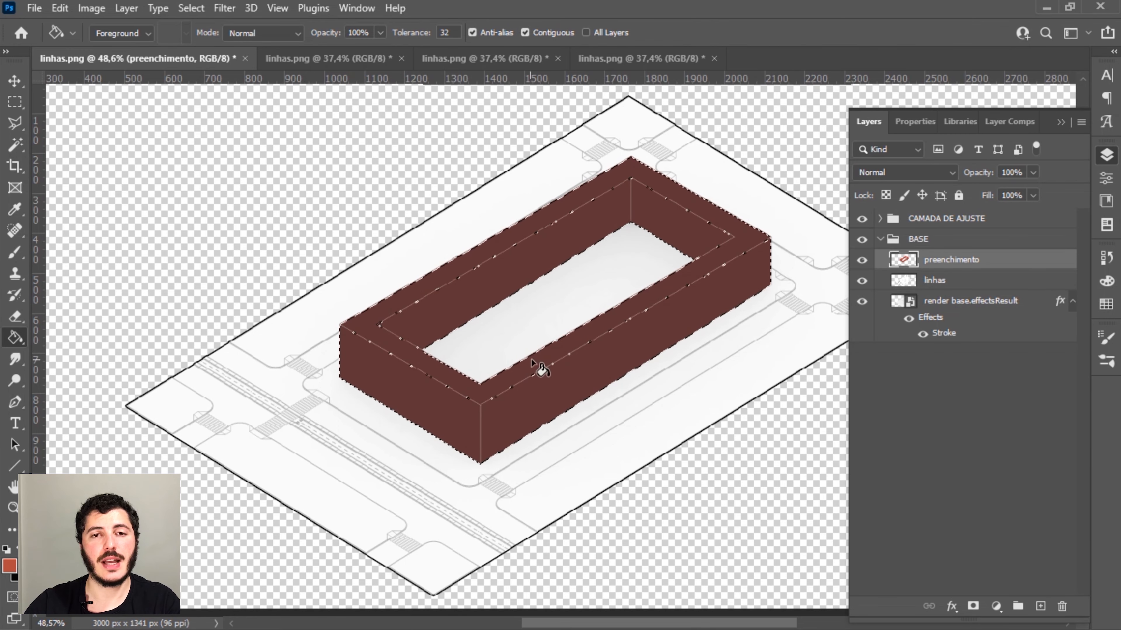
{"action": "key", "text": "ctrl+d"}
{"action": "key", "text": "v"}
{"action": "scroll", "coordinate": [593, 278], "scroll_direction": "down", "scroll_amount": 3}
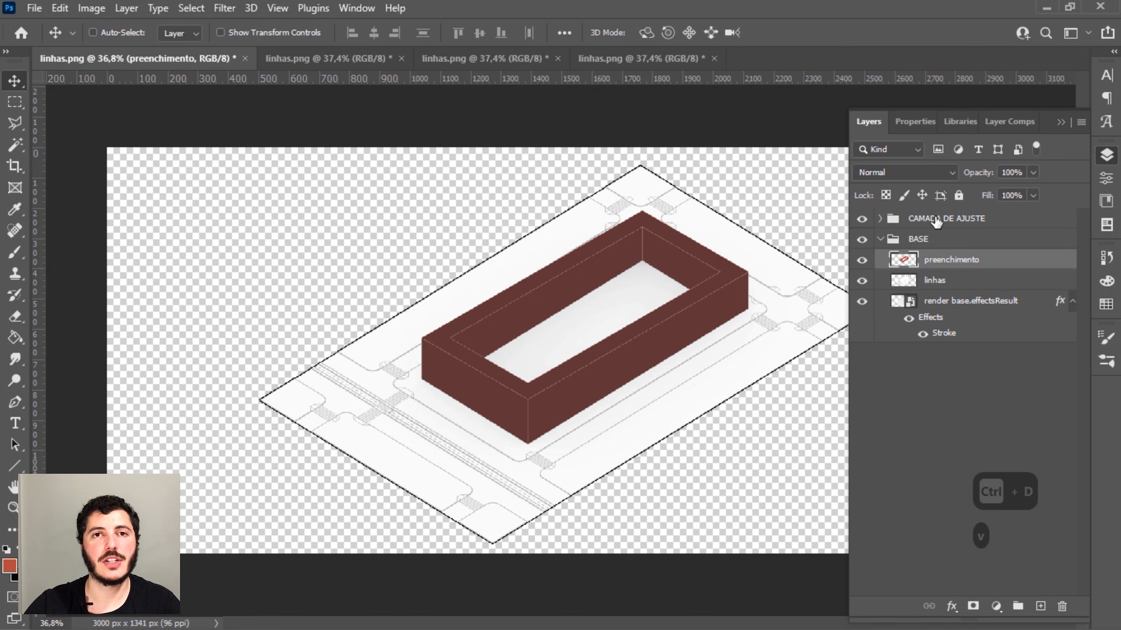
Move the preenchimento layer out of the BASE group to above the CAMADA DE AJUSTE group.
{"action": "left_click", "coordinate": [879, 219]}
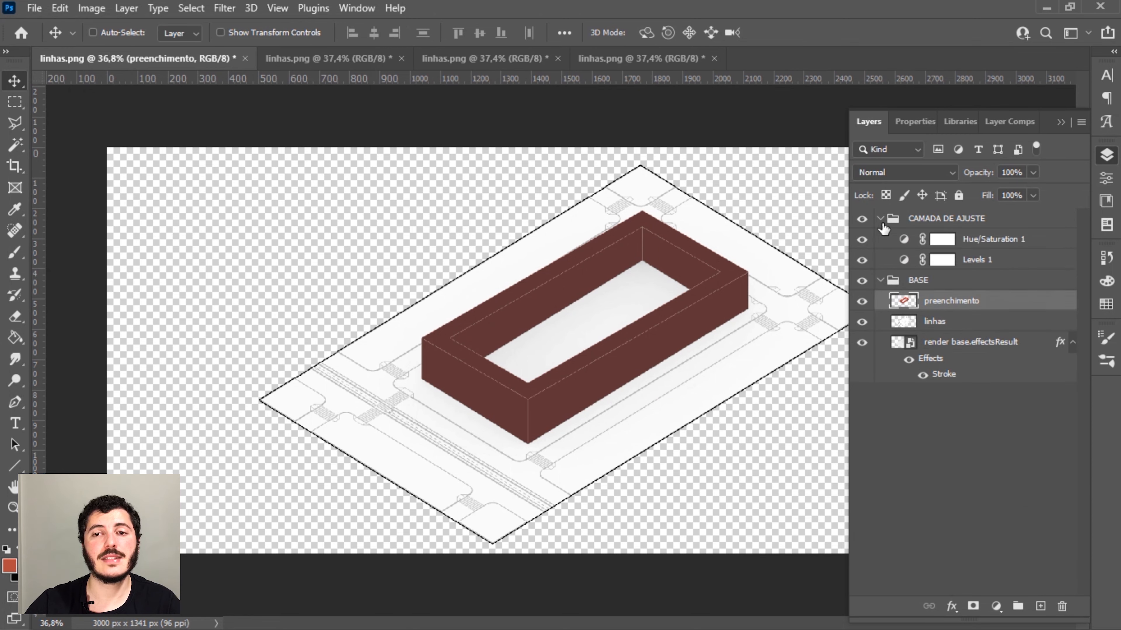
{"action": "left_click_drag", "start_coordinate": [945, 304], "coordinate": [940, 213]}
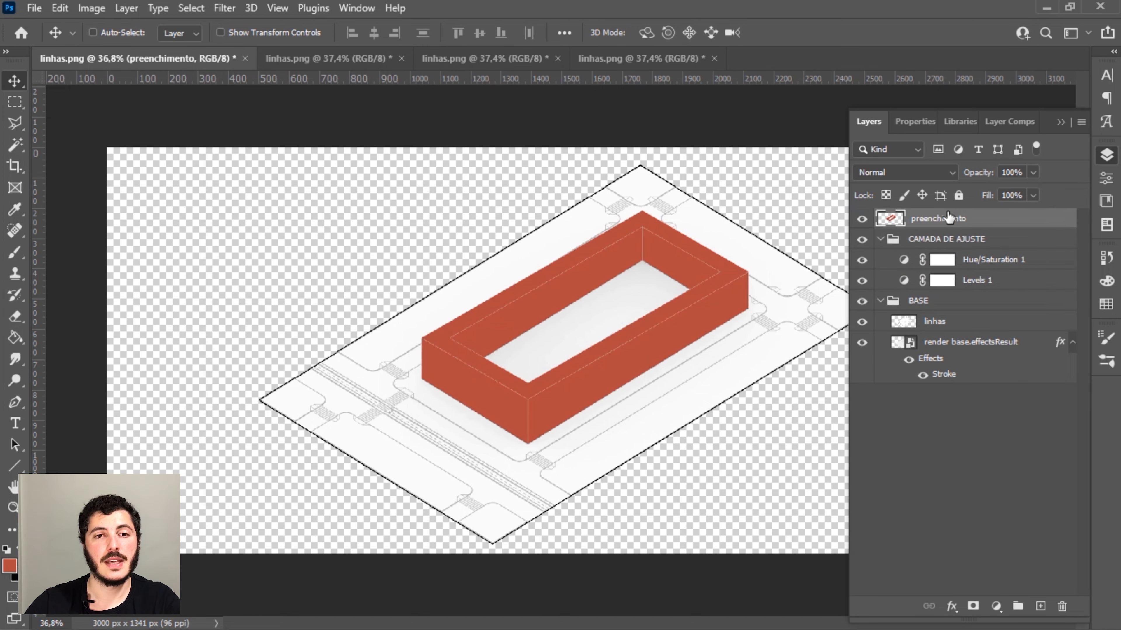
{"action": "scroll", "coordinate": [612, 318], "scroll_direction": "up", "scroll_amount": 1, "text": "alt"}
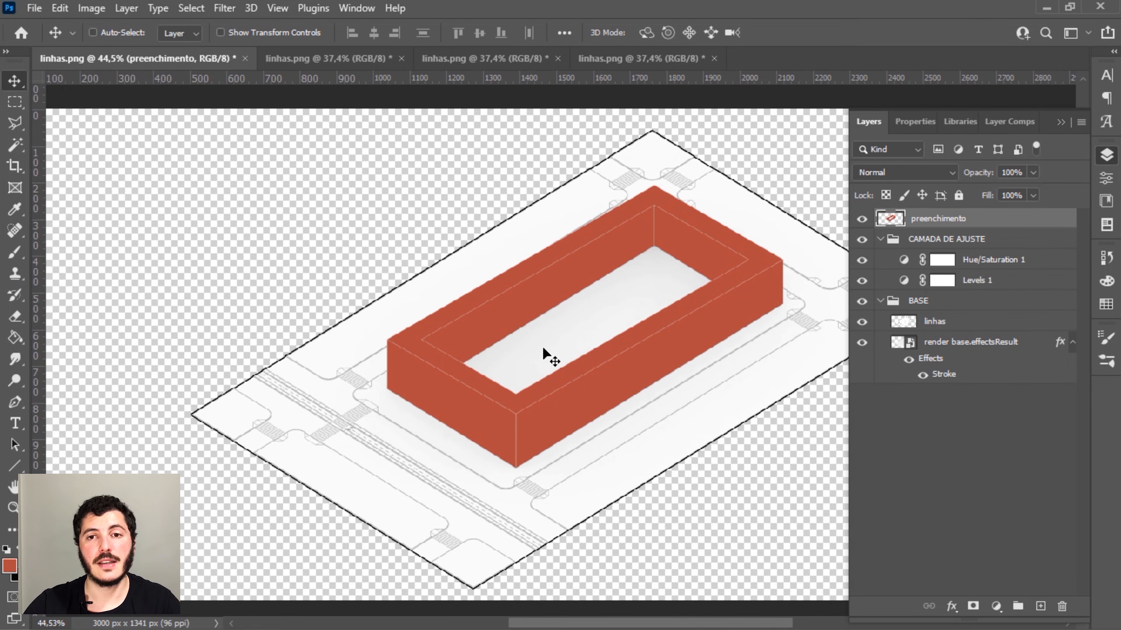
Set the preenchimento layer's blend mode to Multiply and view the whole image.
{"action": "left_click", "coordinate": [901, 173]}
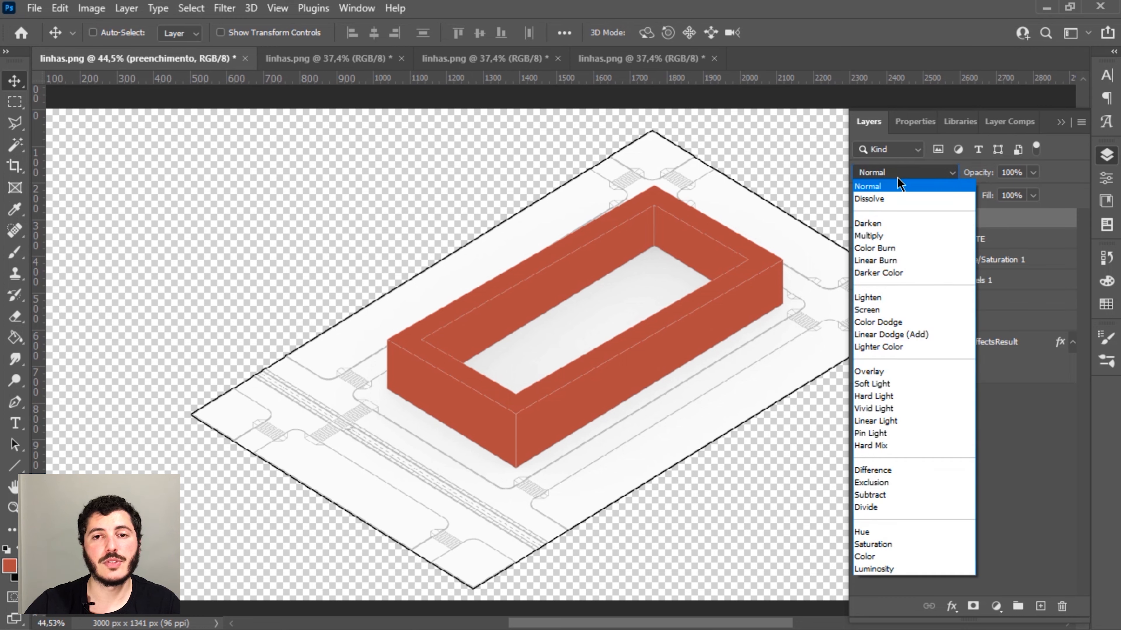
{"action": "left_click", "coordinate": [878, 237]}
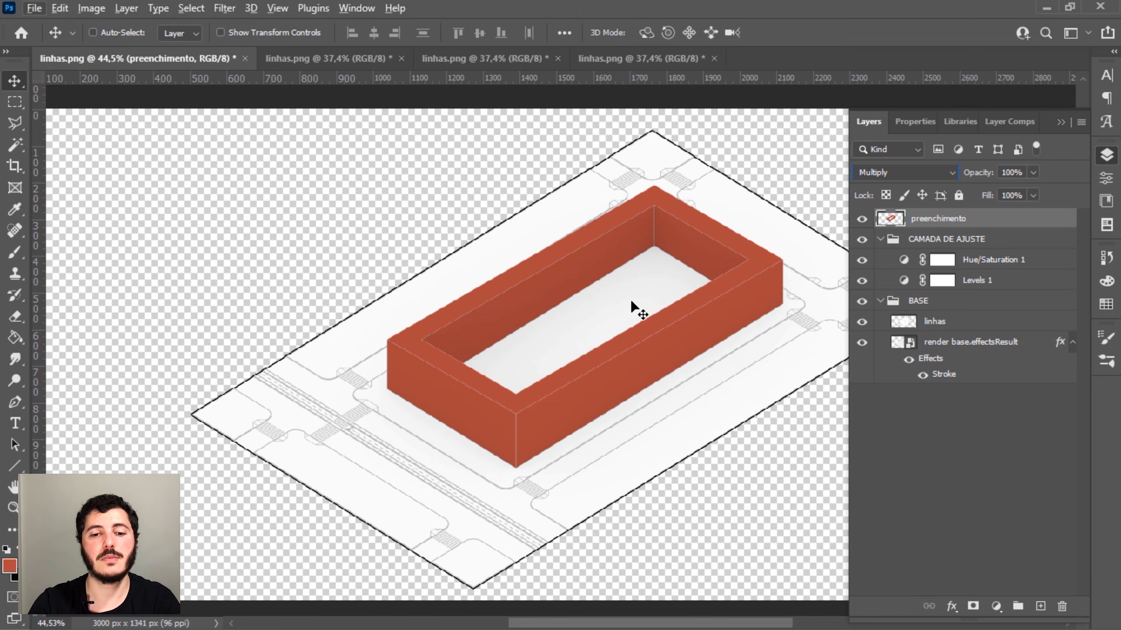
{"action": "key", "text": "ctrl+0"}
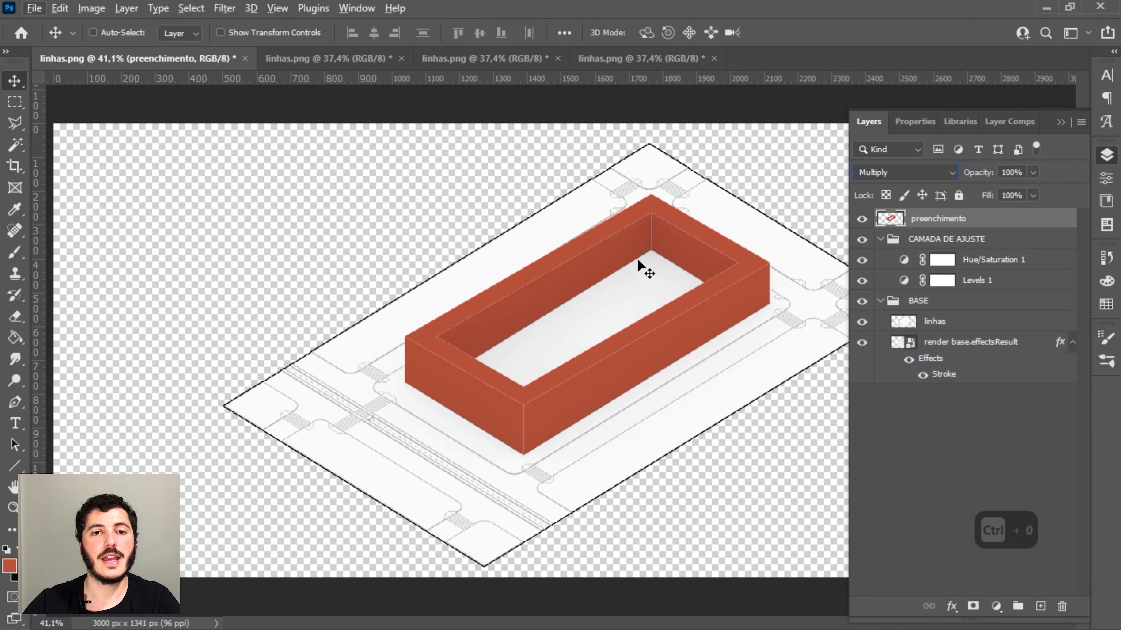
{"action": "key", "text": "v"}
{"action": "left_click", "coordinate": [687, 260]}
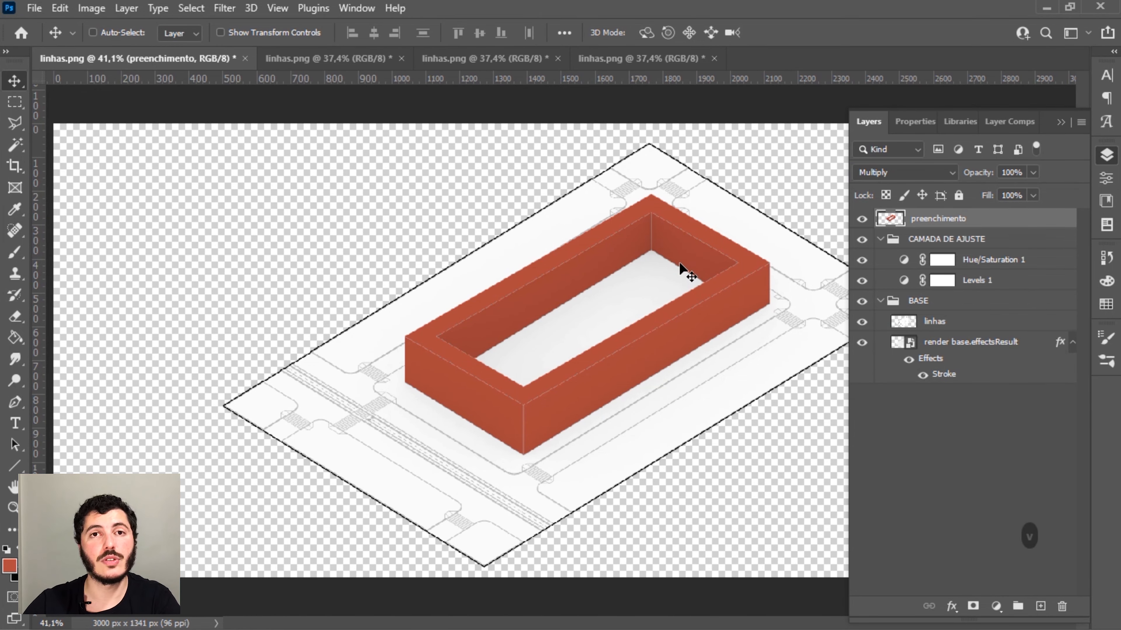
{"action": "scroll", "coordinate": [675, 276], "scroll_direction": "down", "scroll_amount": 1, "text": "alt"}
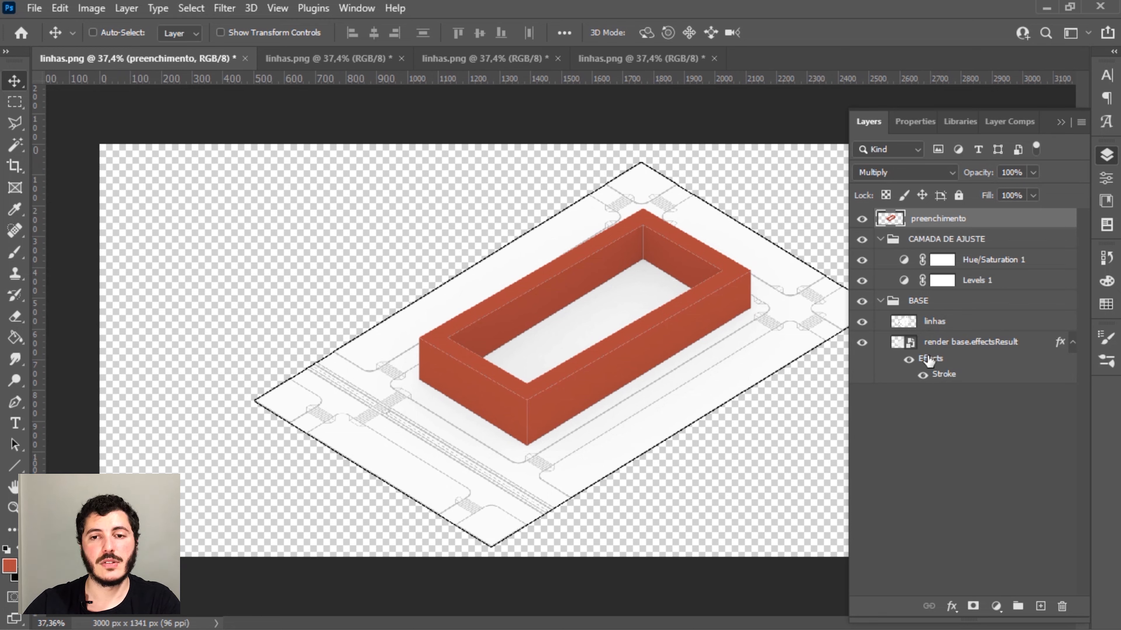
Copy the stroke effect from the render base.effectsResult layer onto the preenchimento layer.
{"action": "left_click_drag", "start_coordinate": [928, 360], "coordinate": [917, 222]}
{"action": "scroll", "coordinate": [657, 323], "scroll_direction": "up", "scroll_amount": 2, "text": "alt"}
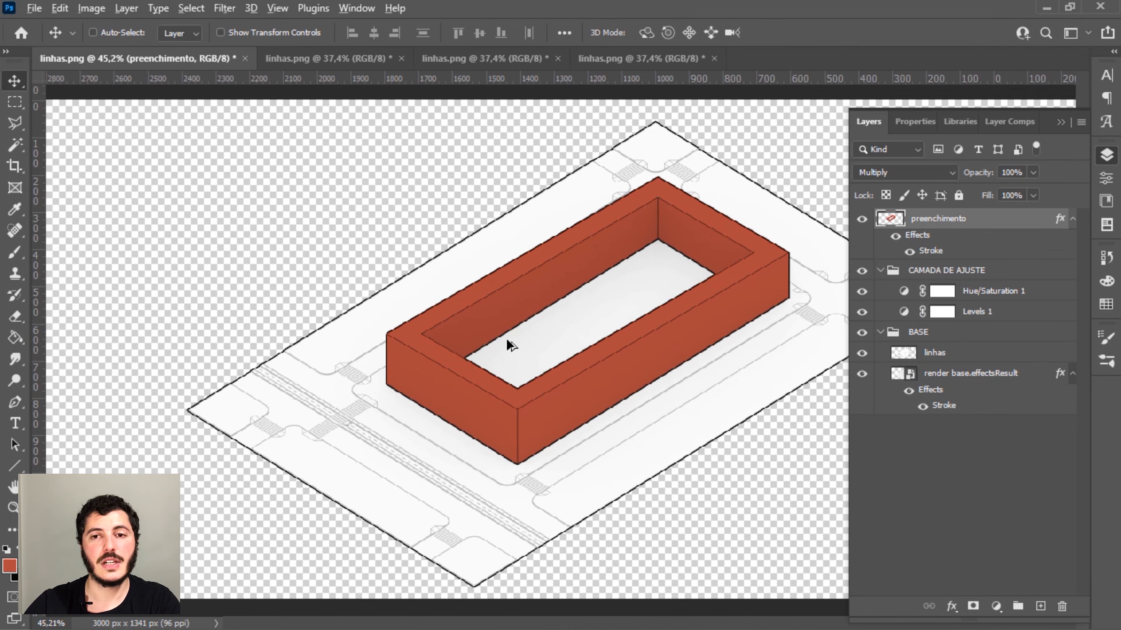
{"action": "scroll", "coordinate": [569, 353], "scroll_direction": "down", "scroll_amount": 3, "text": "alt"}
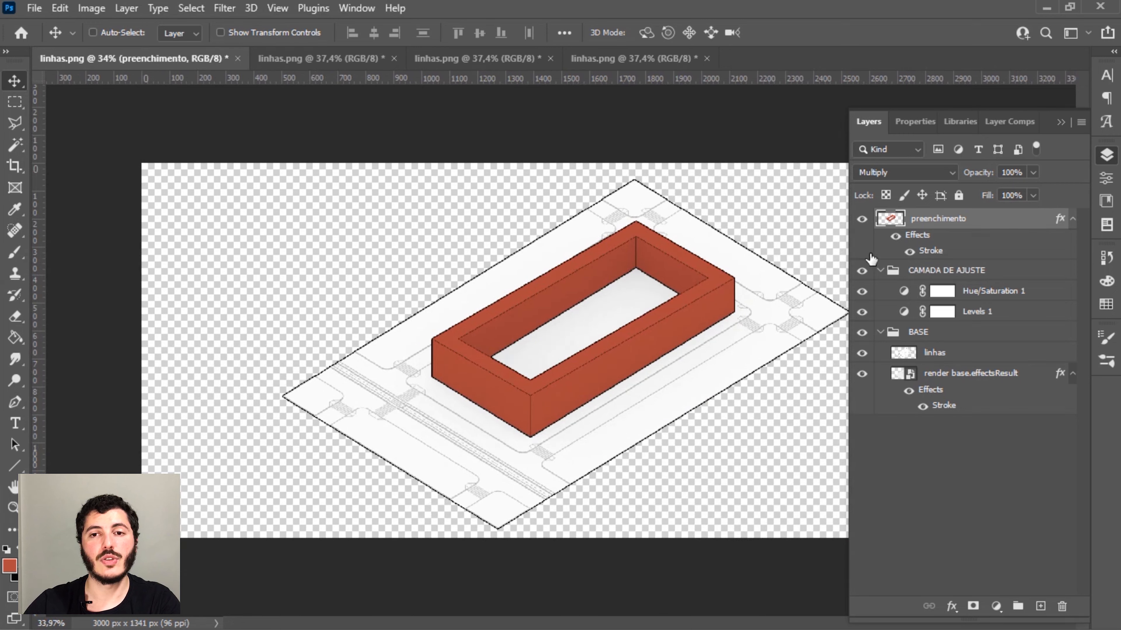
Review the stroke settings of the preenchimento layer and close the layer style.
{"action": "double_click", "coordinate": [931, 253]}
{"action": "mouse_move", "coordinate": [706, 229]}
{"action": "left_mouse_down"}
{"action": "mouse_move", "coordinate": [623, 315]}
{"action": "mouse_move", "coordinate": [411, 450]}
{"action": "left_mouse_up"}
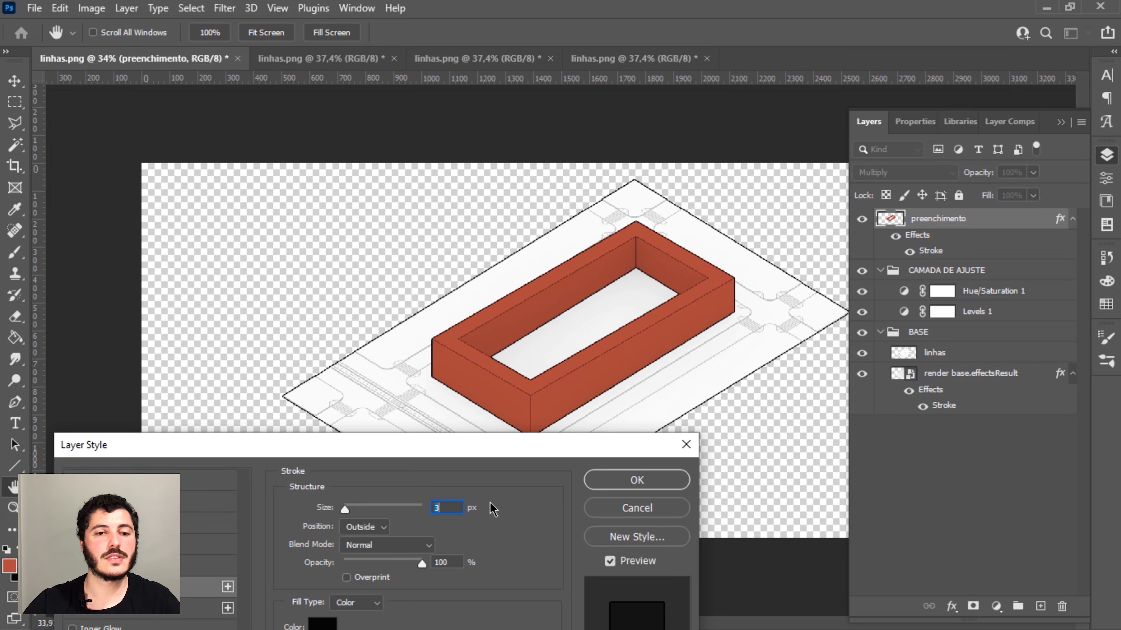
{"action": "left_click_drag", "start_coordinate": [388, 452], "coordinate": [431, 149]}
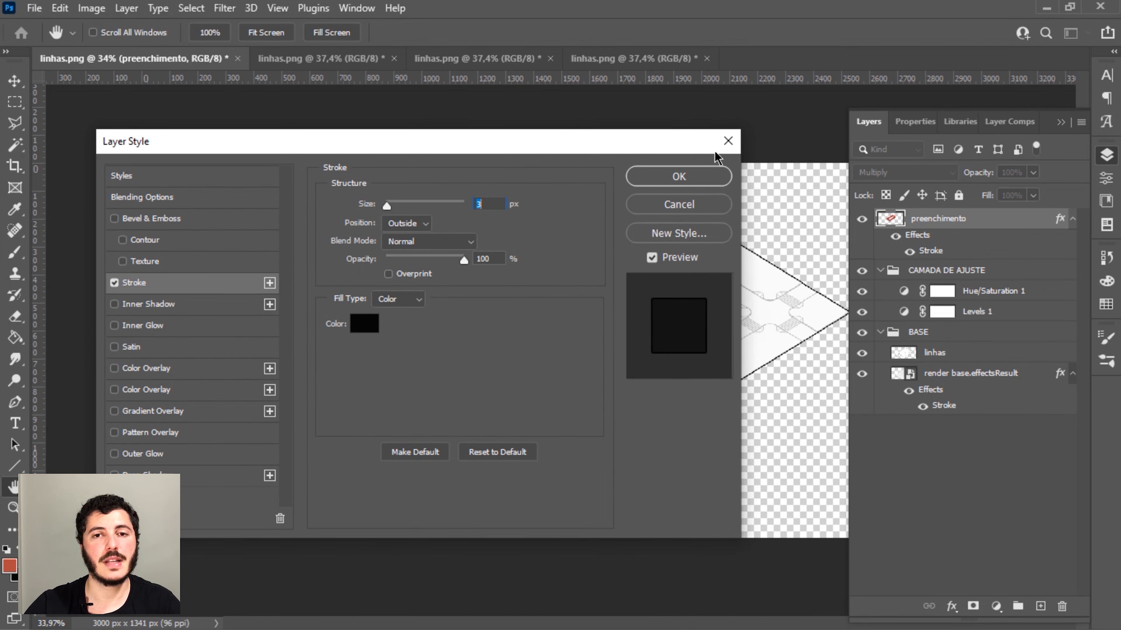
{"action": "left_click", "coordinate": [706, 176]}
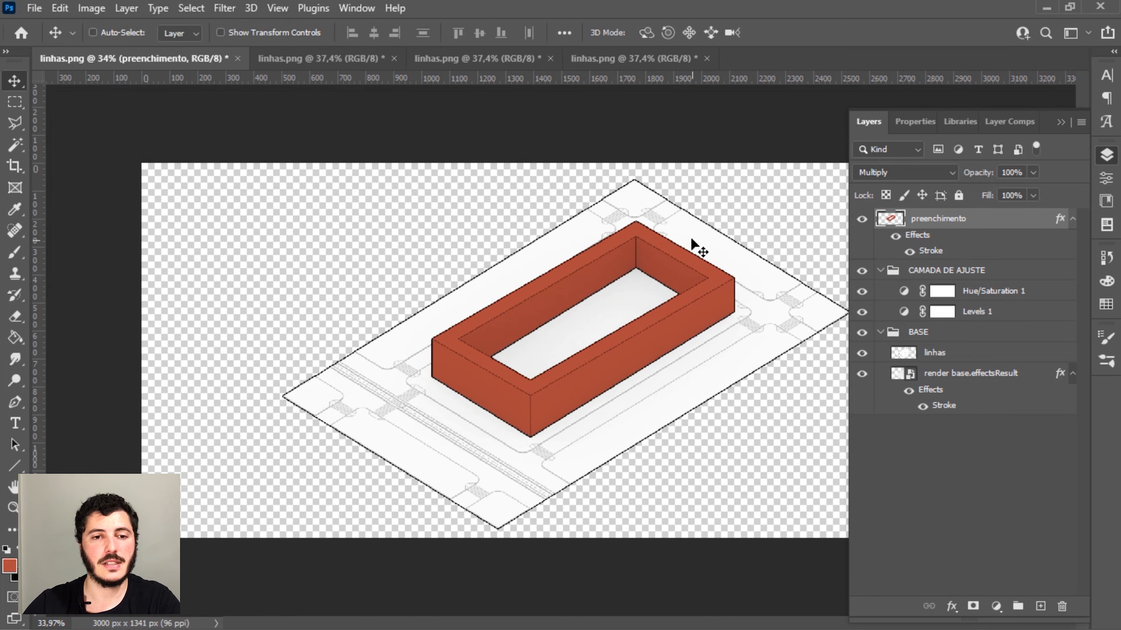
Compare the preenchimento layer in Normal and Multiply blend modes, finishing on Multiply.
{"action": "scroll", "coordinate": [651, 325], "scroll_direction": "up", "scroll_amount": 1, "text": "alt"}
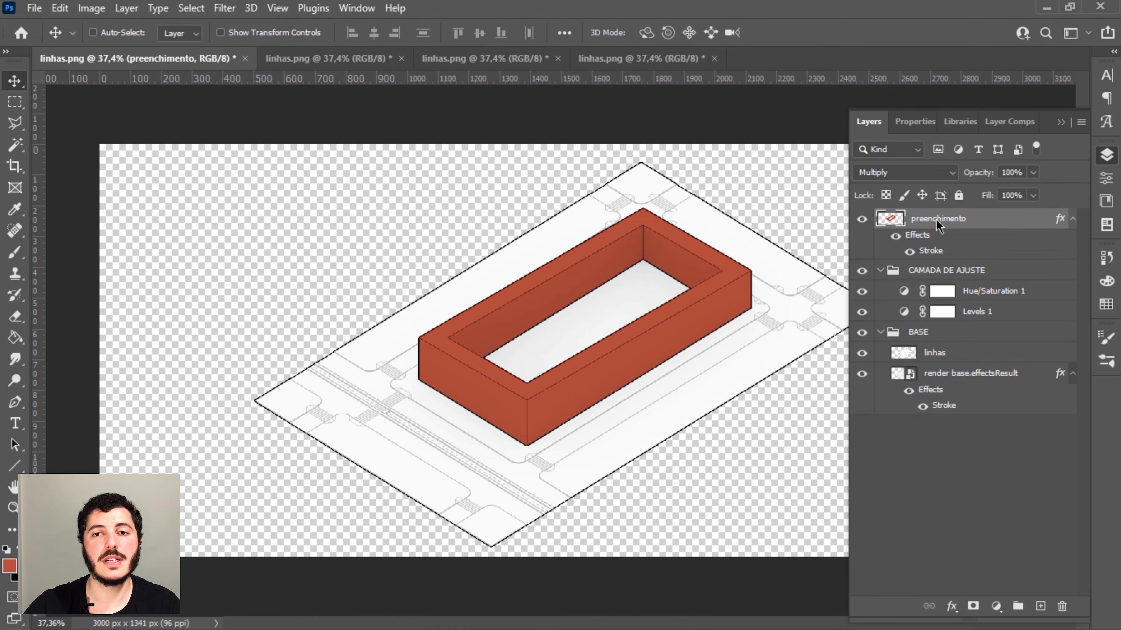
{"action": "left_click", "coordinate": [883, 170]}
{"action": "left_click", "coordinate": [881, 187]}
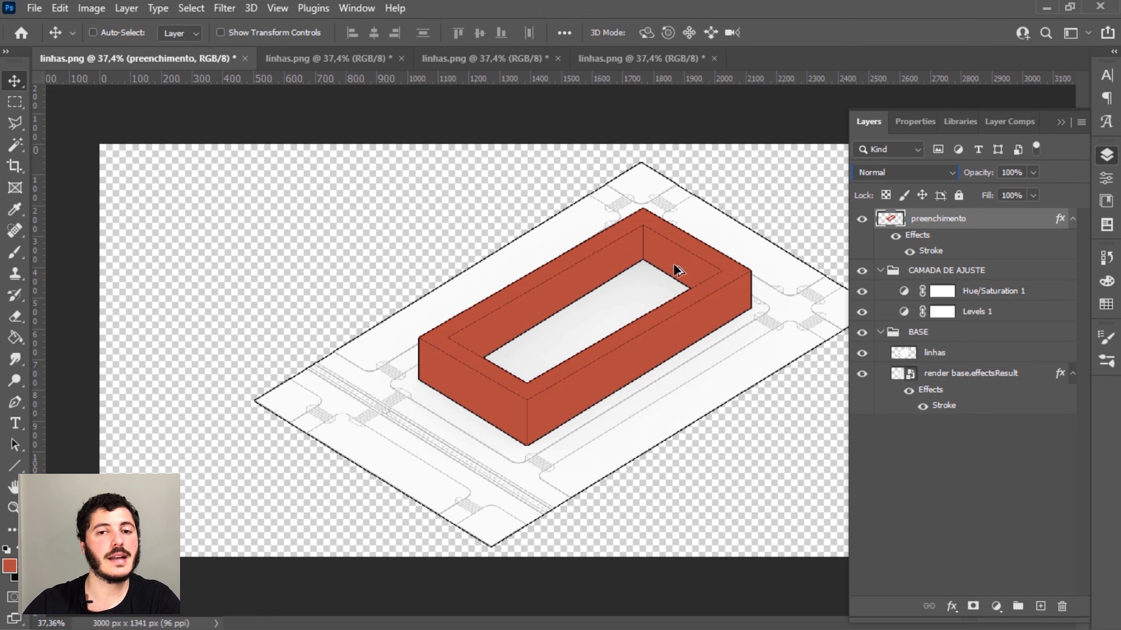
{"action": "scroll", "coordinate": [673, 264], "scroll_direction": "up", "scroll_amount": 4, "text": "alt"}
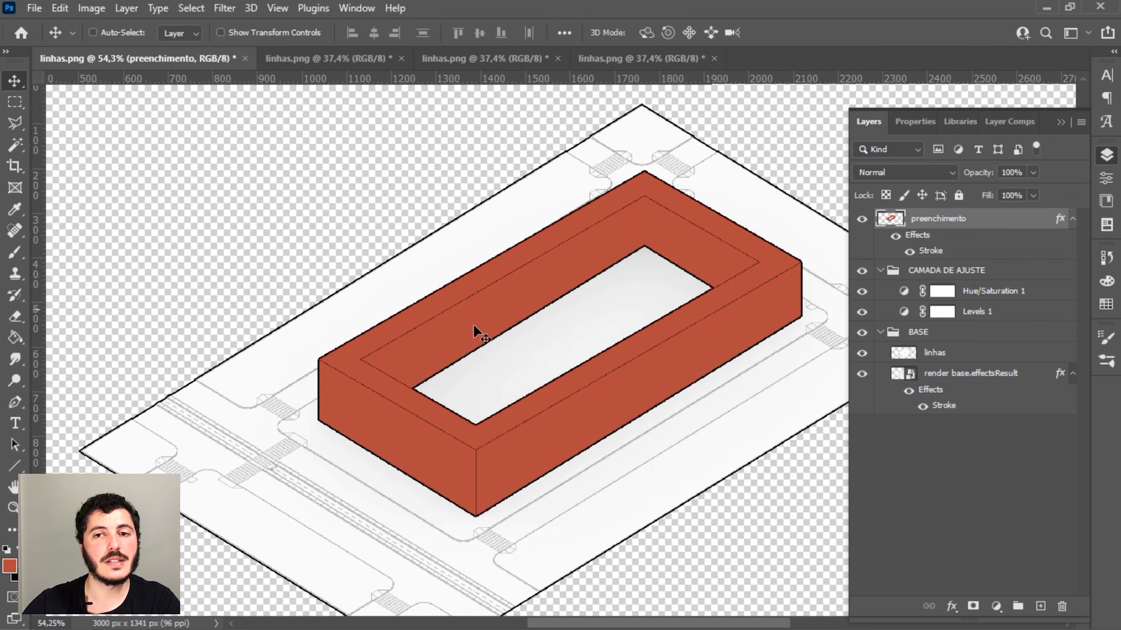
{"action": "left_click", "coordinate": [907, 173]}
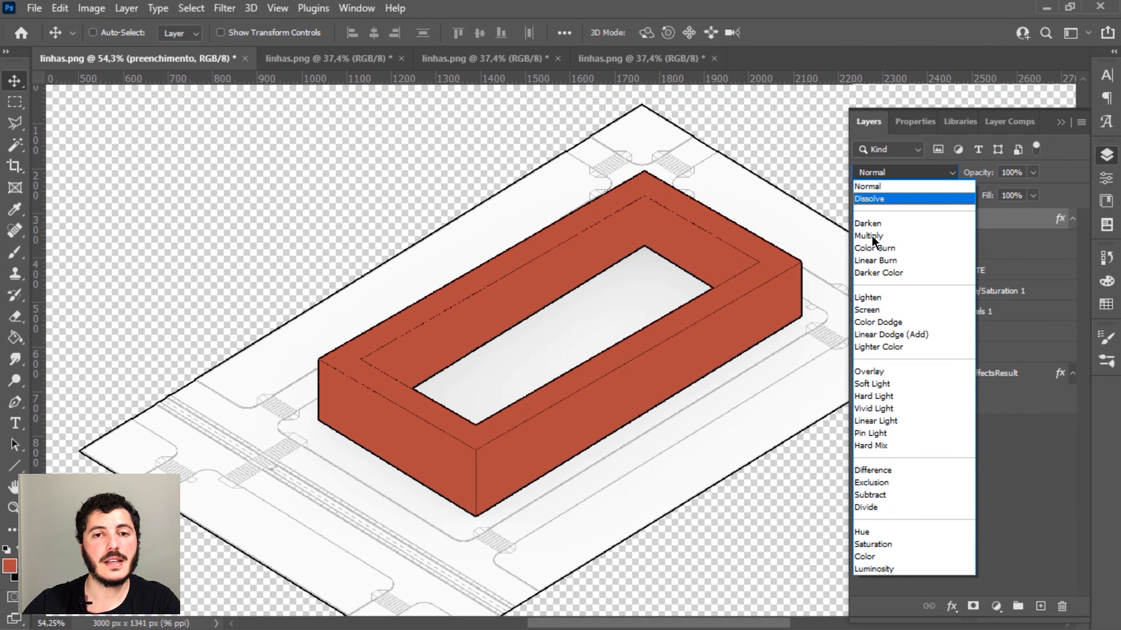
{"action": "left_click", "coordinate": [872, 236]}
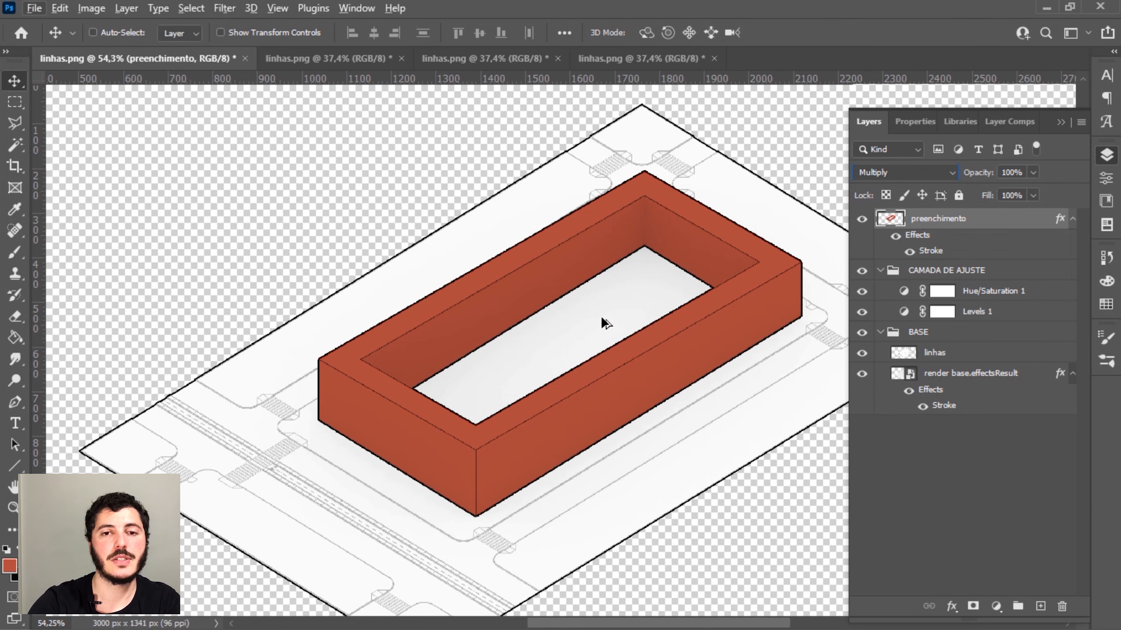
{"action": "key", "text": "ctrl+0"}
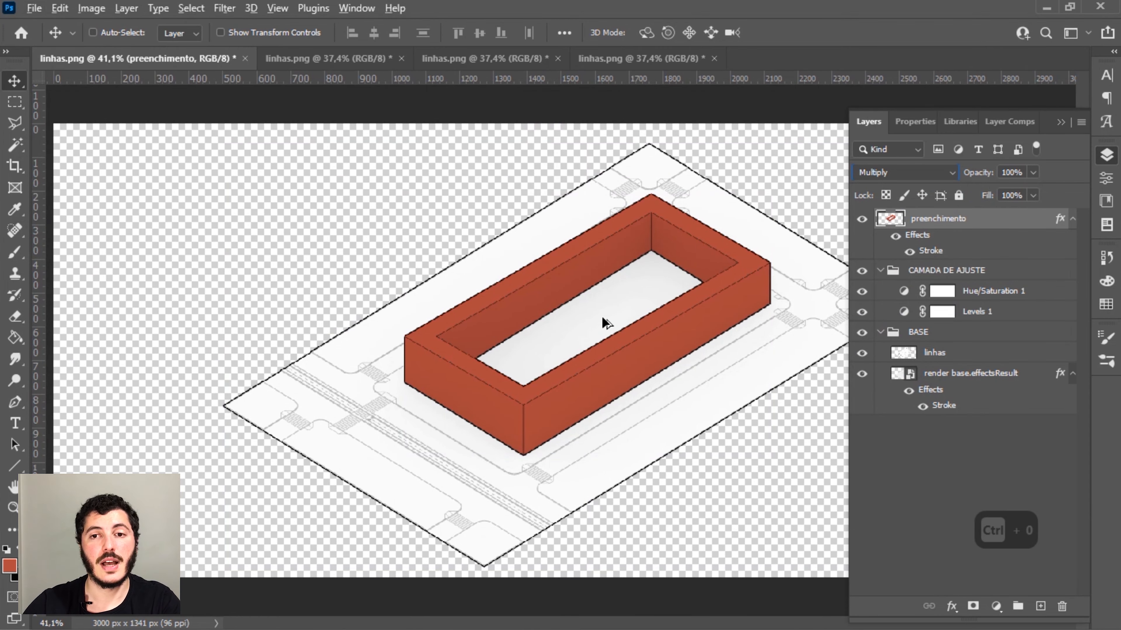
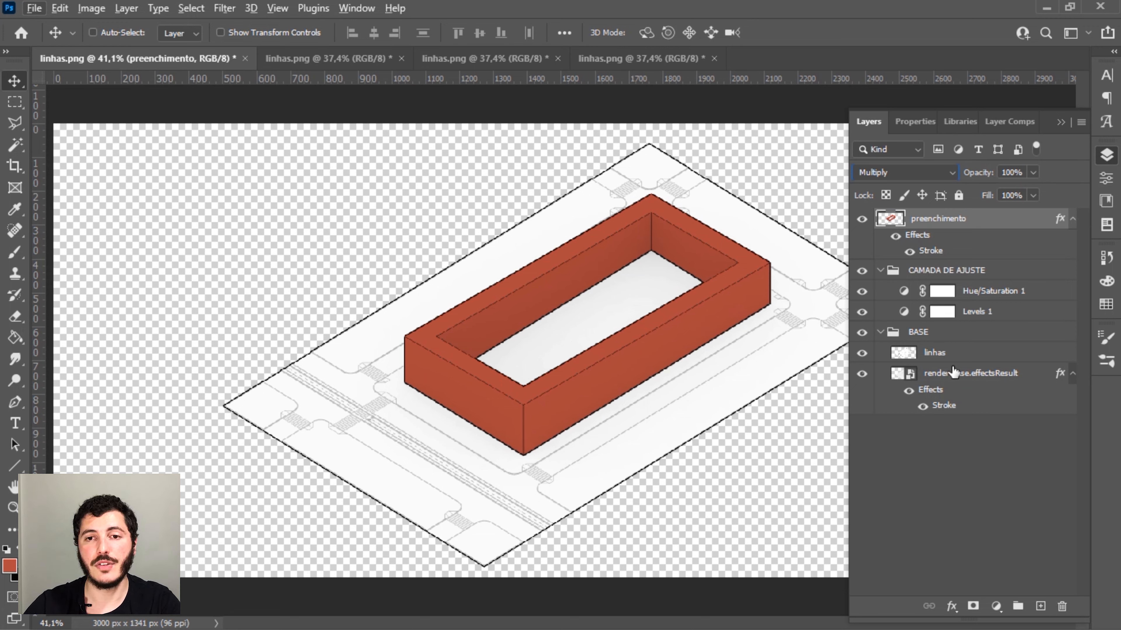
Duplicate the preenchimento layer and the CAMADA DE AJUSTE group into the second linhas.png document and switch to that document.
{"action": "left_click", "coordinate": [940, 336]}
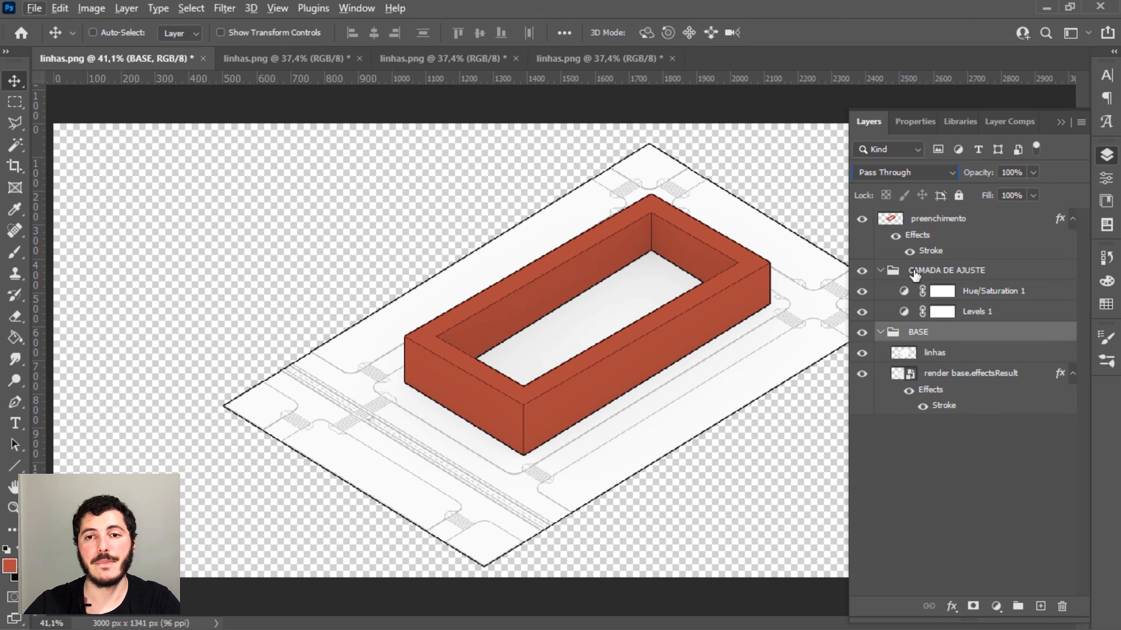
{"action": "left_click", "coordinate": [945, 274]}
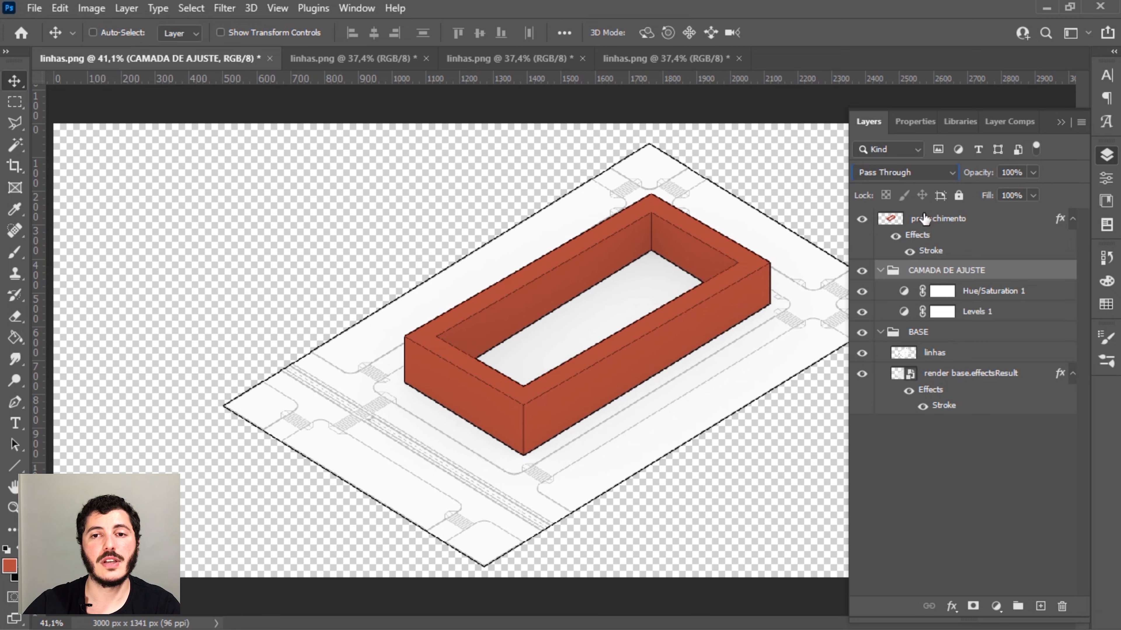
{"action": "key", "text": "ctrl"}
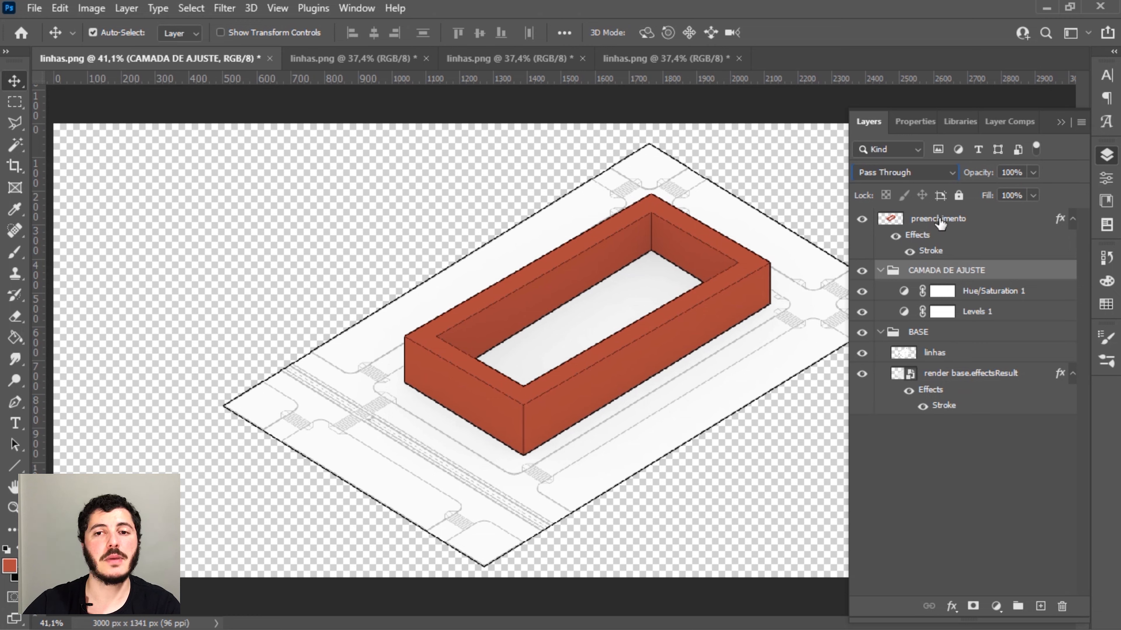
{"action": "left_click", "coordinate": [940, 223]}
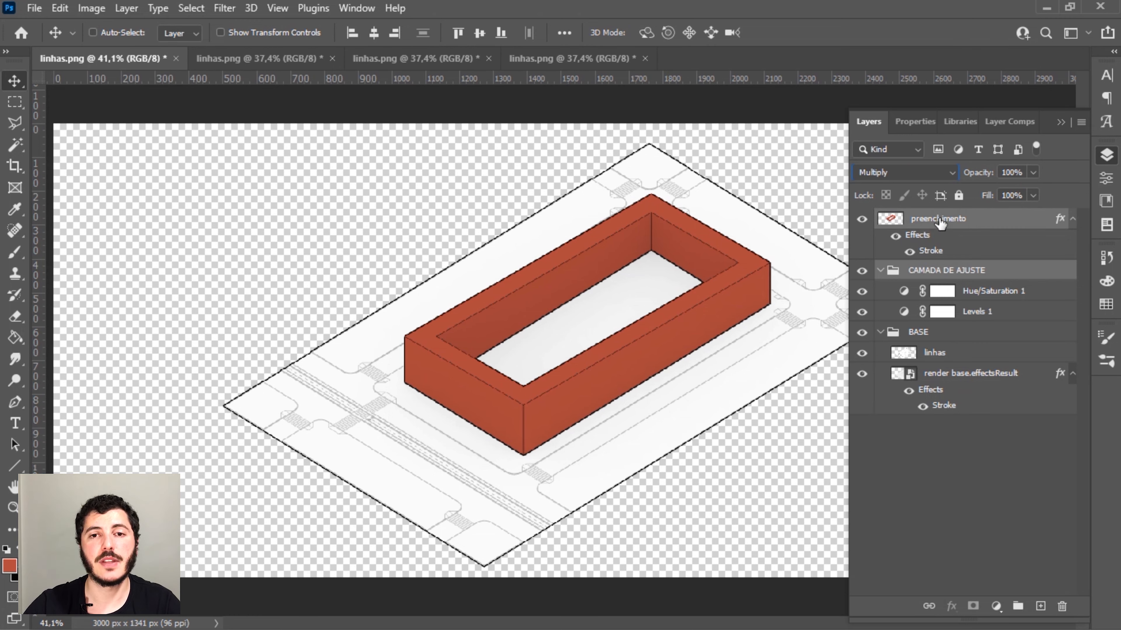
{"action": "right_click", "coordinate": [941, 223]}
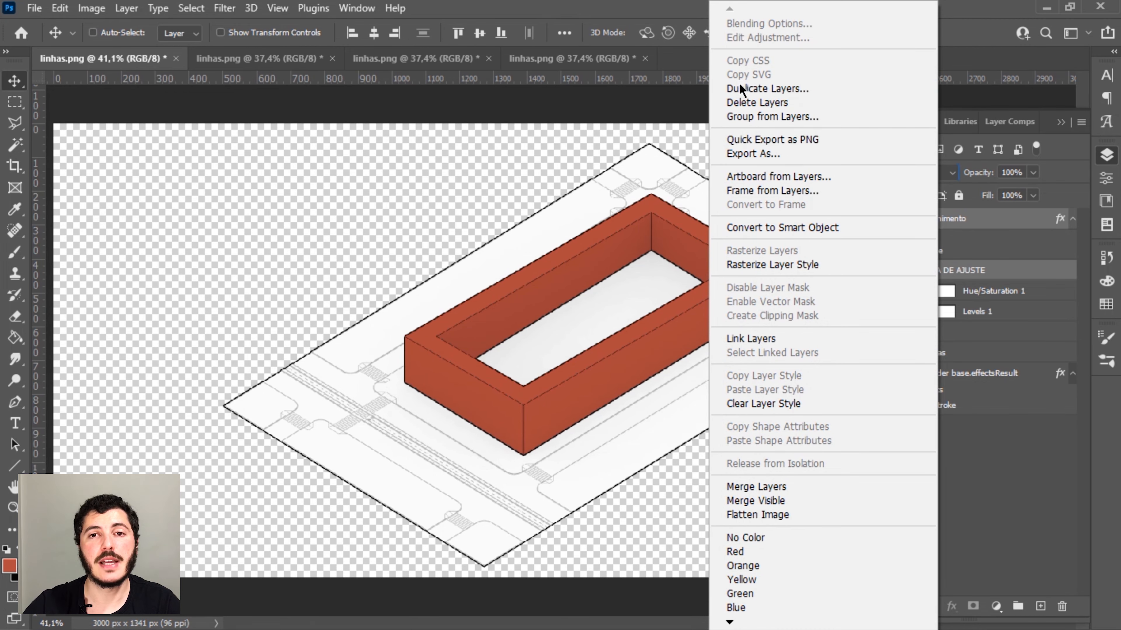
{"action": "left_click", "coordinate": [789, 90]}
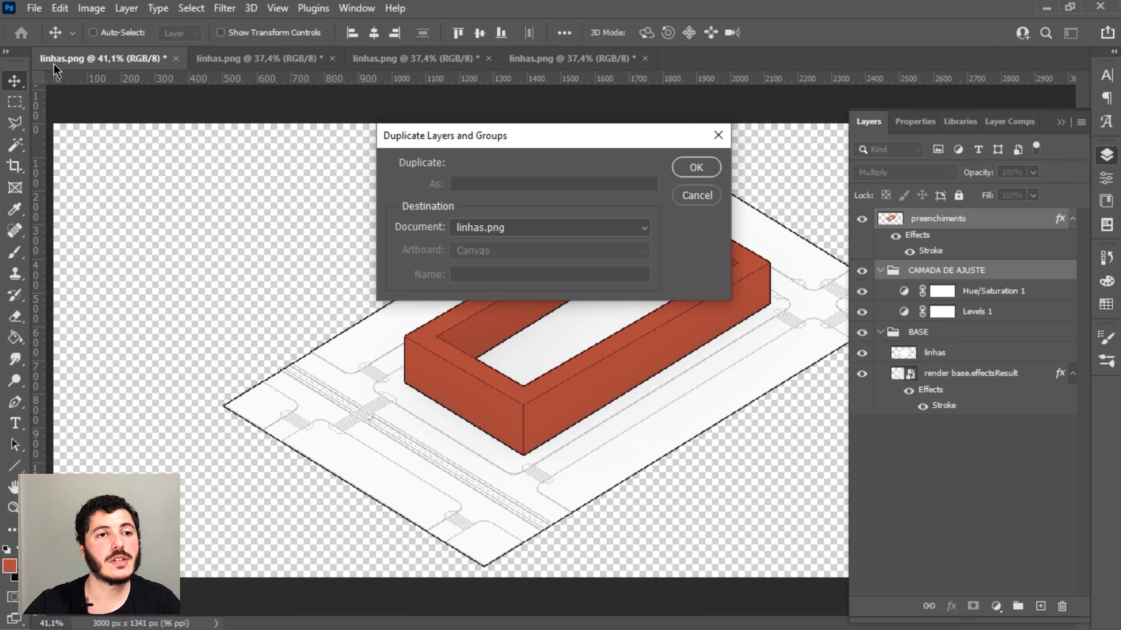
{"action": "left_click", "coordinate": [516, 233]}
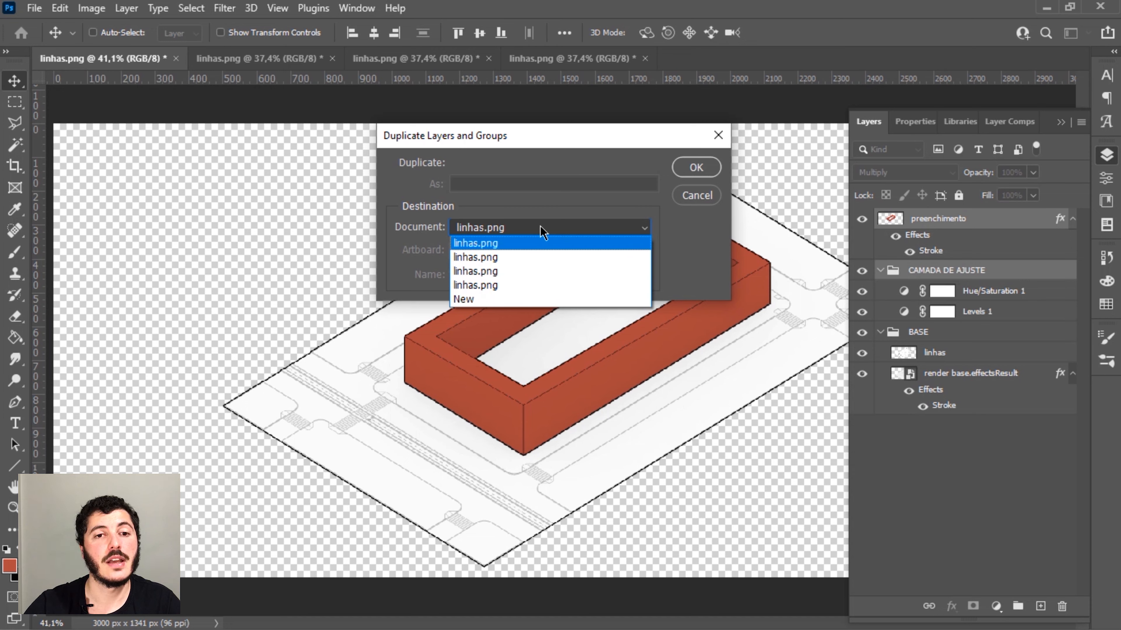
{"action": "left_click", "coordinate": [465, 257]}
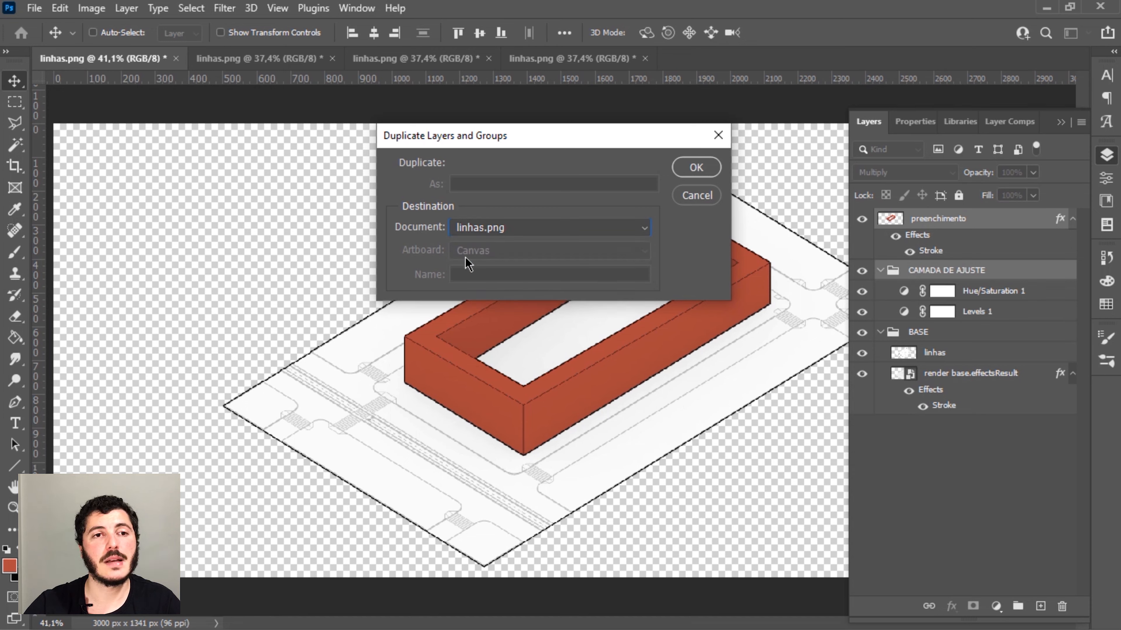
{"action": "left_click", "coordinate": [701, 165]}
{"action": "left_click", "coordinate": [263, 67]}
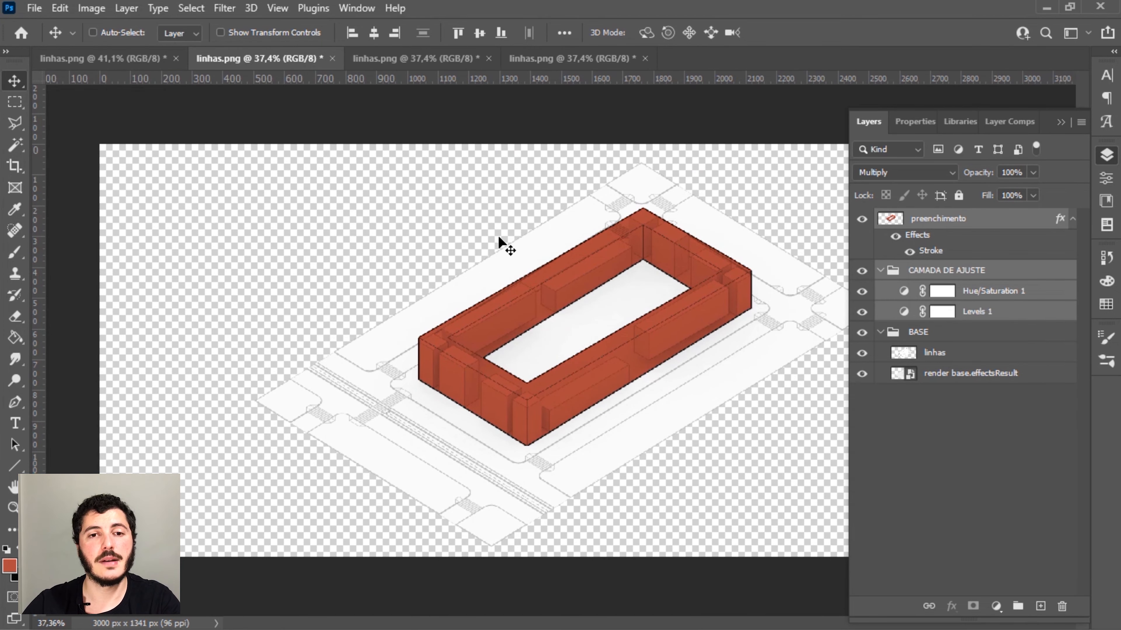
{"action": "scroll", "coordinate": [645, 315], "scroll_direction": "up", "scroll_amount": 2, "text": "alt"}
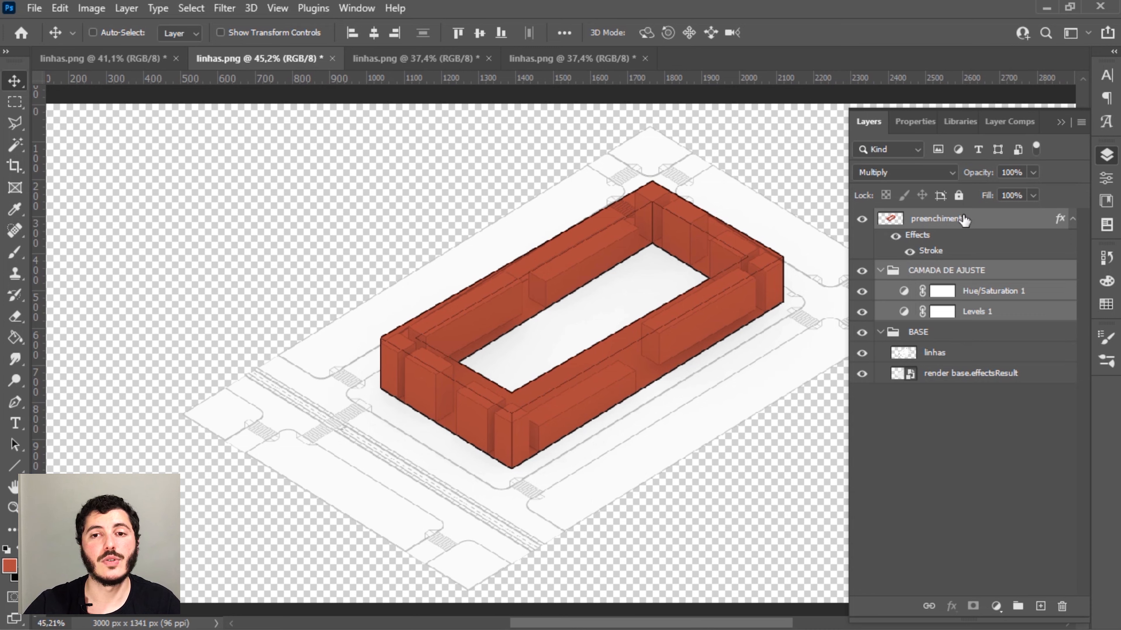
Erase the copied red fill from the preenchimento layer with a rectangular selection around the whole block, and deselect.
{"action": "left_click", "coordinate": [948, 222]}
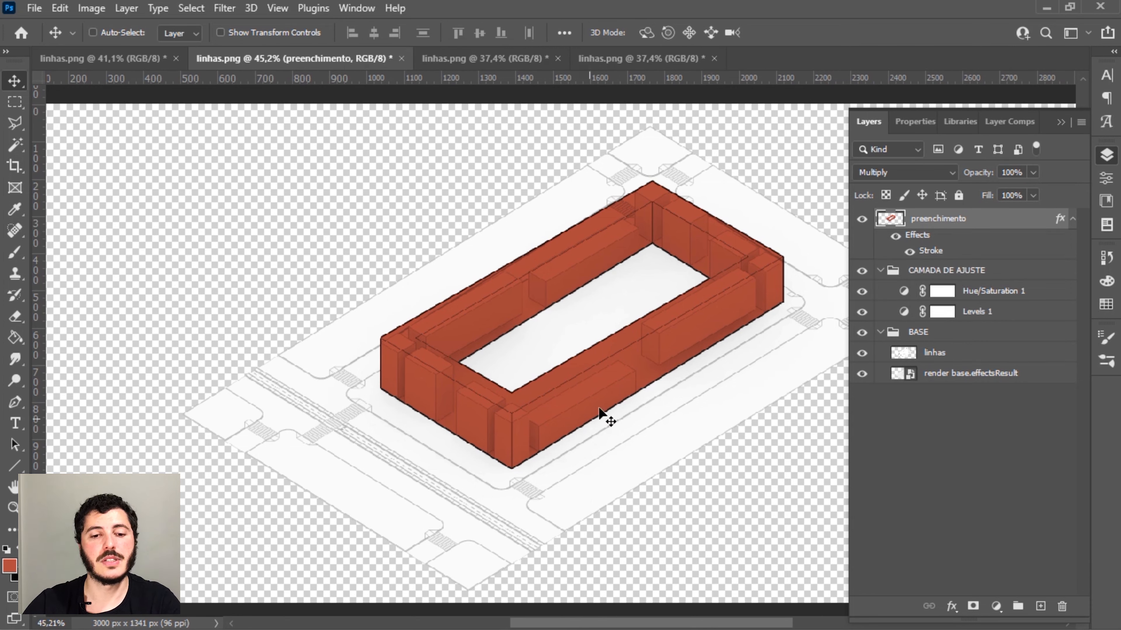
{"action": "key", "text": "m"}
{"action": "scroll", "coordinate": [585, 344], "scroll_direction": "down", "scroll_amount": 3, "text": "alt"}
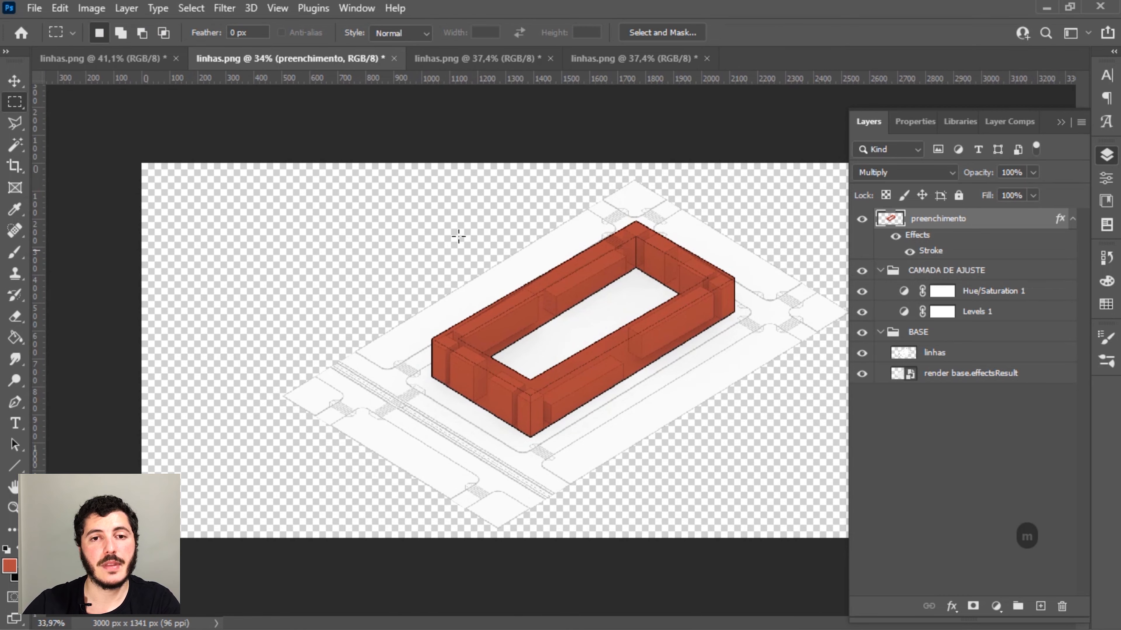
{"action": "left_click_drag", "start_coordinate": [387, 184], "coordinate": [805, 458]}
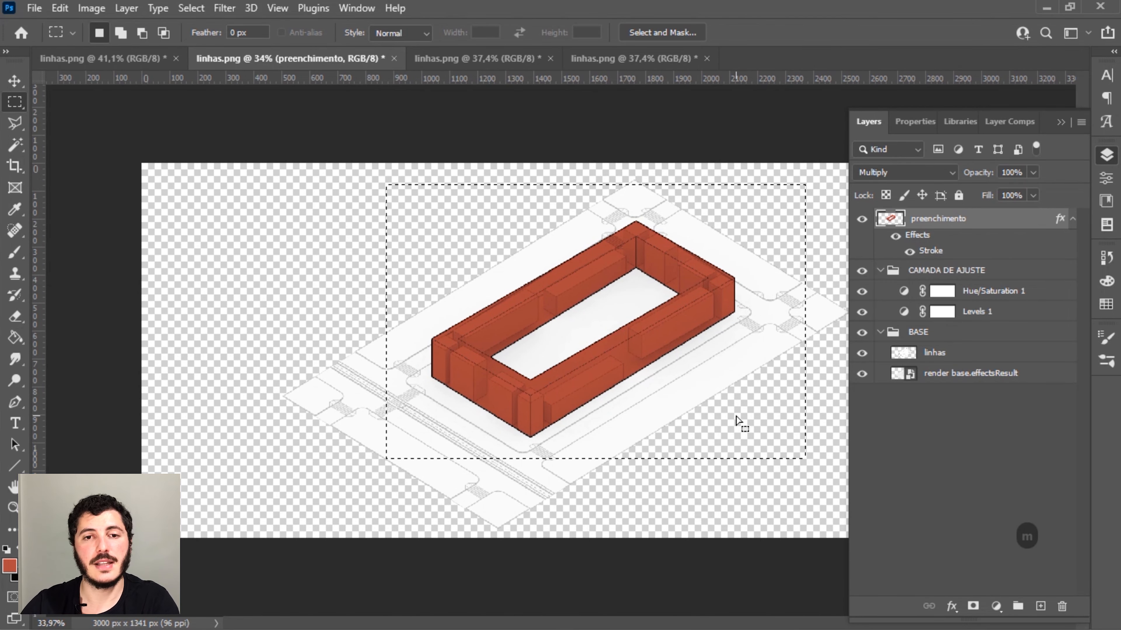
{"action": "key", "text": "Delete"}
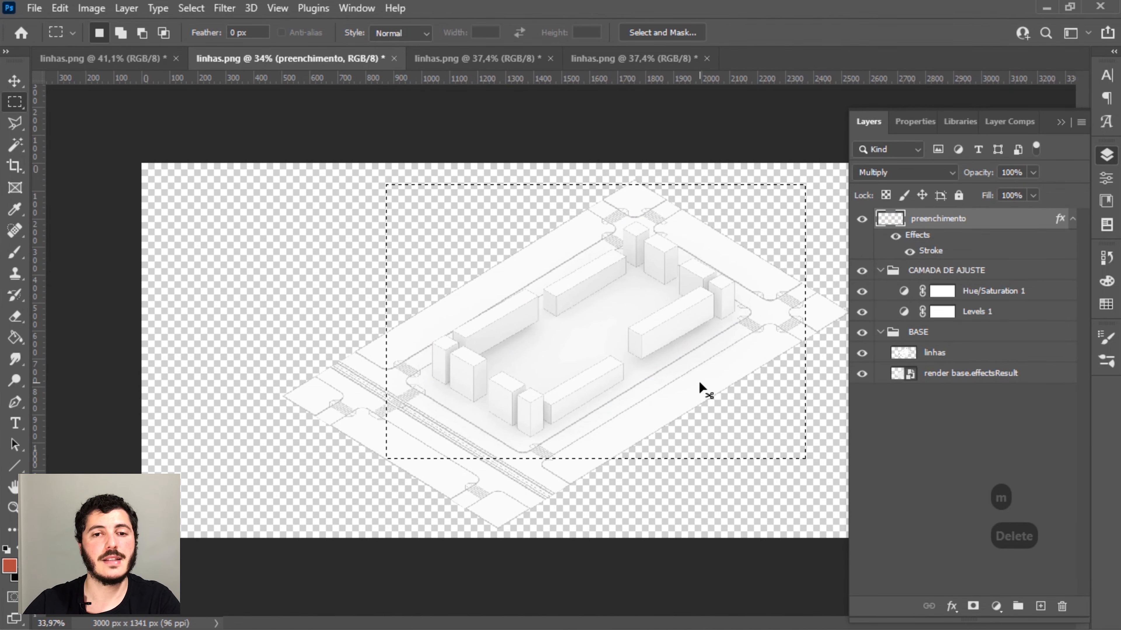
{"action": "key", "text": "ctrl+d"}
Select the faces of the two long front blocks from the linhas layer with the Magic Wand.
{"action": "scroll", "coordinate": [627, 326], "scroll_direction": "up", "scroll_amount": 4, "text": "alt"}
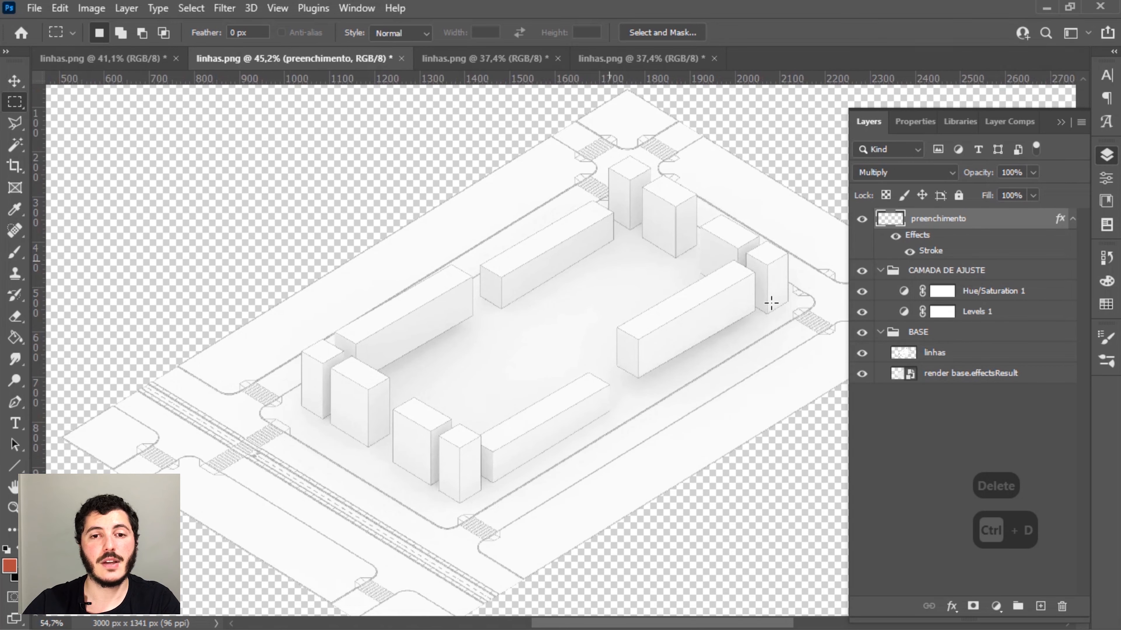
{"action": "key", "text": "w"}
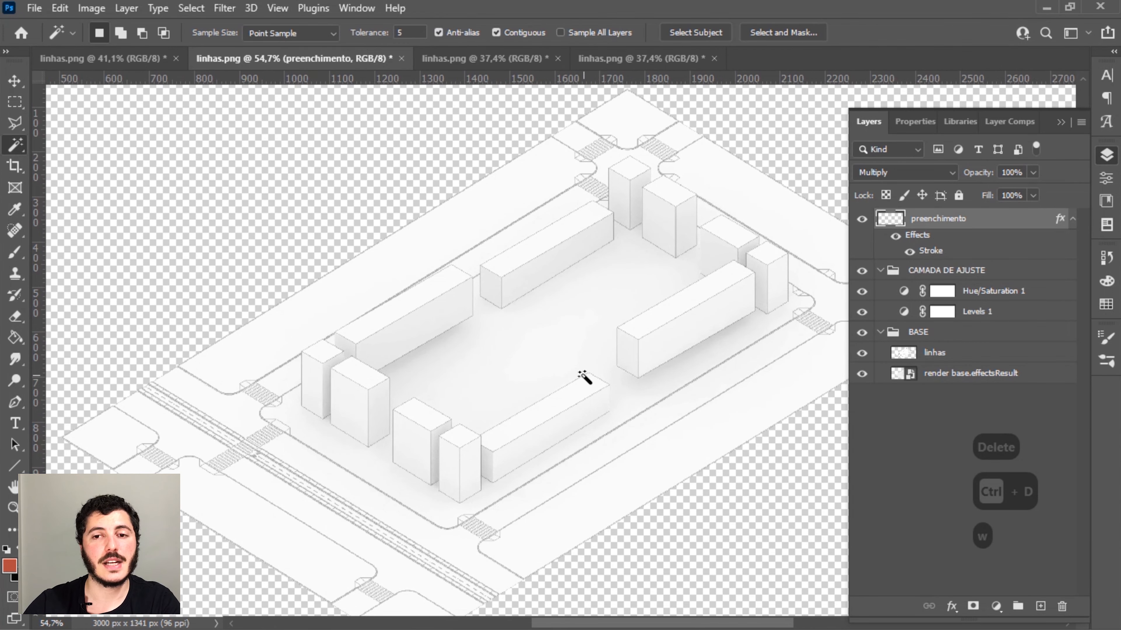
{"action": "left_click", "coordinate": [938, 356]}
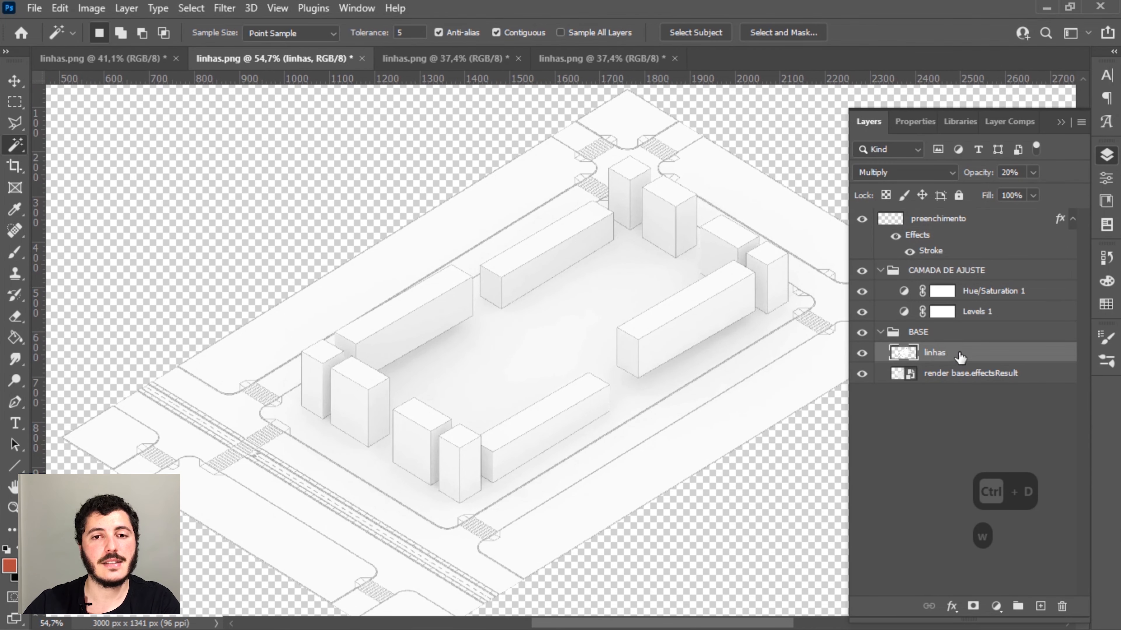
{"action": "left_click", "coordinate": [707, 324]}
{"action": "left_click", "coordinate": [697, 294], "text": "shift"}
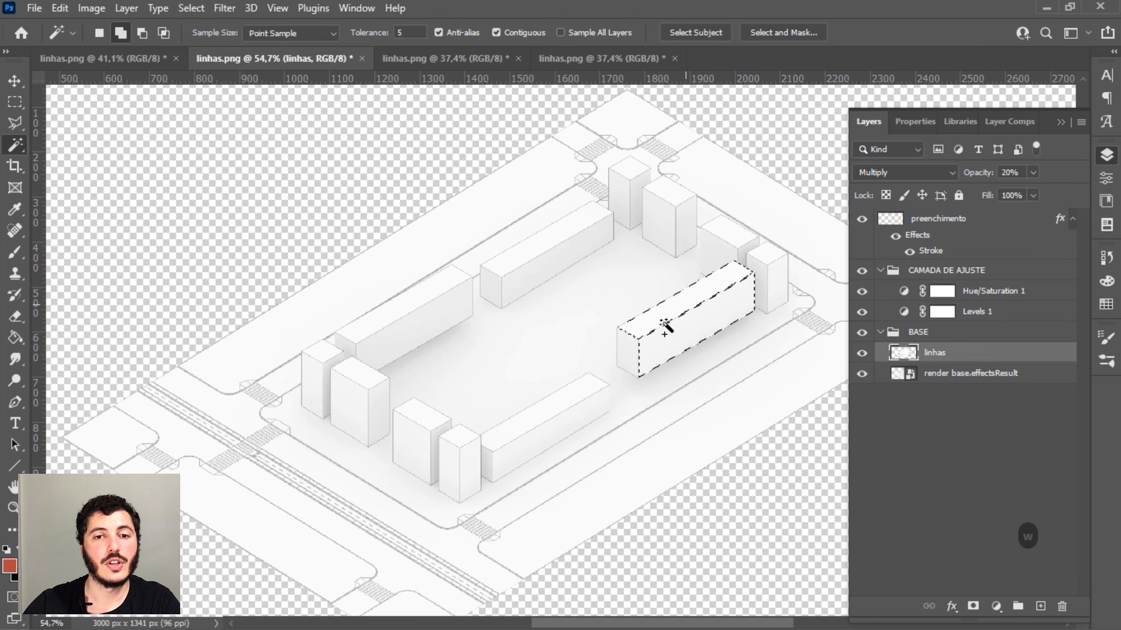
{"action": "left_click", "coordinate": [633, 351], "text": "shift"}
{"action": "left_click", "coordinate": [569, 428], "text": "shift"}
{"action": "left_click", "coordinate": [529, 417], "text": "shift"}
{"action": "left_click", "coordinate": [488, 463], "text": "shift"}
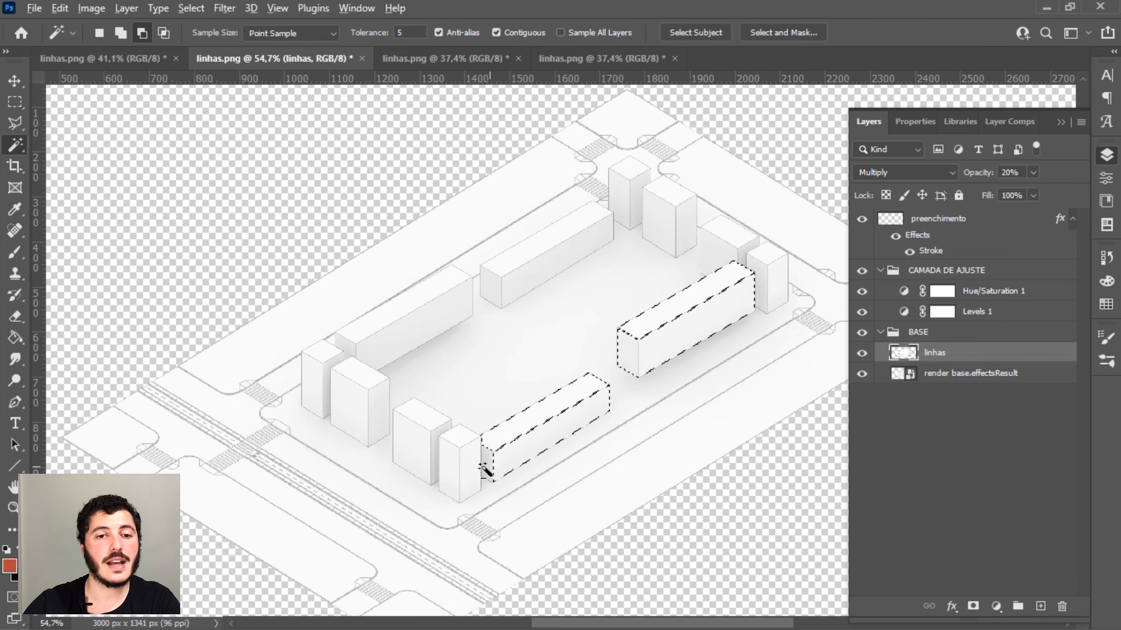
Add the faces of the corner towers and the two rear long blocks to the Magic Wand selection.
{"action": "scroll", "coordinate": [485, 466], "scroll_direction": "up", "scroll_amount": 1, "text": "alt"}
{"action": "left_click", "coordinate": [486, 465], "text": "shift"}
{"action": "left_click", "coordinate": [461, 468], "text": "shift"}
{"action": "left_click", "coordinate": [437, 464], "text": "shift"}
{"action": "left_click", "coordinate": [451, 427], "text": "shift"}
{"action": "left_click", "coordinate": [391, 435], "text": "shift"}
{"action": "left_click", "coordinate": [322, 392], "text": "shift"}
{"action": "left_click", "coordinate": [259, 360], "text": "shift"}
{"action": "left_click", "coordinate": [309, 311], "text": "shift"}
{"action": "left_click", "coordinate": [491, 232], "text": "shift"}
{"action": "left_click", "coordinate": [569, 165], "text": "shift"}
{"action": "left_click_drag", "start_coordinate": [723, 212], "coordinate": [516, 322]}
{"action": "left_click", "coordinate": [635, 312], "text": "shift"}
{"action": "left_click", "coordinate": [592, 287], "text": "shift"}
{"action": "left_click", "coordinate": [459, 216], "text": "shift"}
{"action": "left_click", "coordinate": [531, 224], "text": "shift"}
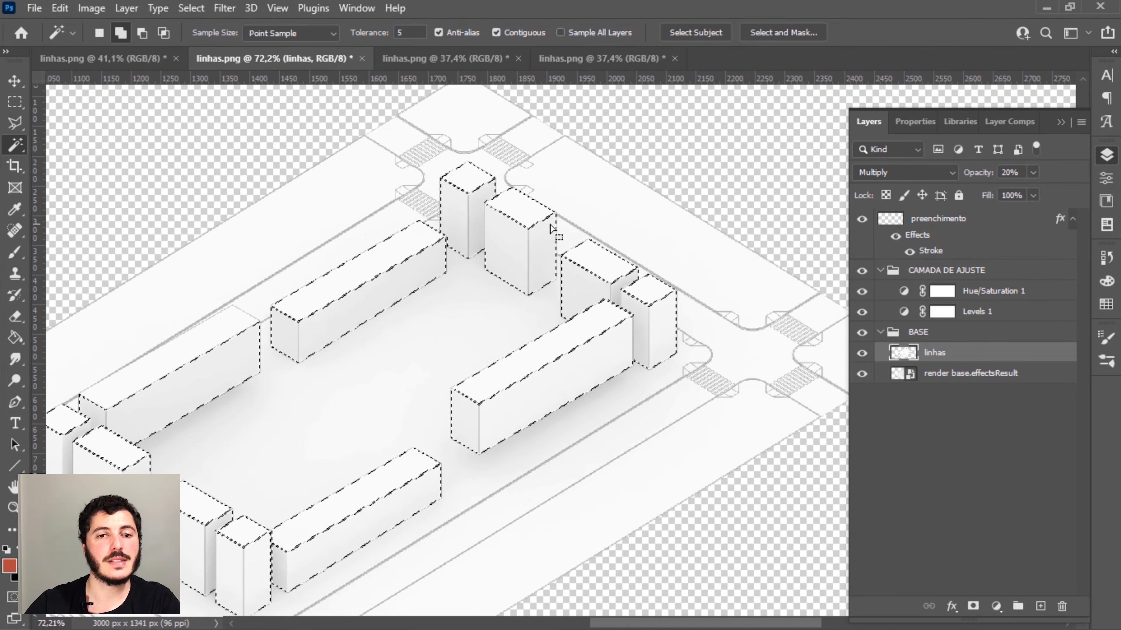
Fill the selected building faces with the red foreground color on the preenchimento layer and deselect.
{"action": "scroll", "coordinate": [717, 221], "scroll_direction": "down", "scroll_amount": 1, "text": "alt"}
{"action": "scroll", "coordinate": [718, 221], "scroll_direction": "down", "scroll_amount": 2, "text": "alt"}
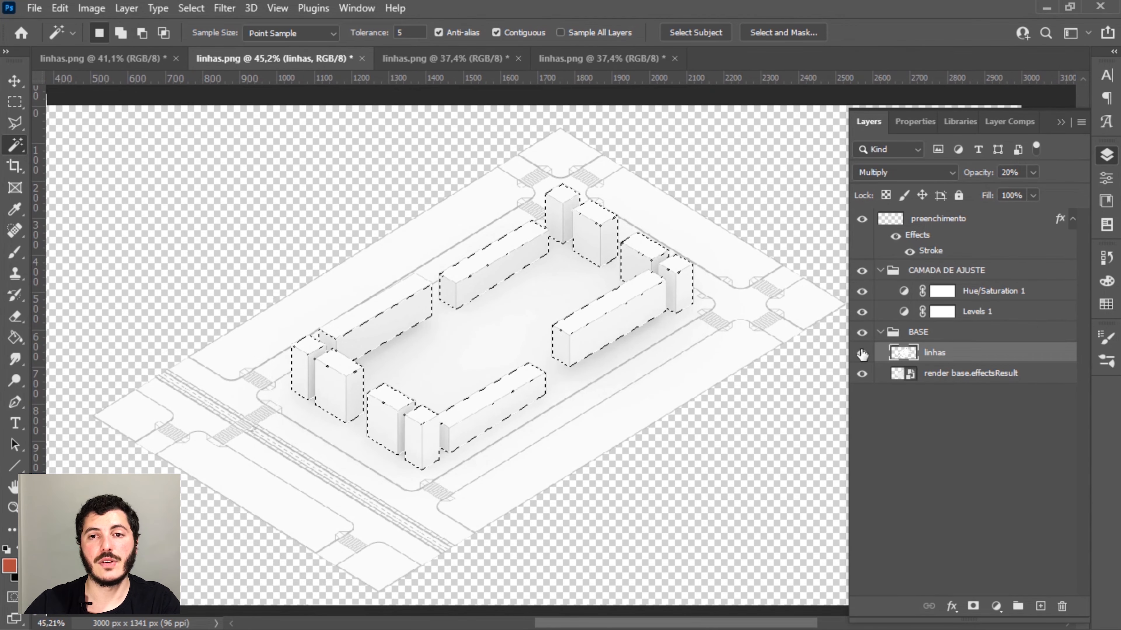
{"action": "left_click", "coordinate": [938, 219]}
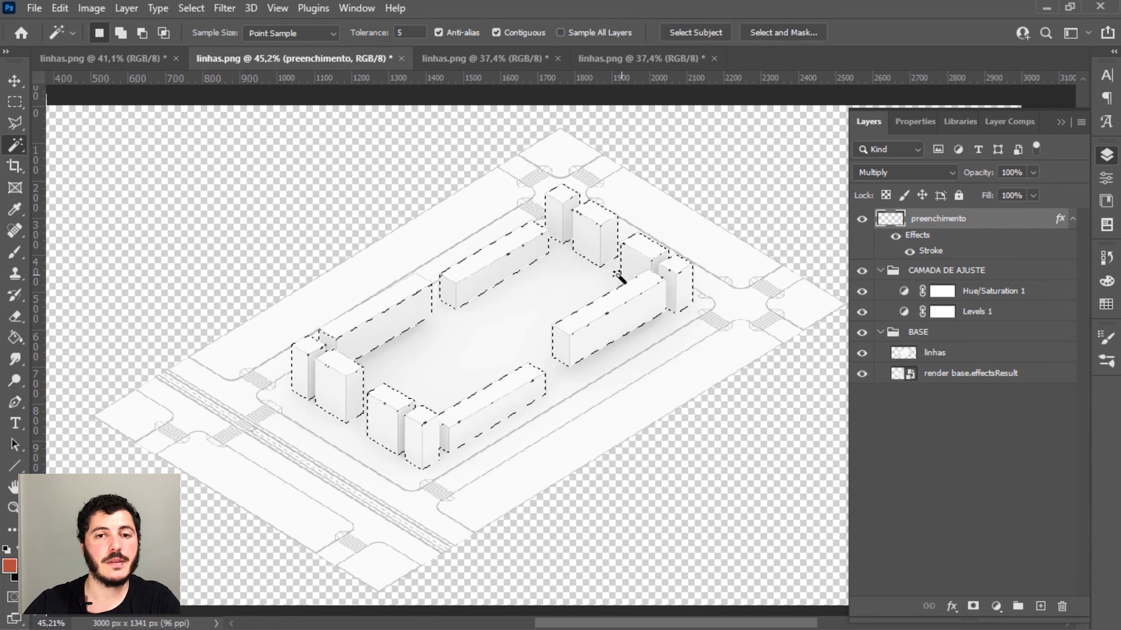
{"action": "key", "text": "g"}
{"action": "left_click", "coordinate": [632, 306]}
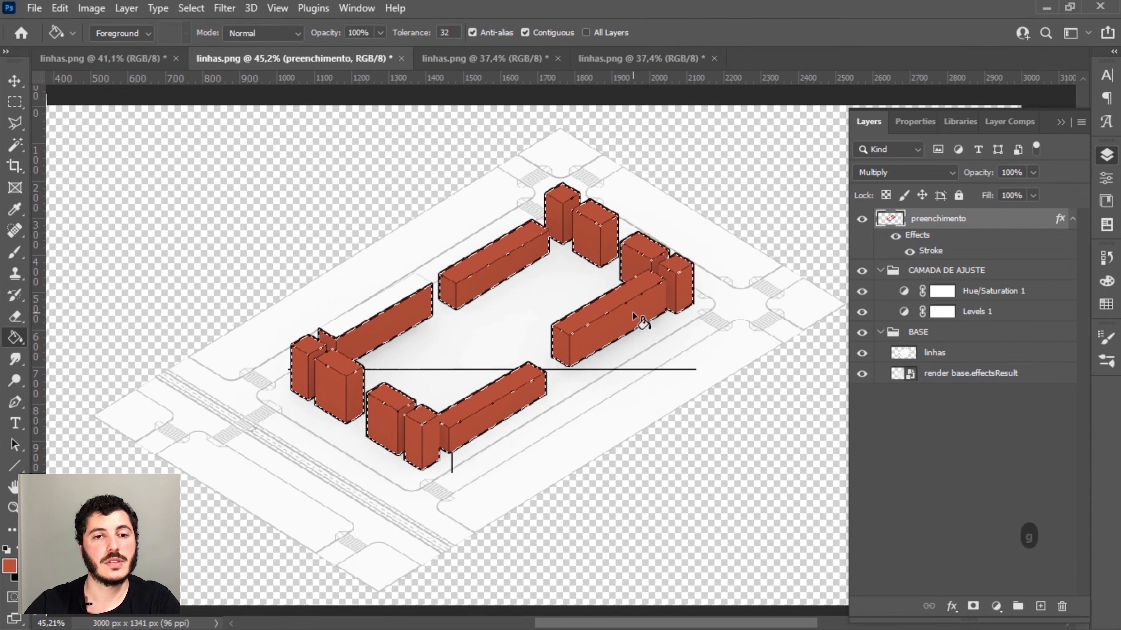
{"action": "key", "text": "ctrl+d"}
Select the unfilled roof of the rear-left long block from the linhas layer and fill it red on the preenchimento layer.
{"action": "scroll", "coordinate": [458, 387], "scroll_direction": "up", "scroll_amount": 2, "text": "alt"}
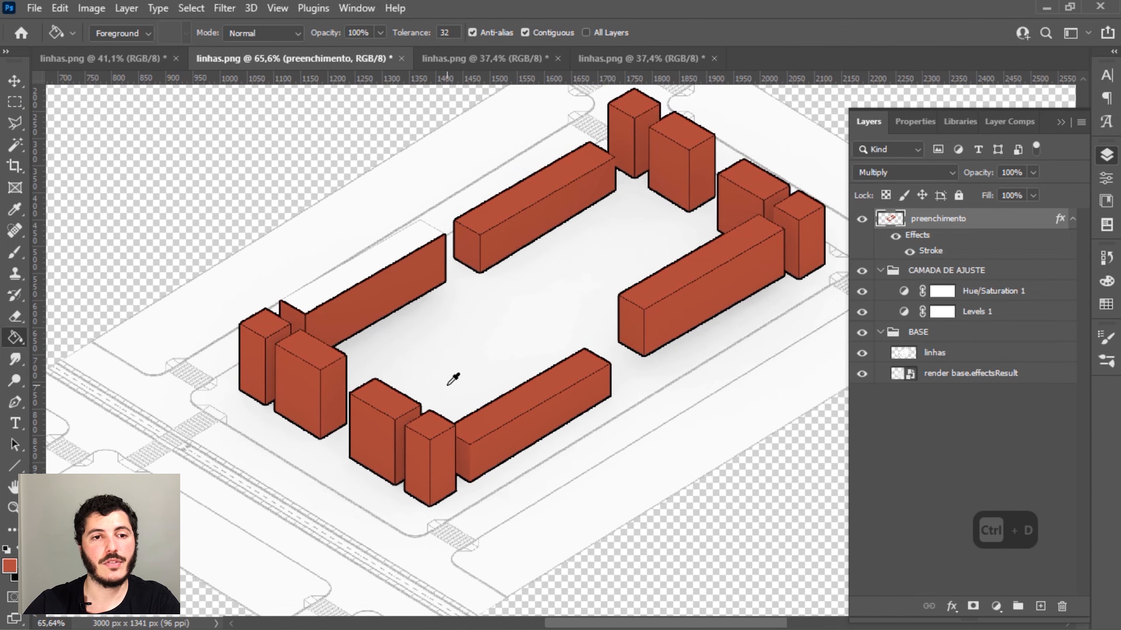
{"action": "left_click", "coordinate": [941, 354]}
{"action": "key", "text": "w"}
{"action": "left_click", "coordinate": [414, 244]}
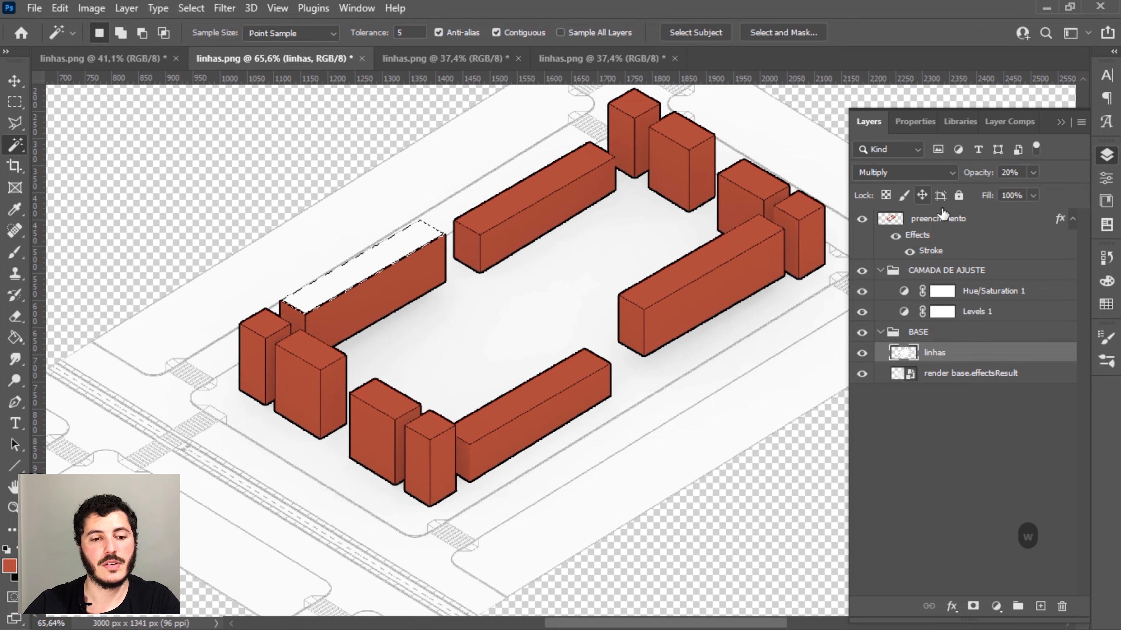
{"action": "left_click", "coordinate": [937, 219]}
{"action": "key", "text": "g"}
{"action": "left_click", "coordinate": [408, 250]}
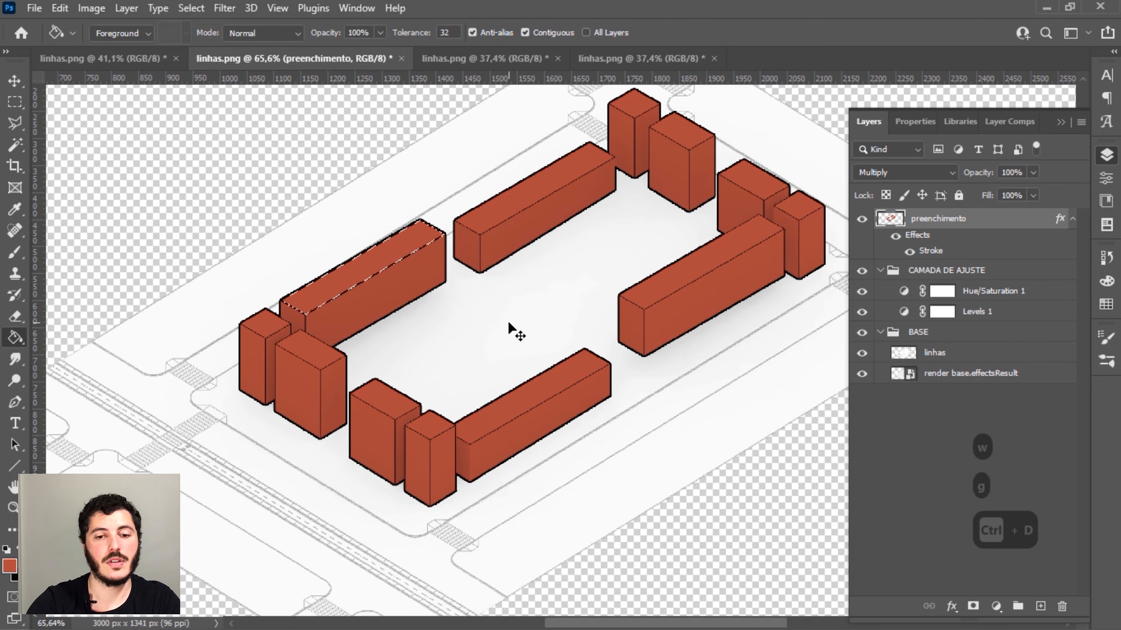
{"action": "key", "text": "ctrl+0"}
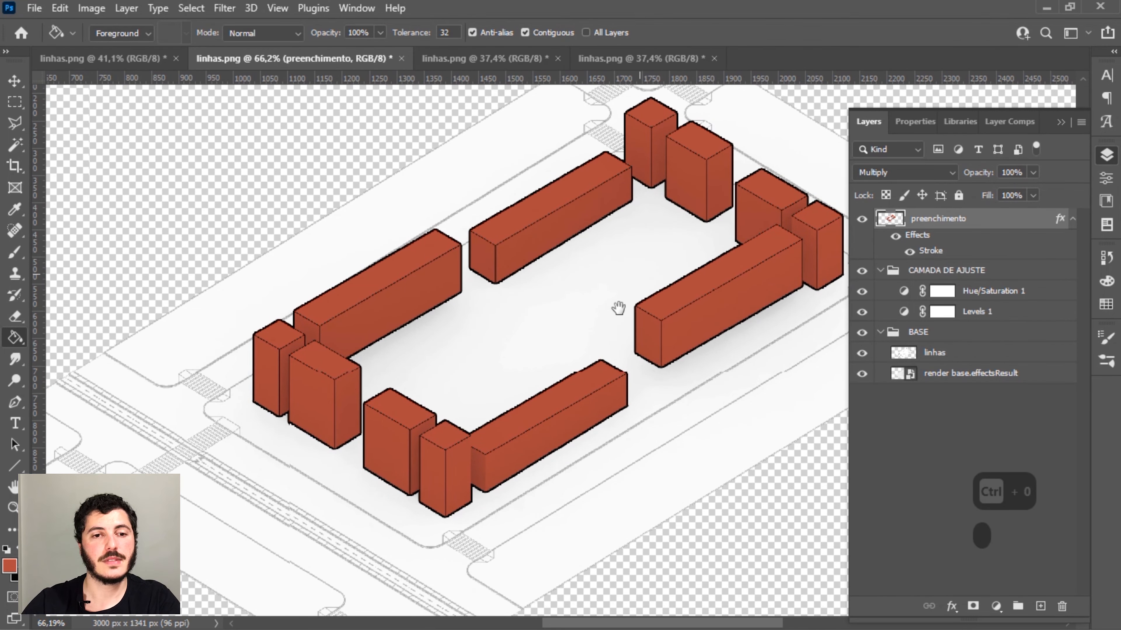
{"action": "left_click_drag", "start_coordinate": [626, 296], "coordinate": [599, 339]}
Duplicate the preenchimento layer and the CAMADA DE AJUSTE group into the third linhas.png document and switch to that document.
{"action": "key", "text": "v"}
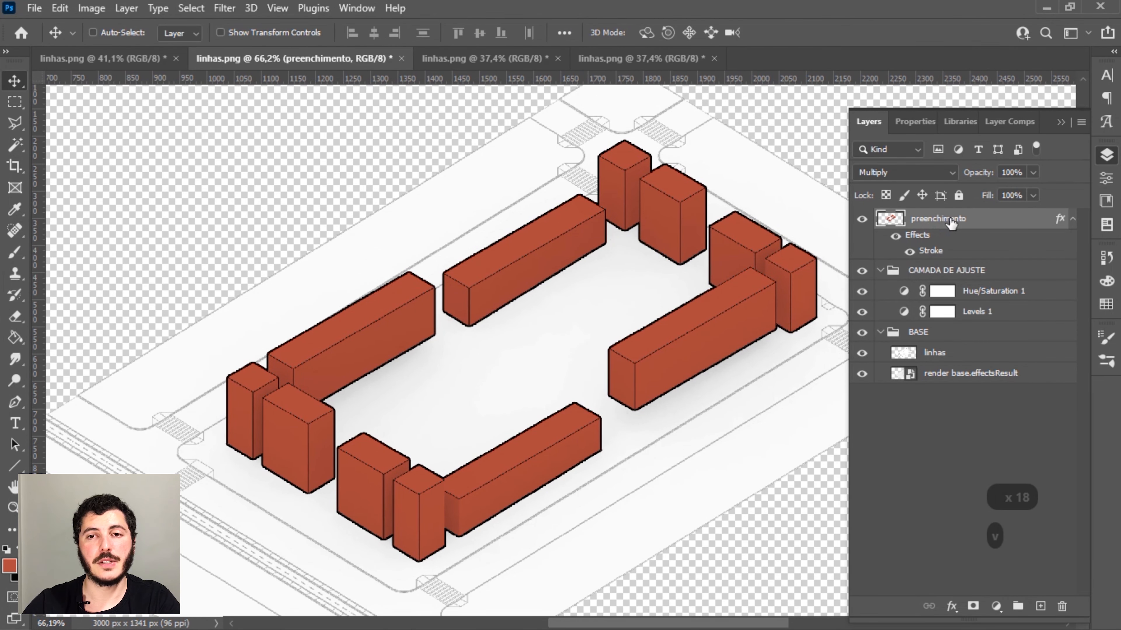
{"action": "key", "text": "ctrl"}
{"action": "left_click", "coordinate": [948, 274]}
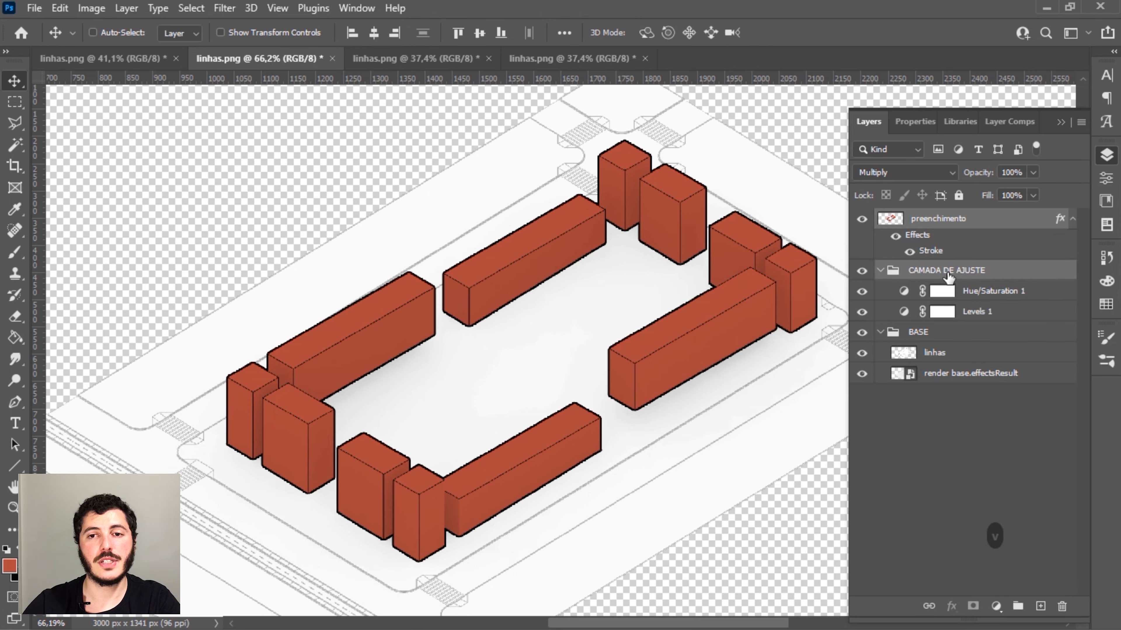
{"action": "right_click", "coordinate": [950, 274]}
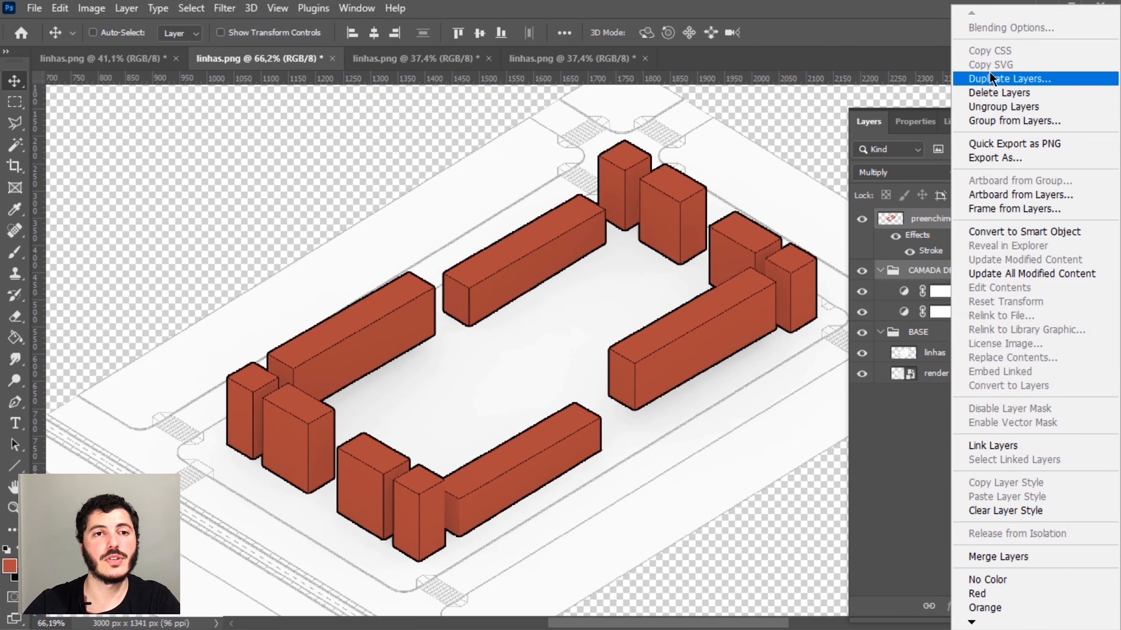
{"action": "left_click", "coordinate": [990, 79]}
{"action": "left_click", "coordinate": [486, 223]}
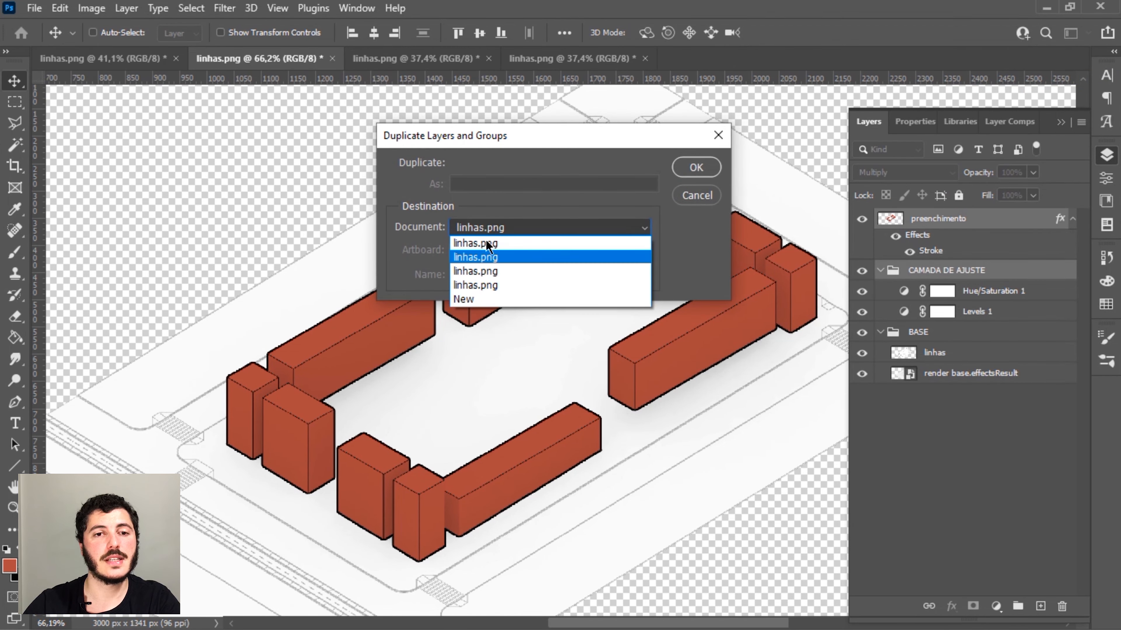
{"action": "left_click", "coordinate": [476, 273]}
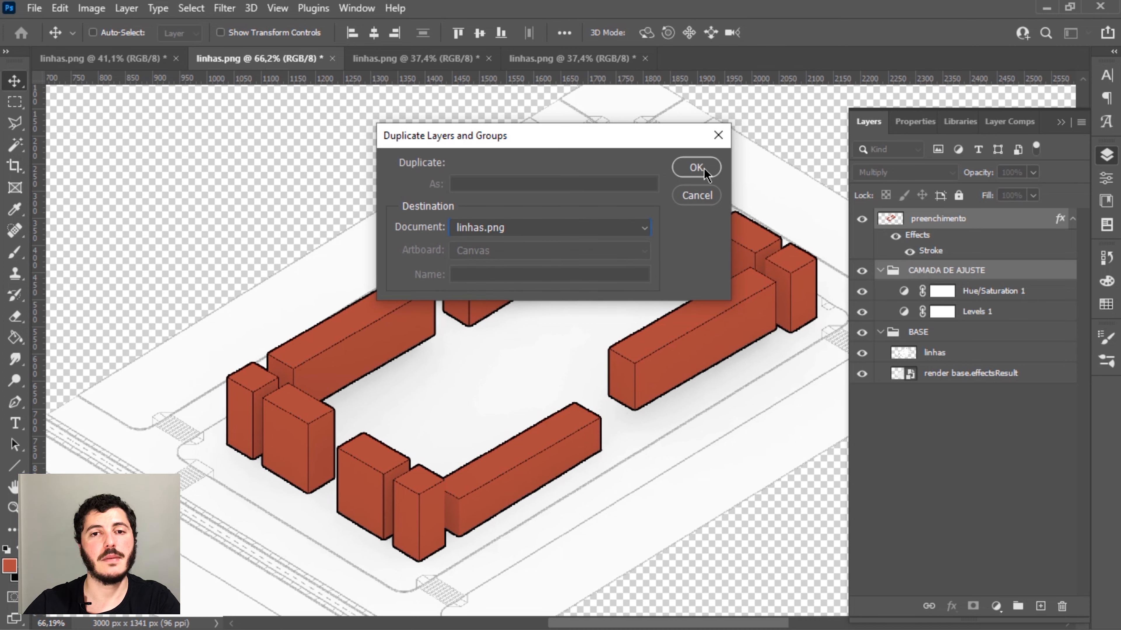
{"action": "left_click", "coordinate": [696, 168]}
{"action": "left_click", "coordinate": [418, 60]}
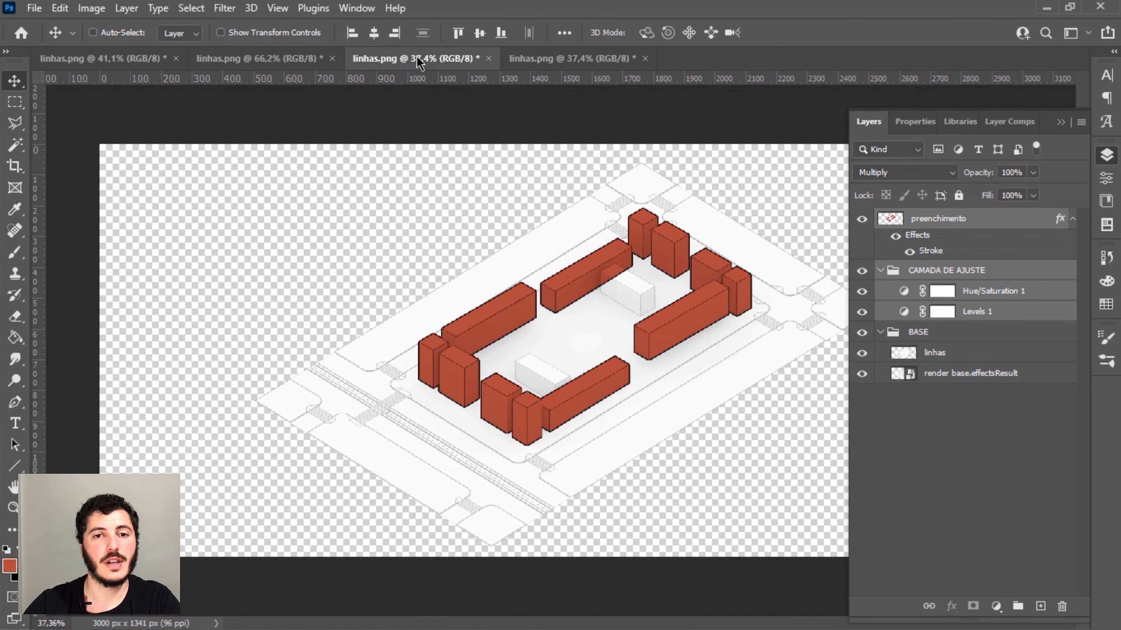
{"action": "scroll", "coordinate": [693, 322], "scroll_direction": "up", "scroll_amount": 4, "text": "alt"}
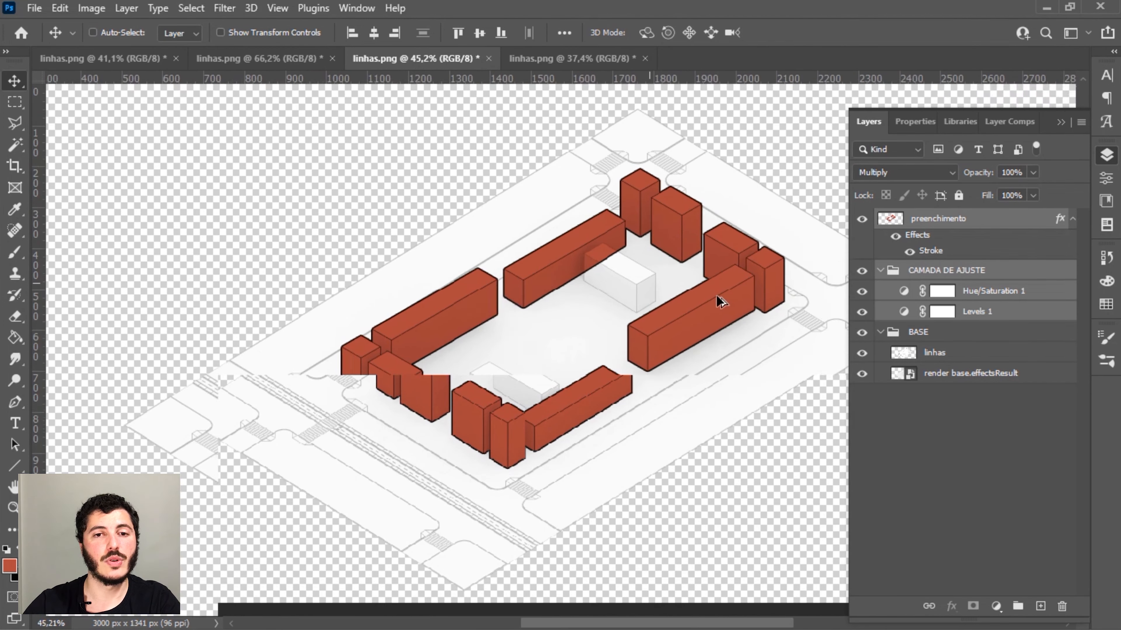
{"action": "scroll", "coordinate": [719, 301], "scroll_direction": "up", "scroll_amount": 1, "text": "alt"}
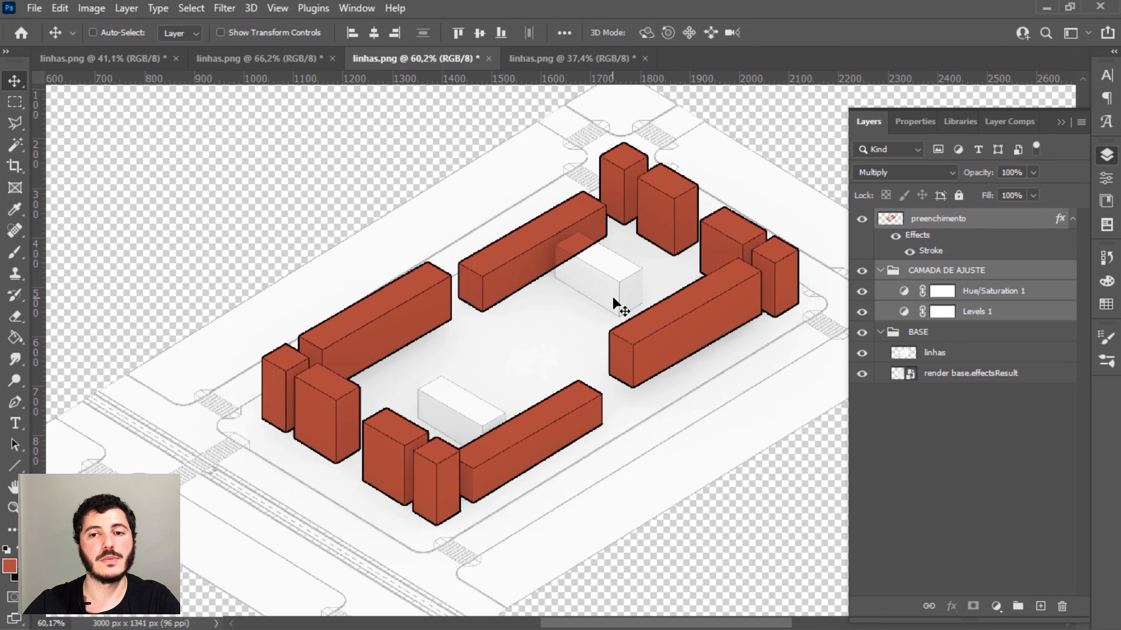
Move the Stroke effect from the preenchimento layer's copy source onto the render base.effectsResult layer, keeping it on preenchimento, and deselect the layers.
{"action": "left_click", "coordinate": [932, 232]}
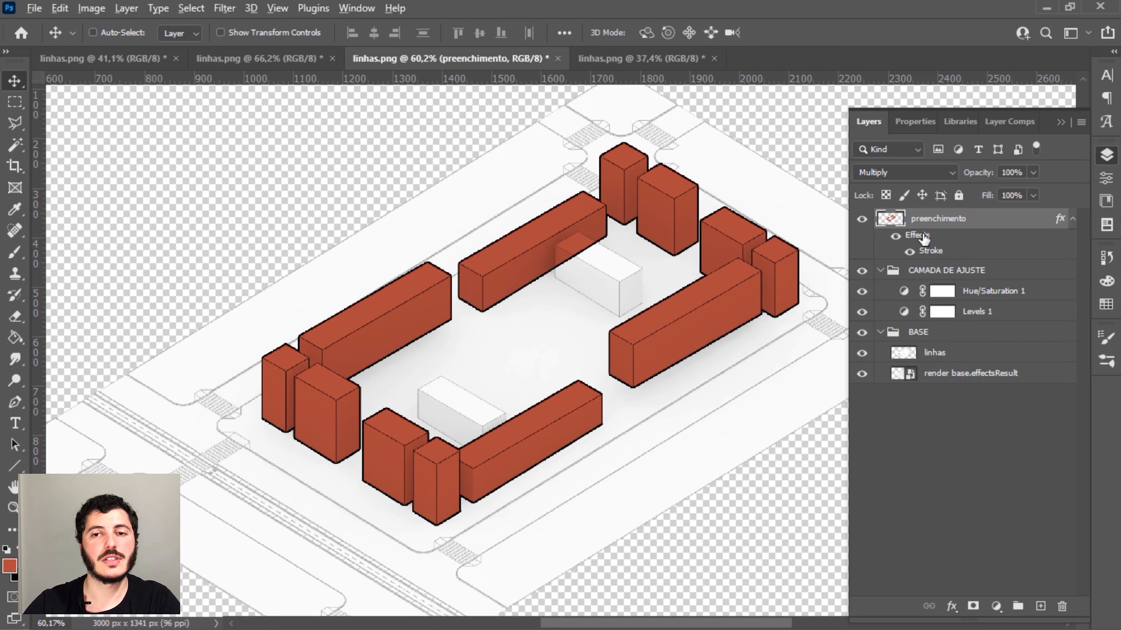
{"action": "mouse_move", "coordinate": [921, 241]}
{"action": "left_mouse_down"}
{"action": "mouse_move", "coordinate": [963, 387]}
{"action": "mouse_move", "coordinate": [953, 385]}
{"action": "left_mouse_up"}
{"action": "key", "text": "Escape"}
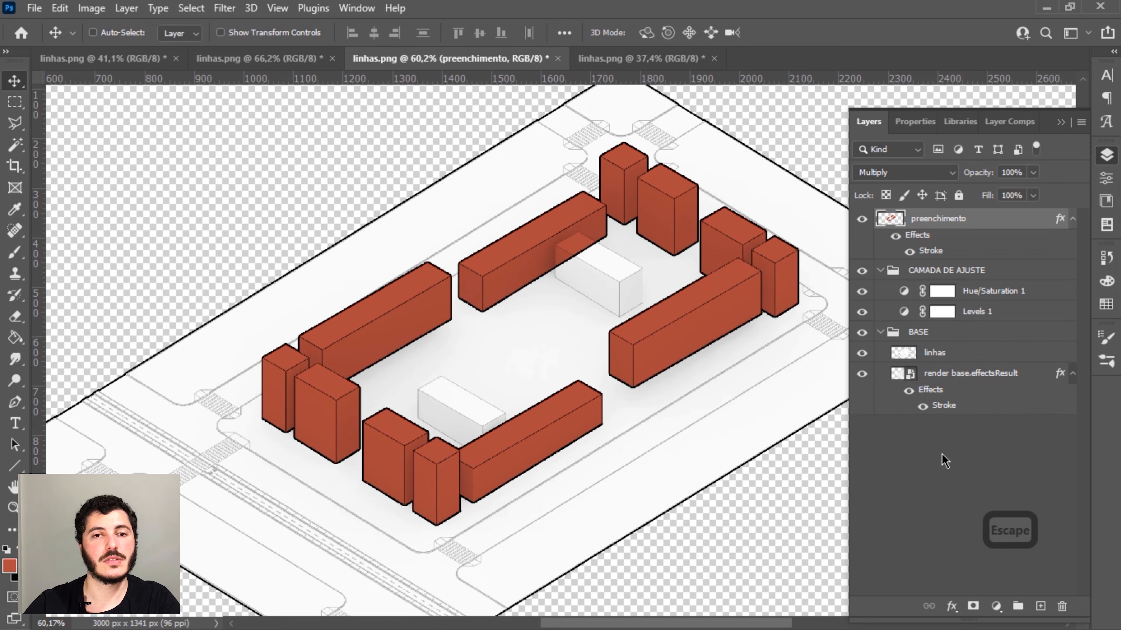
{"action": "left_click", "coordinate": [944, 459]}
{"action": "scroll", "coordinate": [569, 340], "scroll_direction": "down", "scroll_amount": 2, "text": "alt"}
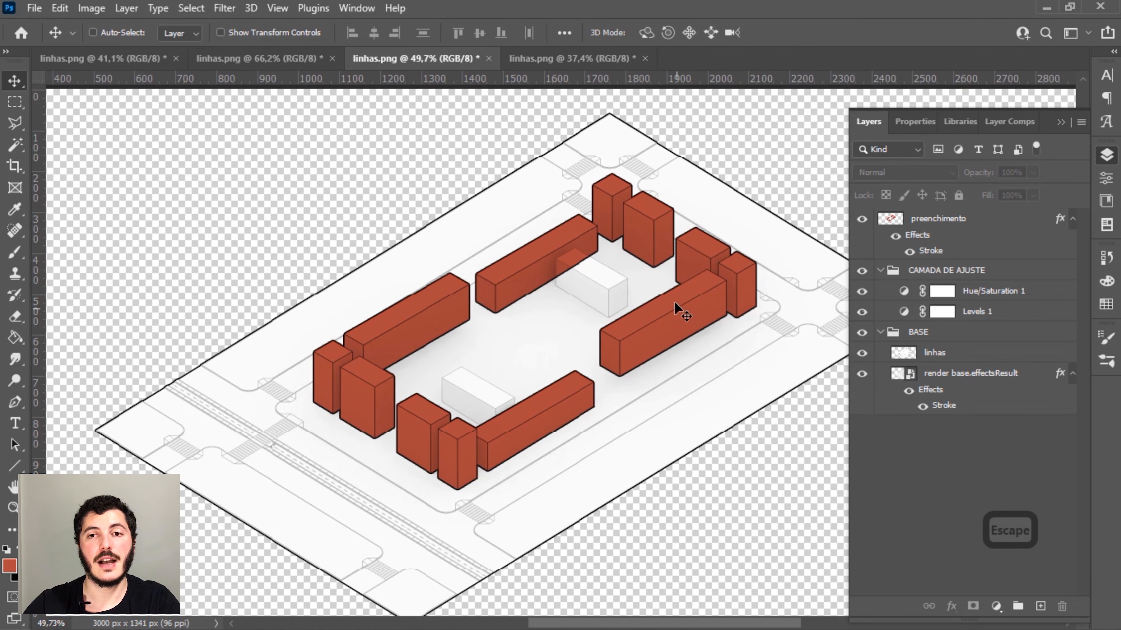
Select all faces of the two small inner courtyard blocks from the linhas layer with the Magic Wand.
{"action": "left_click", "coordinate": [935, 353]}
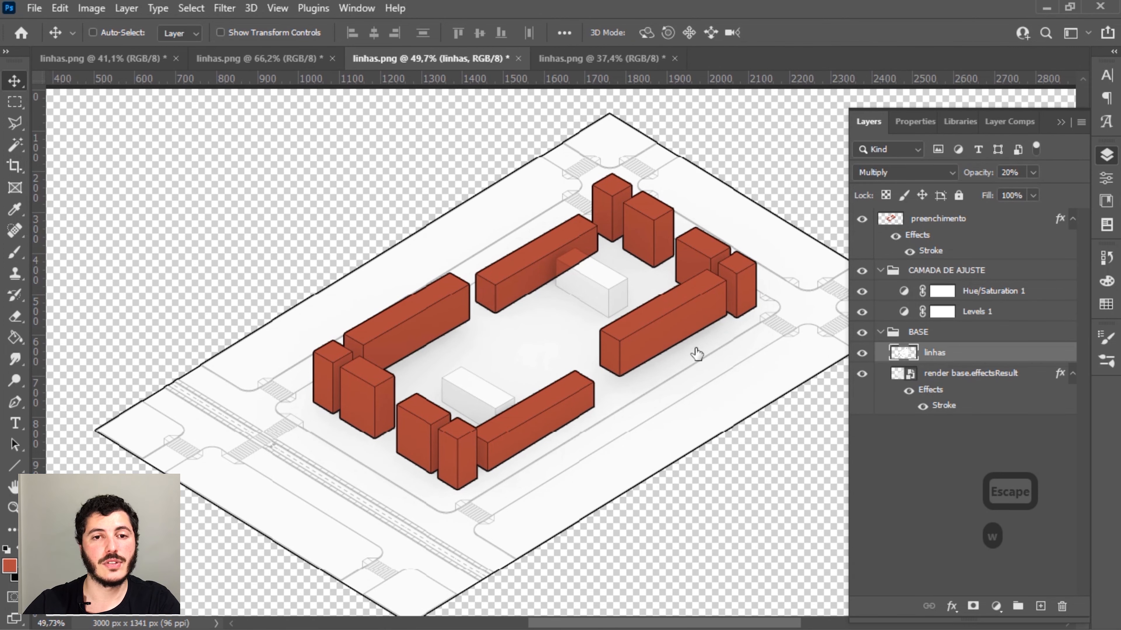
{"action": "key", "text": "w"}
{"action": "left_click", "coordinate": [593, 282]}
{"action": "scroll", "coordinate": [595, 287], "scroll_direction": "up", "scroll_amount": 2, "text": "alt"}
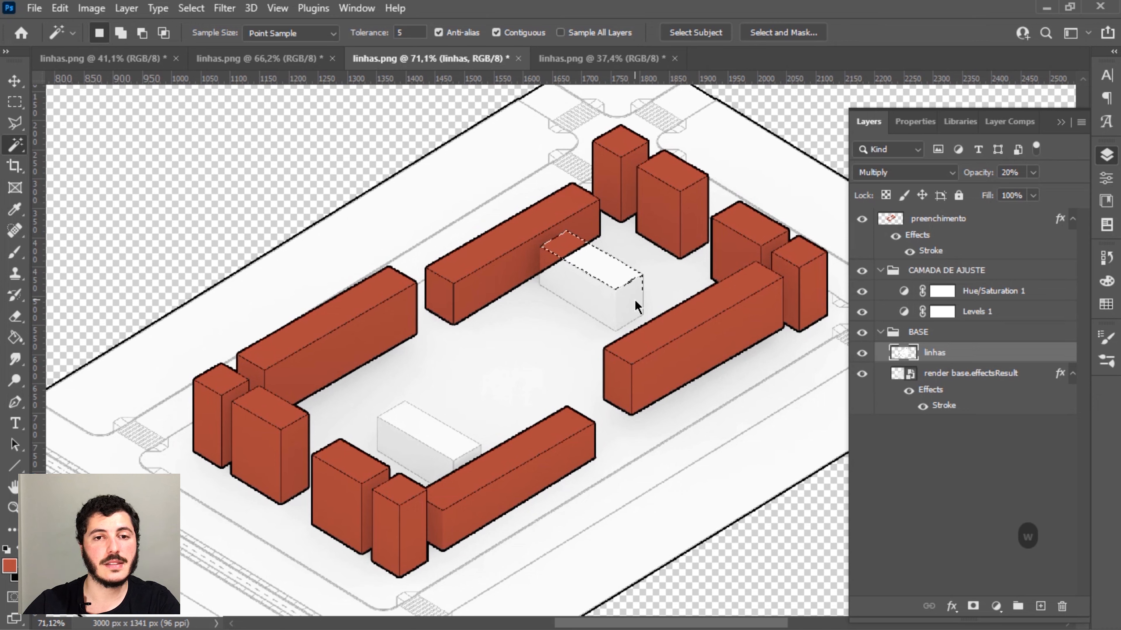
{"action": "left_click", "coordinate": [631, 305], "text": "shift"}
{"action": "left_click", "coordinate": [573, 289], "text": "shift"}
{"action": "left_click", "coordinate": [428, 458], "text": "shift"}
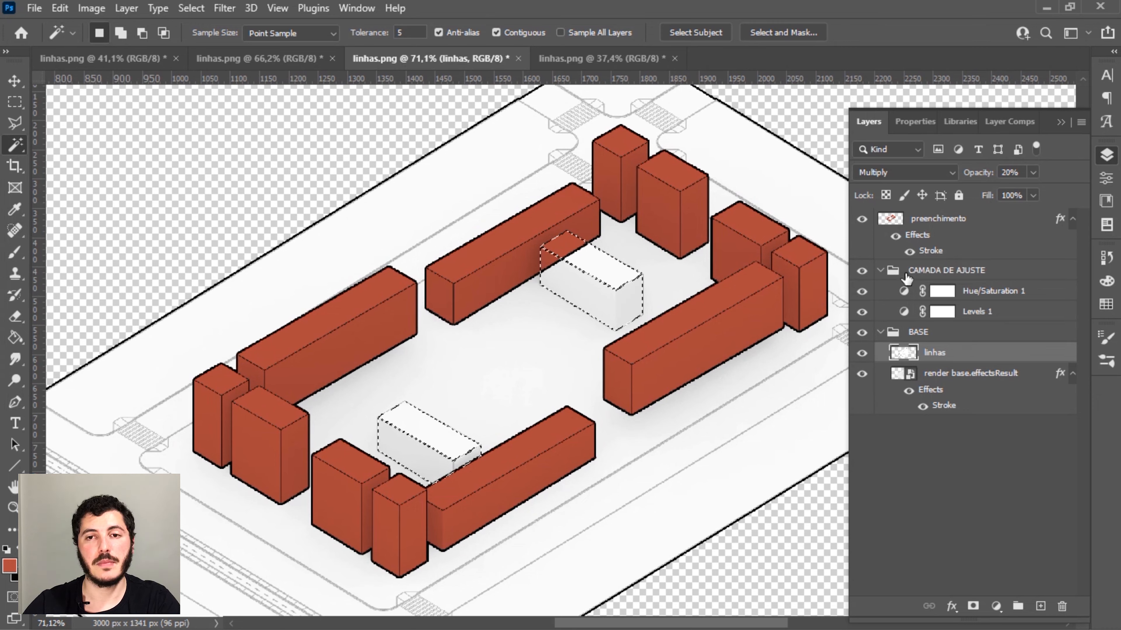
Fill the selected courtyard blocks with the red foreground color on the preenchimento layer and deselect.
{"action": "left_click", "coordinate": [937, 220]}
{"action": "key", "text": "g"}
{"action": "left_click", "coordinate": [577, 279]}
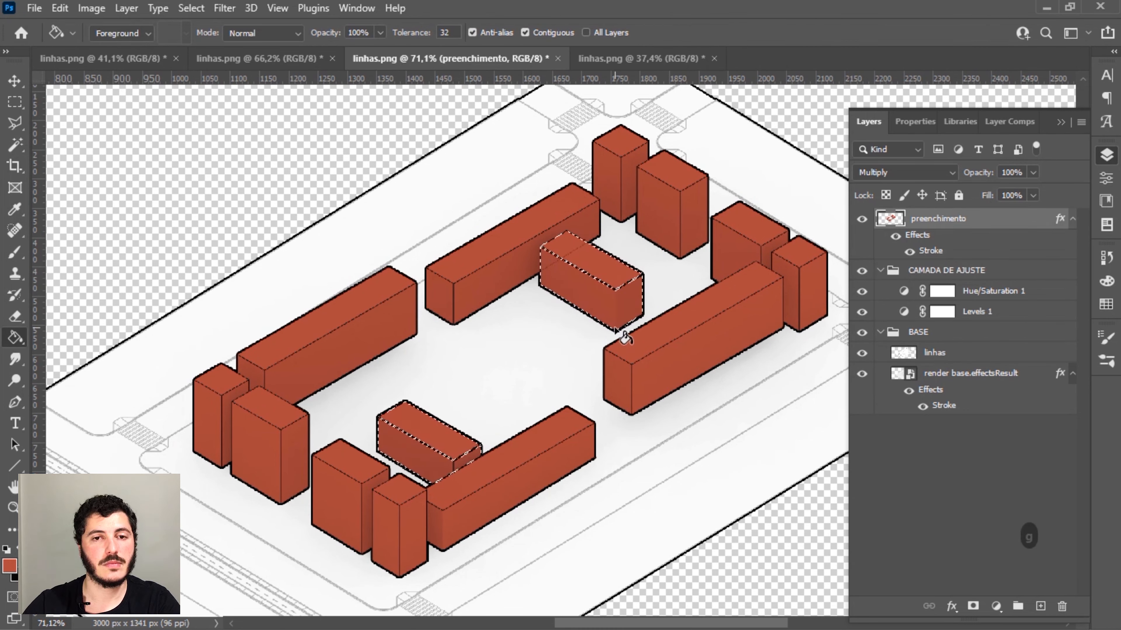
{"action": "key", "text": "ctrl+d"}
{"action": "scroll", "coordinate": [664, 269], "scroll_direction": "down", "scroll_amount": 3, "text": "alt"}
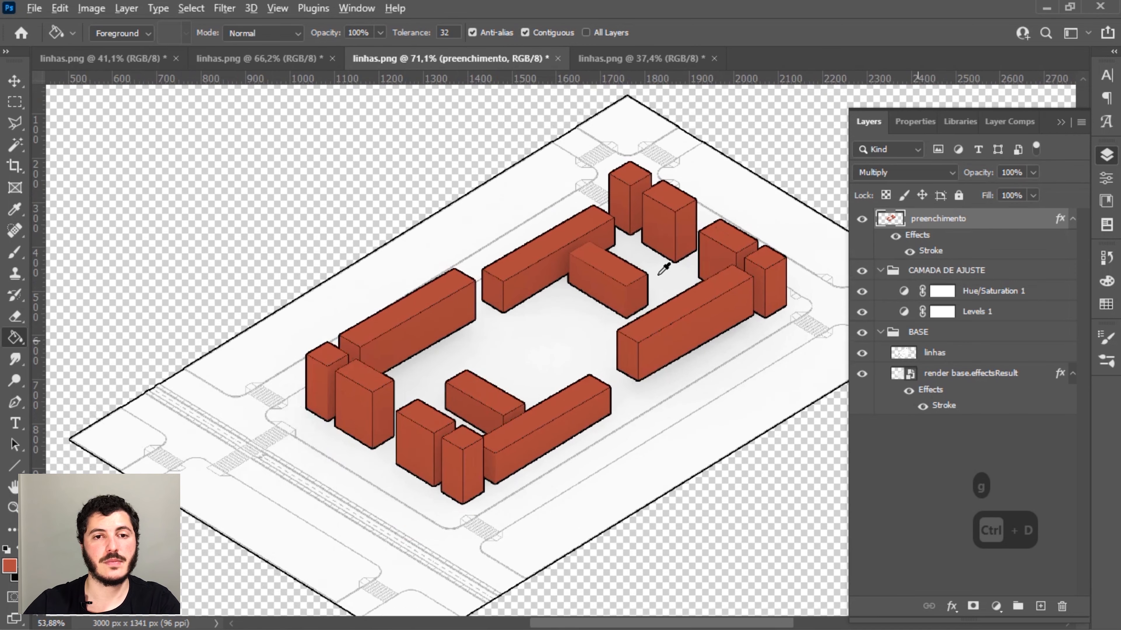
Duplicate the preenchimento layer and the CAMADA DE AJUSTE group into the fourth linhas.png document and switch to that document.
{"action": "key", "text": "ctrl+0"}
{"action": "key", "text": "v"}
{"action": "key", "text": "v"}
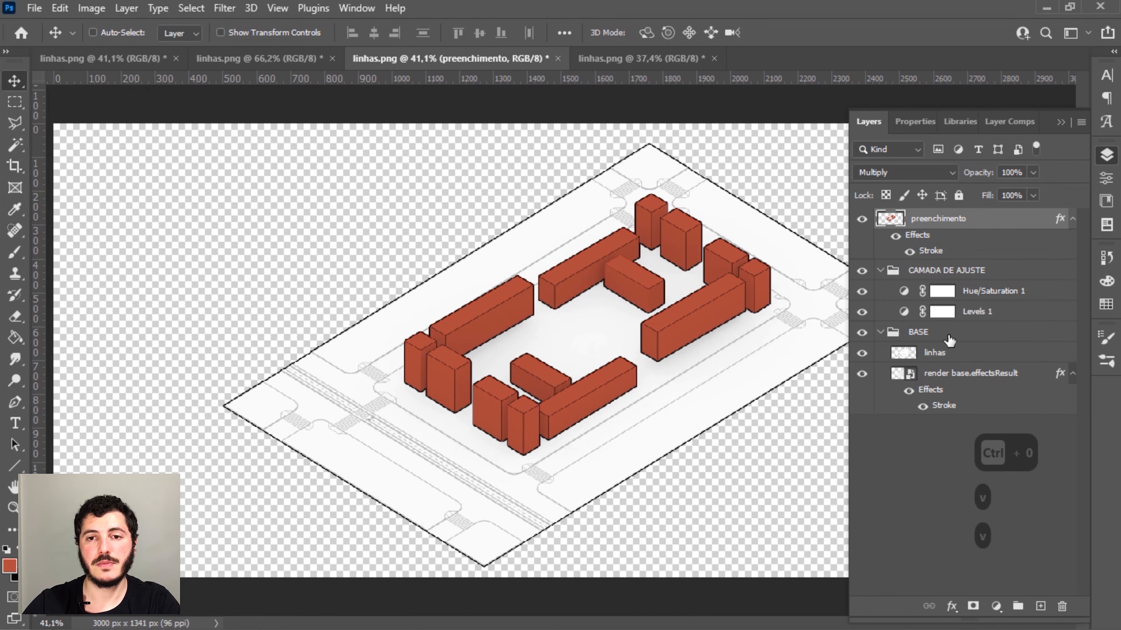
{"action": "left_click", "coordinate": [949, 271]}
{"action": "left_click", "coordinate": [931, 219], "text": "ctrl"}
{"action": "right_click", "coordinate": [930, 219]}
{"action": "left_click", "coordinate": [753, 94]}
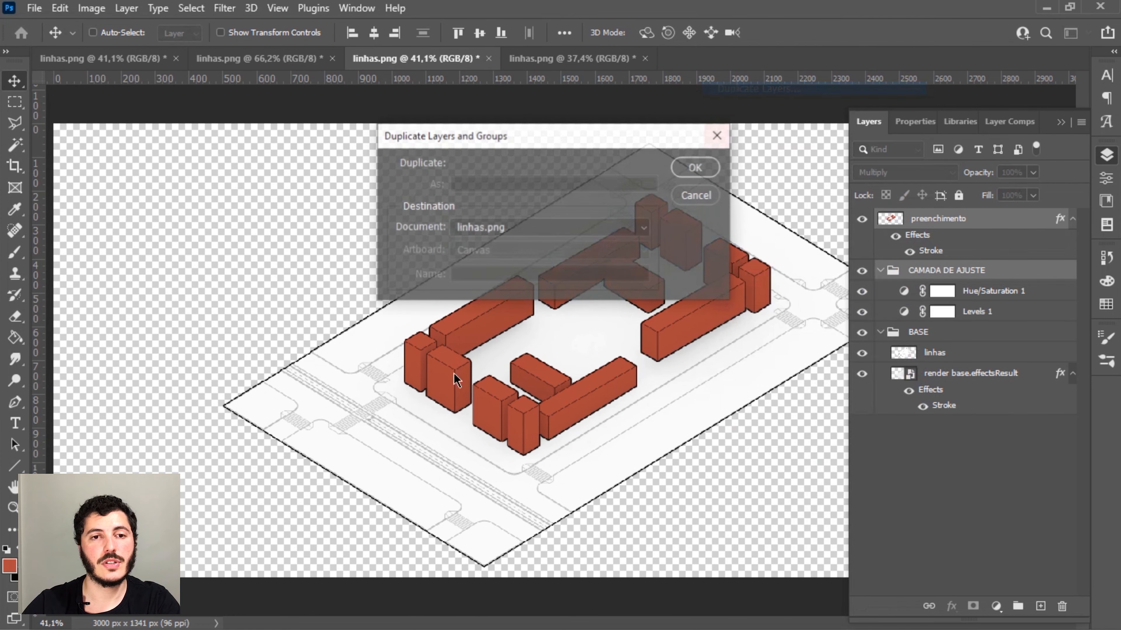
{"action": "left_click", "coordinate": [494, 227]}
{"action": "left_click", "coordinate": [484, 285]}
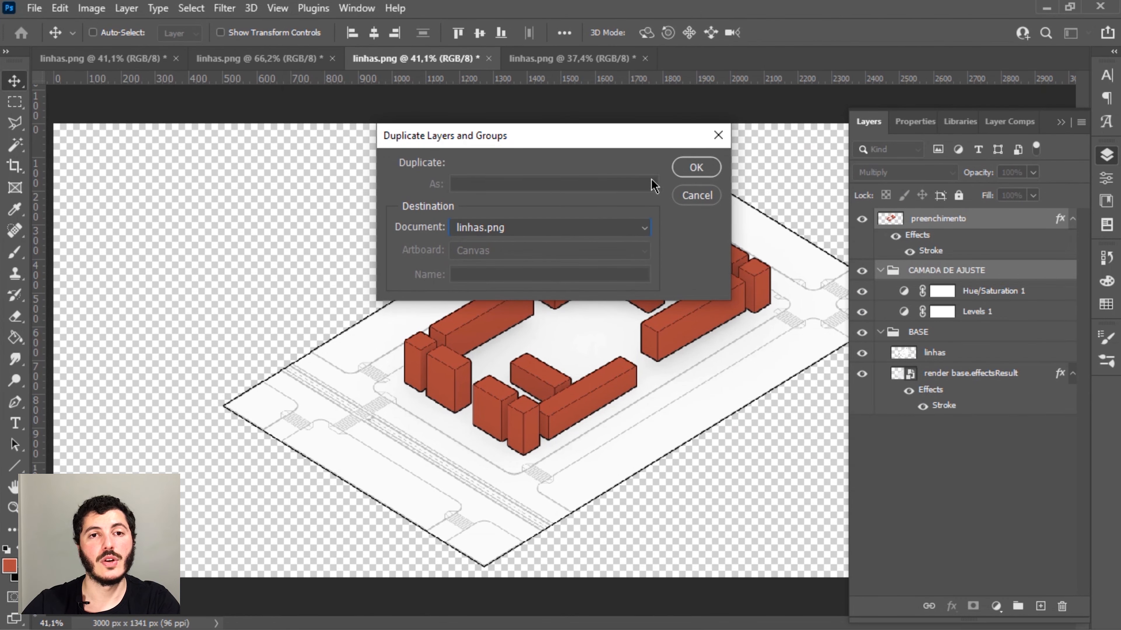
{"action": "left_click", "coordinate": [683, 170]}
{"action": "left_click", "coordinate": [561, 64]}
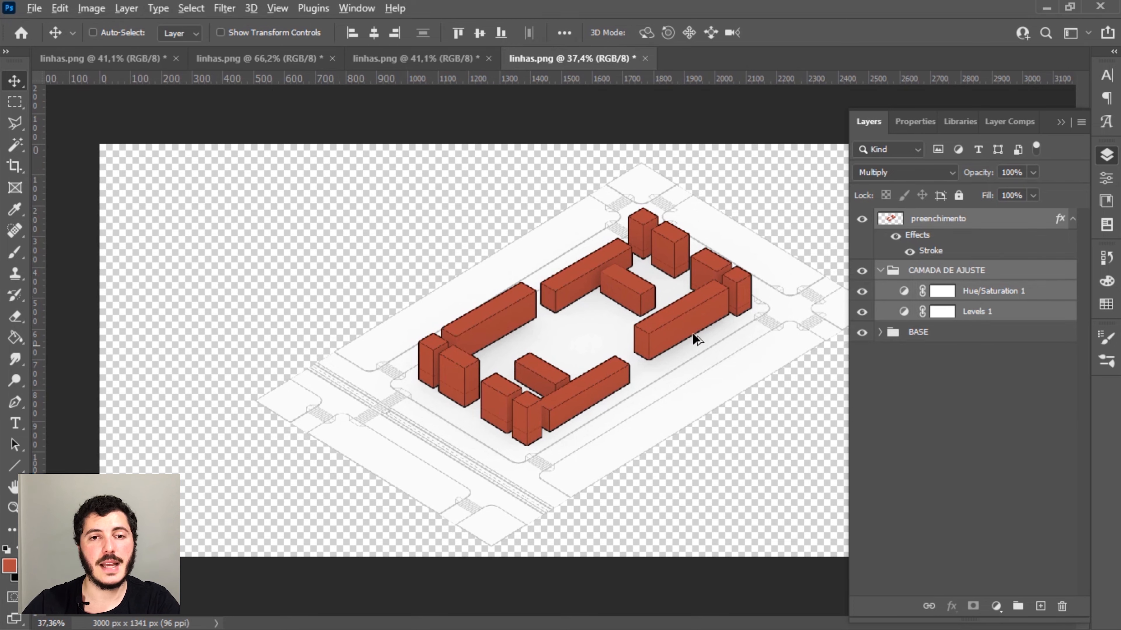
Clear the red fills from the preenchimento layer with a rectangular selection around all the buildings, and deselect.
{"action": "scroll", "coordinate": [692, 332], "scroll_direction": "up", "scroll_amount": 3, "text": "alt"}
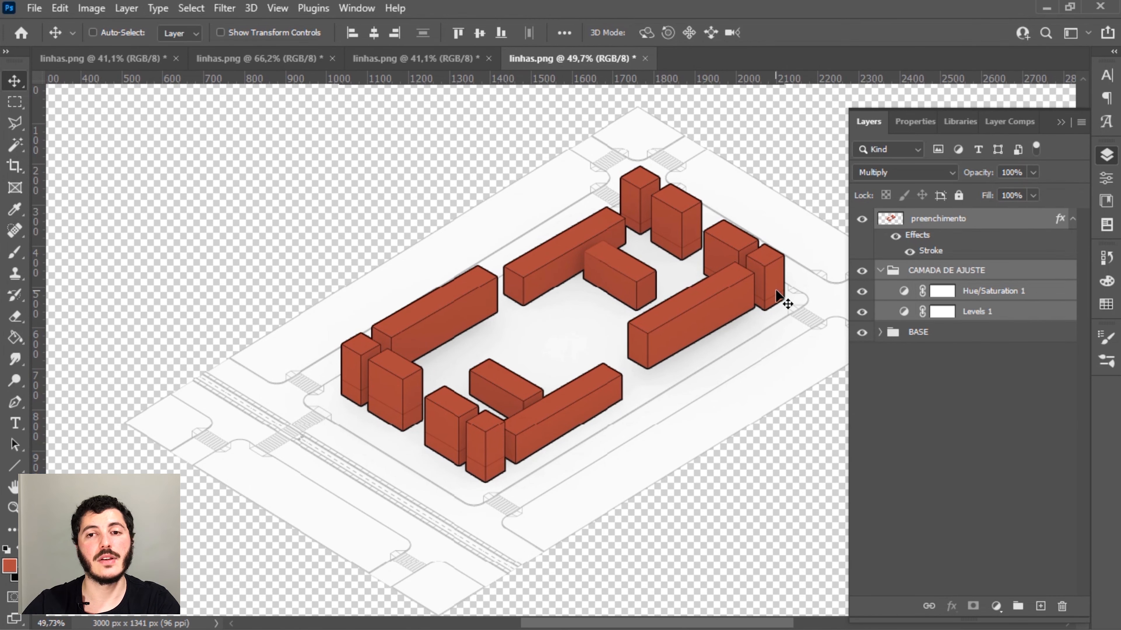
{"action": "left_click", "coordinate": [935, 218]}
{"action": "key", "text": "m"}
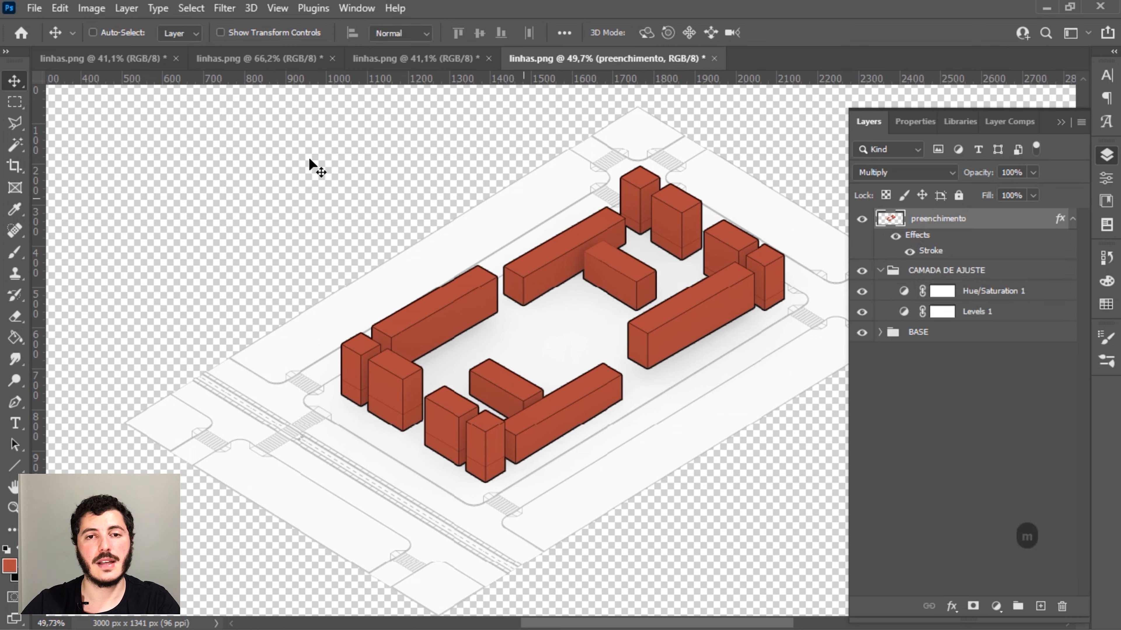
{"action": "left_click_drag", "start_coordinate": [280, 139], "coordinate": [571, 337]}
{"action": "left_click_drag", "start_coordinate": [728, 425], "coordinate": [813, 510]}
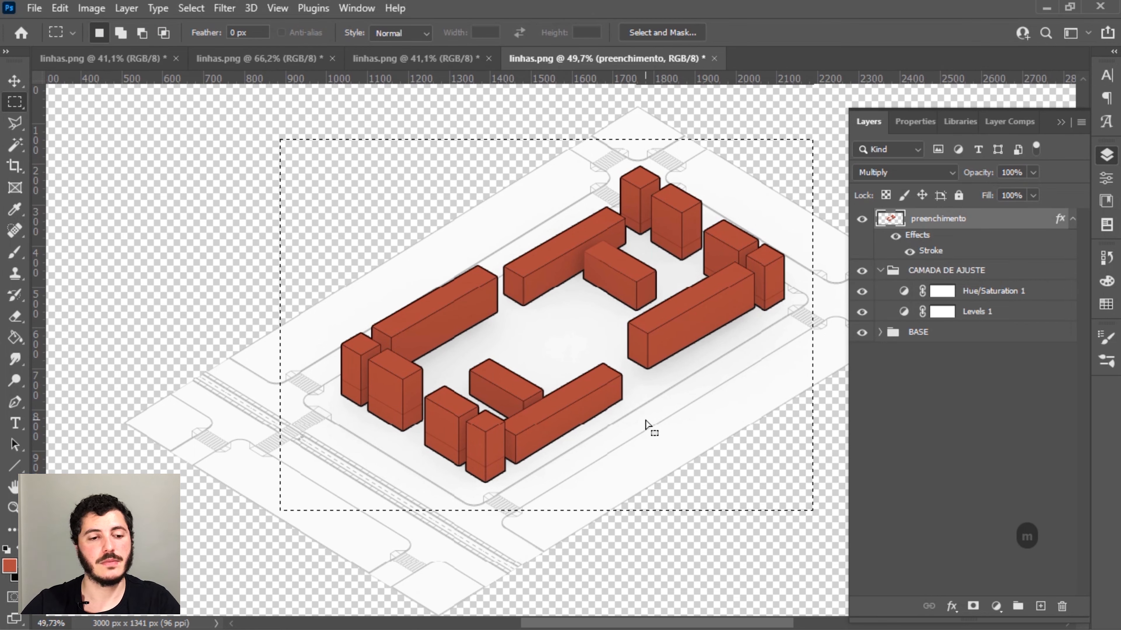
{"action": "key", "text": "Delete"}
{"action": "key", "text": "ctrl+d"}
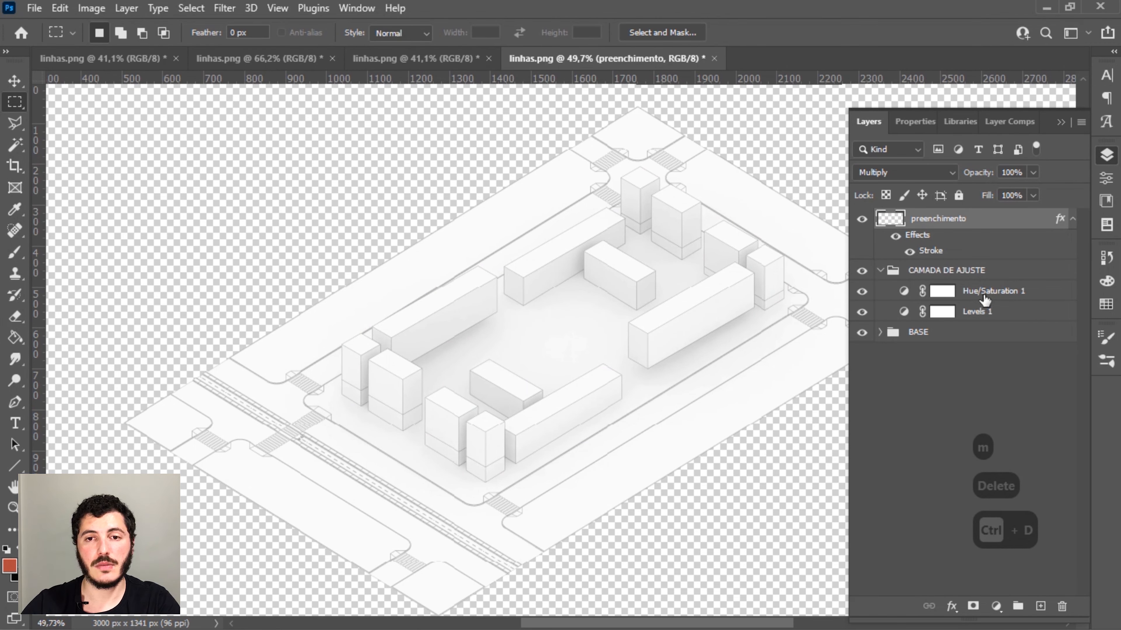
Select the ground-floor bands of the four front corner towers from the linhas layer in the BASE group with the Magic Wand.
{"action": "left_click", "coordinate": [881, 333]}
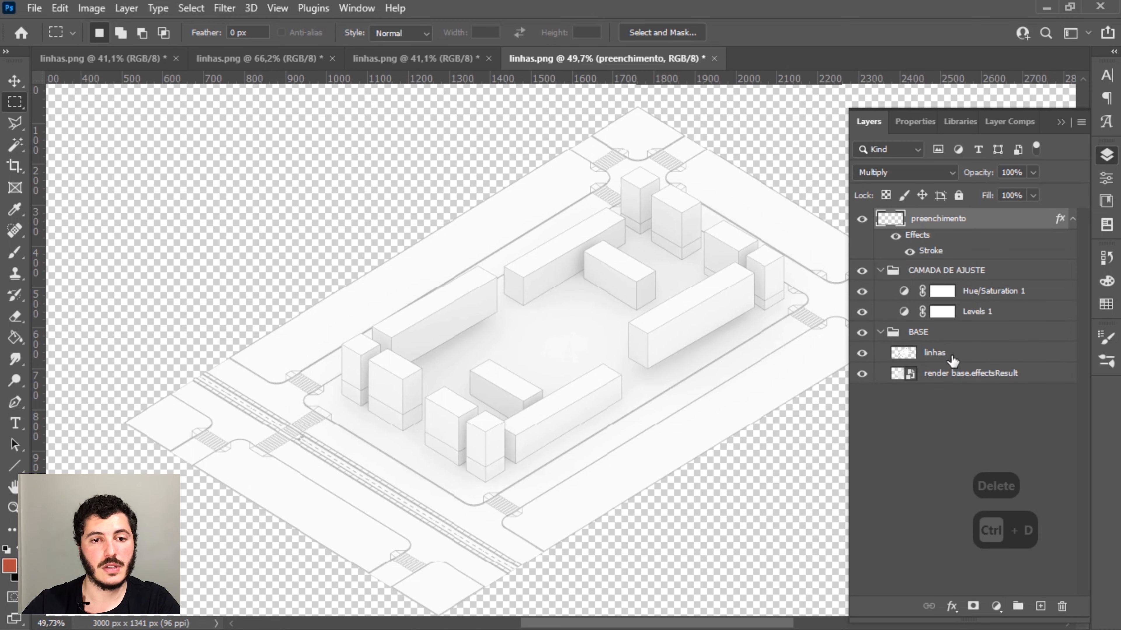
{"action": "left_click", "coordinate": [948, 353]}
{"action": "key", "text": "w"}
{"action": "scroll", "coordinate": [513, 462], "scroll_direction": "up", "scroll_amount": 3}
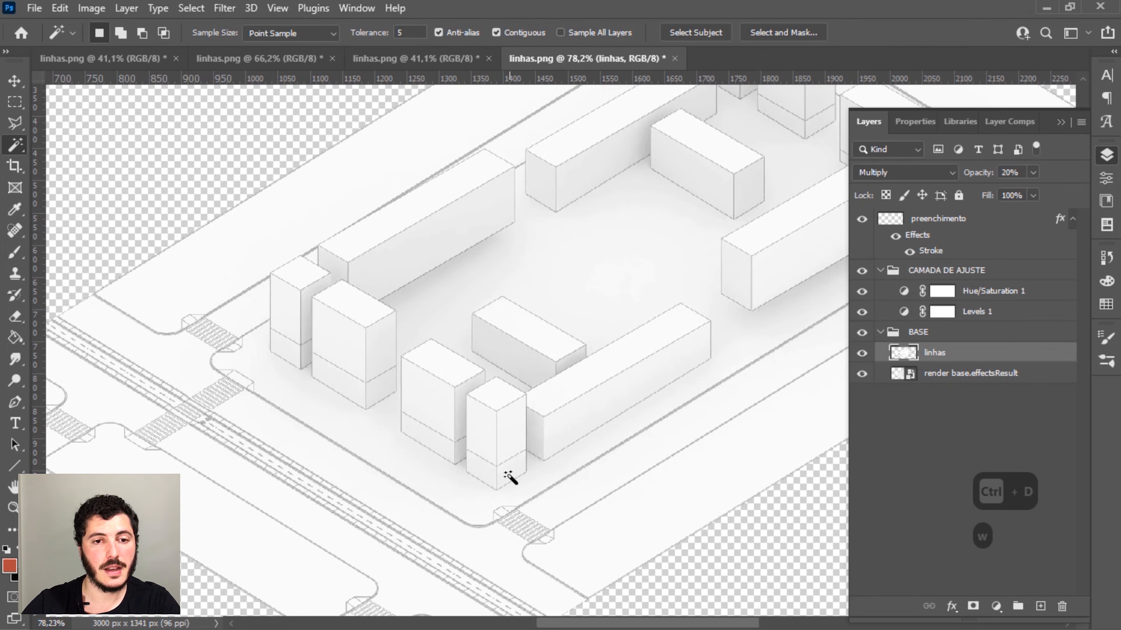
{"action": "left_click", "coordinate": [497, 472], "text": "shift"}
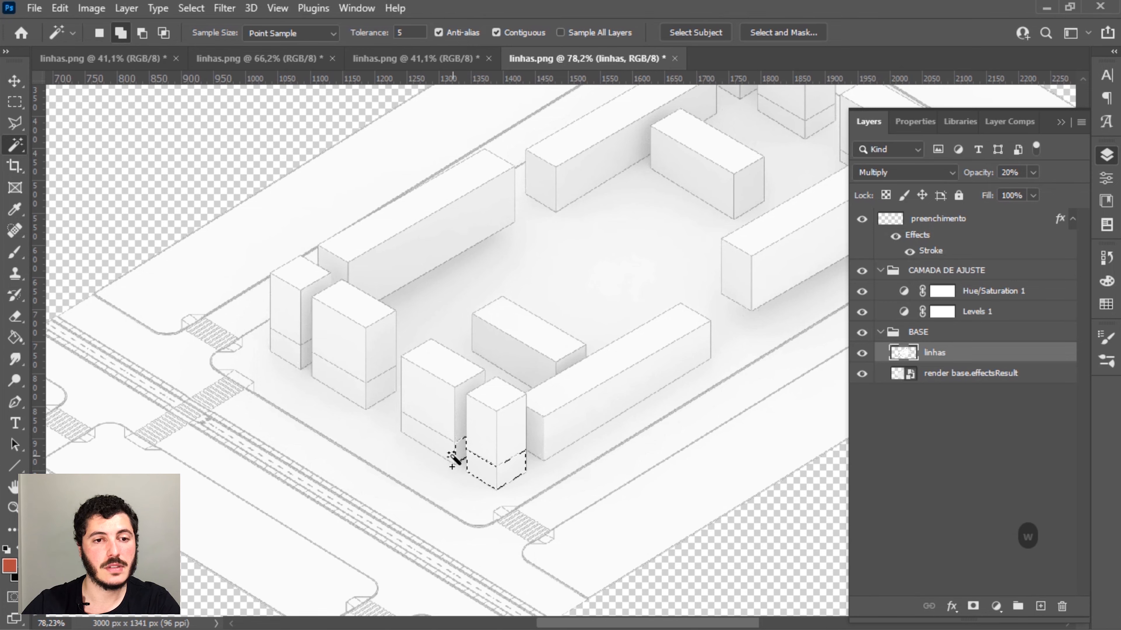
{"action": "left_click", "coordinate": [442, 448], "text": "shift"}
{"action": "left_click", "coordinate": [359, 389], "text": "shift"}
{"action": "left_click", "coordinate": [360, 387], "text": "shift"}
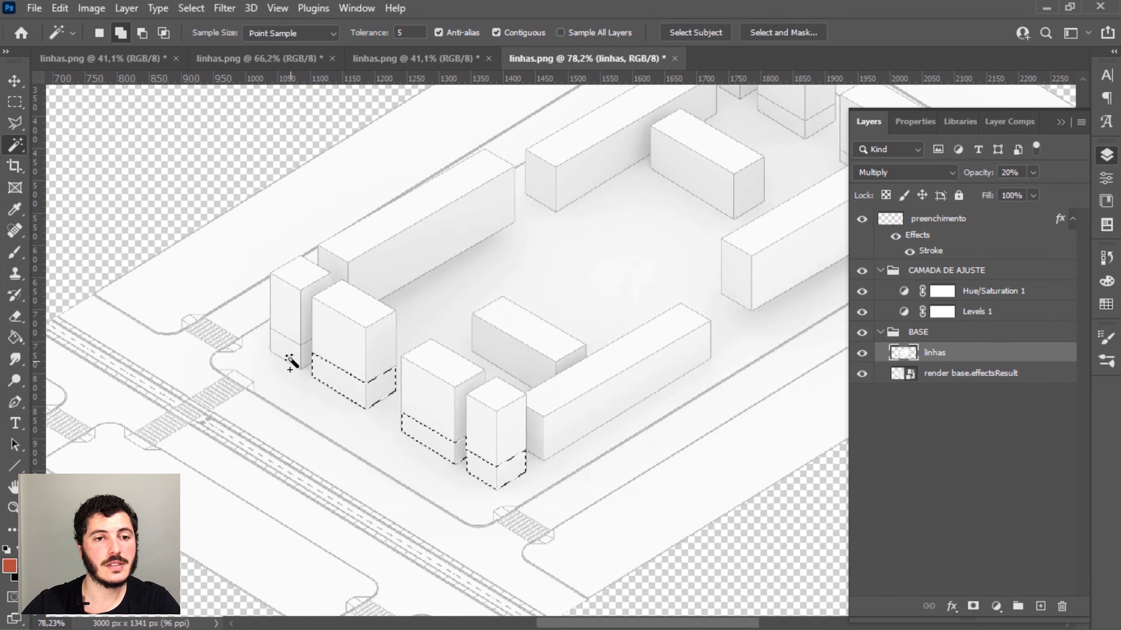
{"action": "left_click", "coordinate": [307, 359], "text": "shift"}
{"action": "left_click", "coordinate": [293, 354], "text": "shift"}
Add the ground-floor bands of the four rear corner towers to the Magic Wand selection.
{"action": "left_click_drag", "start_coordinate": [732, 95], "coordinate": [474, 262]}
{"action": "scroll", "coordinate": [473, 261], "scroll_direction": "up", "scroll_amount": 2}
{"action": "left_click", "coordinate": [472, 260], "text": "shift"}
{"action": "left_click", "coordinate": [493, 260], "text": "shift"}
{"action": "left_click", "coordinate": [543, 297], "text": "shift"}
{"action": "left_click", "coordinate": [578, 301], "text": "shift"}
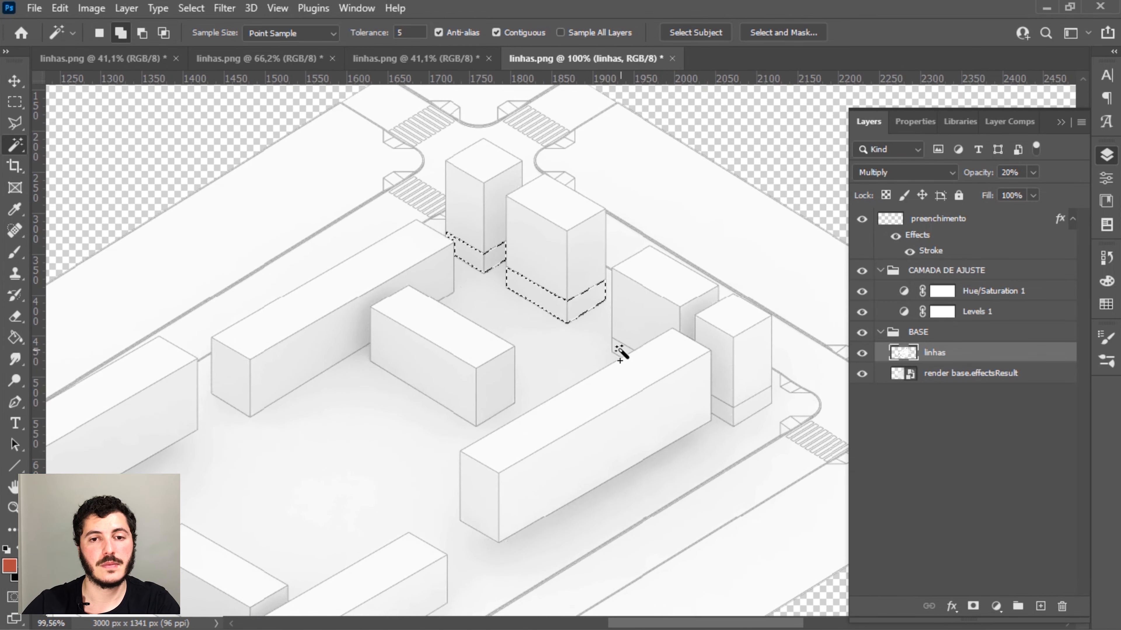
{"action": "left_click", "coordinate": [616, 348], "text": "shift"}
{"action": "left_click", "coordinate": [724, 412], "text": "shift"}
Fill the selected ground-floor bands with the red foreground color on the preenchimento layer and deselect.
{"action": "scroll", "coordinate": [744, 308], "scroll_direction": "down", "scroll_amount": 5}
{"action": "left_click", "coordinate": [962, 216]}
{"action": "key", "text": "g"}
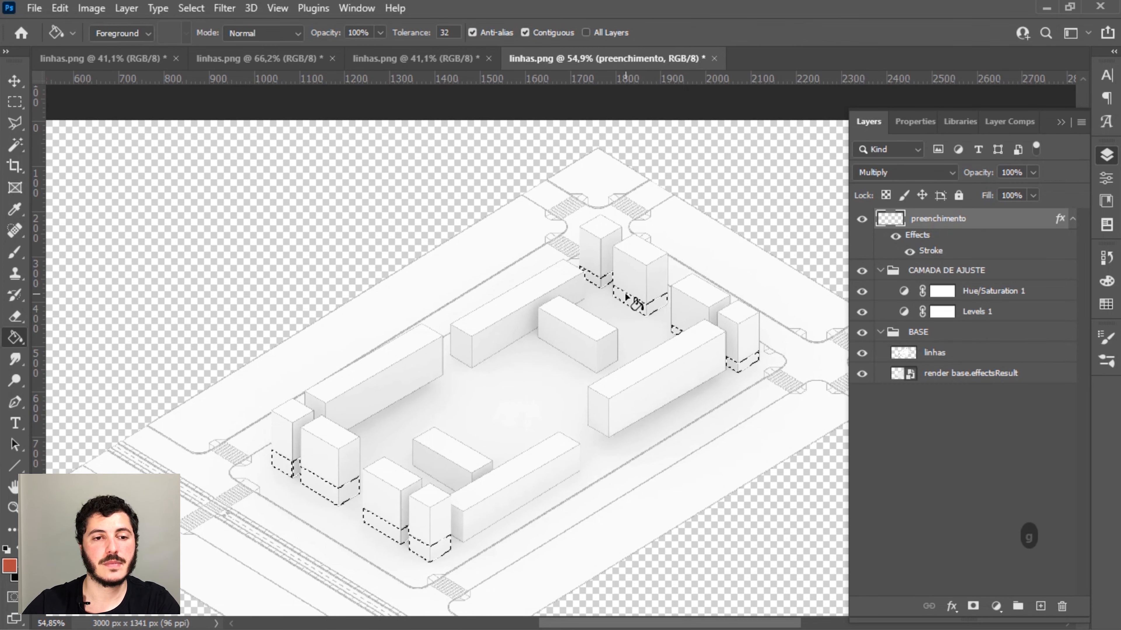
{"action": "left_click", "coordinate": [642, 307]}
{"action": "key", "text": "ctrl+d"}
{"action": "scroll", "coordinate": [601, 262], "scroll_direction": "down", "scroll_amount": 2}
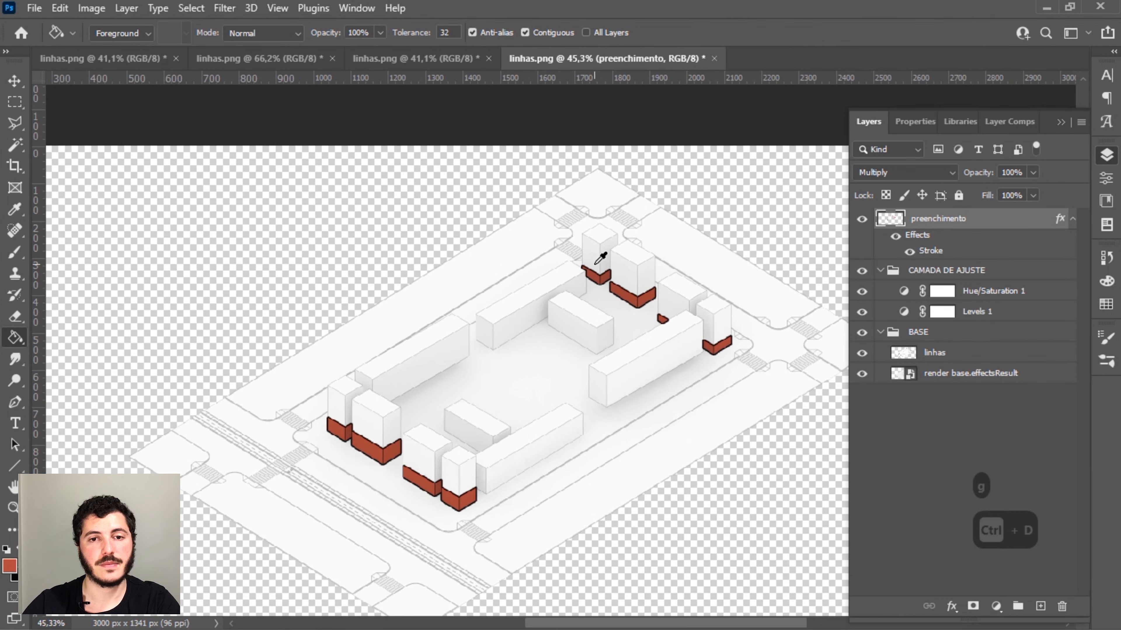
Copy the preenchimento layer's Stroke effect to the render base.effectsResult layer and fit the image in the window.
{"action": "key", "text": "v"}
{"action": "left_click_drag", "start_coordinate": [918, 239], "coordinate": [962, 373], "text": "alt"}
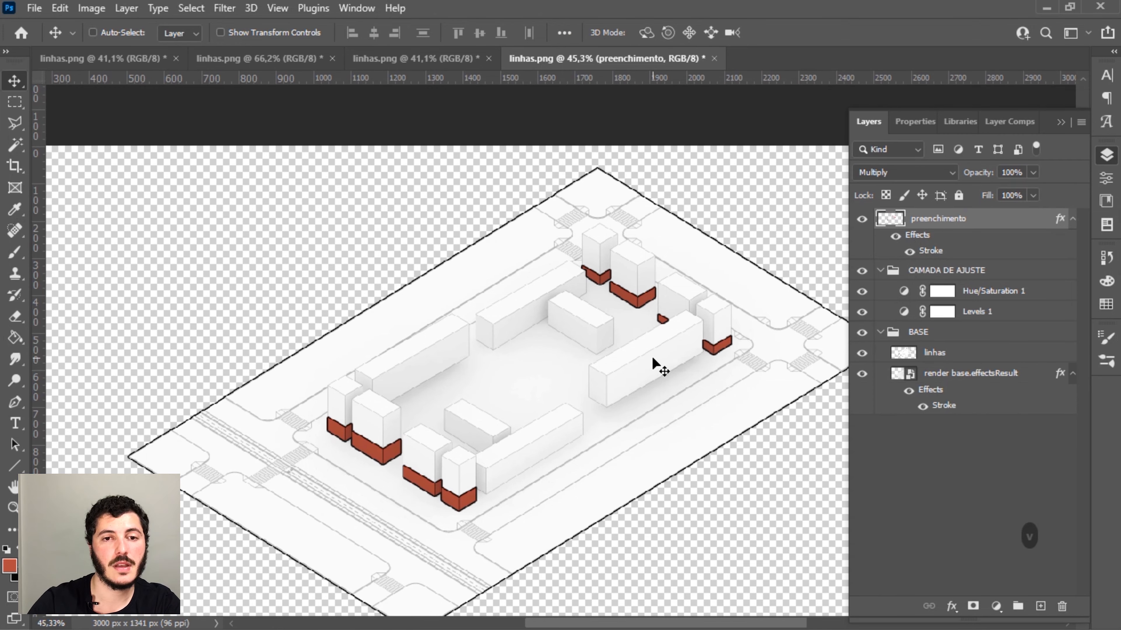
{"action": "key", "text": "ctrl+0"}
{"action": "key", "text": "v"}
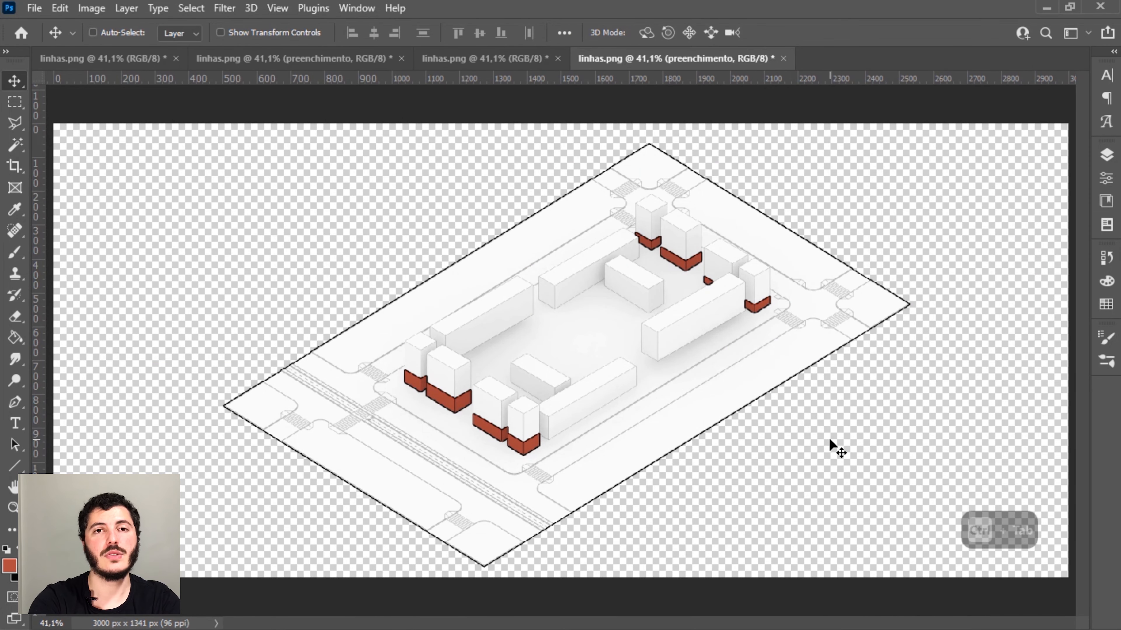
Cycle through the four linhas.png documents to compare the massing diagrams.
{"action": "key", "text": "ctrl+0"}
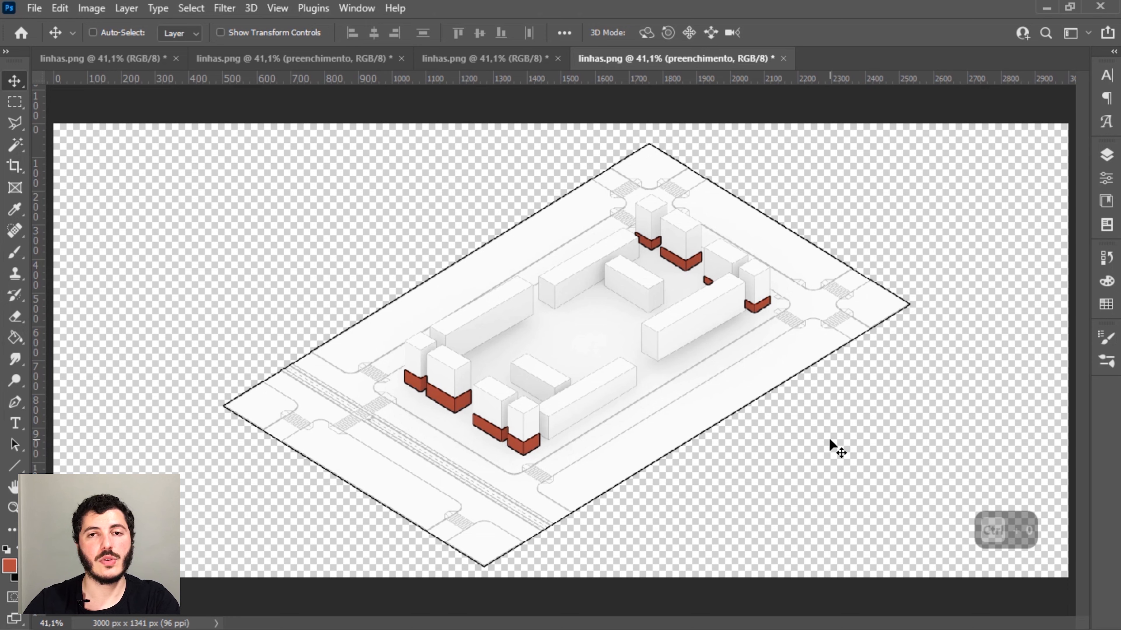
{"action": "key", "text": "ctrl+Tab"}
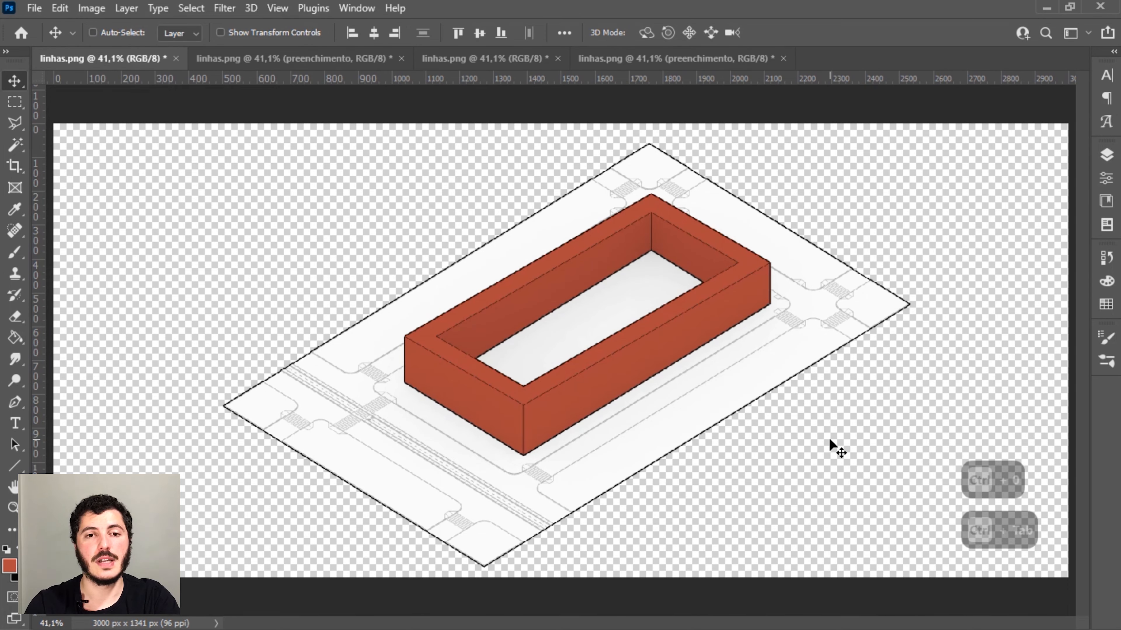
{"action": "key", "text": "ctrl+Tab"}
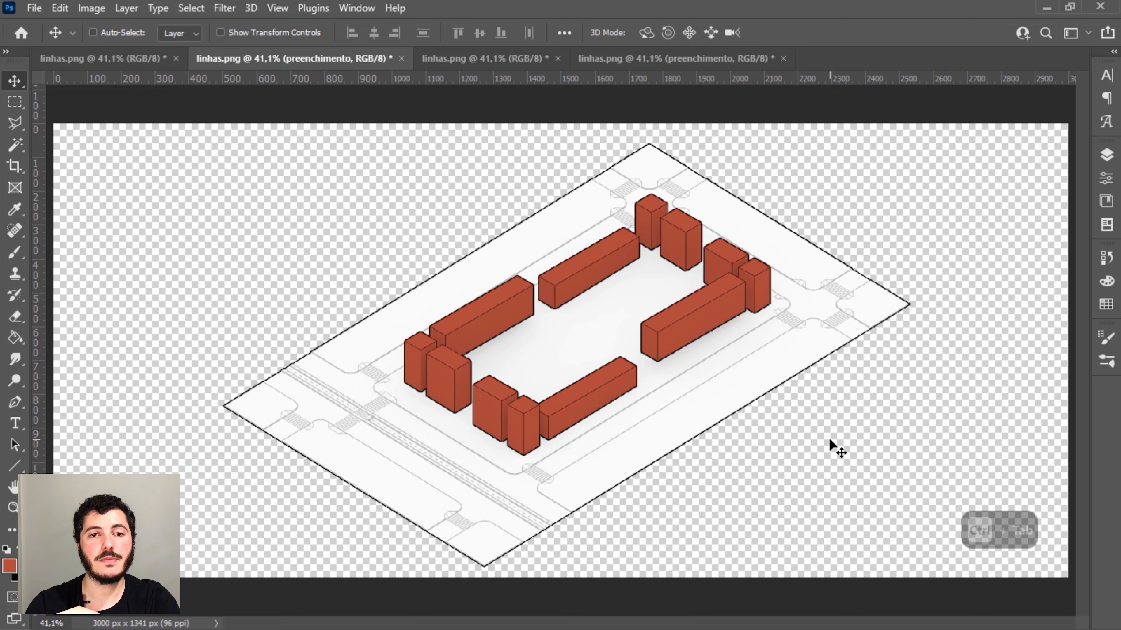
{"action": "key", "text": "ctrl+Tab"}
{"action": "key", "text": "ctrl+Tab"}
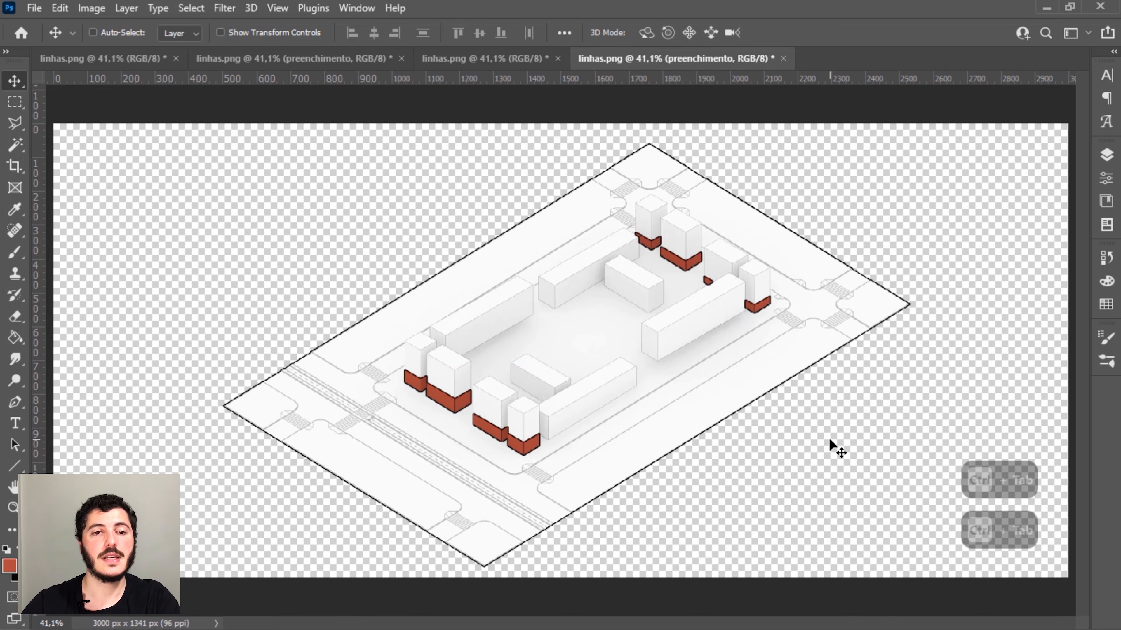